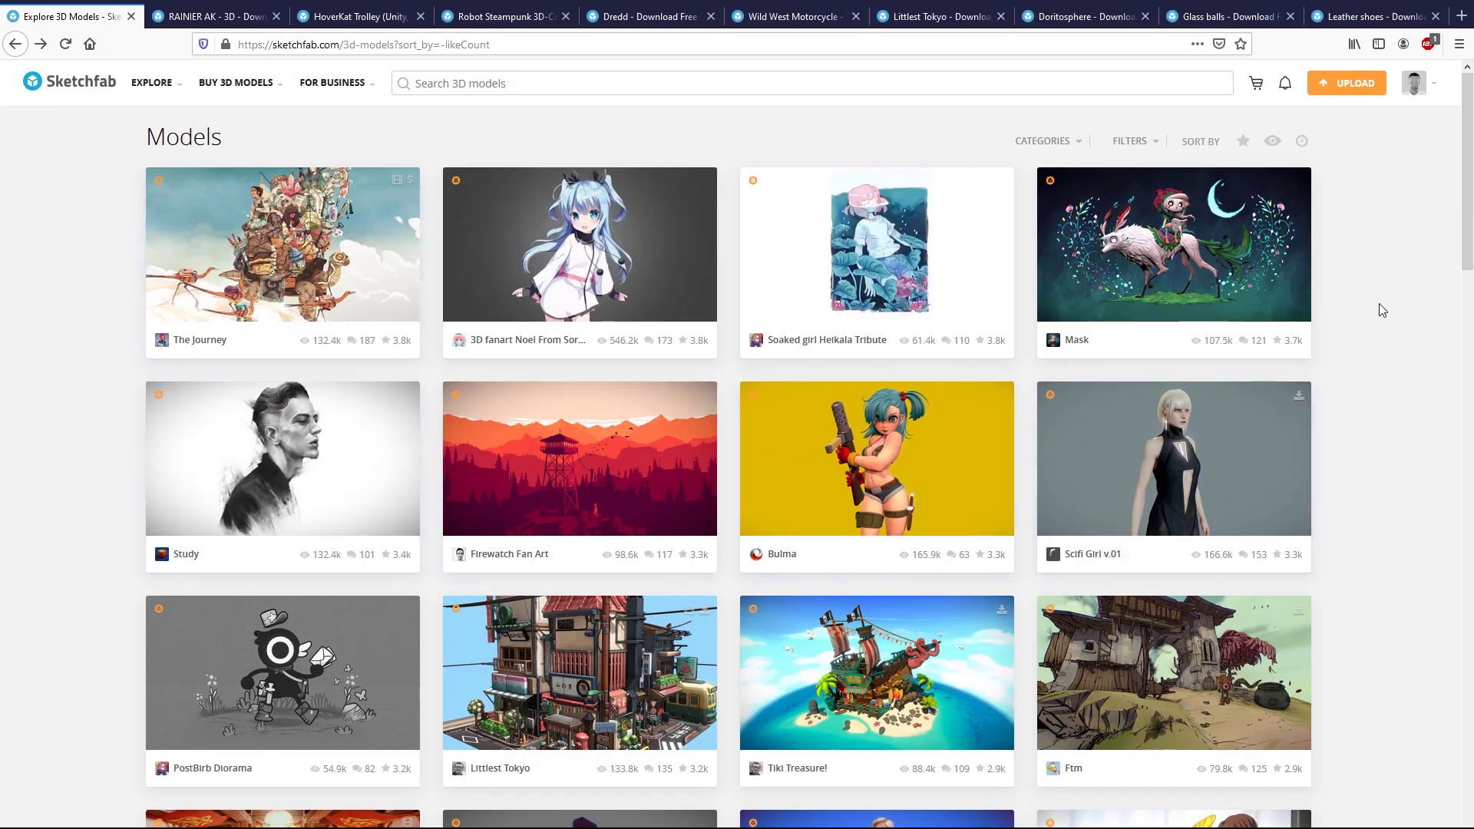
Browse the most-liked models in the Sketchfab gallery and return to the start of the list
scroll(1379, 310, "down", 8)
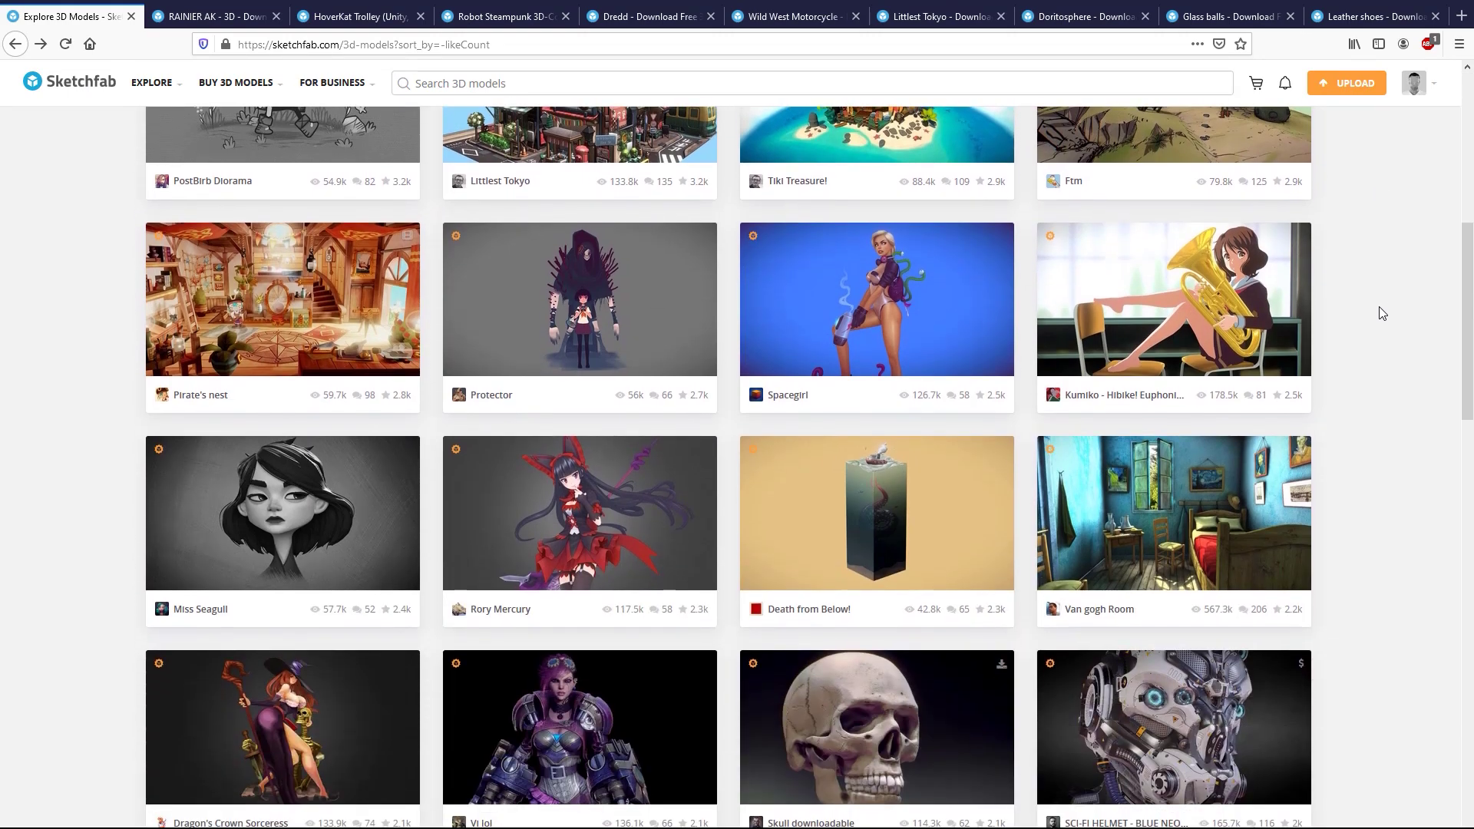
scroll(1379, 310, "down", 4)
scroll(1378, 310, "down", 2)
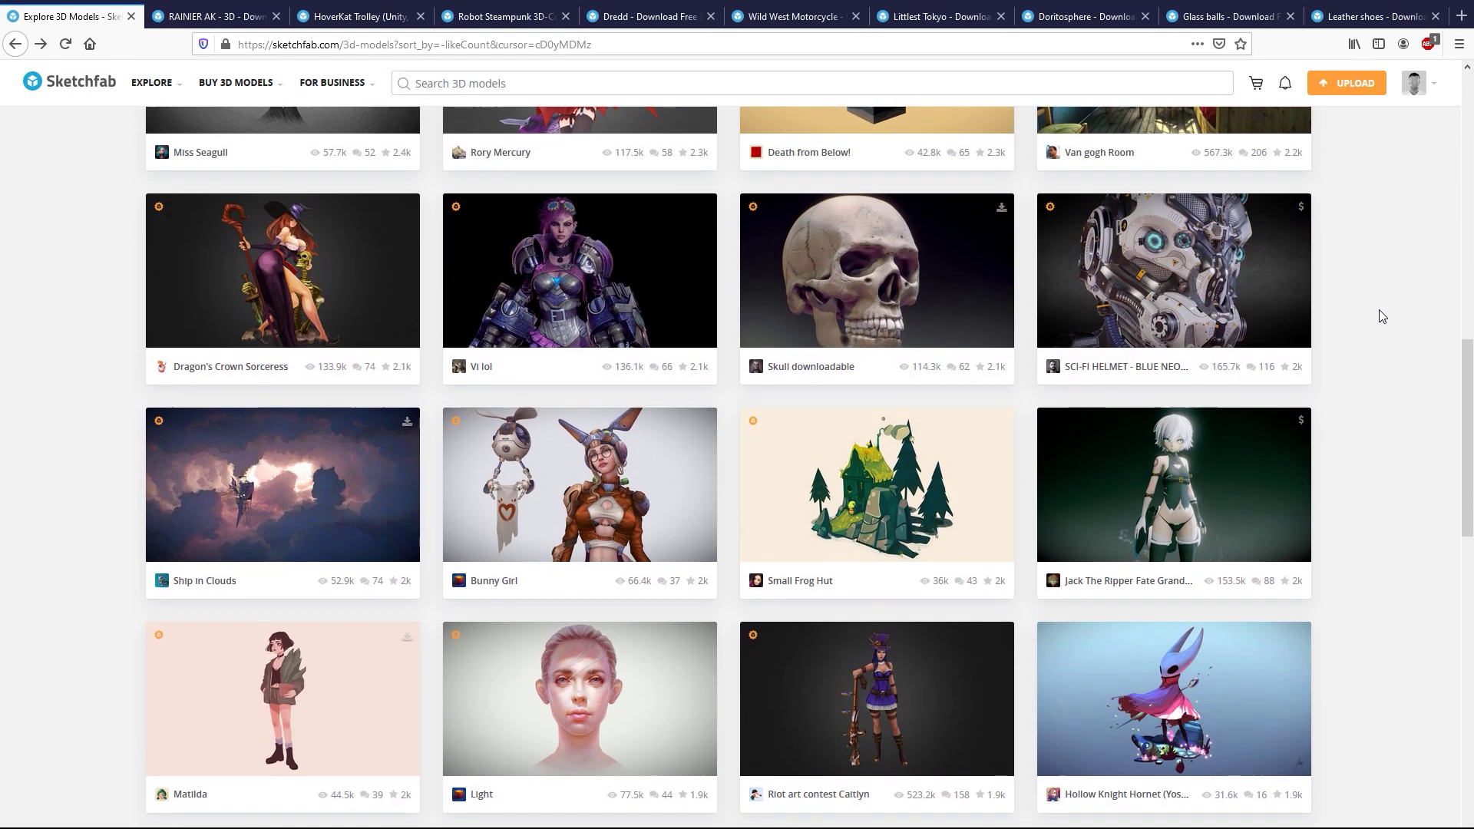
scroll(1379, 316, "down", 10)
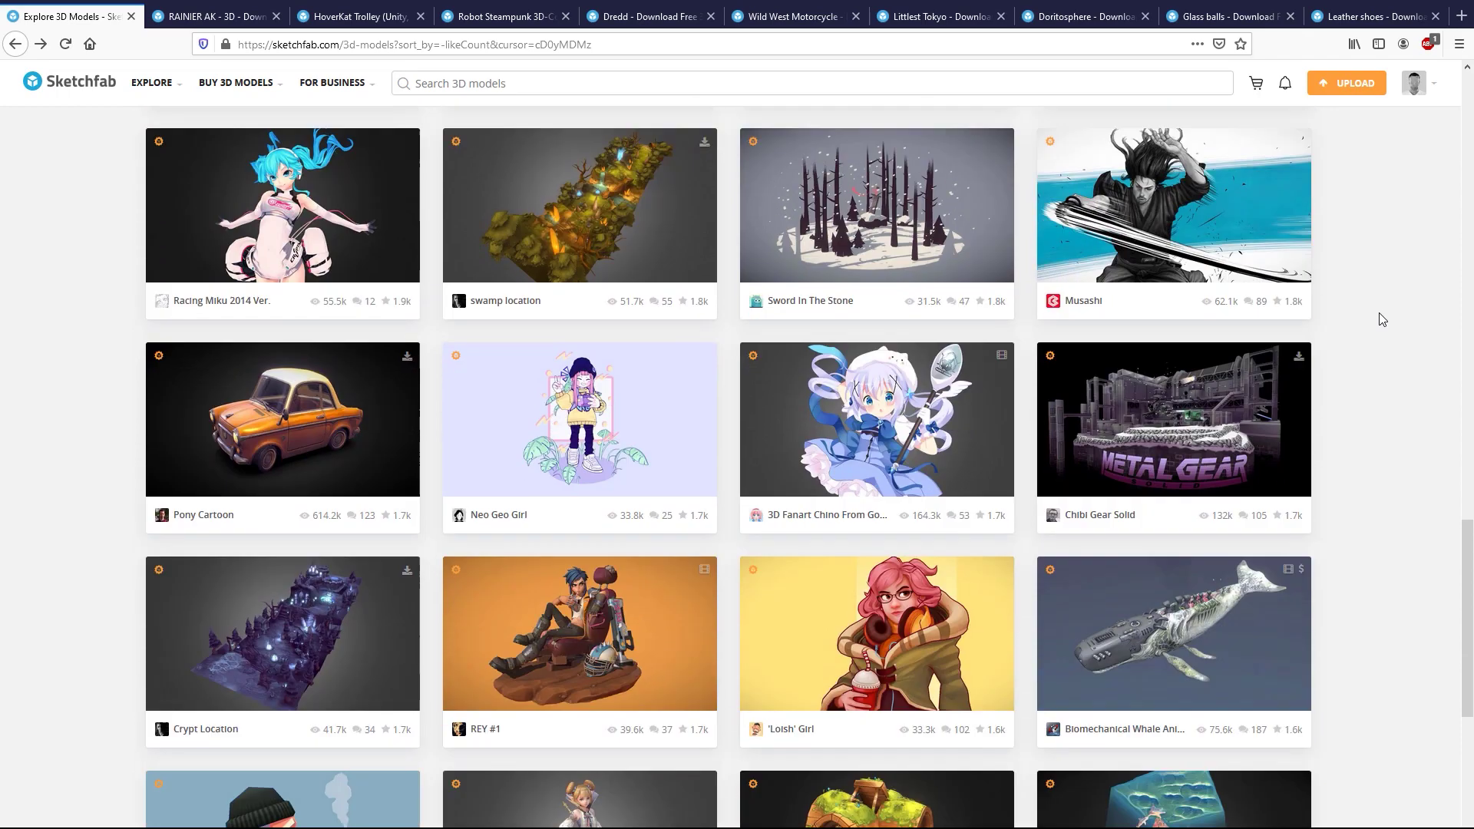
scroll(1382, 319, "down", 4)
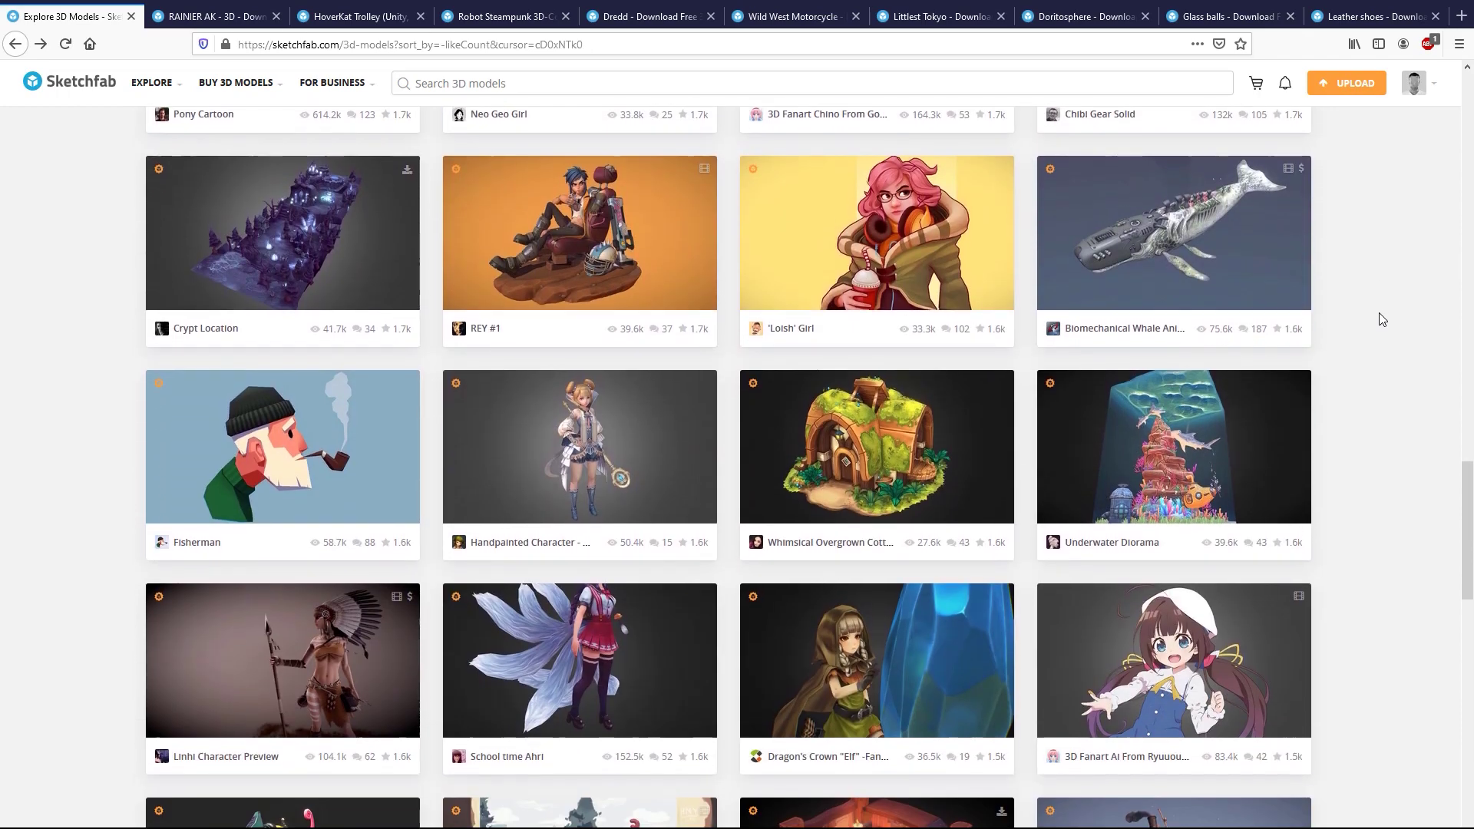
scroll(1382, 319, "up", 20)
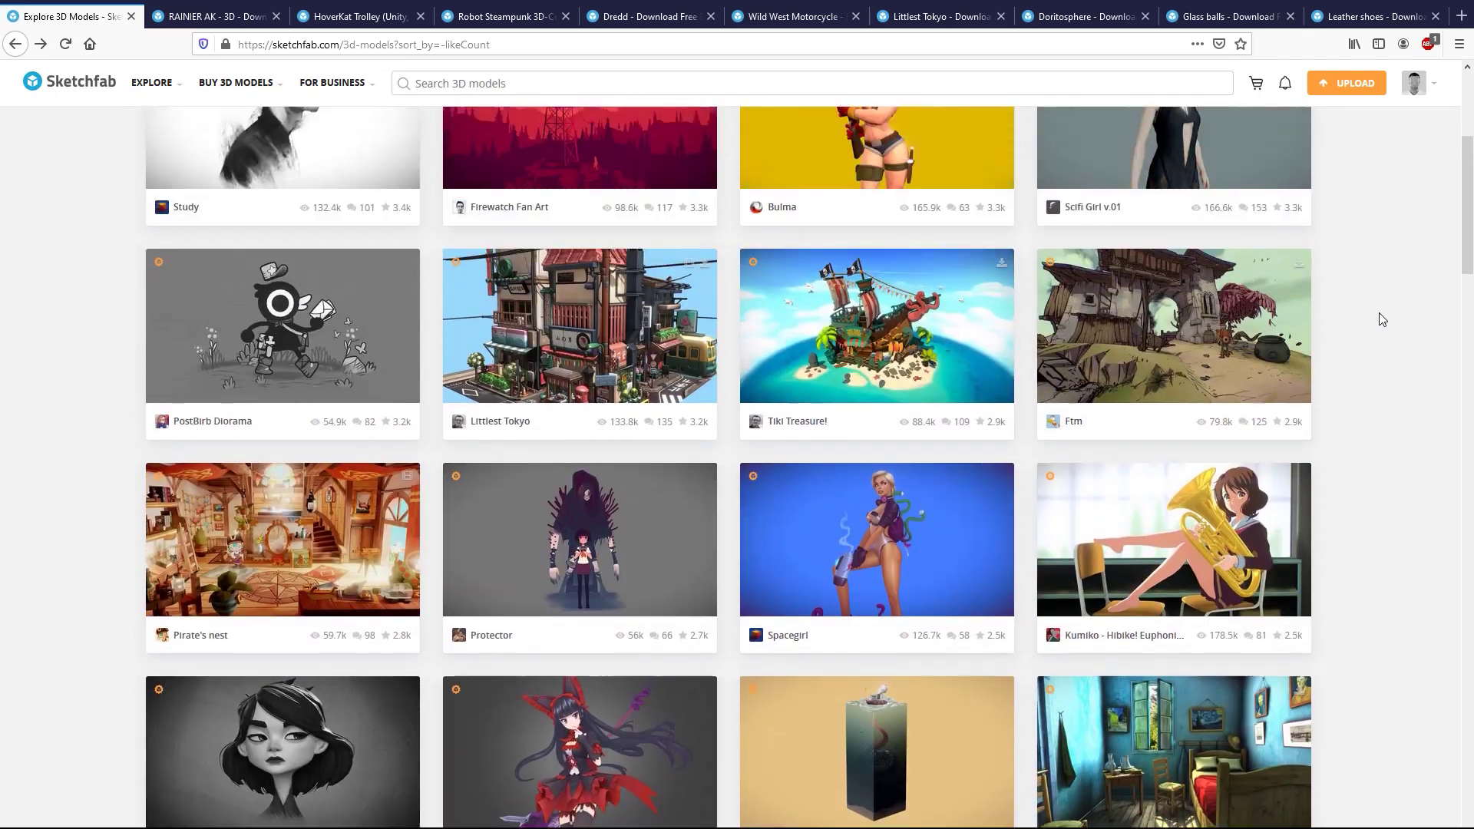
scroll(1382, 318, "up", 3)
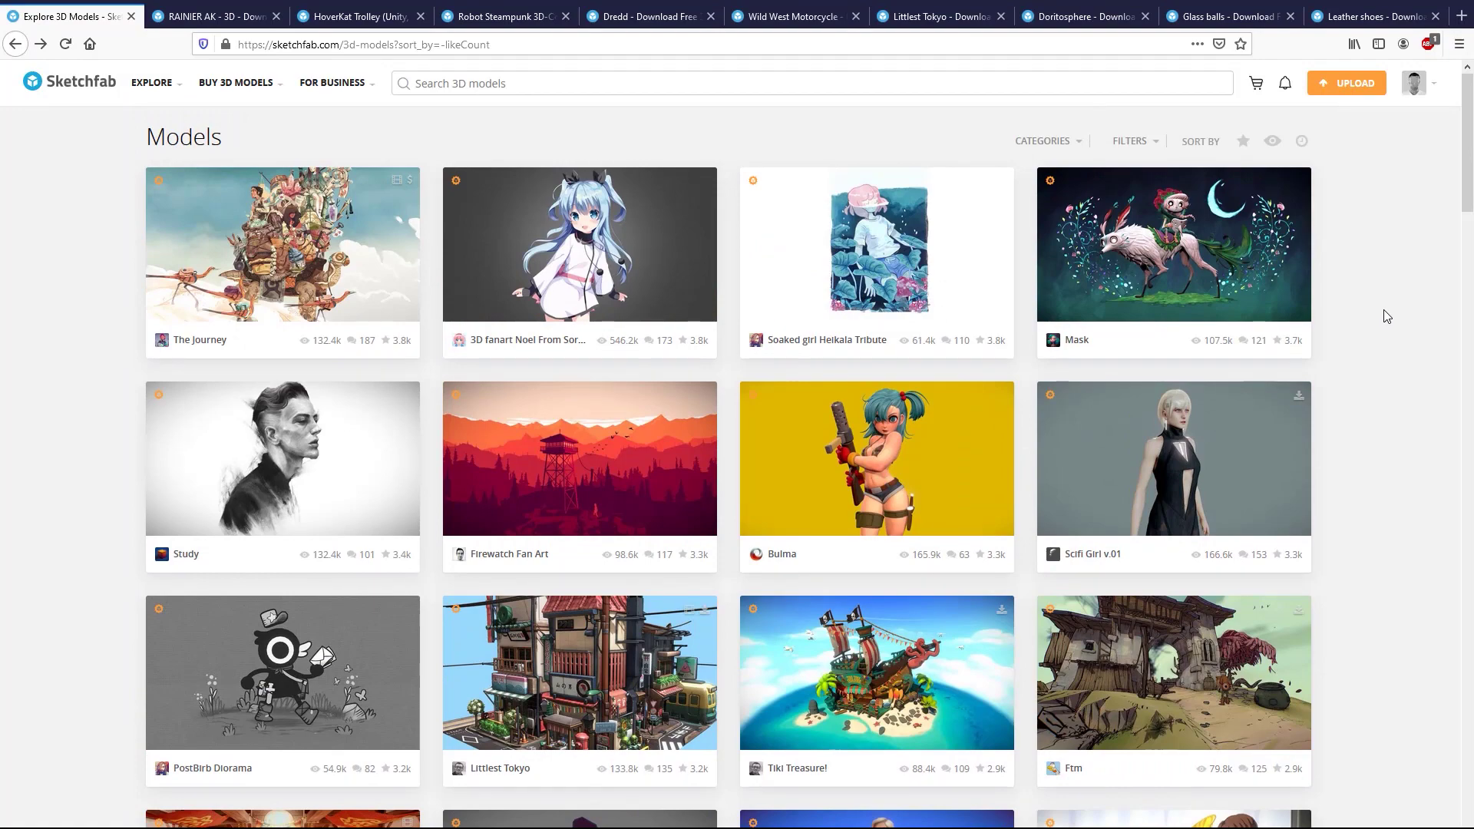
Open the RAINIER AK - 3D model page and save its autoconverted glTF archive to disk
left_click(211, 16)
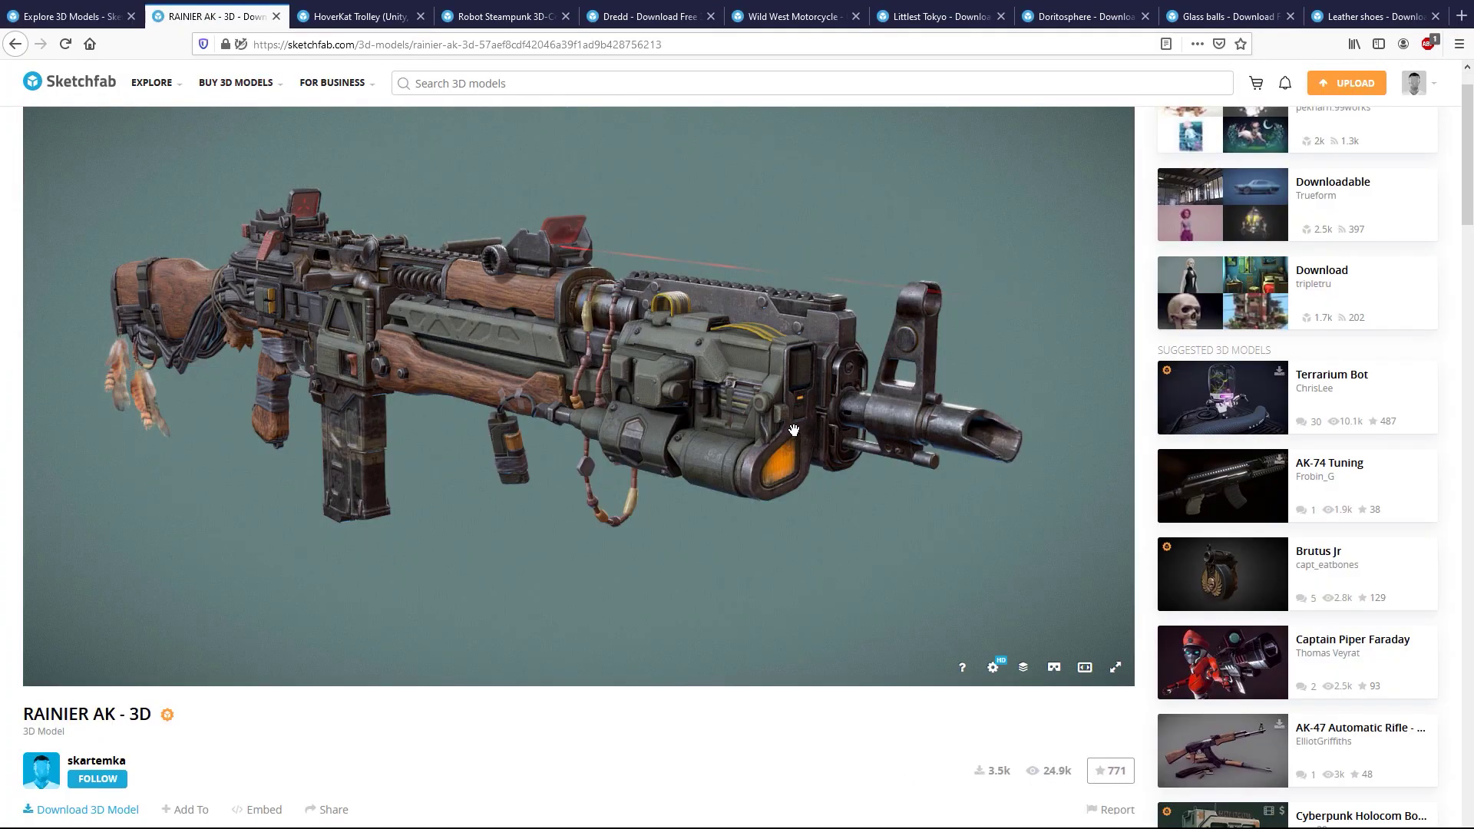
left_click_drag(794, 430, 509, 437)
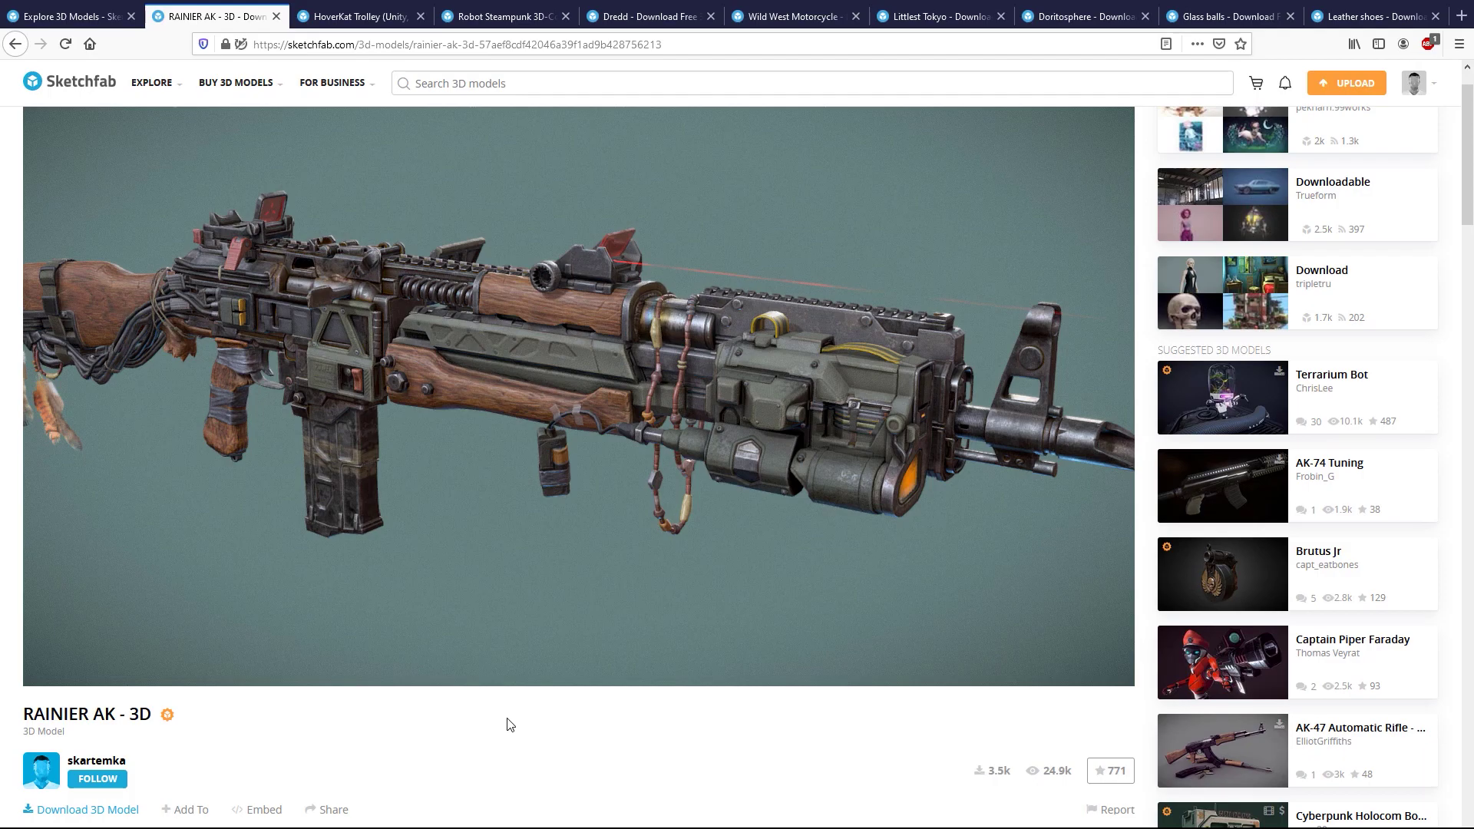
scroll(508, 725, "down", 1)
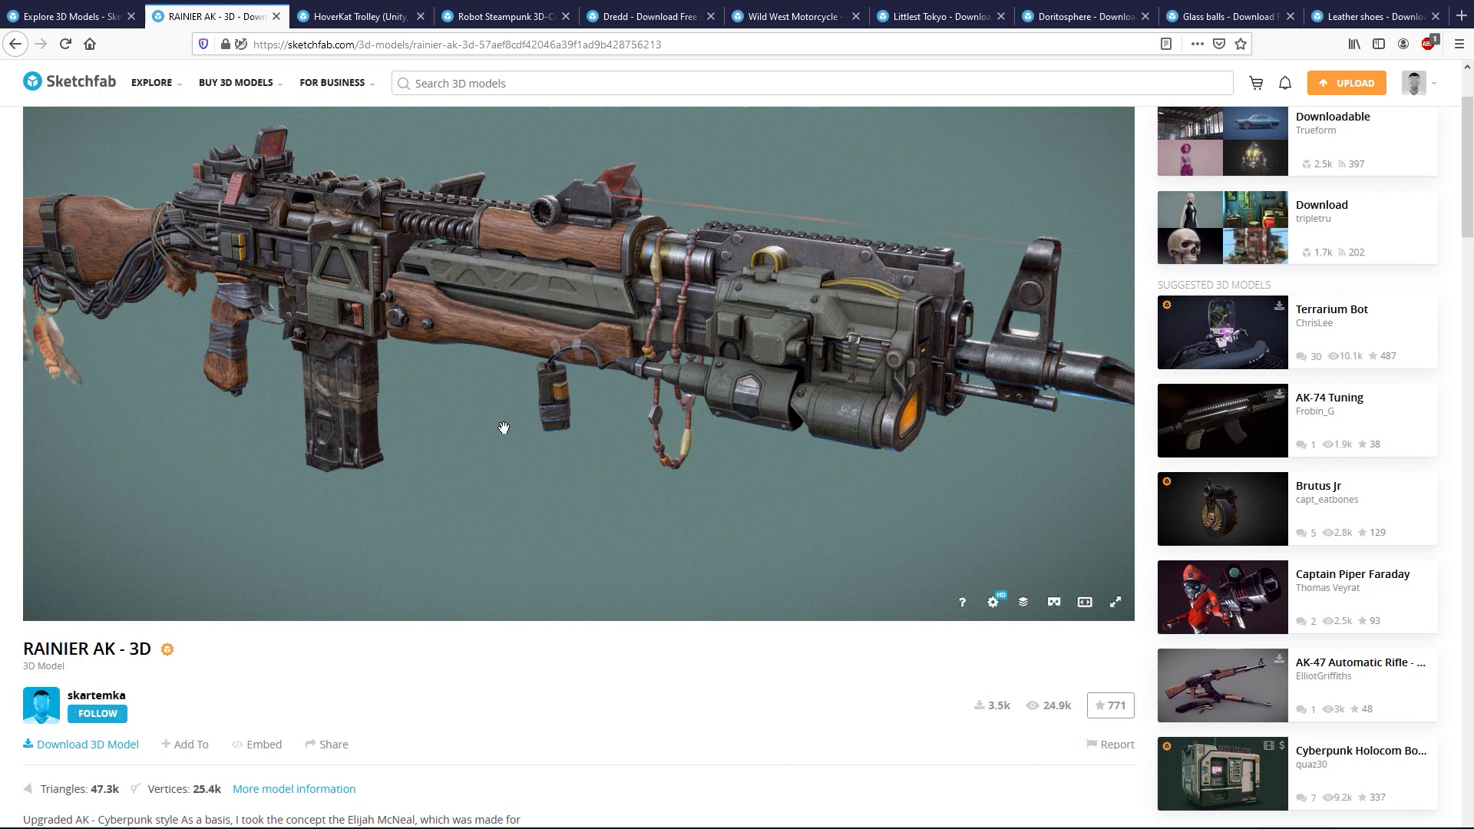
left_click(89, 746)
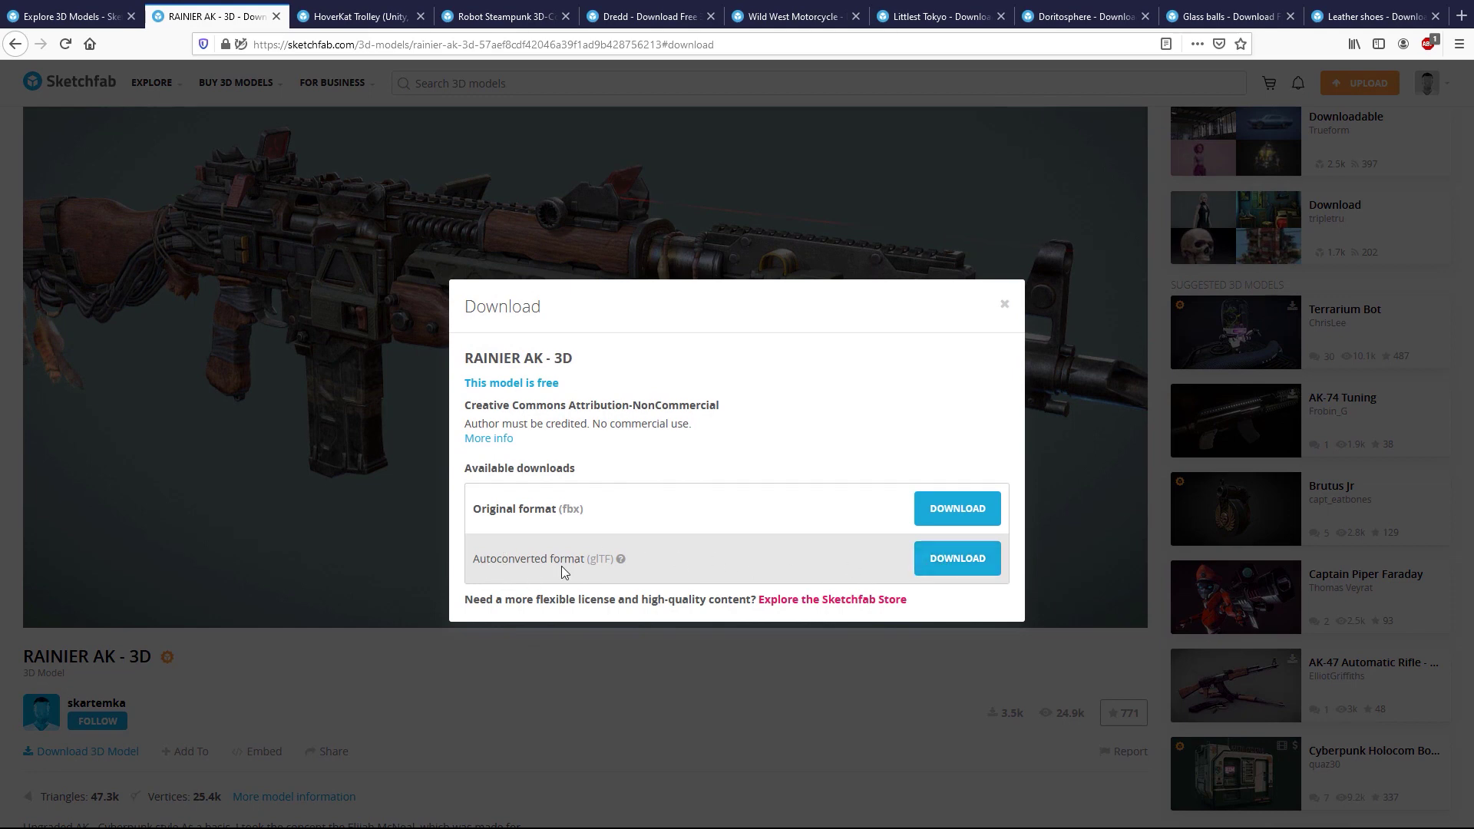
left_click(949, 568)
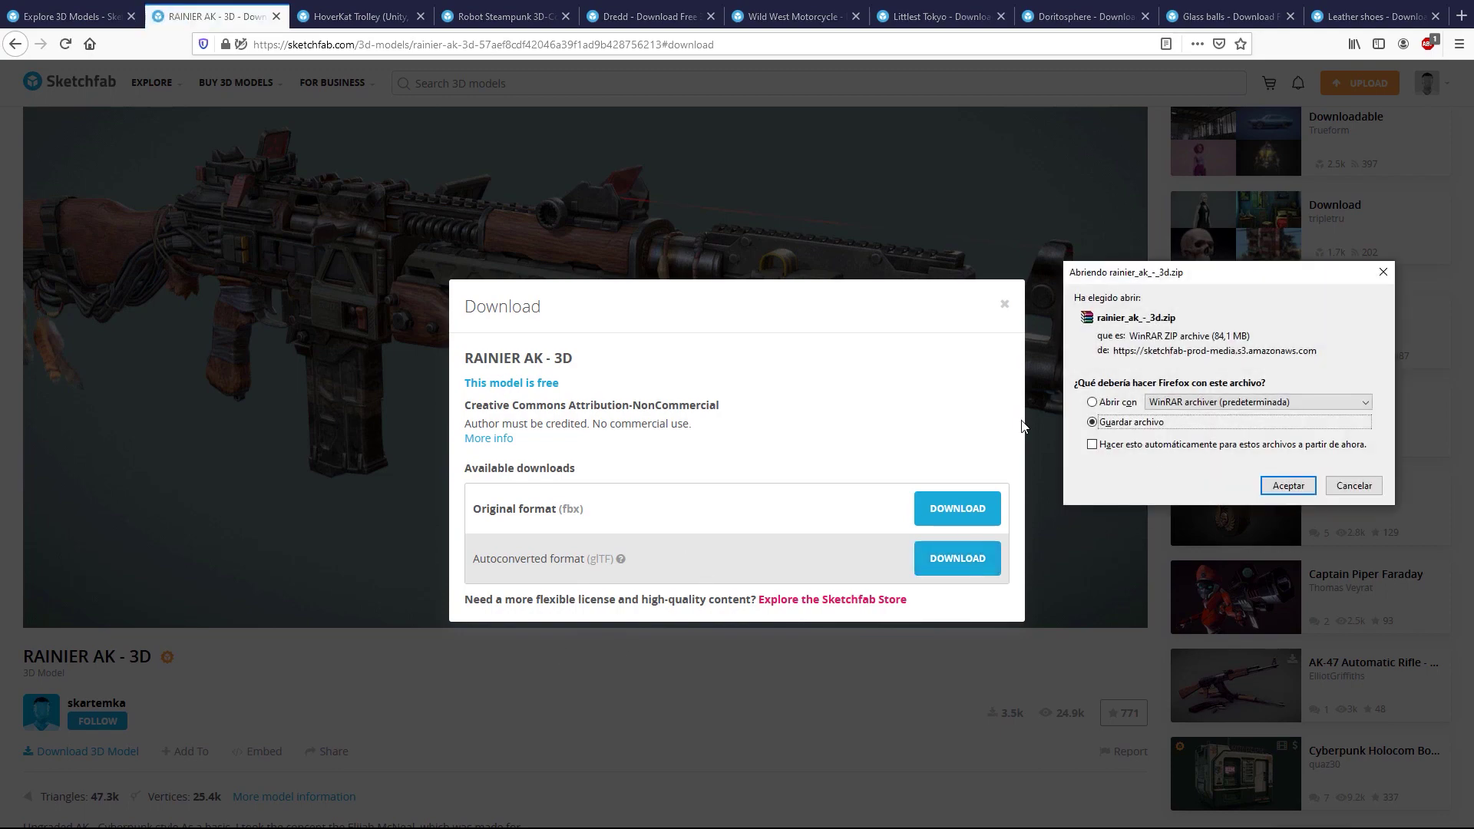
left_click(1287, 485)
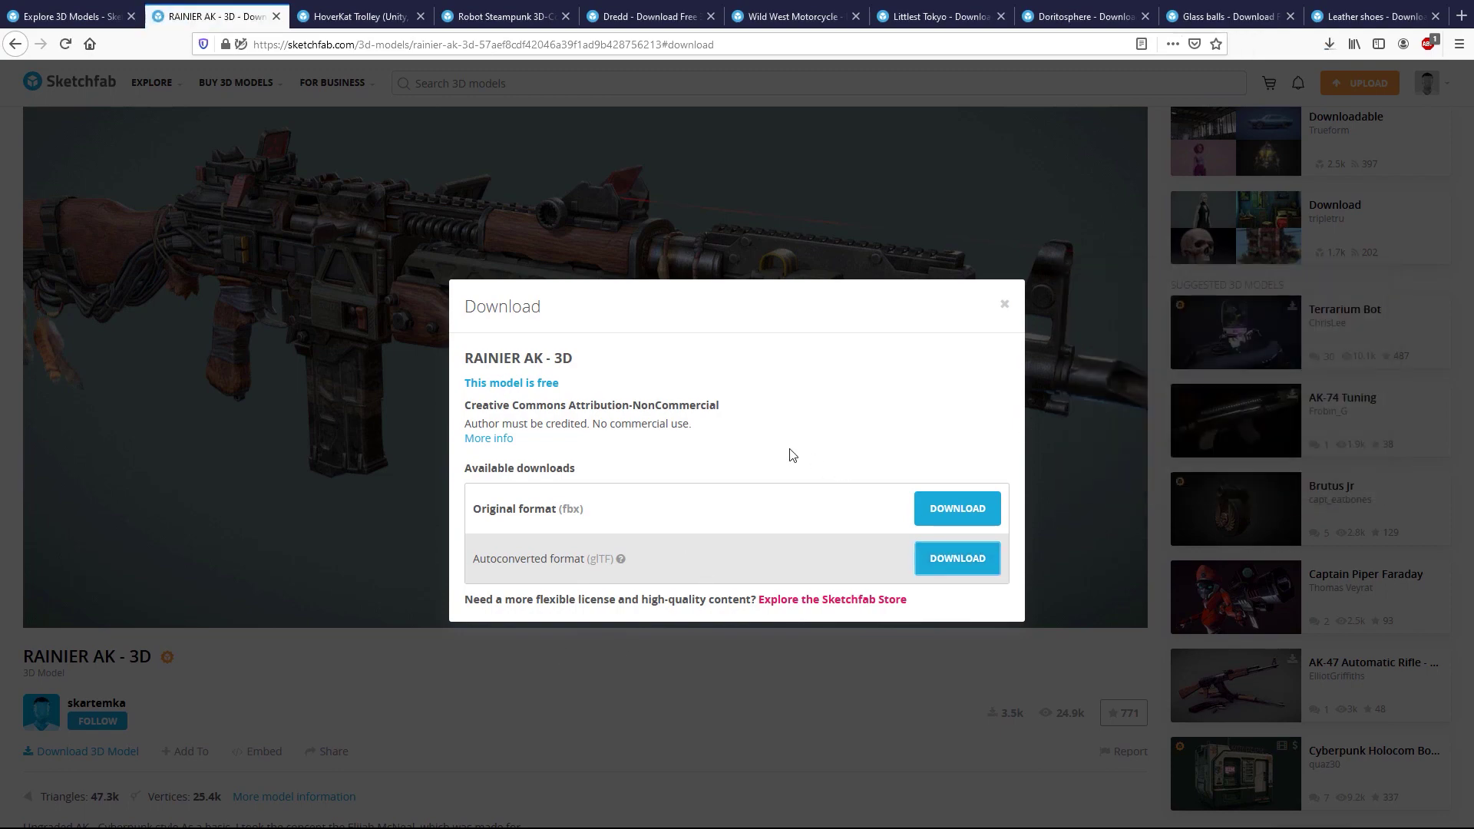
left_click(783, 704)
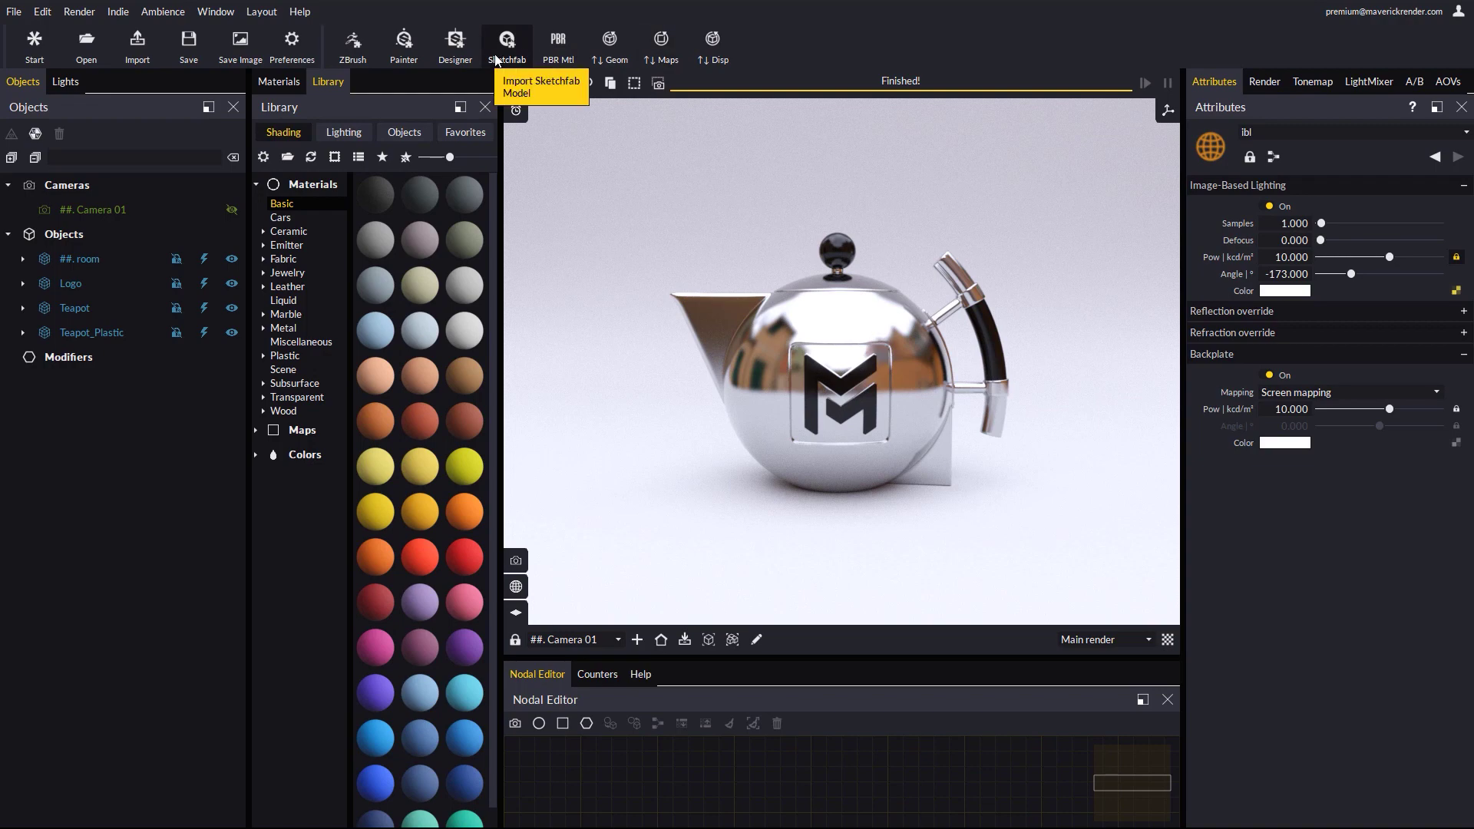
Switch to Maverick and load scene.gltf from the rainier_ak3d folder into the Sketchfab importer
left_click(497, 57)
left_click(727, 476)
left_click(387, 42)
double_click(284, 210)
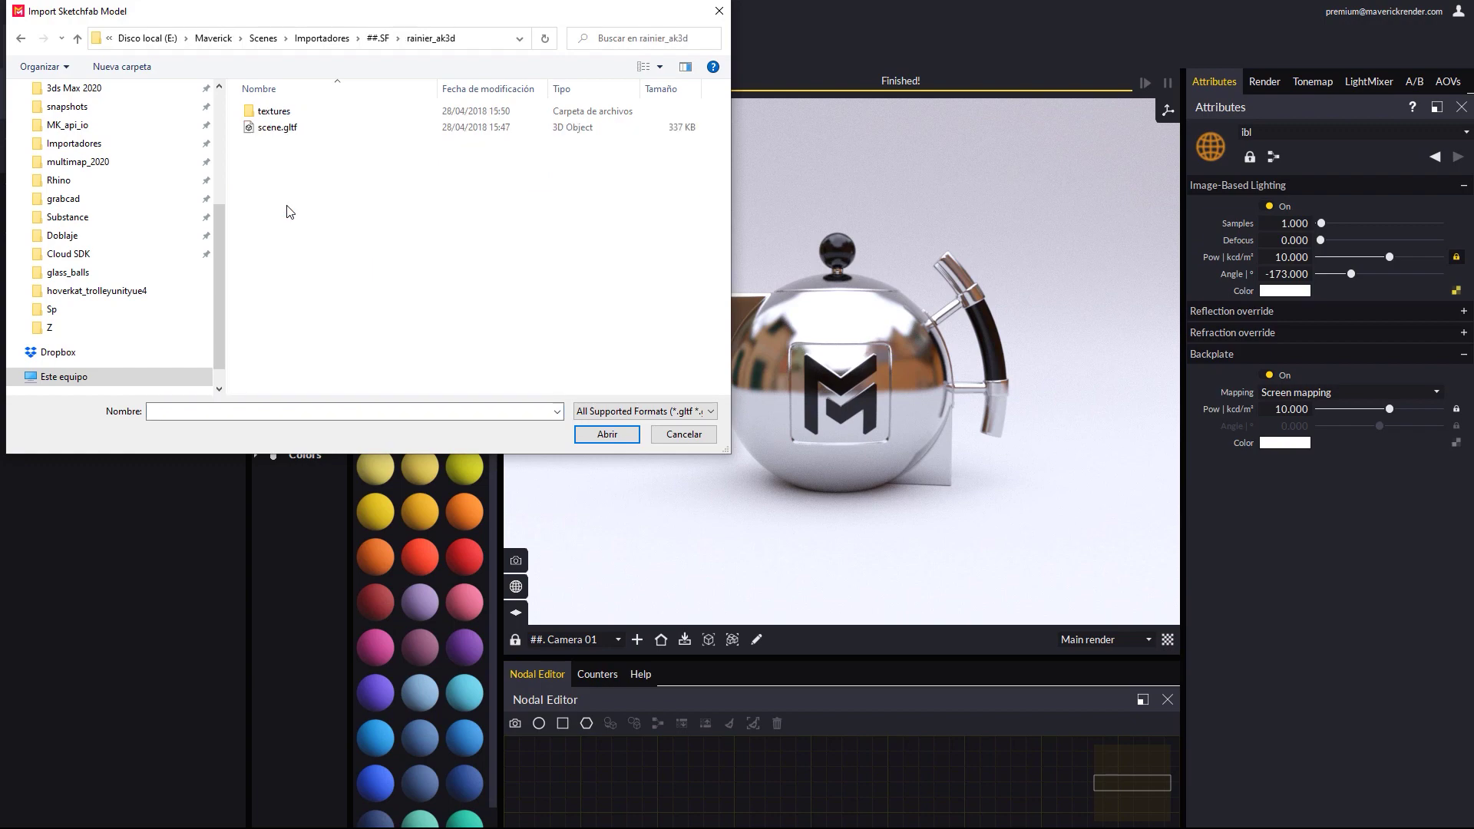
double_click(273, 127)
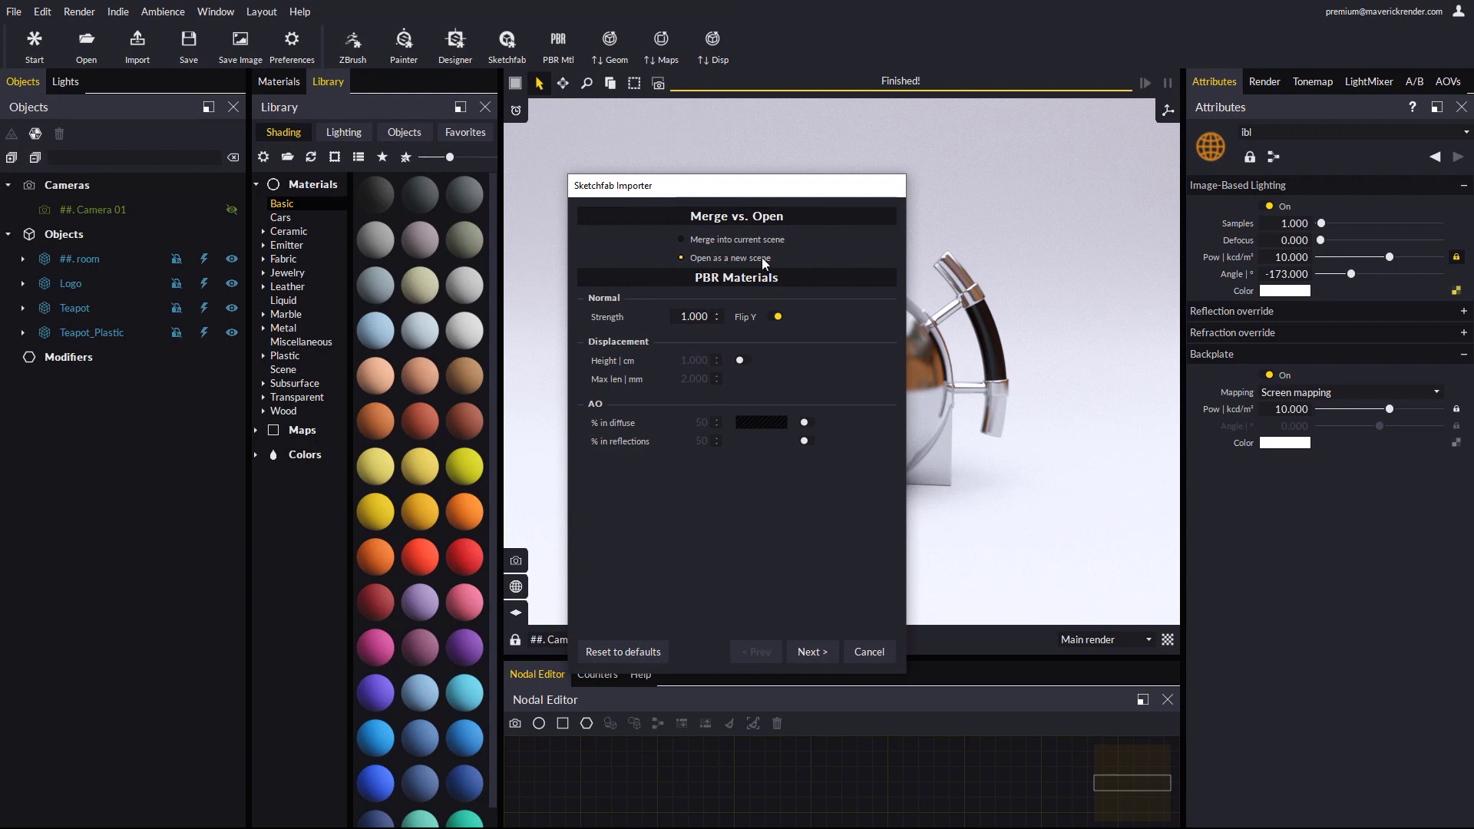
Import the rifle as a new scene with the preselected ambience, flipped vertical axis and large (up to 10m) scale
left_click(810, 651)
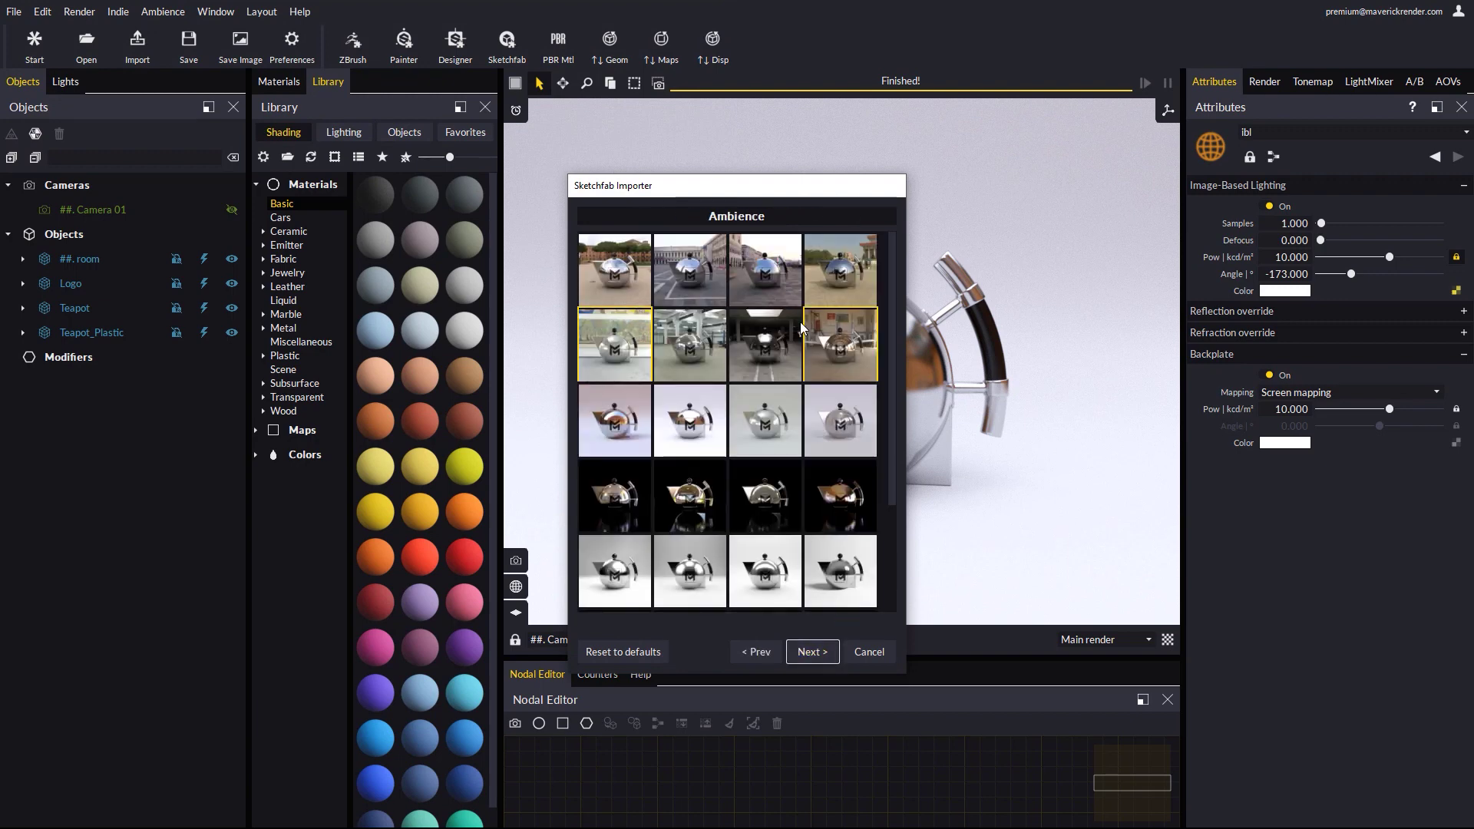
left_click(807, 651)
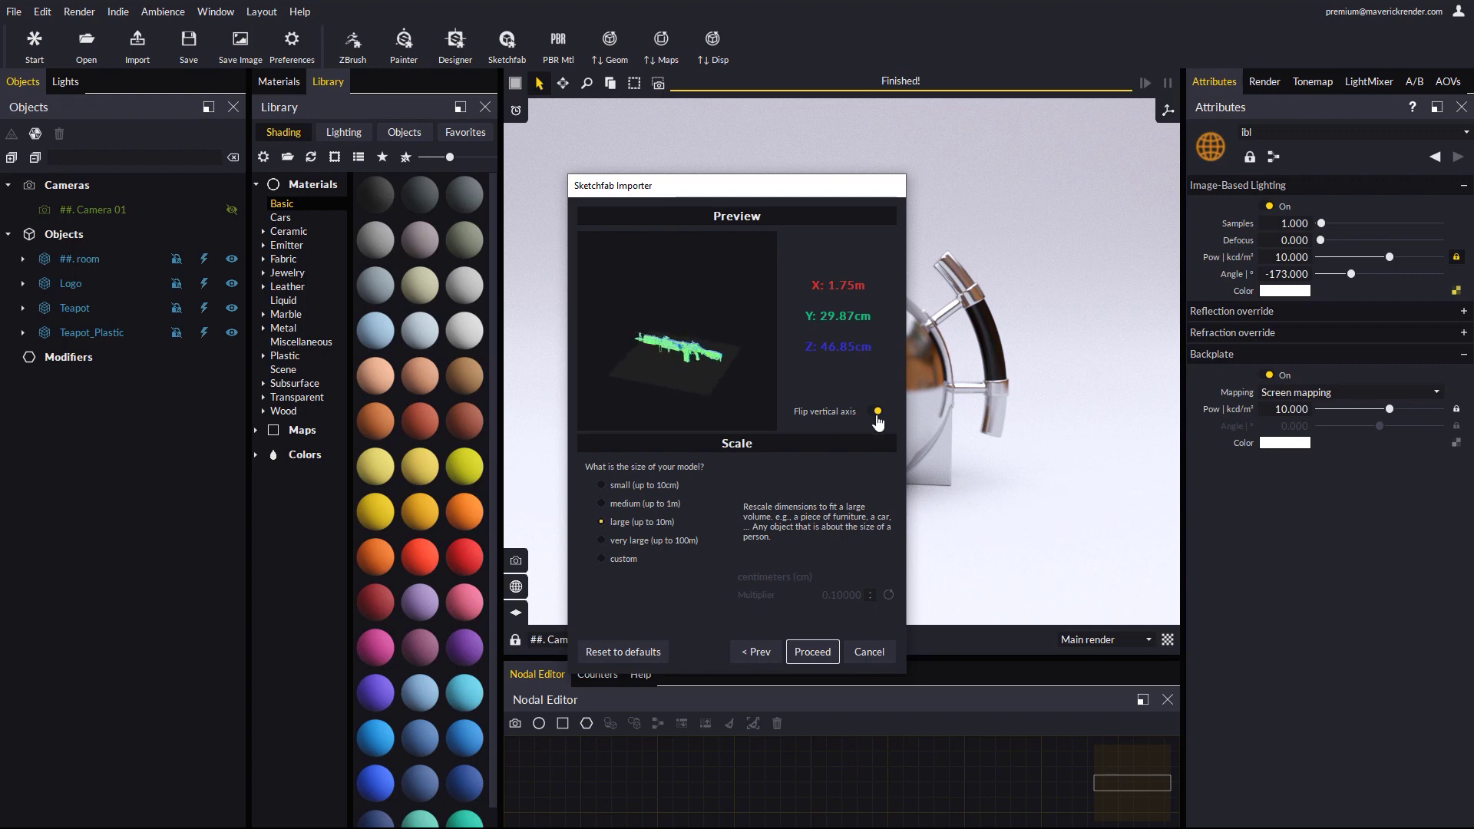
left_click(816, 654)
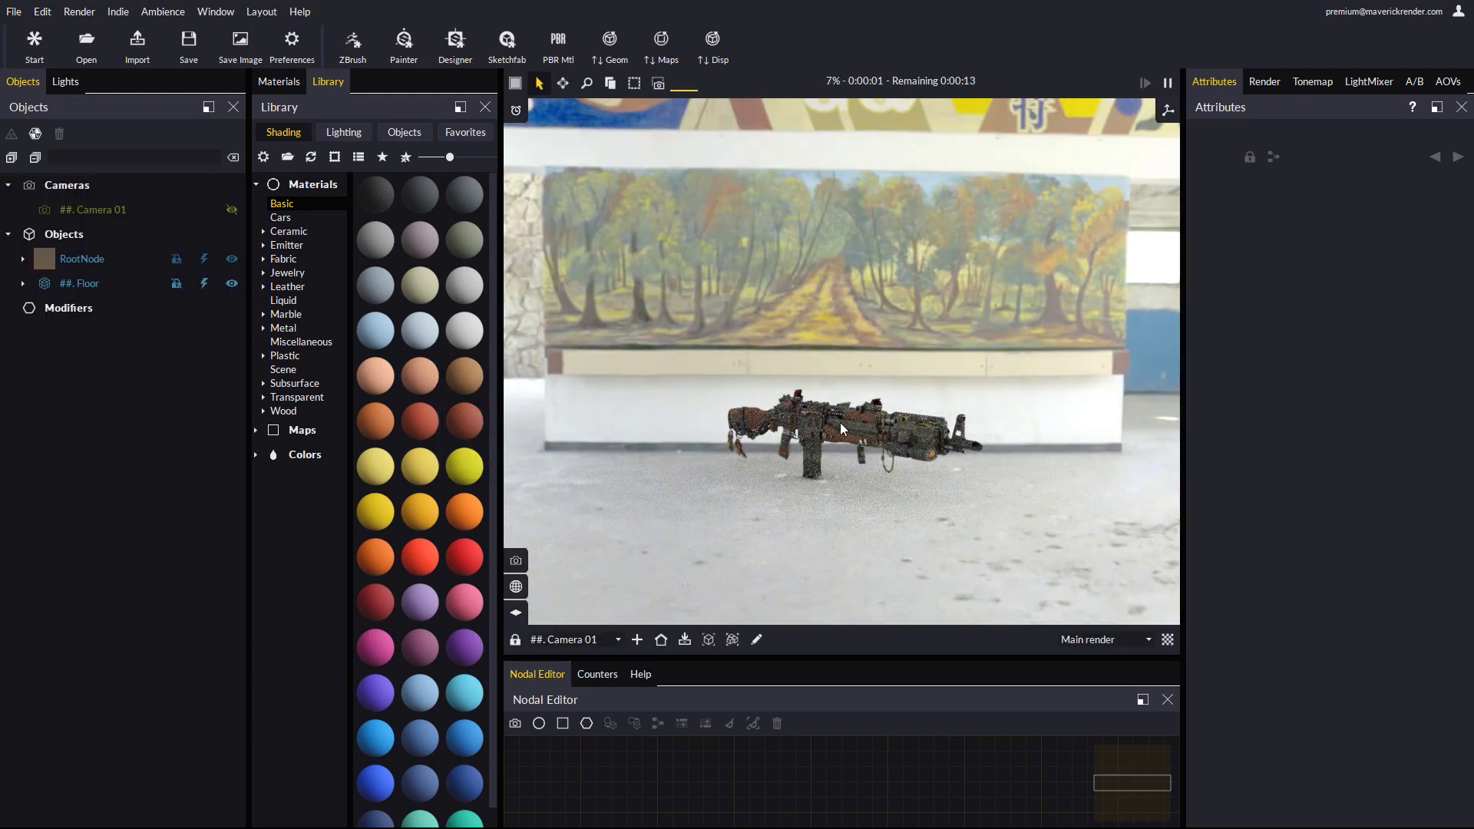
Apply the Ultrafast render preset with the denoiser to the imported rifle scene
left_click(839, 427)
scroll(860, 383, "up", 5)
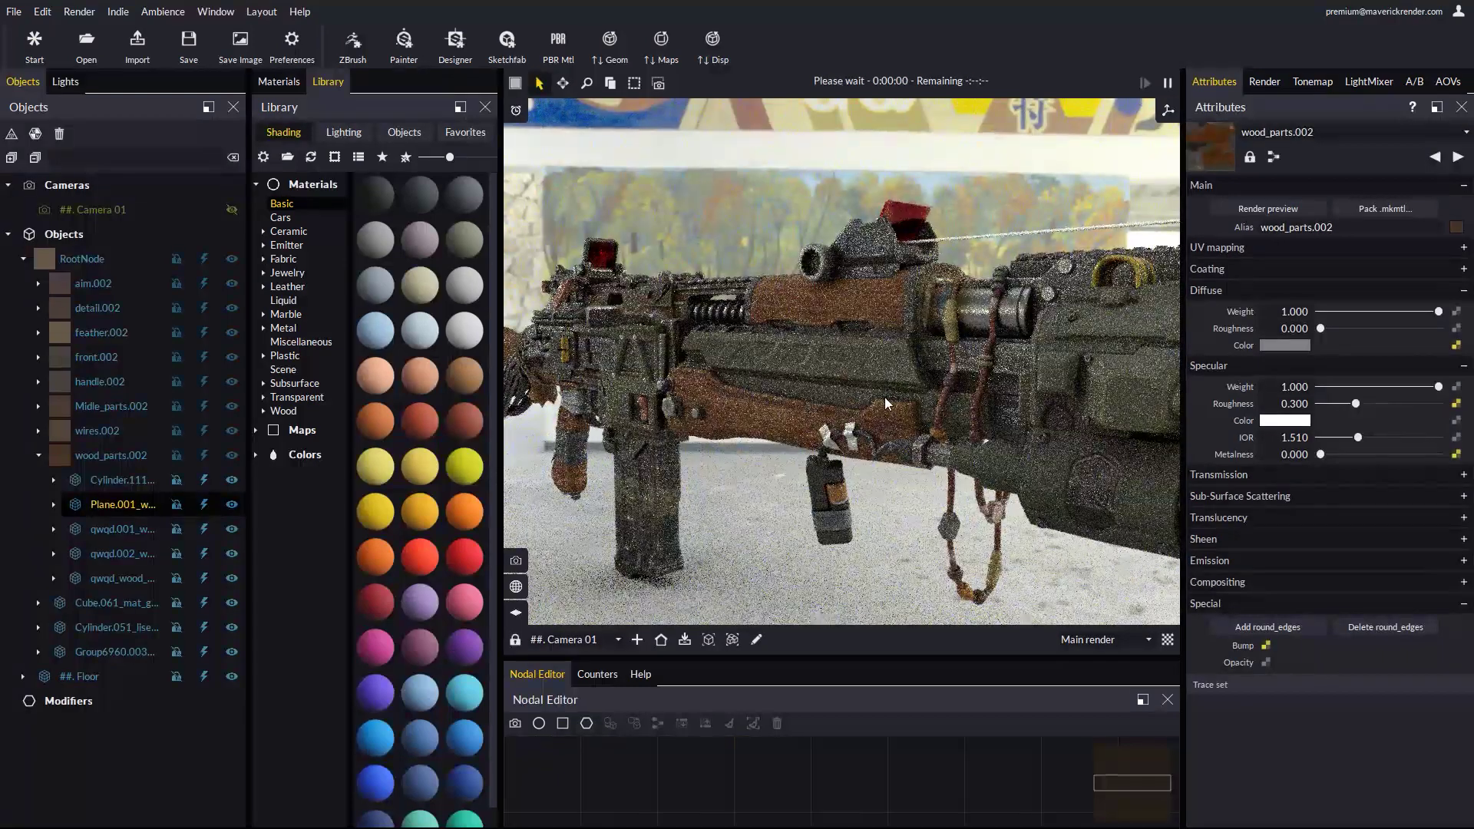
scroll(884, 398, "down", 3)
left_click_drag(970, 413, 940, 403)
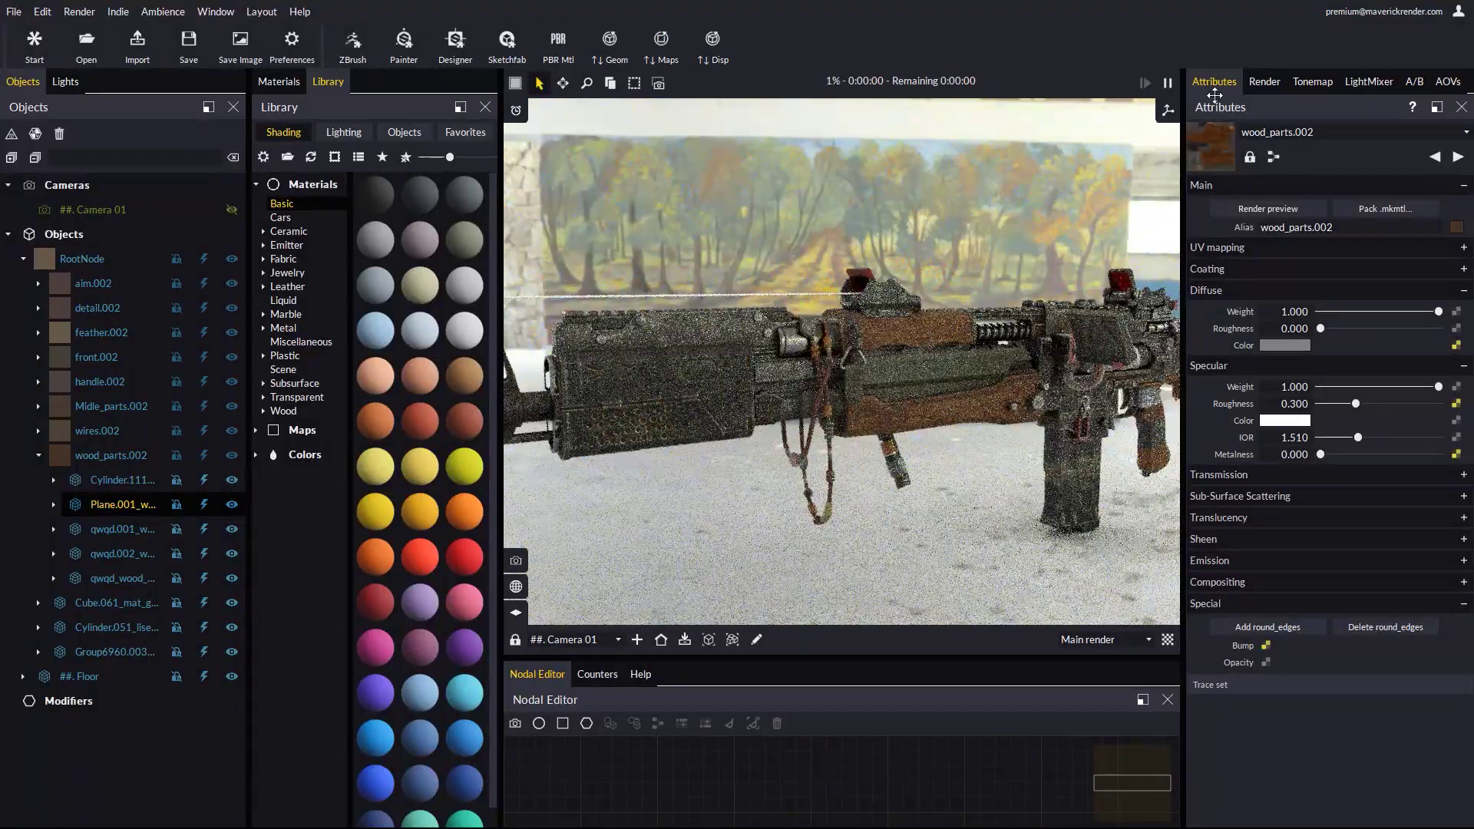
left_click(1264, 81)
left_click(1385, 156)
Enlarge the viewport by hiding the interface panels, and hide the floor shadow catcher object beneath the rifle
left_click_drag(1128, 311, 861, 413)
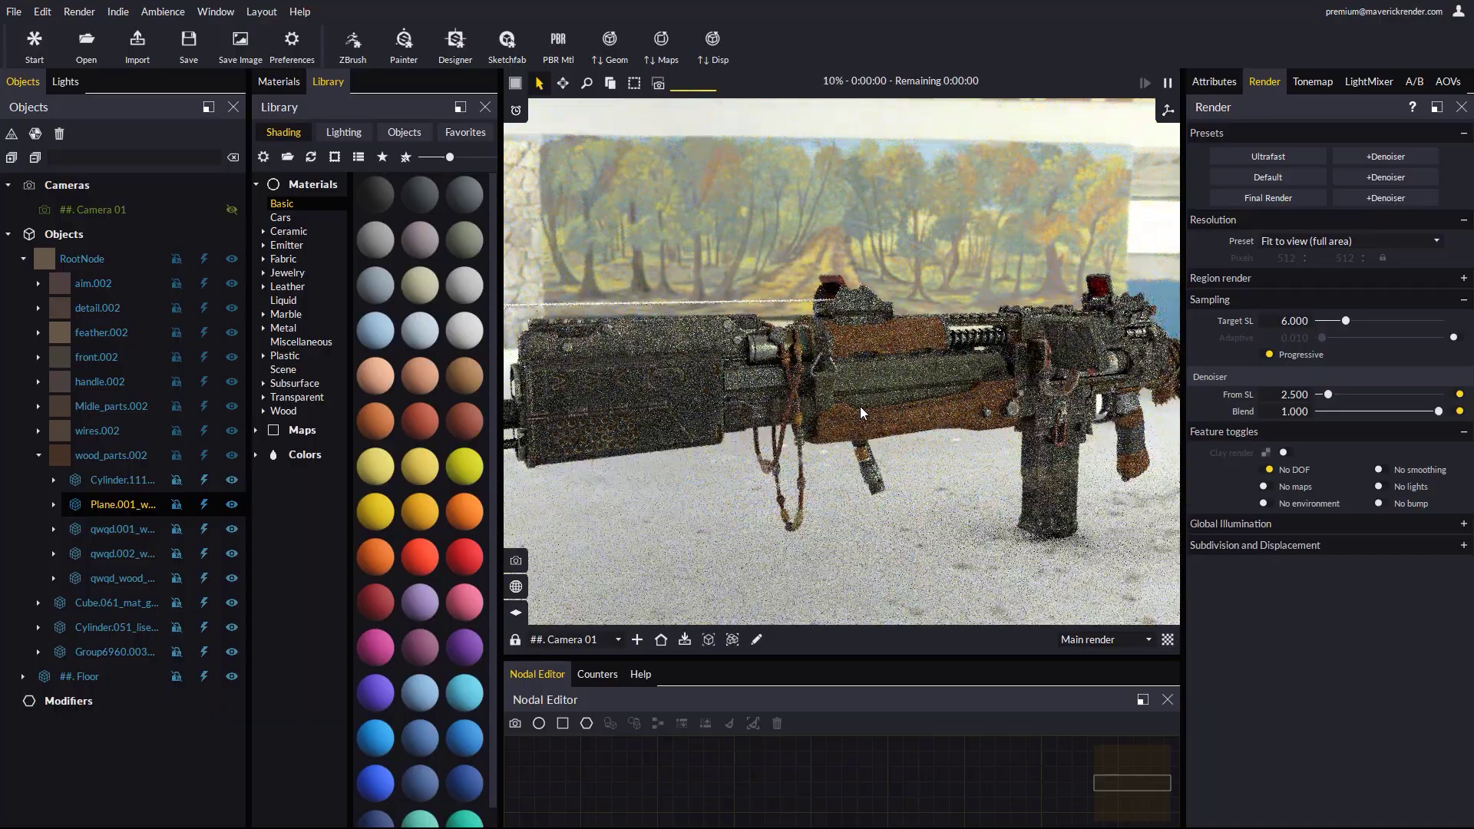
key("Tab")
middle_click_drag(860, 407, 863, 380)
scroll(863, 380, "down", 1)
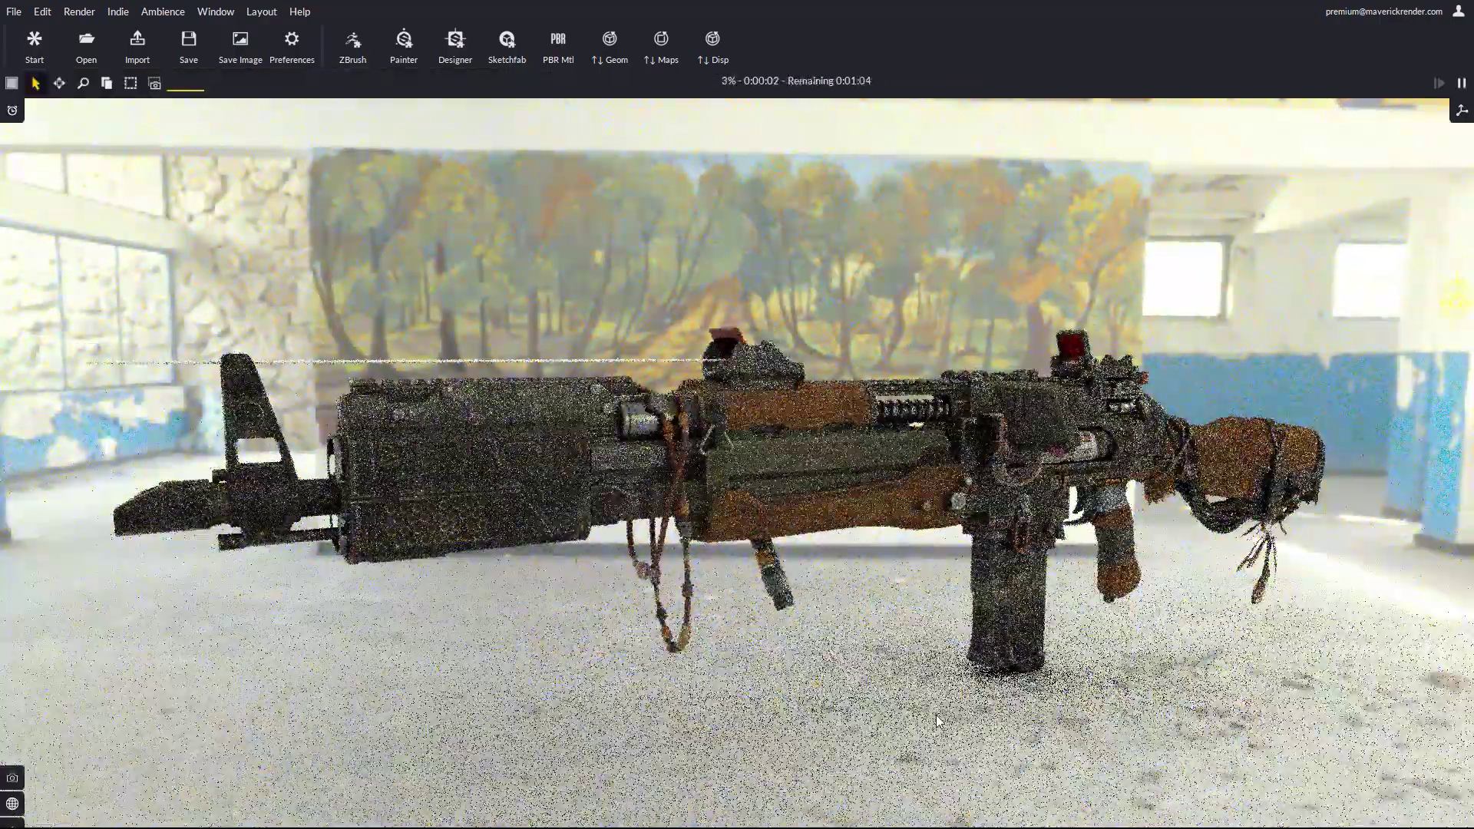
left_click(938, 721)
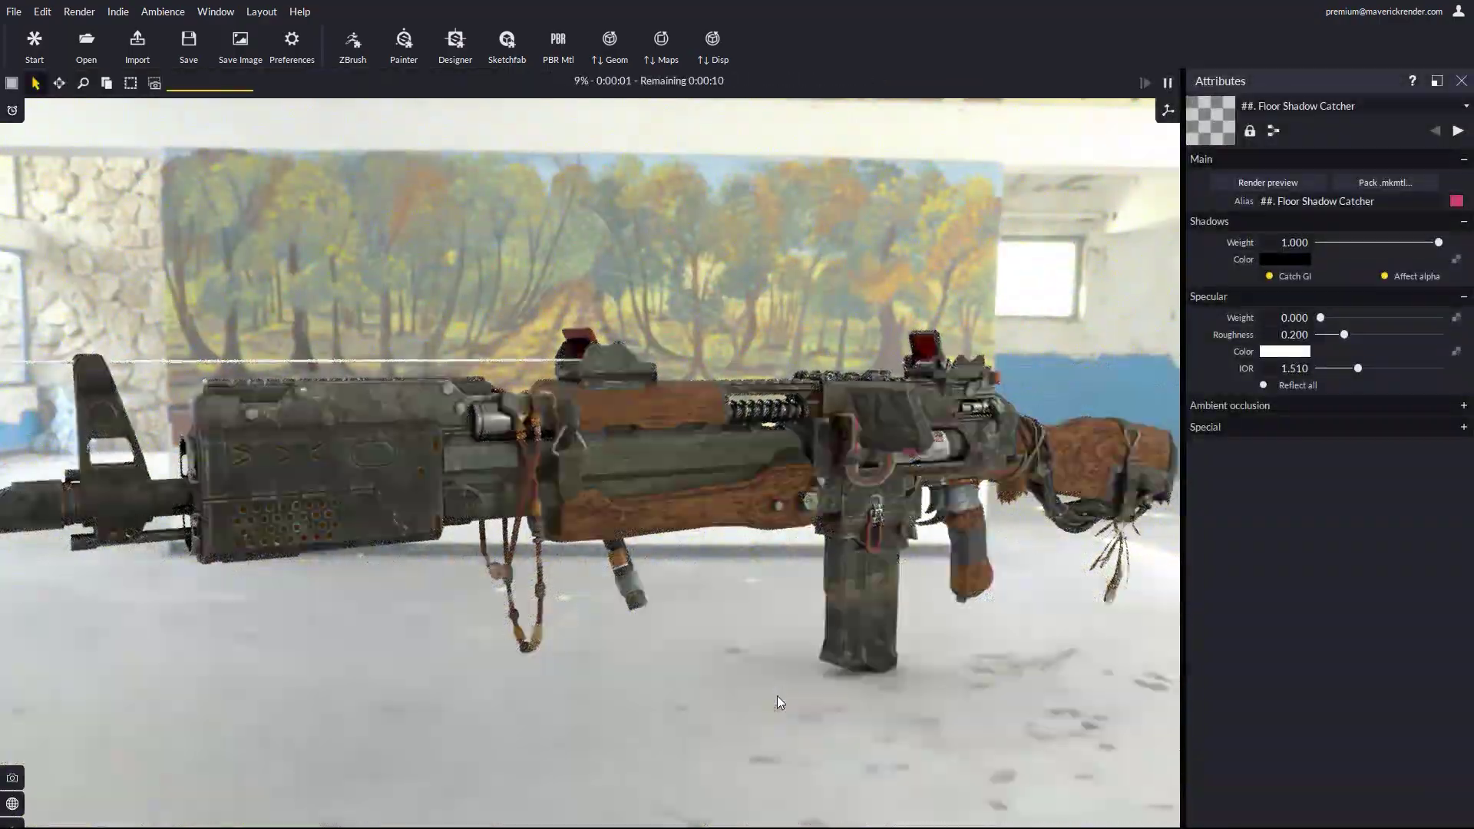
right_click(779, 703)
left_click(808, 648)
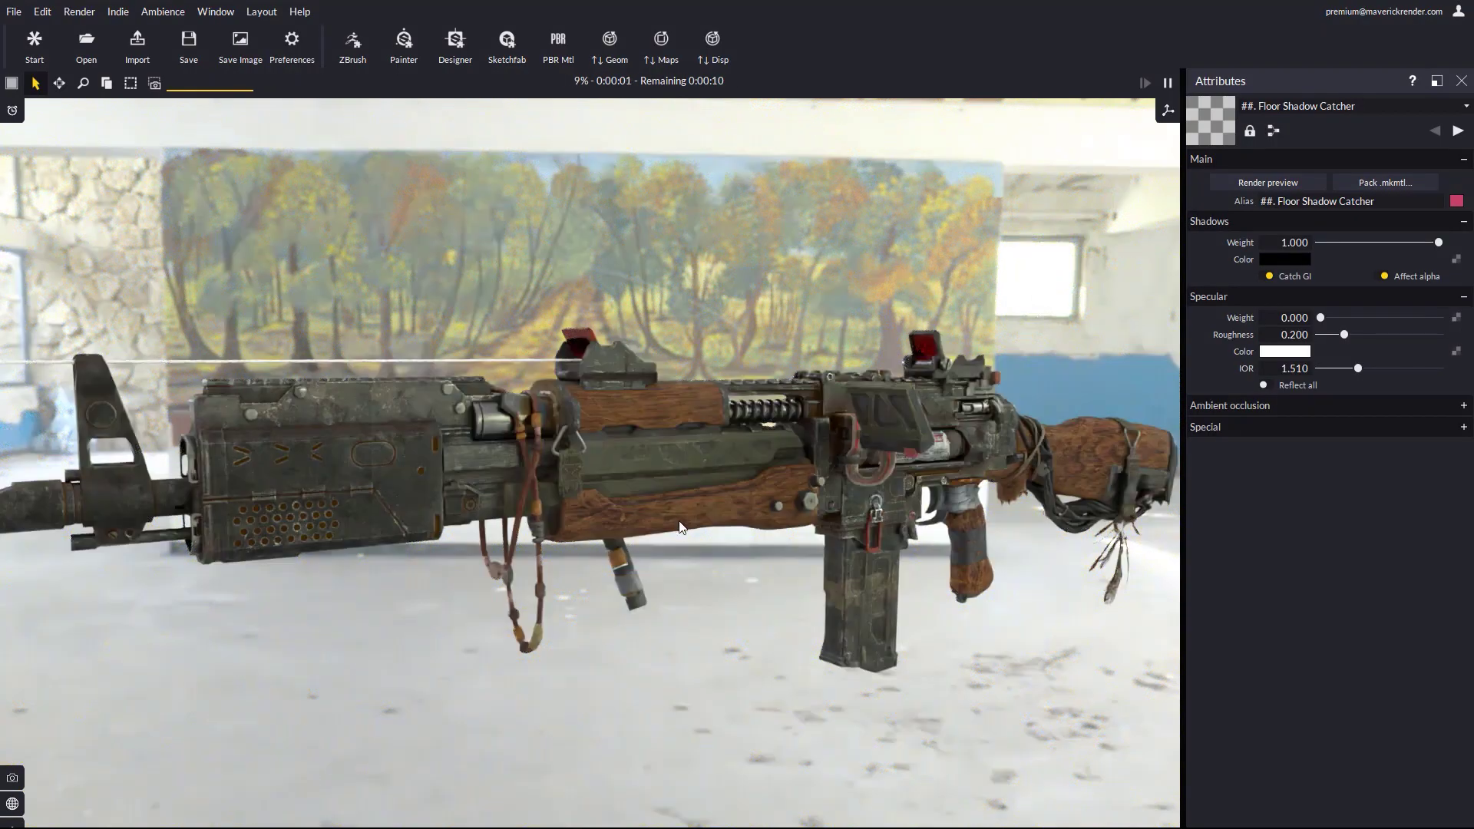
Uncheck Disable global DOF to render the rifle's muzzle view with depth of field
scroll(678, 526, "down", 2)
left_click_drag(638, 535, 645, 485)
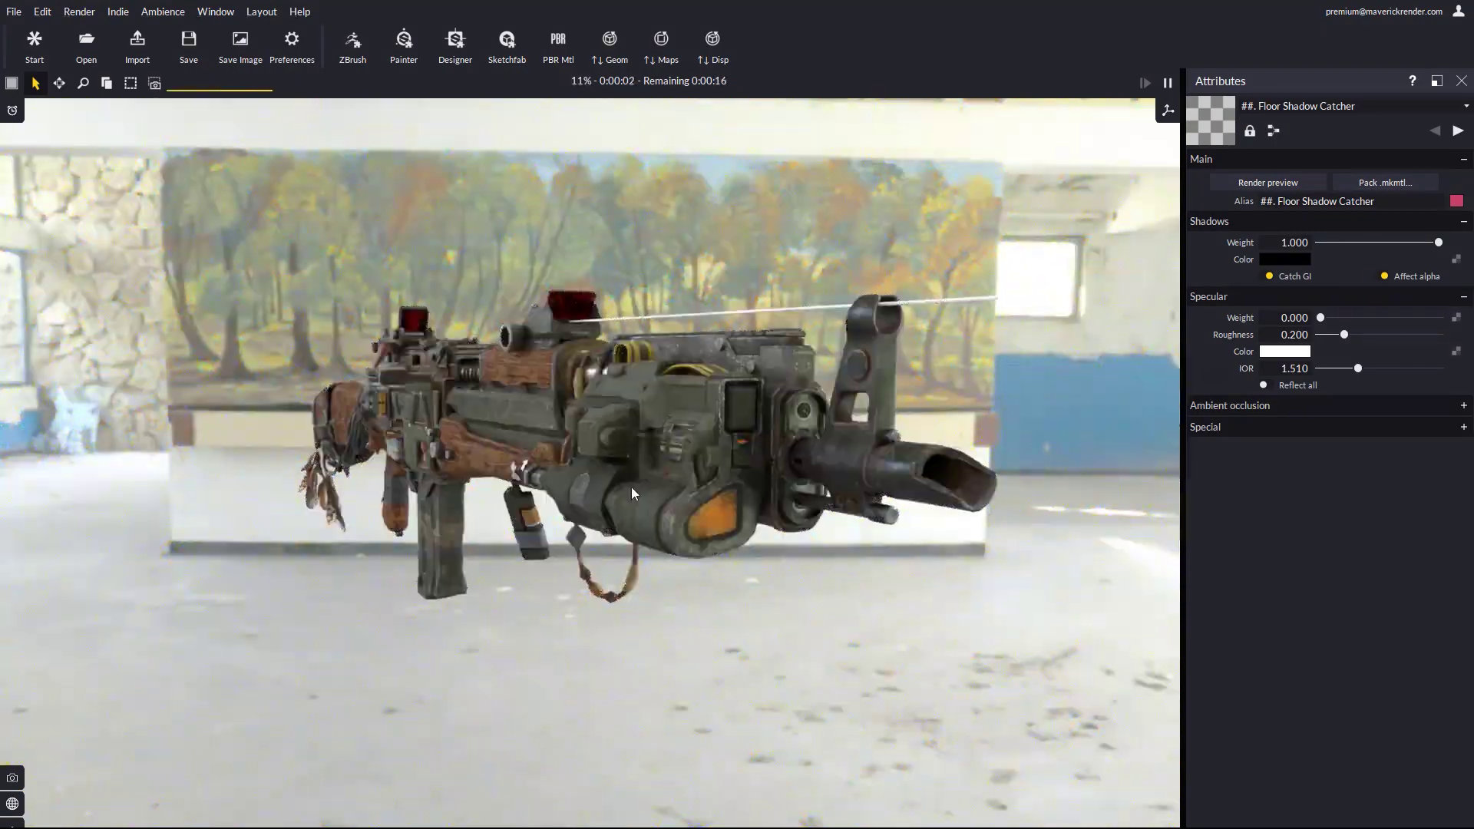
scroll(631, 487, "up", 3)
right_click(620, 427)
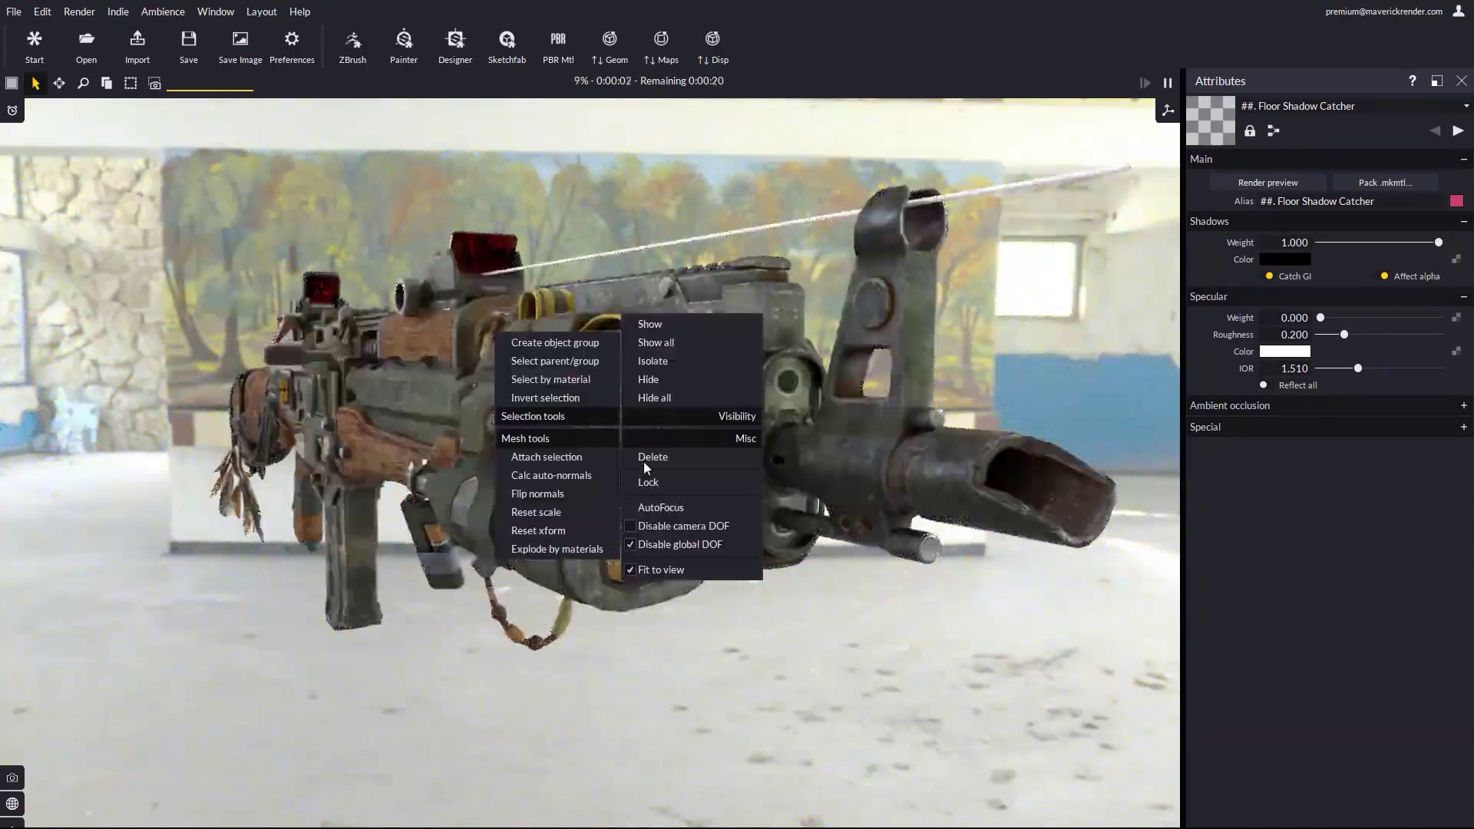
left_click(645, 536)
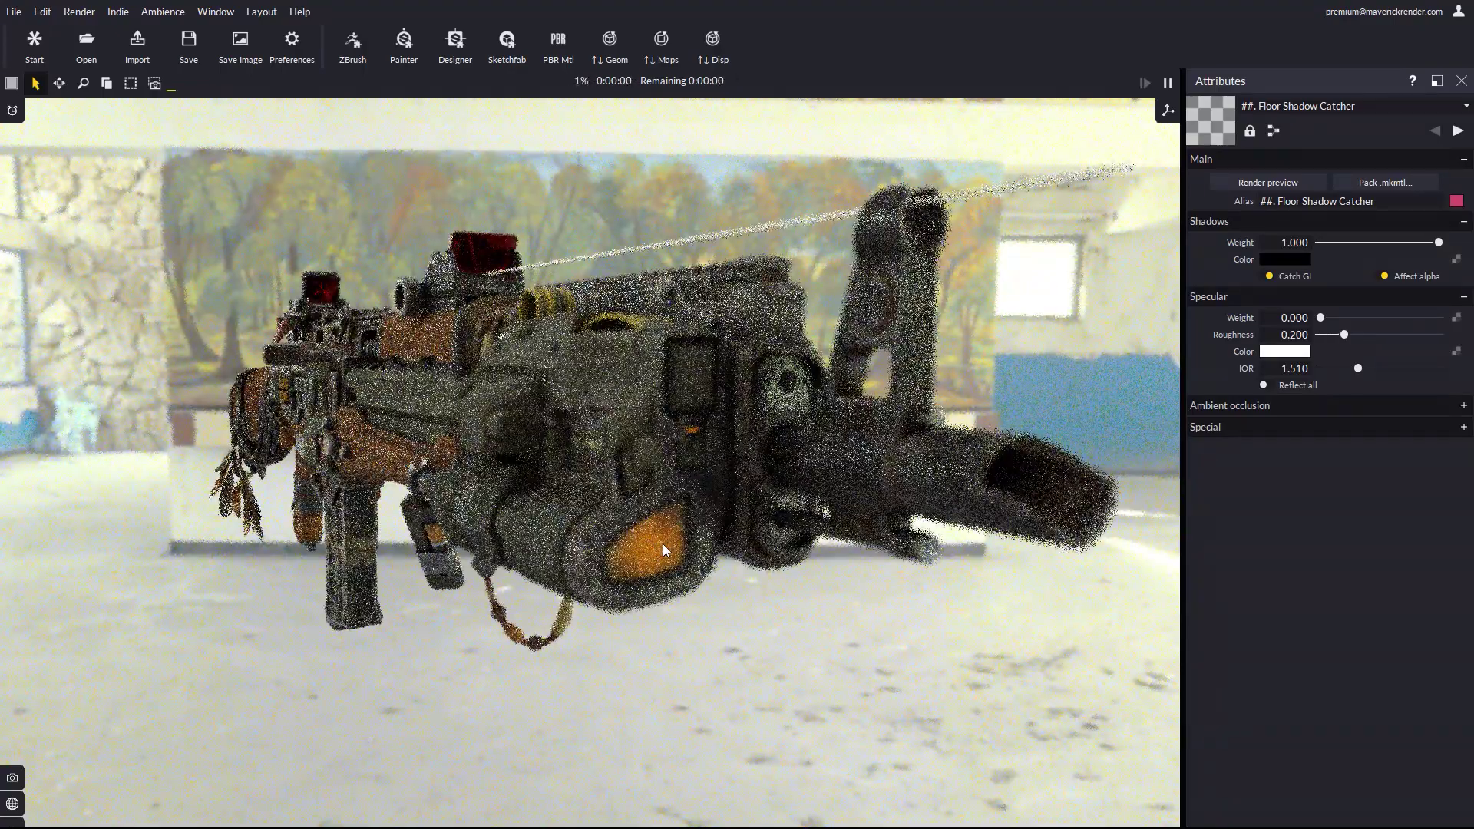
Focus the camera on the front section of the rifle in a closer view of the muzzle
left_click(625, 439)
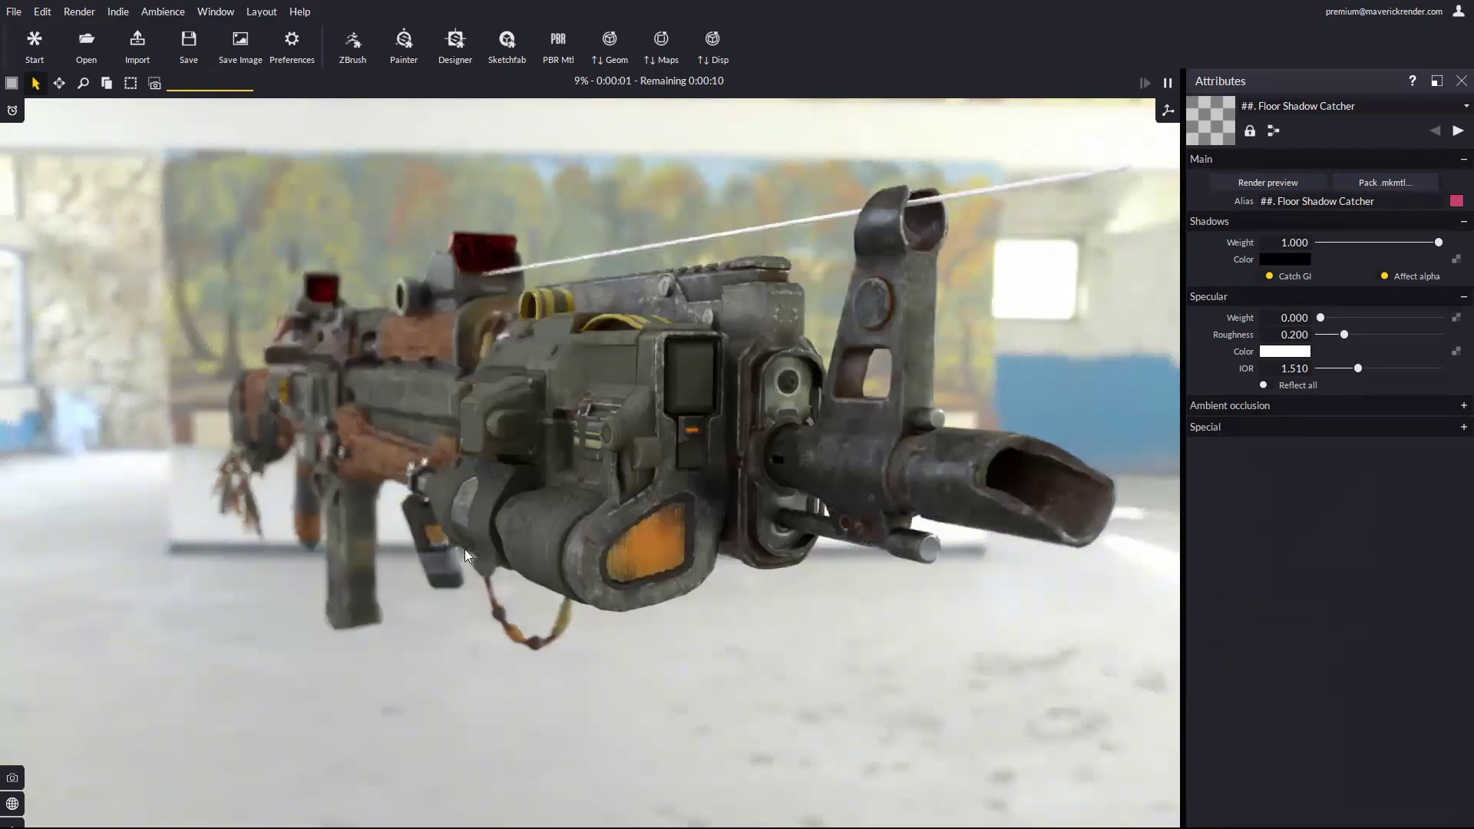
scroll(730, 499, "up", 3)
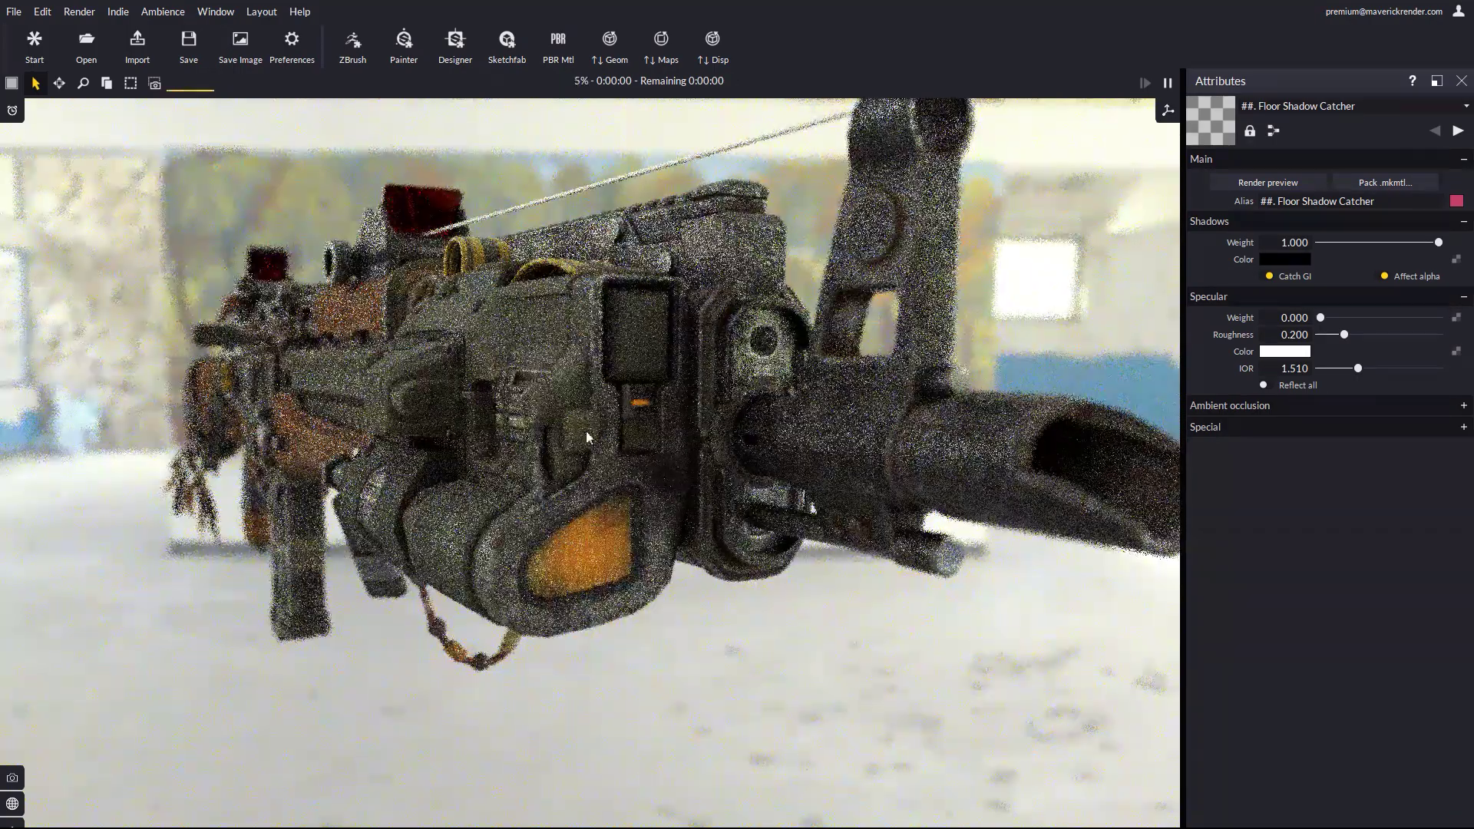
left_click(574, 407)
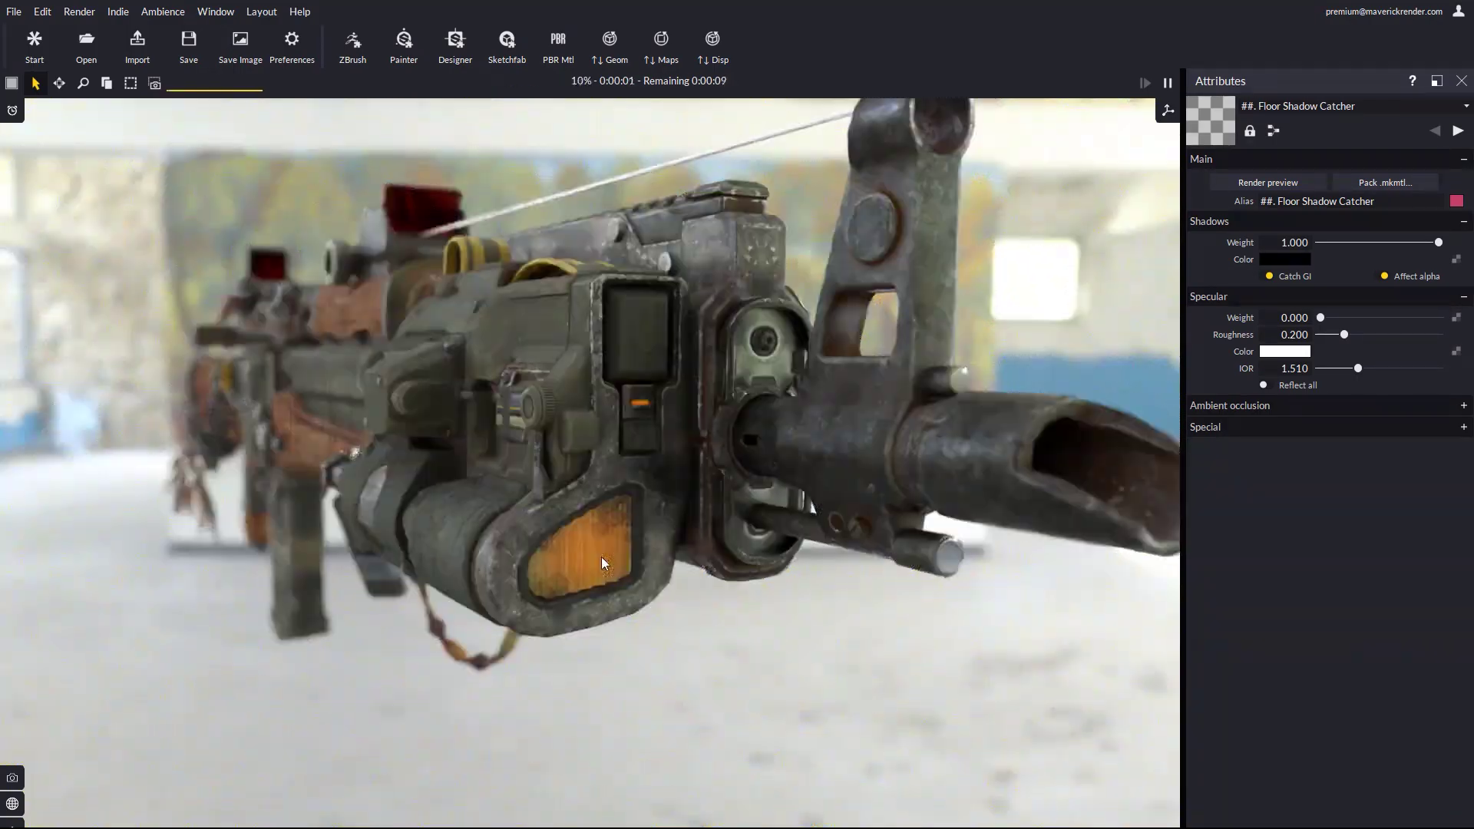
Raise the emission intensity of the rifle's front.002 material to about 5608.6
left_click(848, 530)
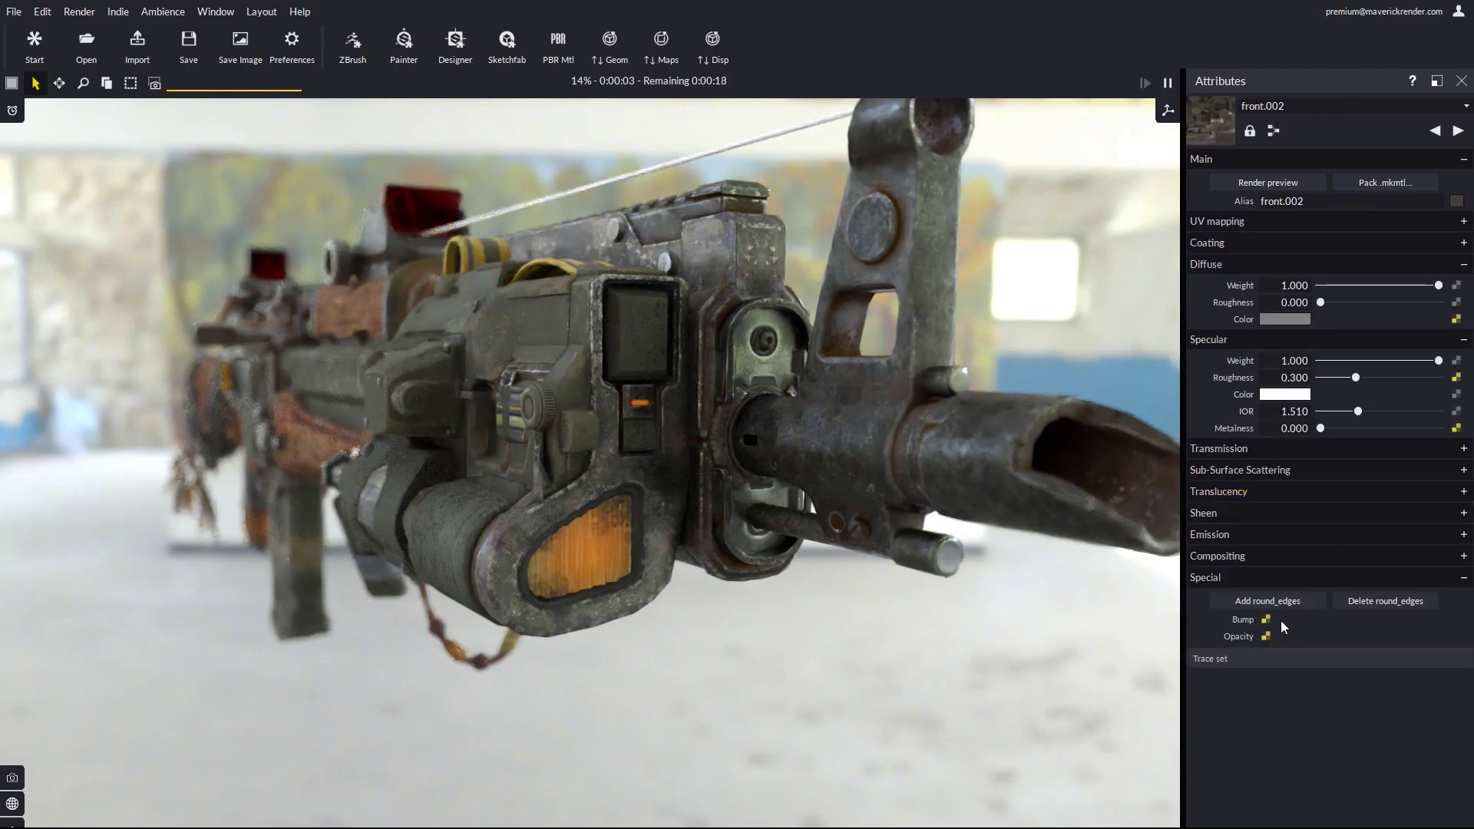
left_click(1220, 536)
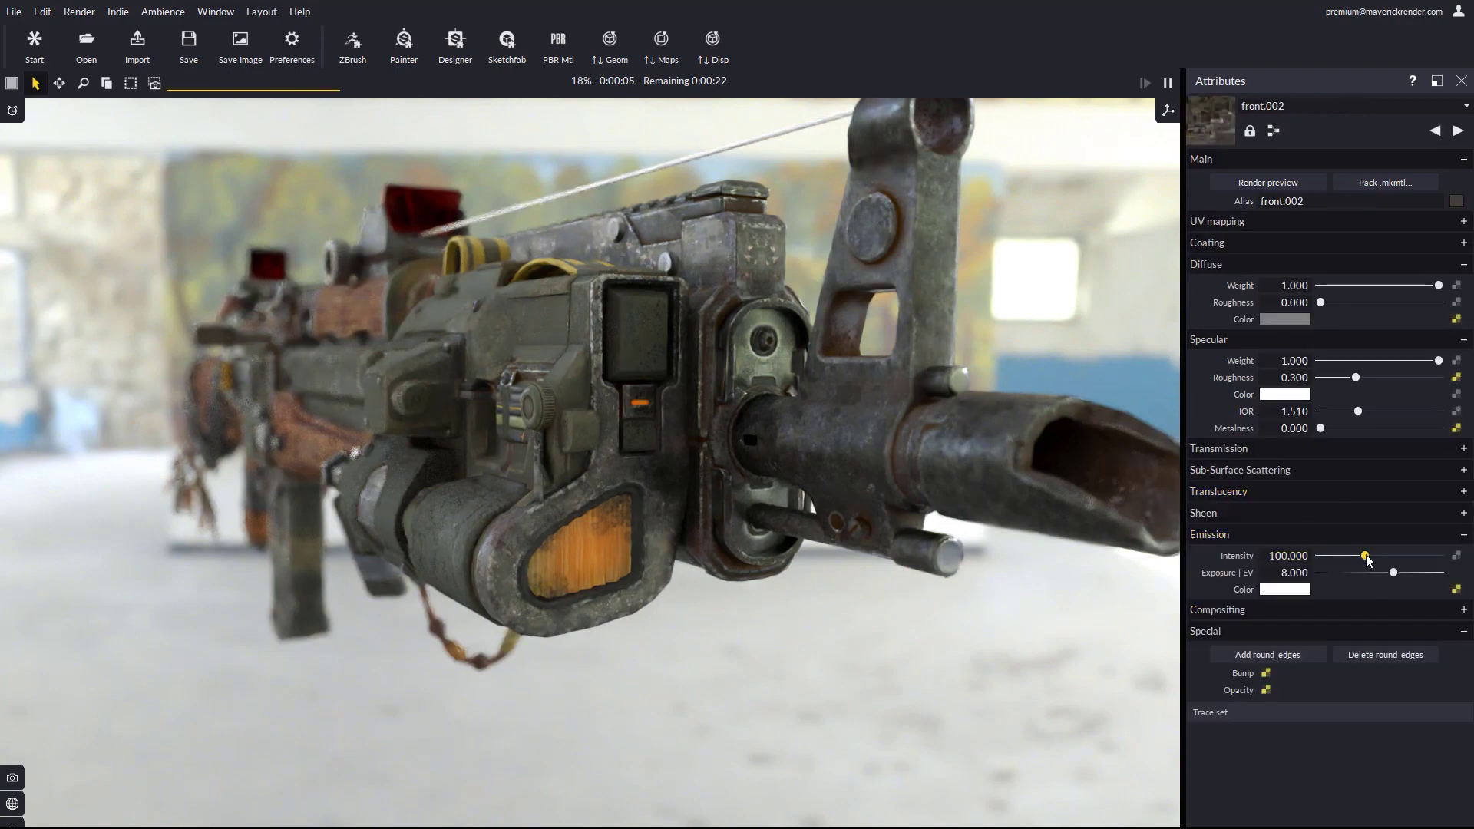
left_click_drag(1366, 556, 1410, 555)
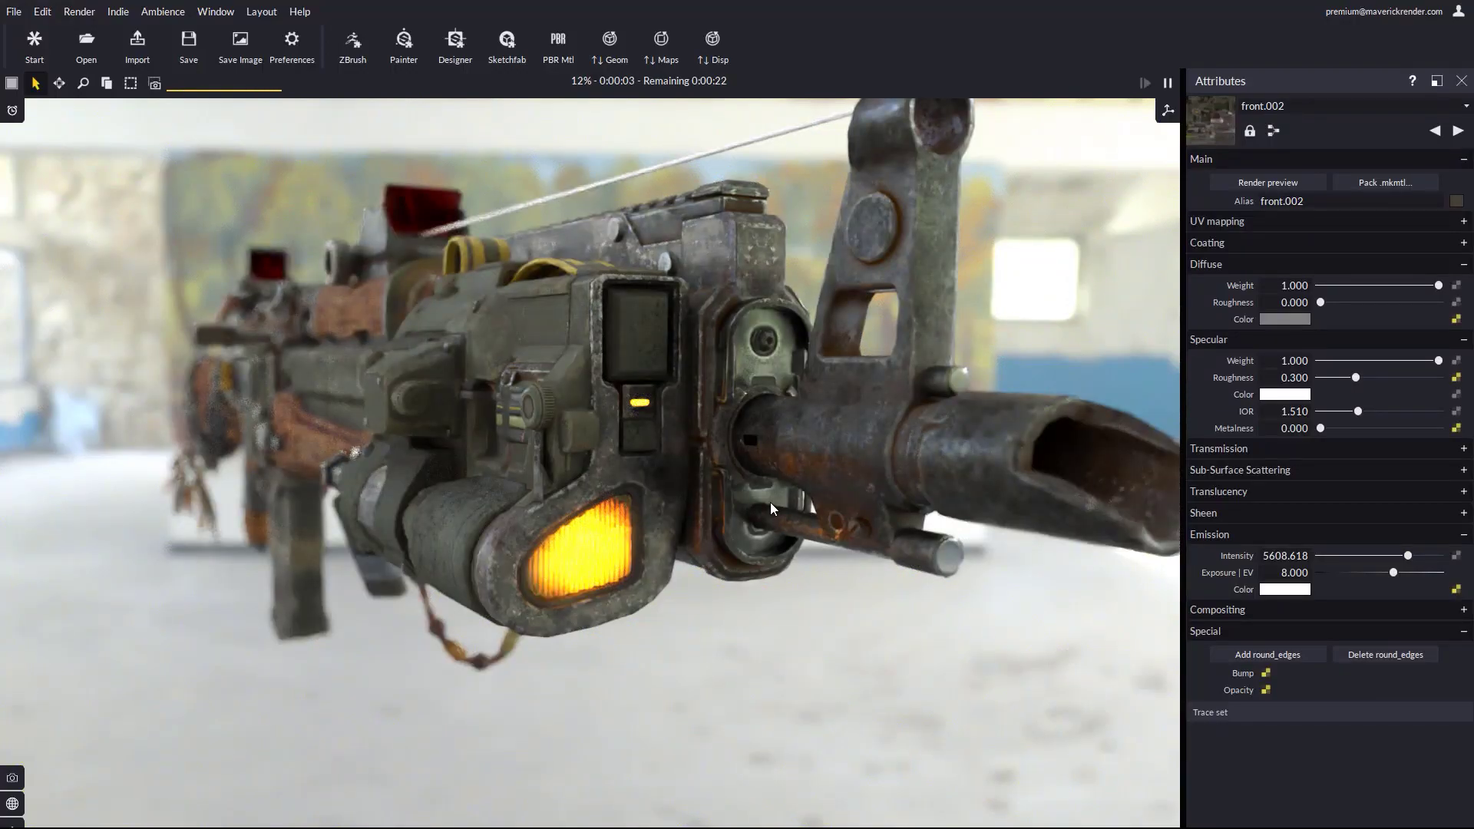
left_click_drag(768, 502, 729, 504)
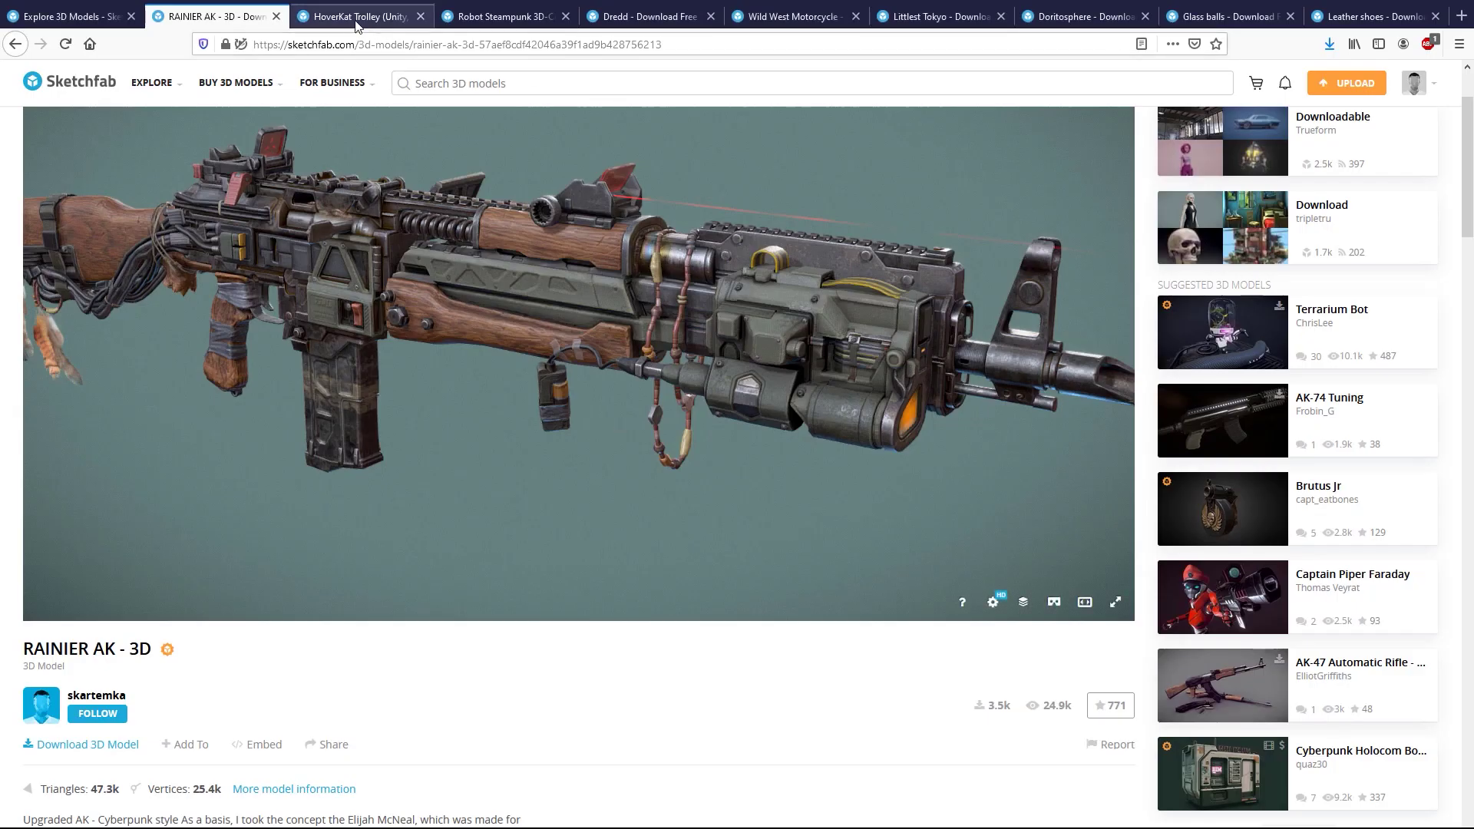
Switch to the browser, inspect the HoverKat Trolley model on its Sketchfab page and open its download options
left_click(355, 21)
left_click_drag(599, 400, 717, 376)
scroll(112, 743, "down", 1)
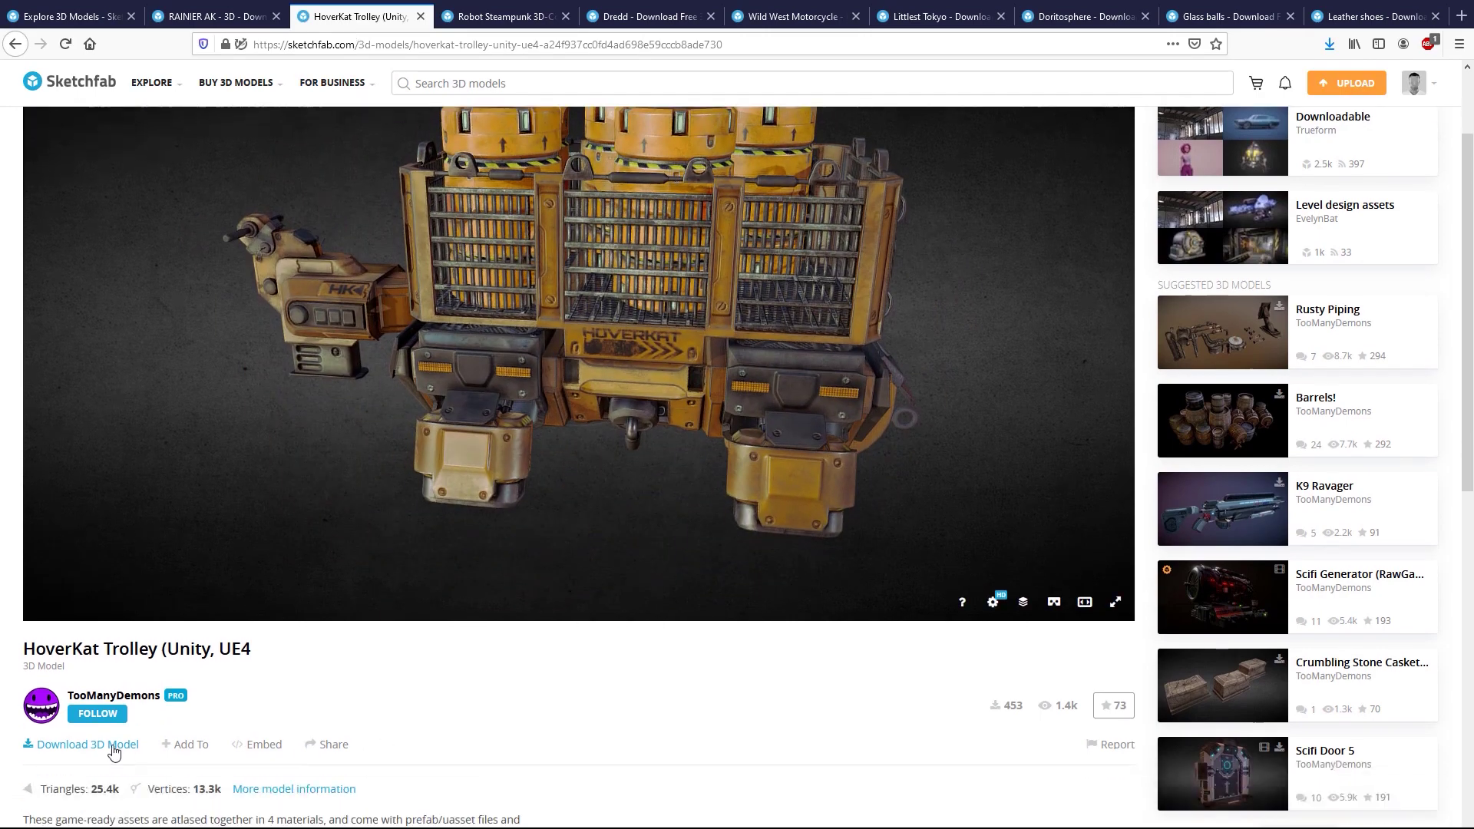
scroll(717, 406, "up", 2)
scroll(723, 406, "down", 2)
scroll(860, 695, "up", 2)
left_click_drag(844, 629, 404, 794)
scroll(404, 794, "down", 3)
left_click(88, 654)
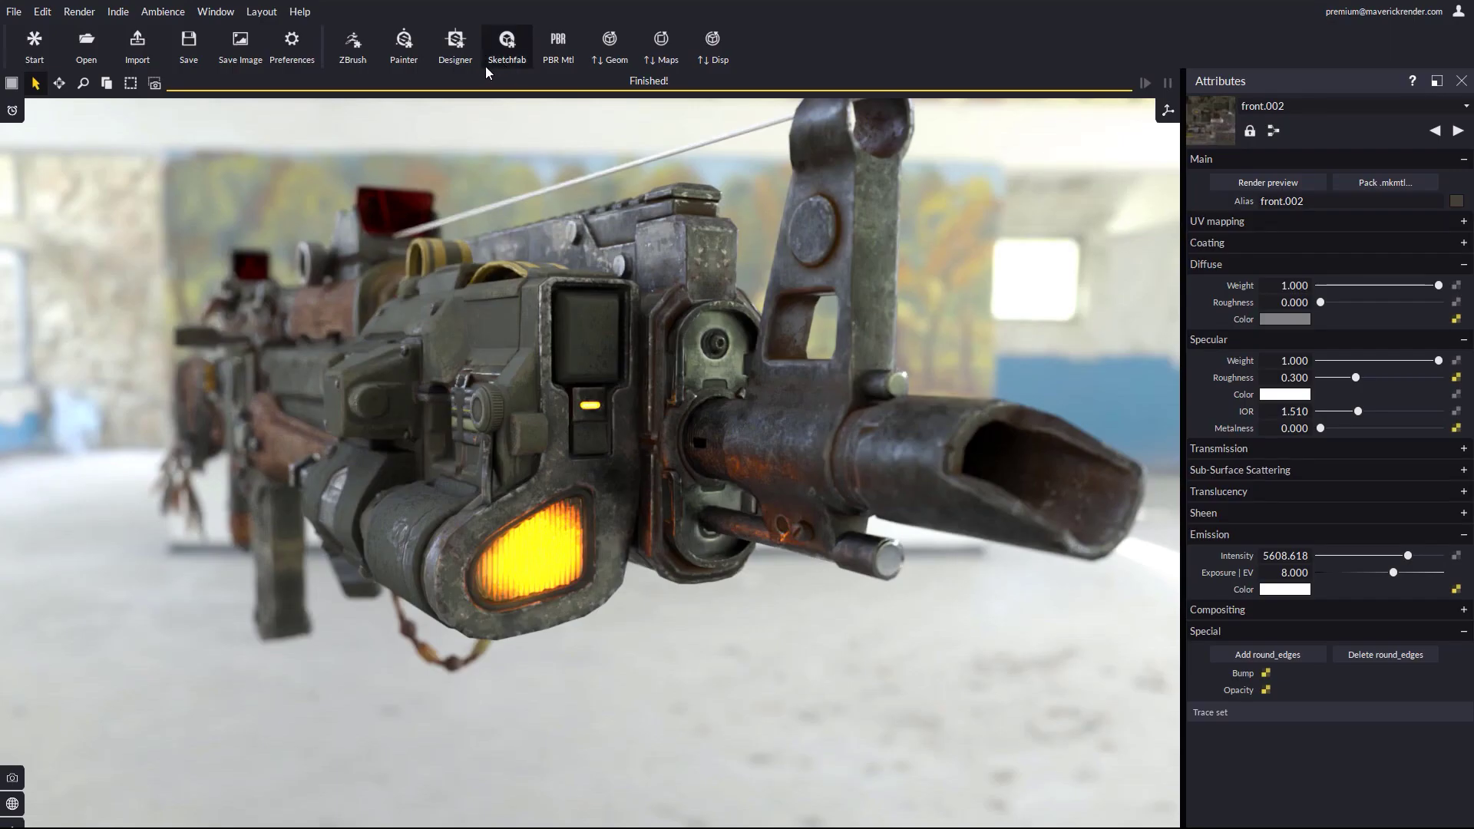
Start a Sketchfab model import in Maverick, discarding the current document's changes, and choose scene.gltf from the hoverkat_trolleyunityue4 folder
left_click(503, 62)
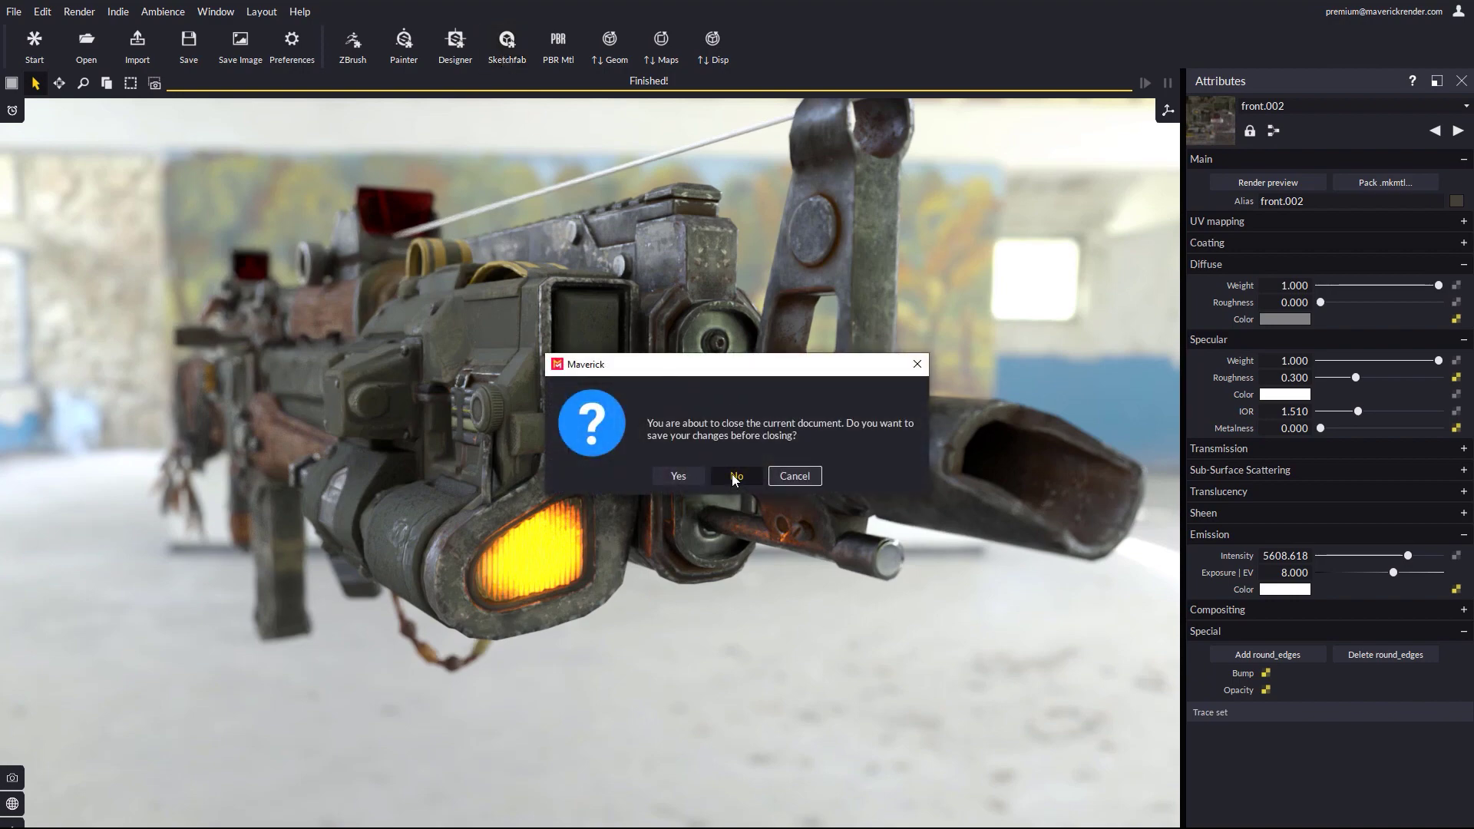
left_click(733, 476)
left_click(378, 37)
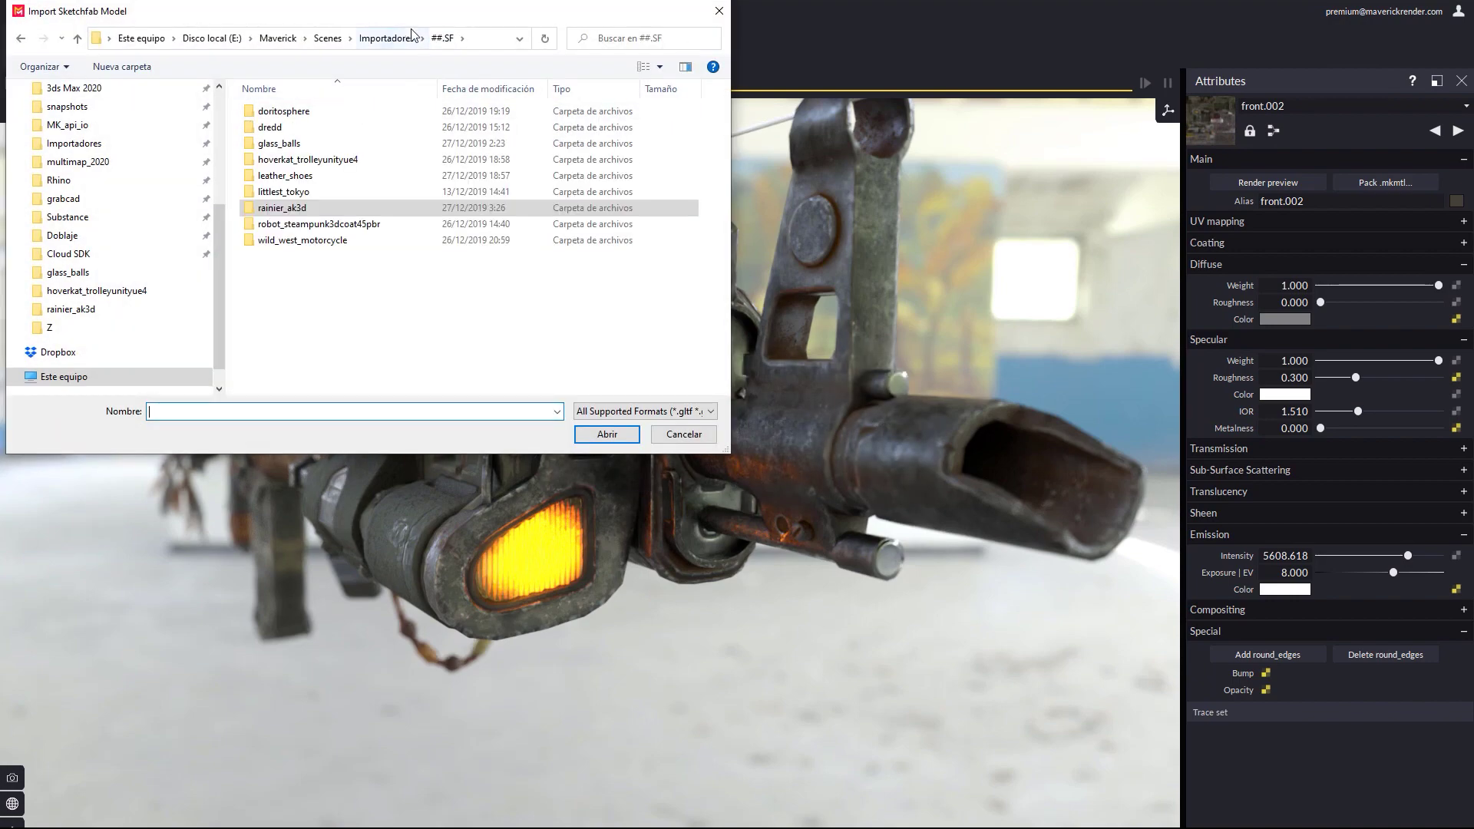
double_click(322, 159)
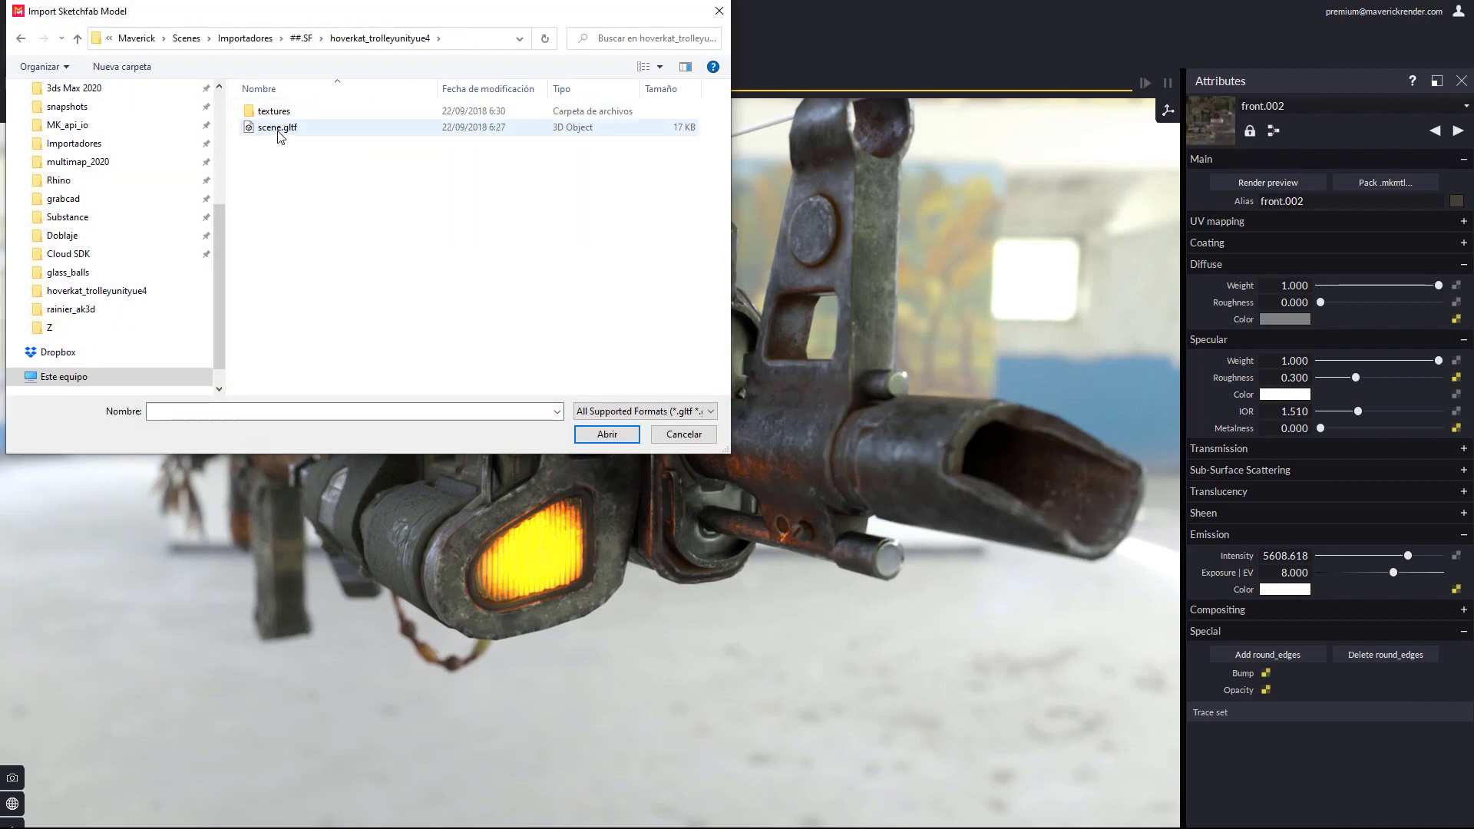
left_click(280, 131)
double_click(278, 129)
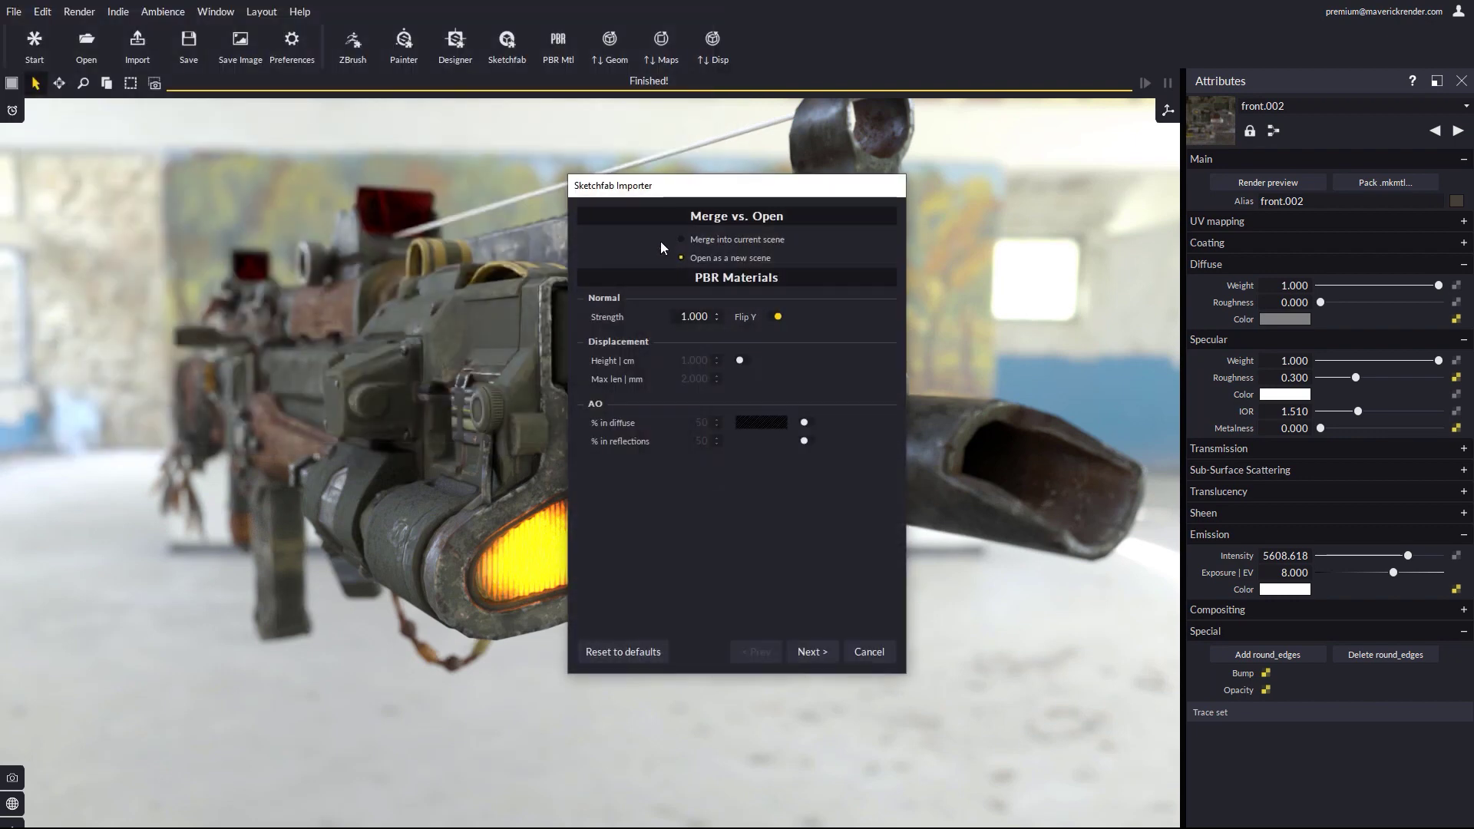
Import the trolley as a new scene at large scale with the second ambience of the first row, the city square
left_click(812, 653)
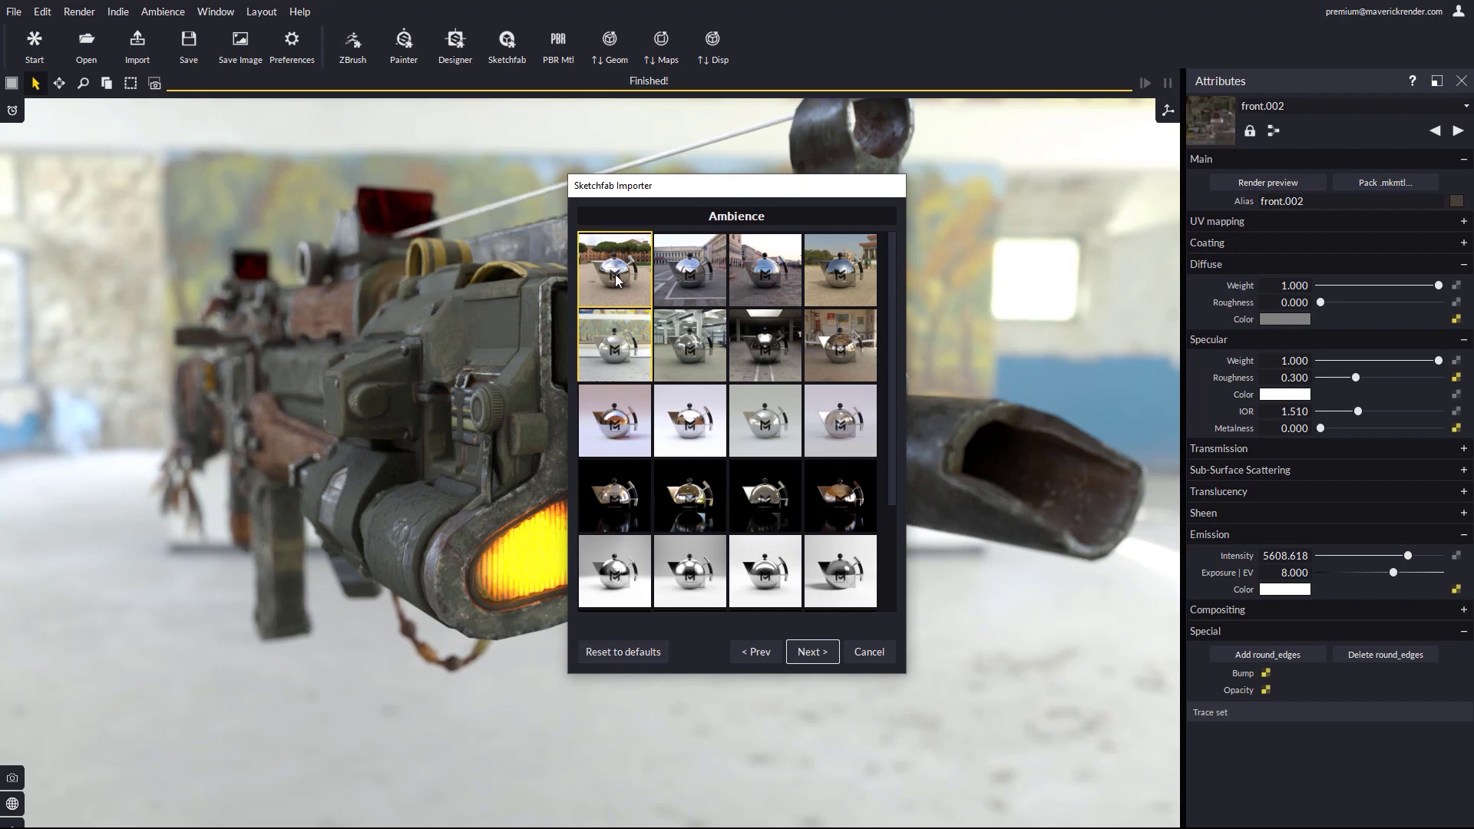
left_click(679, 277)
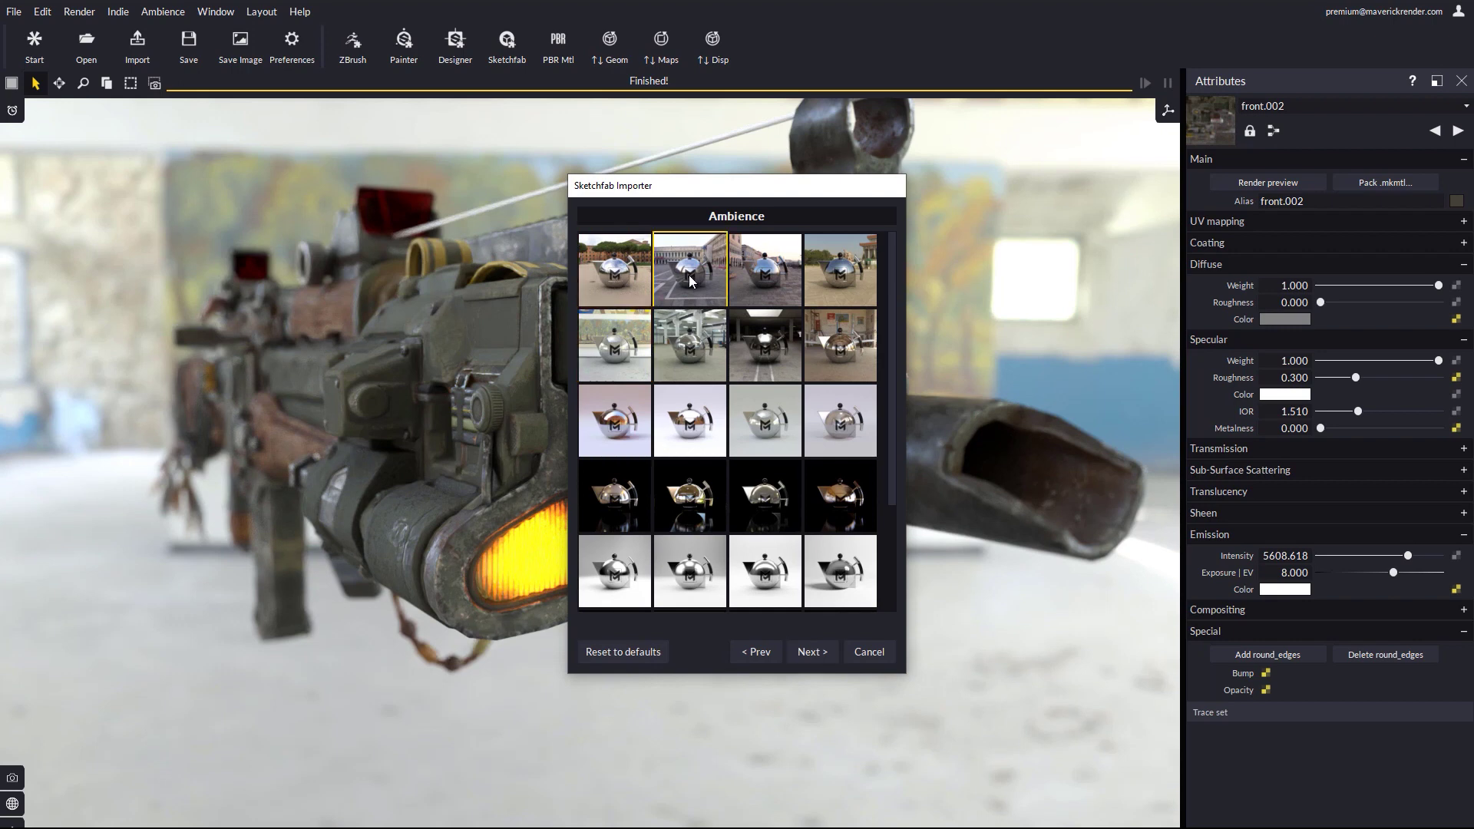
left_click(812, 652)
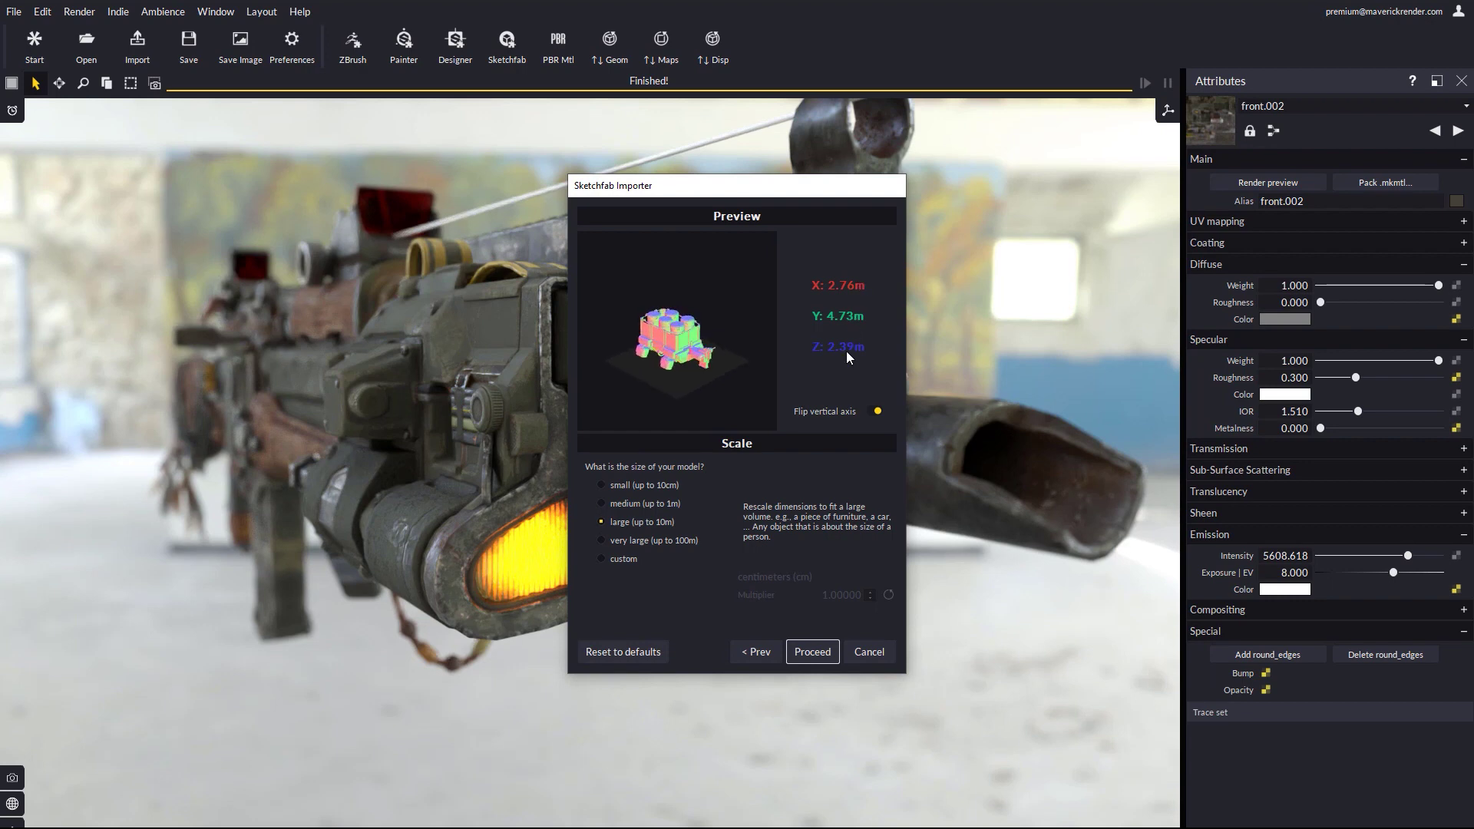
left_click(812, 652)
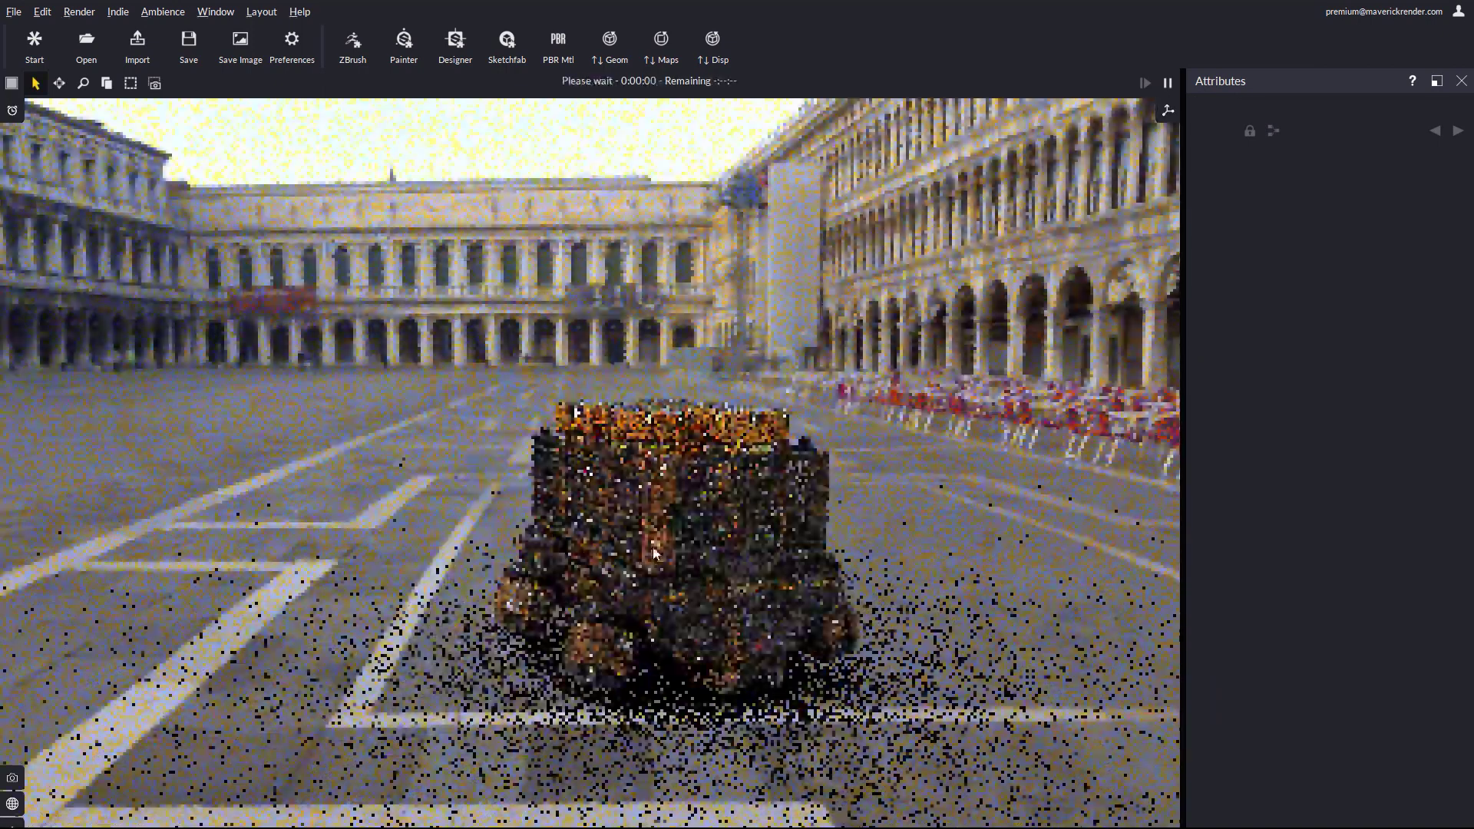
Inspect the rendered trolley up close from several sides
mouse_move(653, 547)
left_mouse_down()
mouse_move(730, 558)
mouse_move(645, 541)
left_mouse_up()
scroll(645, 540, "up", 3)
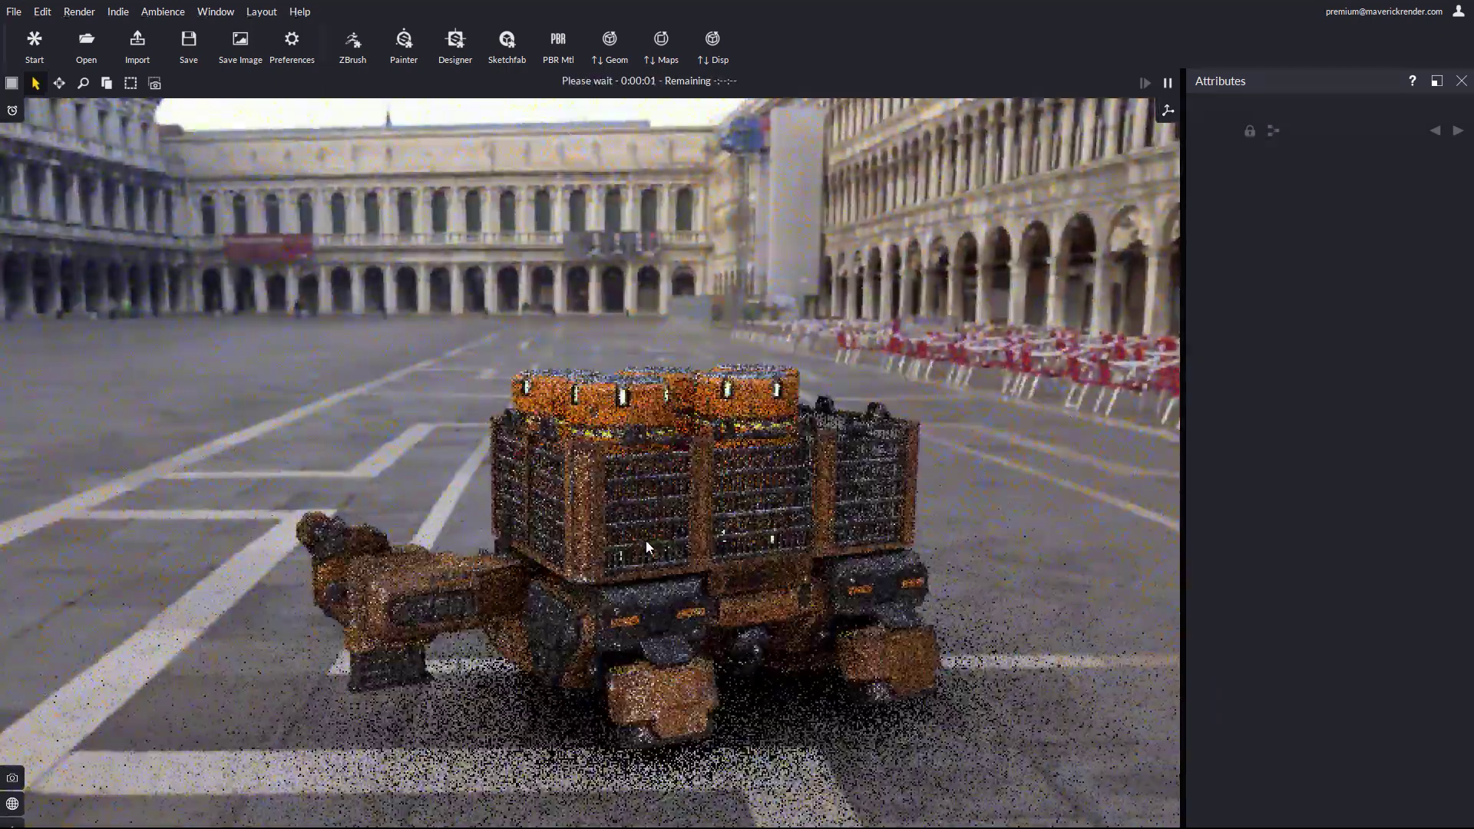
middle_click_drag(645, 541, 605, 494)
scroll(614, 506, "up", 4)
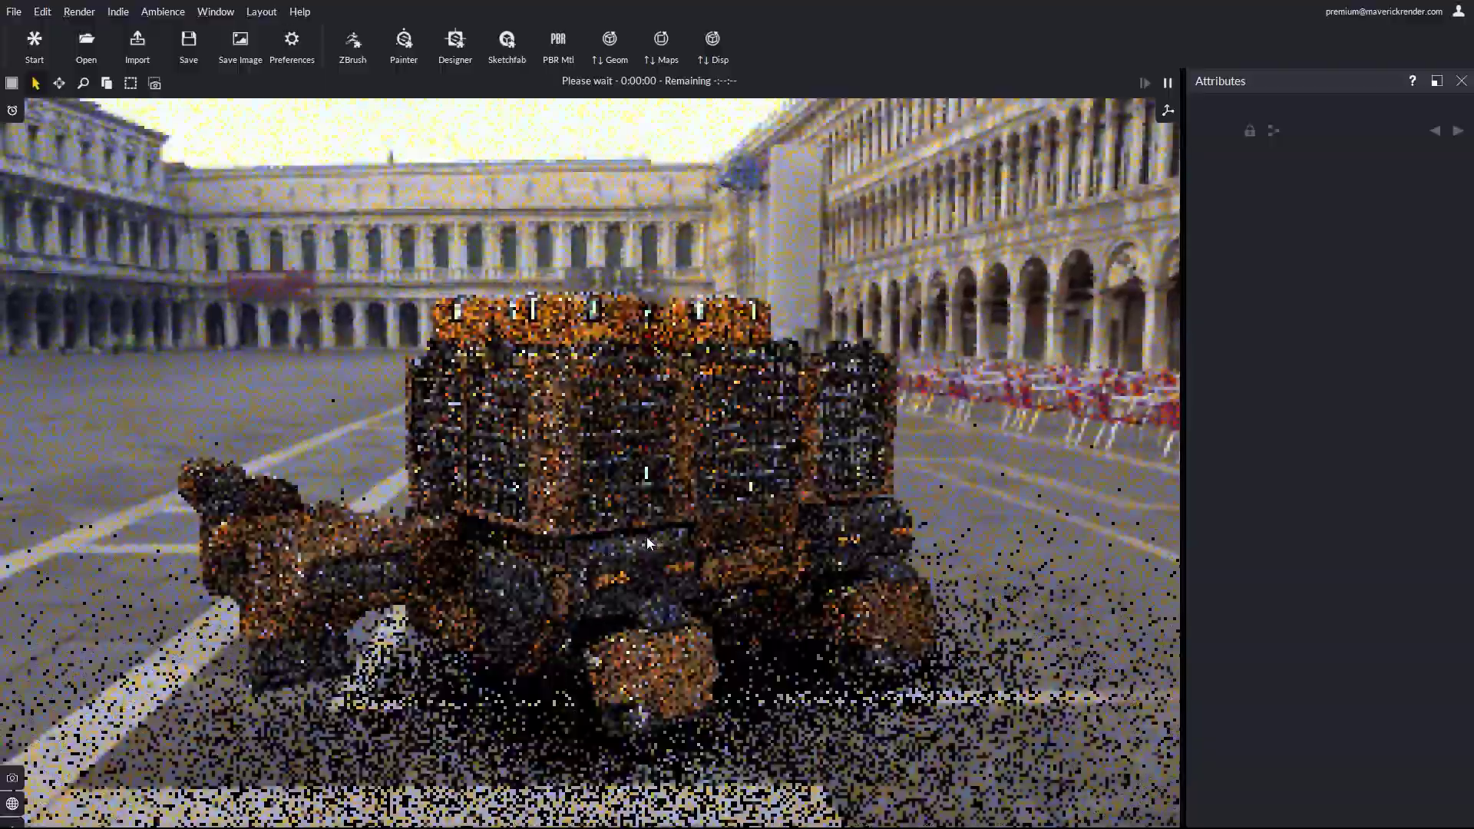
left_click_drag(724, 445, 640, 393)
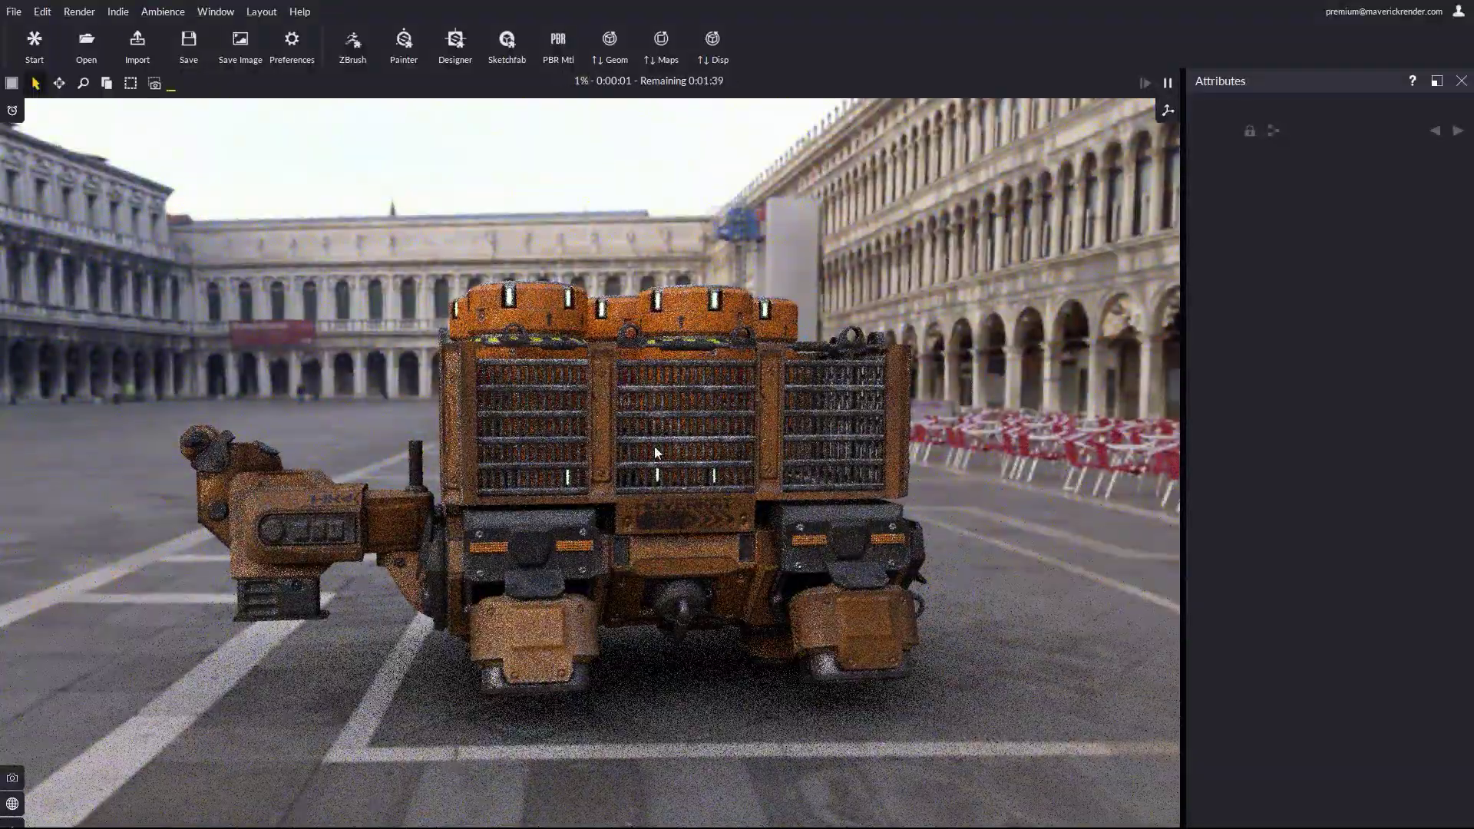
left_click_drag(622, 474, 674, 516)
left_click_drag(563, 564, 677, 531)
Bring back the full panel layout and add a spotlight aimed at the trolley with the Normalight tool
key("Tab")
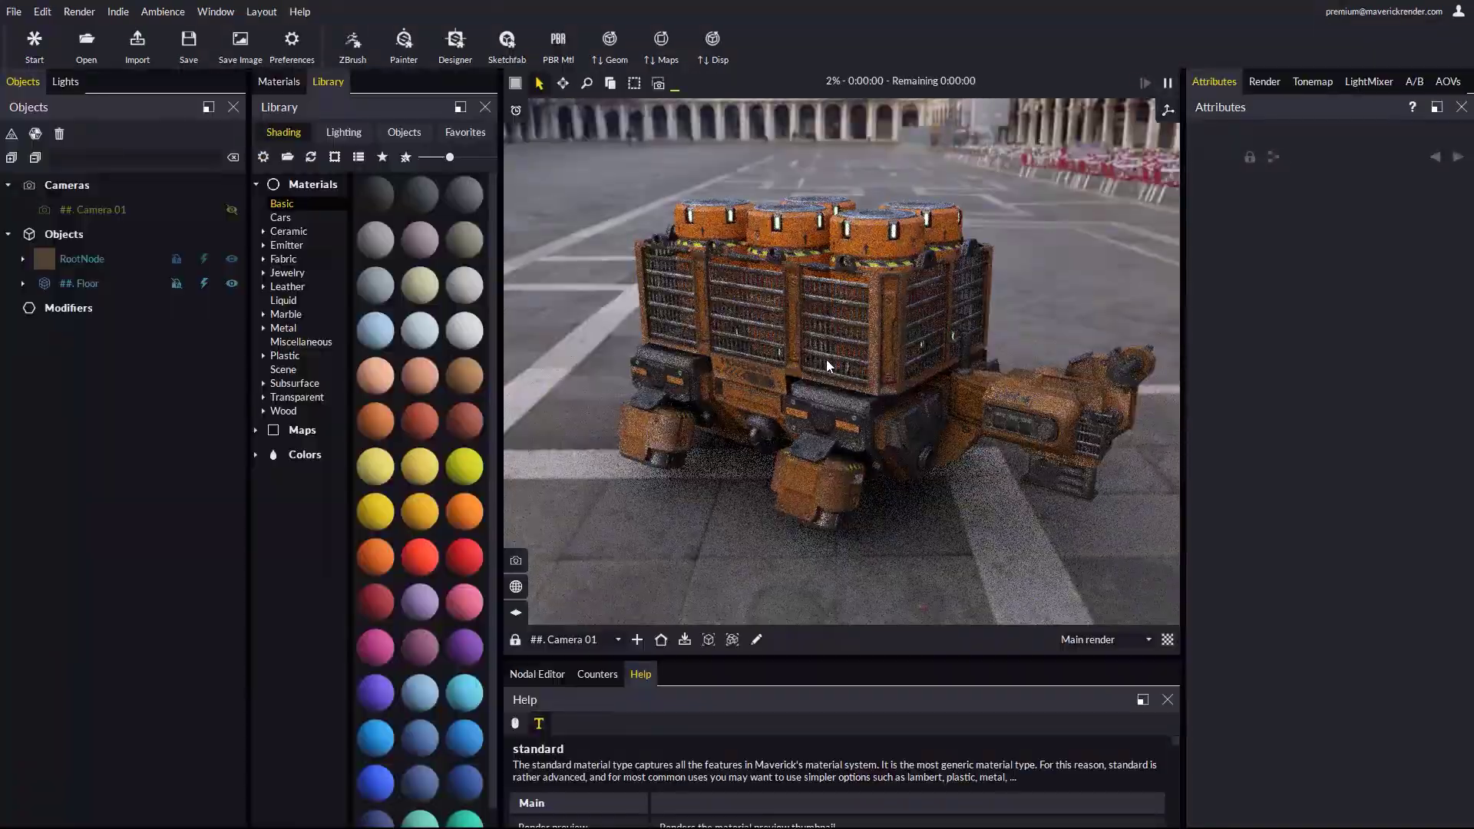
left_click(65, 81)
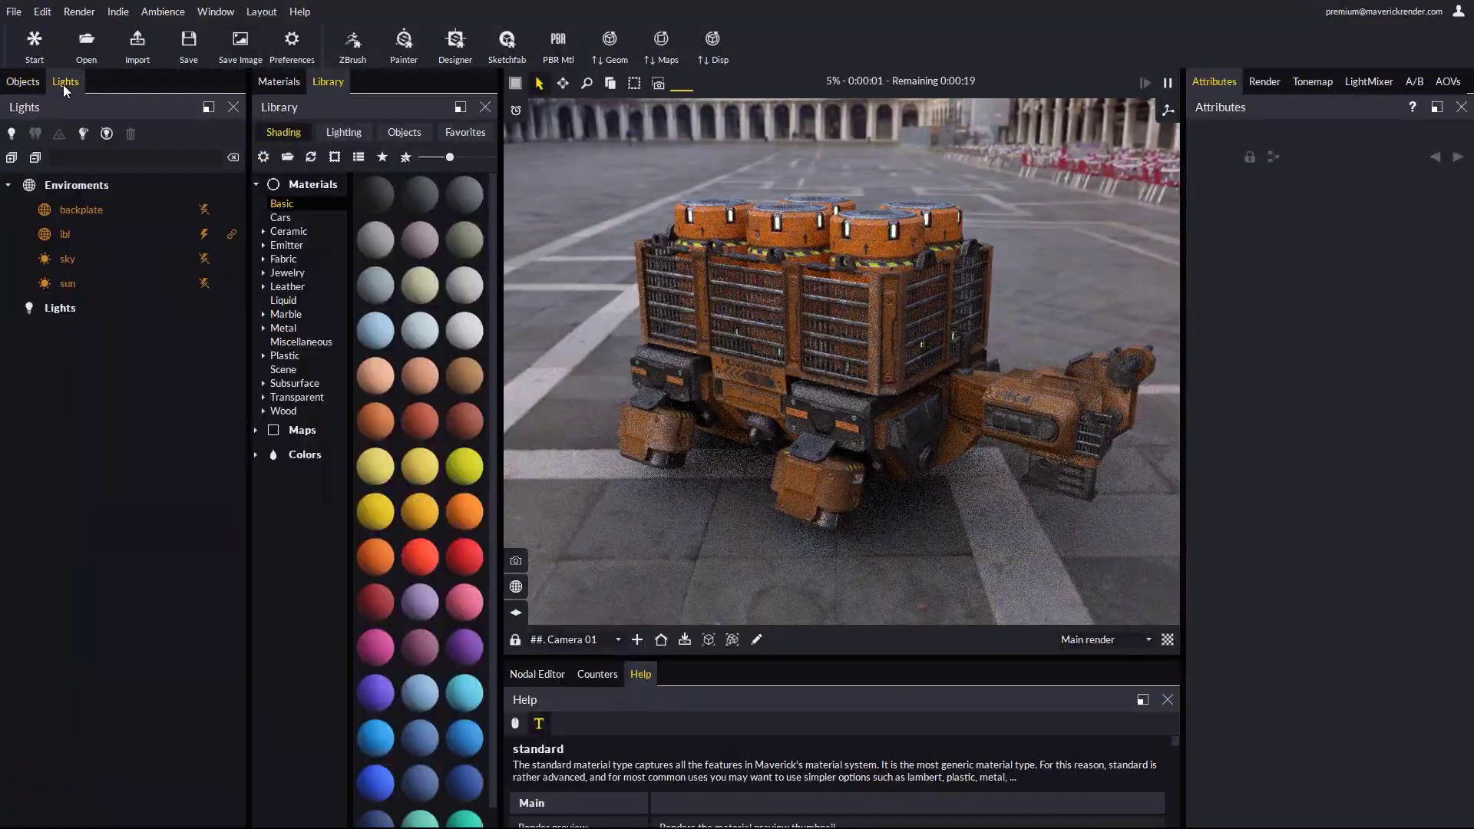
left_click(11, 134)
left_click(68, 249)
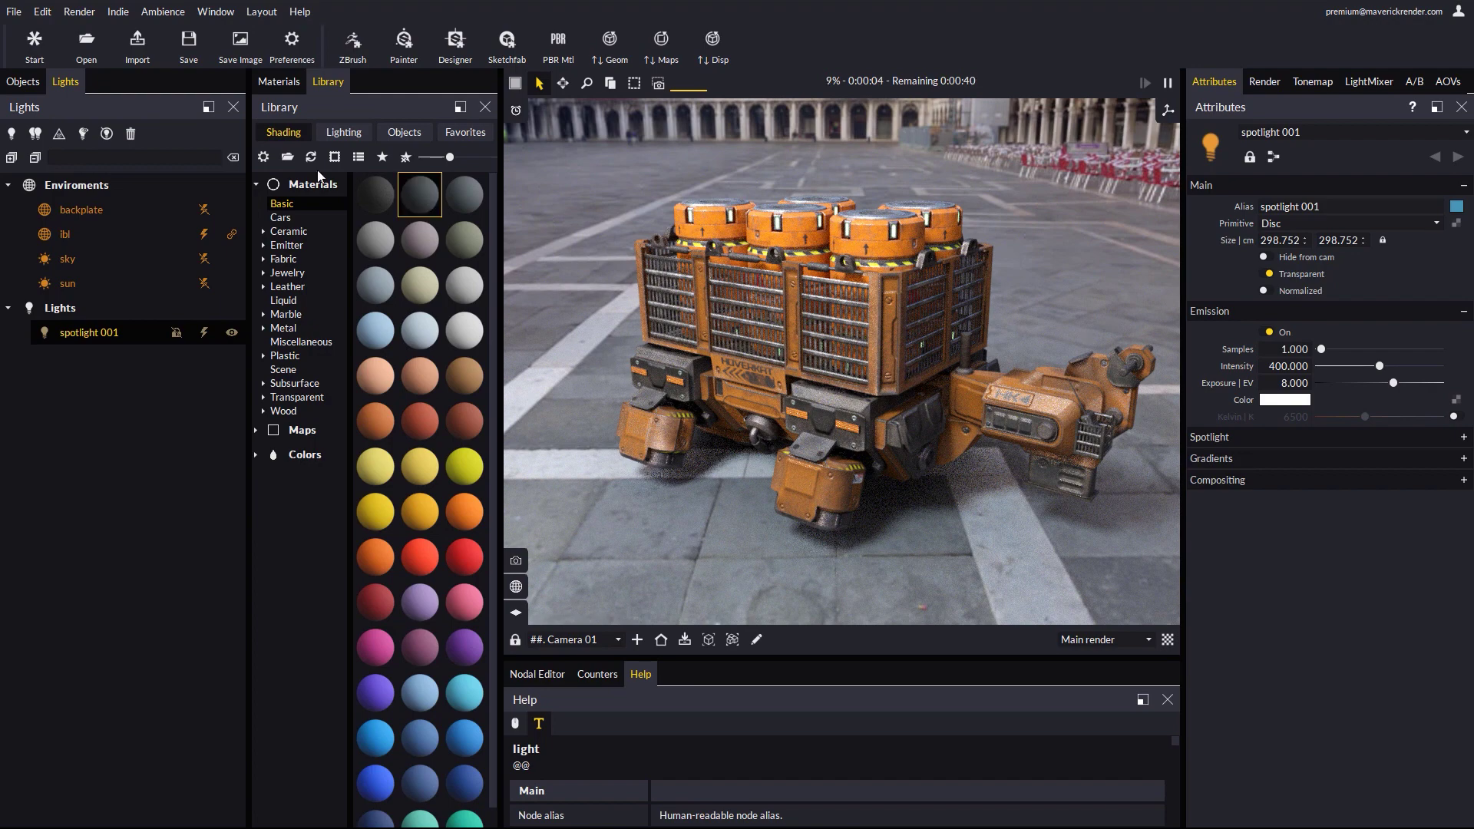
left_click(107, 134)
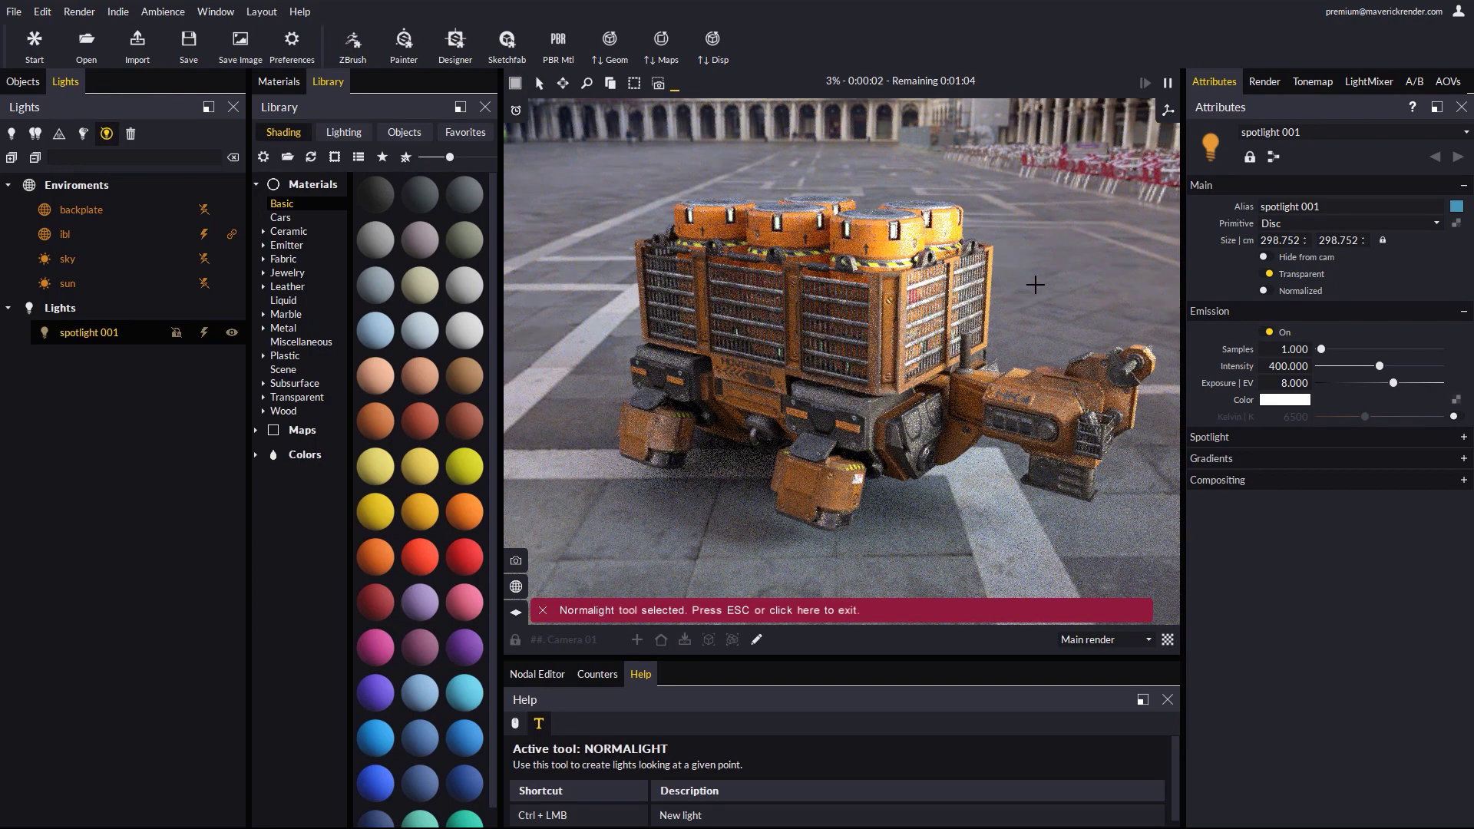
left_click(856, 608)
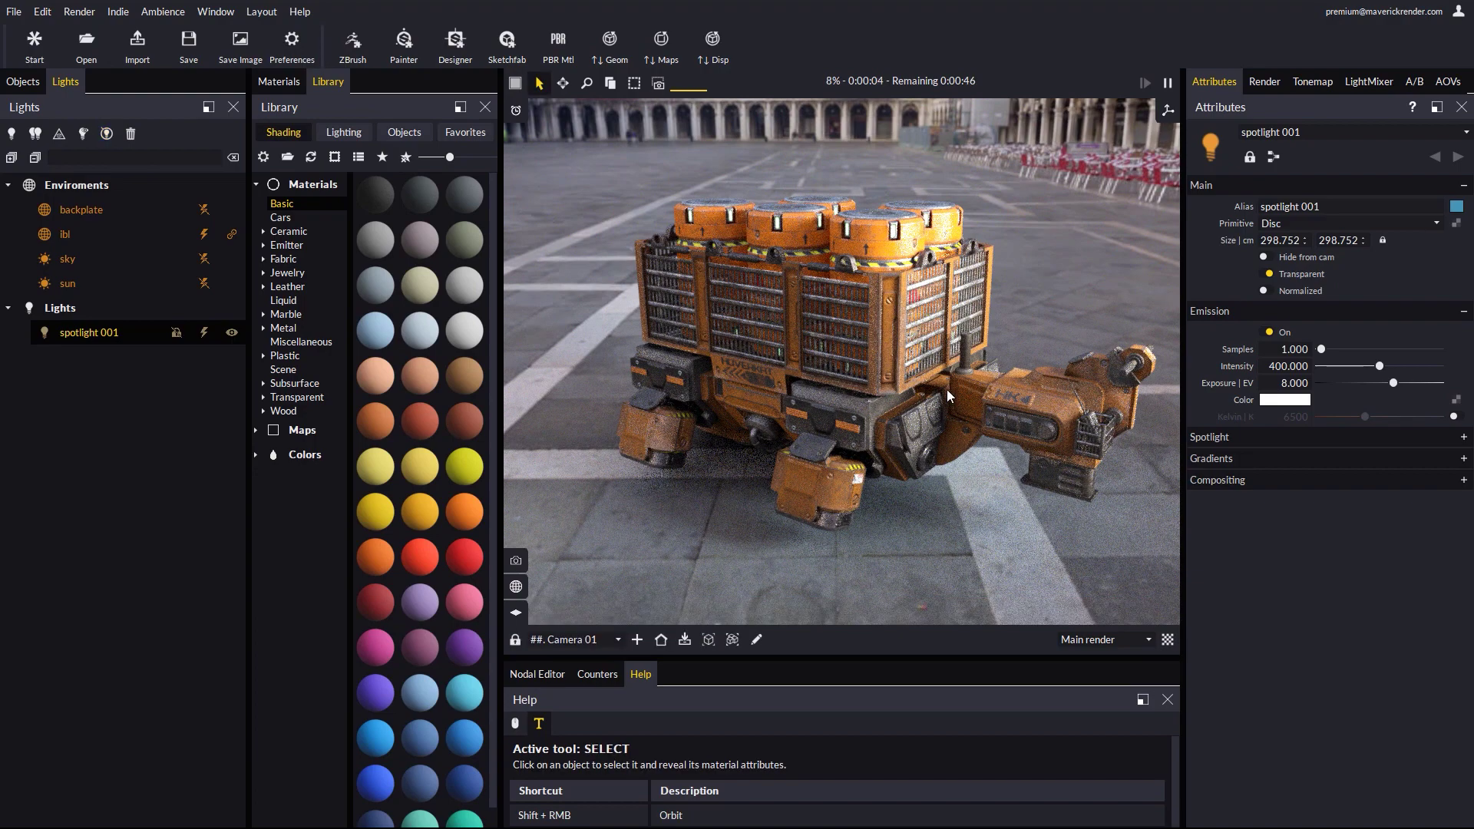
Turn off the spotlight's visibility and reframe the trolley from its opposite side
middle_click_drag(941, 388, 912, 392)
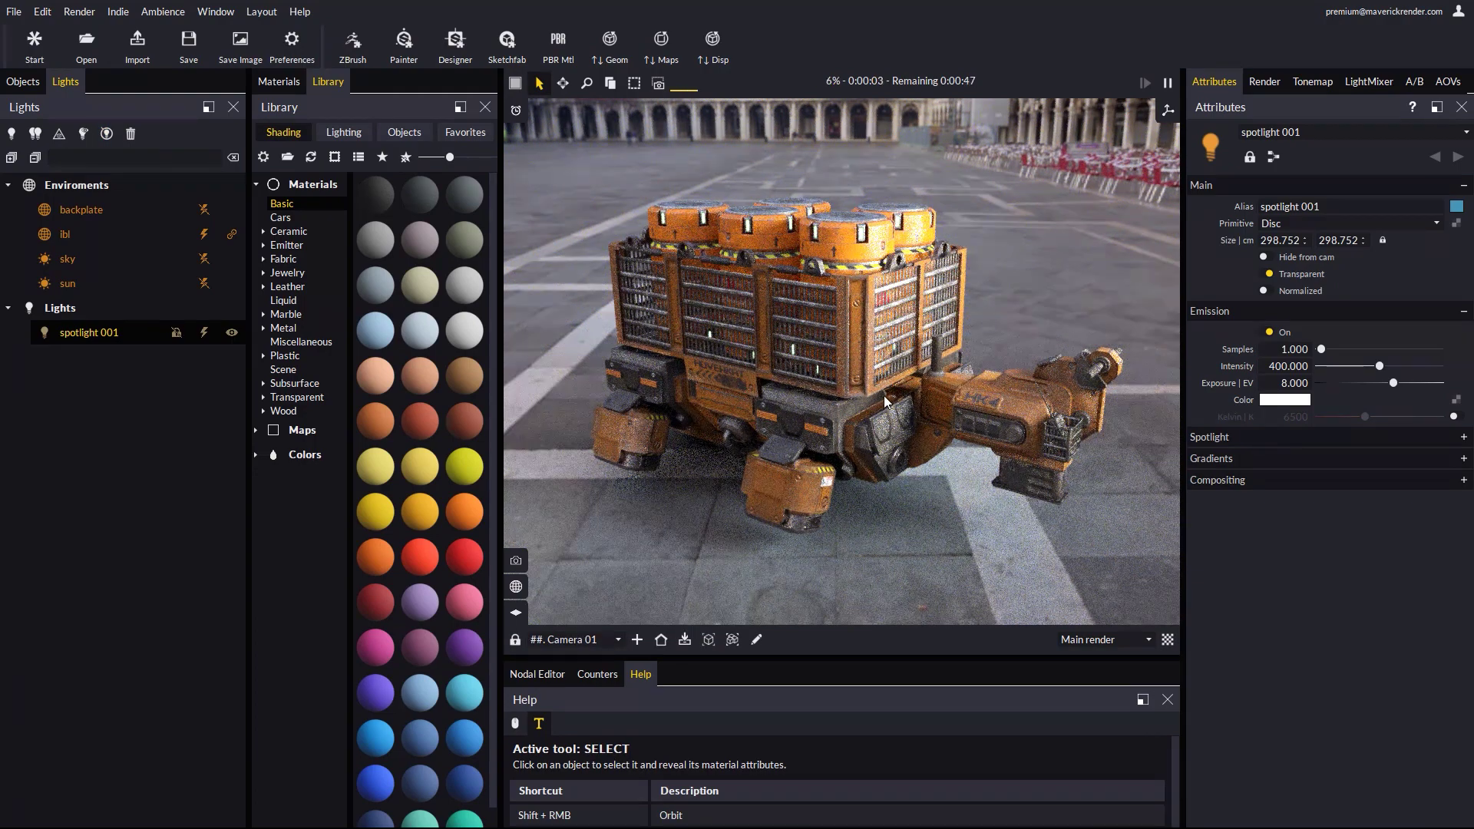
right_click_drag(885, 397, 752, 439, "shift")
left_click(232, 333)
mouse_move(867, 445)
right_mouse_down("shift")
mouse_move(800, 417)
mouse_move(892, 449)
right_mouse_up("shift")
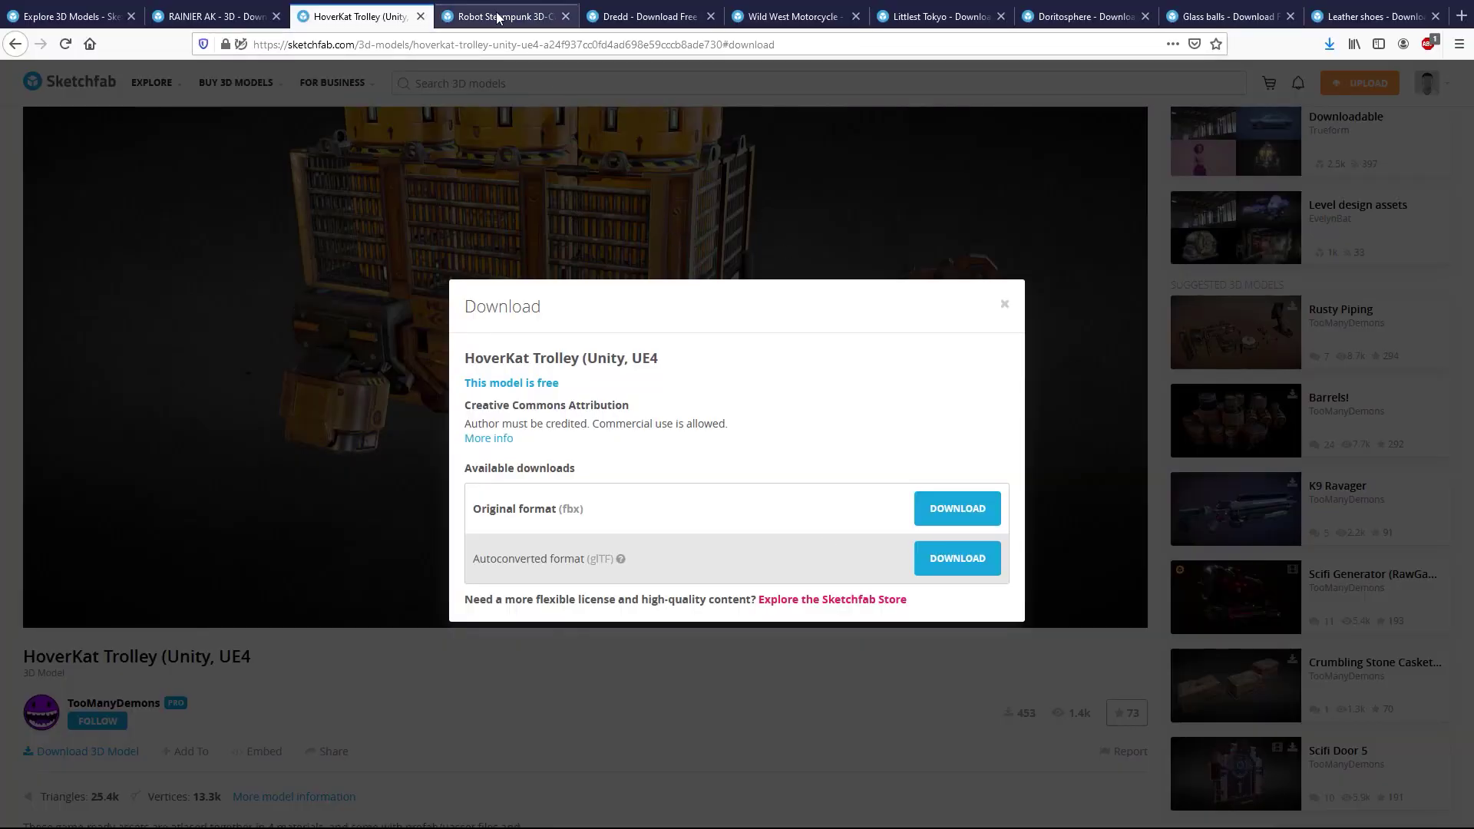
Switch to the browser and download the Robot Steampunk 3D-Coat 4.5 PBR model from its Sketchfab page in autoconverted glTF format
left_click(496, 18)
mouse_move(762, 367)
left_mouse_down()
mouse_move(895, 374)
mouse_move(667, 371)
mouse_move(726, 373)
left_mouse_up()
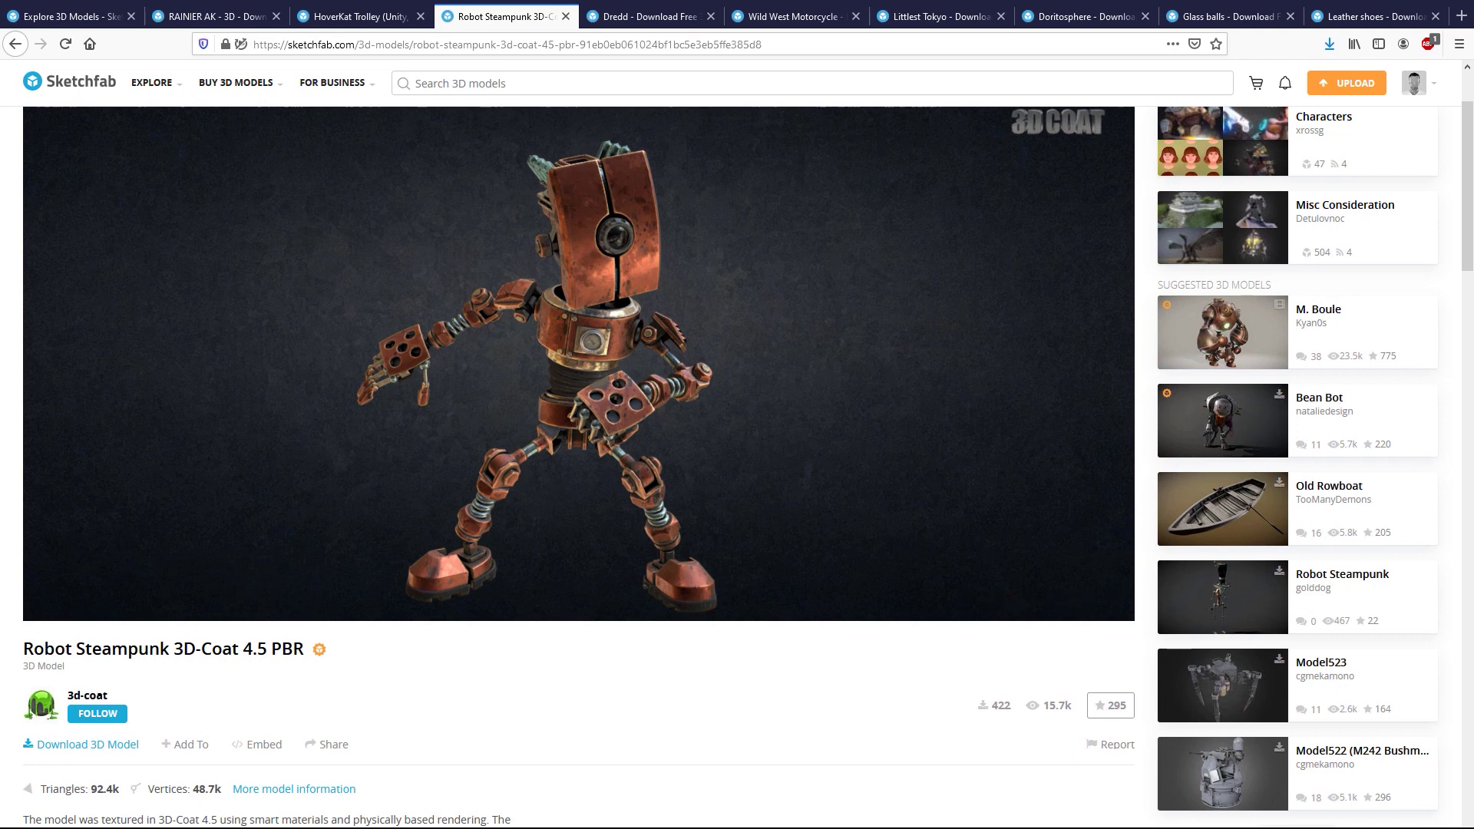
scroll(591, 773, "down", 1)
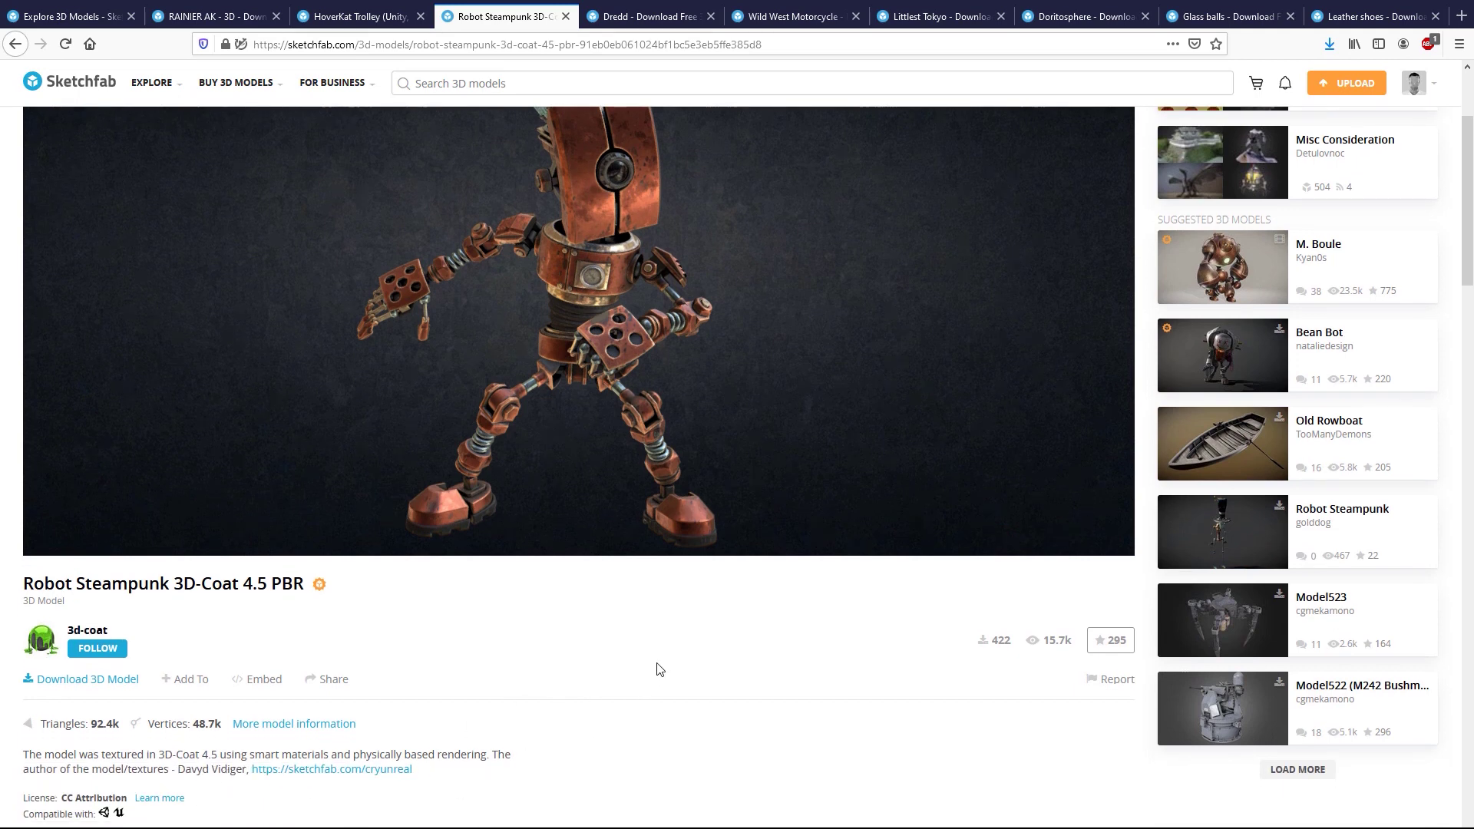
left_click(86, 681)
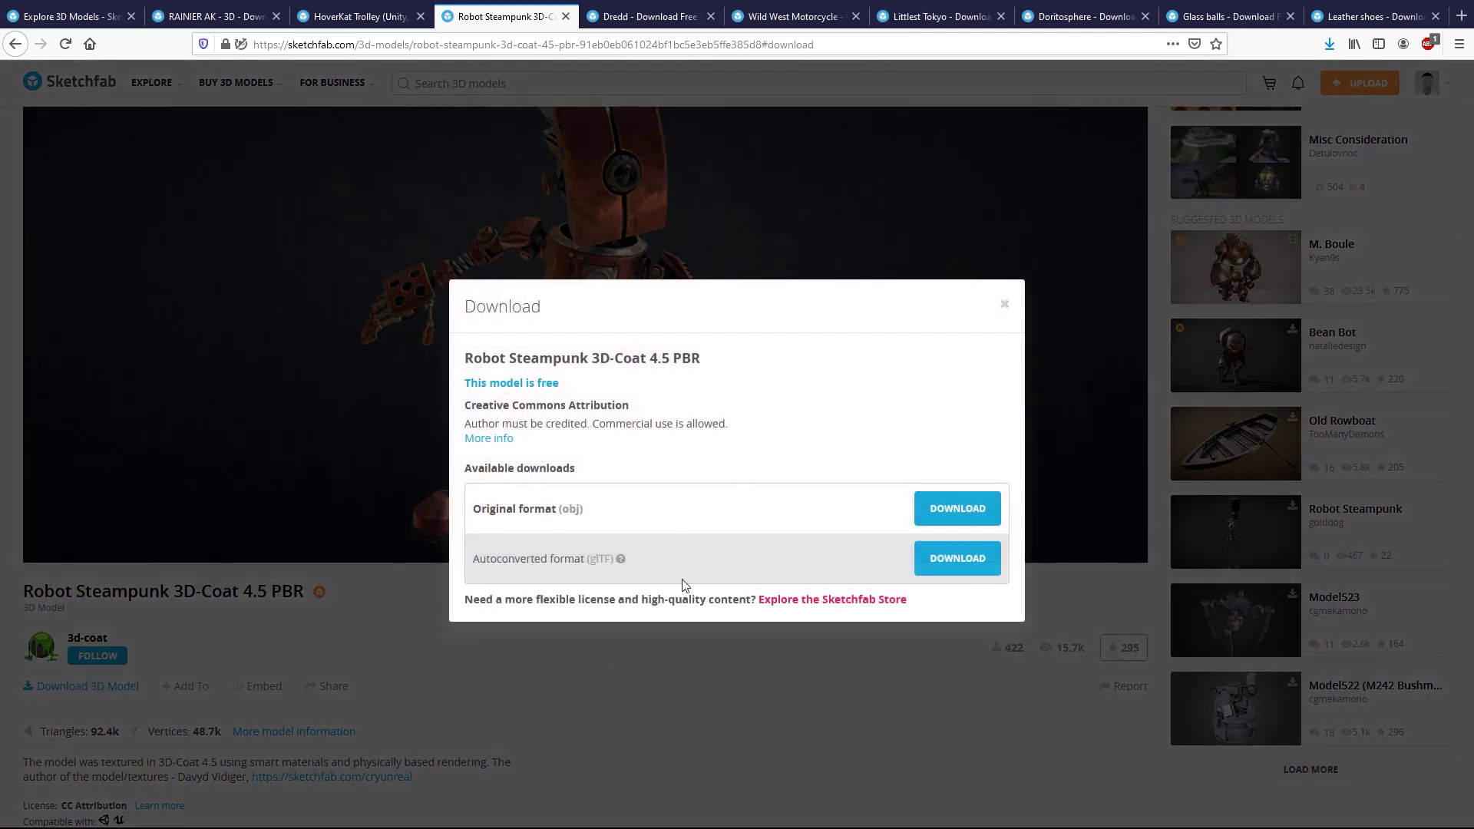
left_click(925, 558)
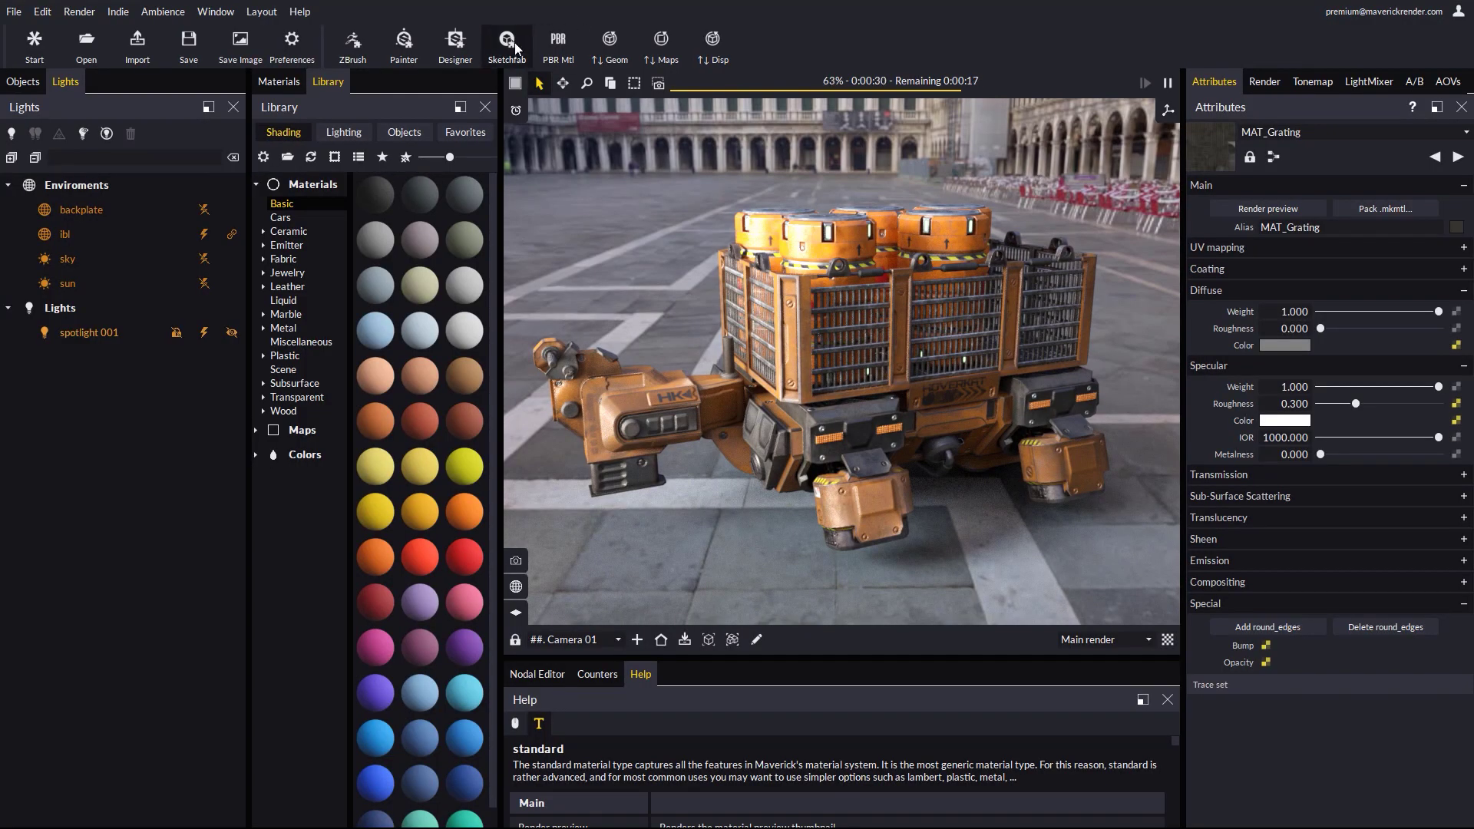
Start another Sketchfab import in Maverick, discarding the trolley scene's changes, and choose the glTF file in the robot_steampunk3dcoat45pbr folder
left_click(511, 46)
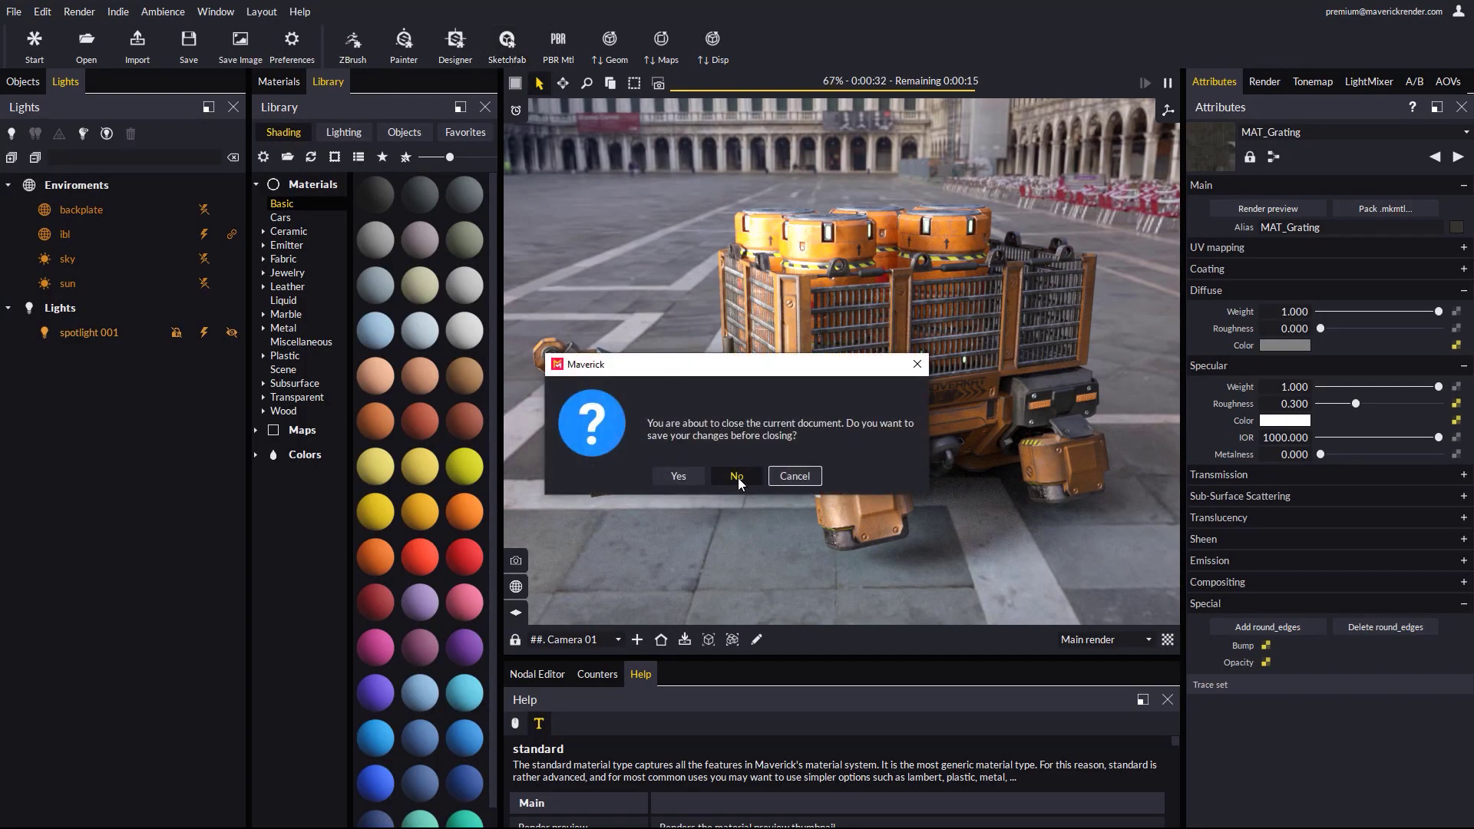
left_click(738, 482)
left_click(306, 38)
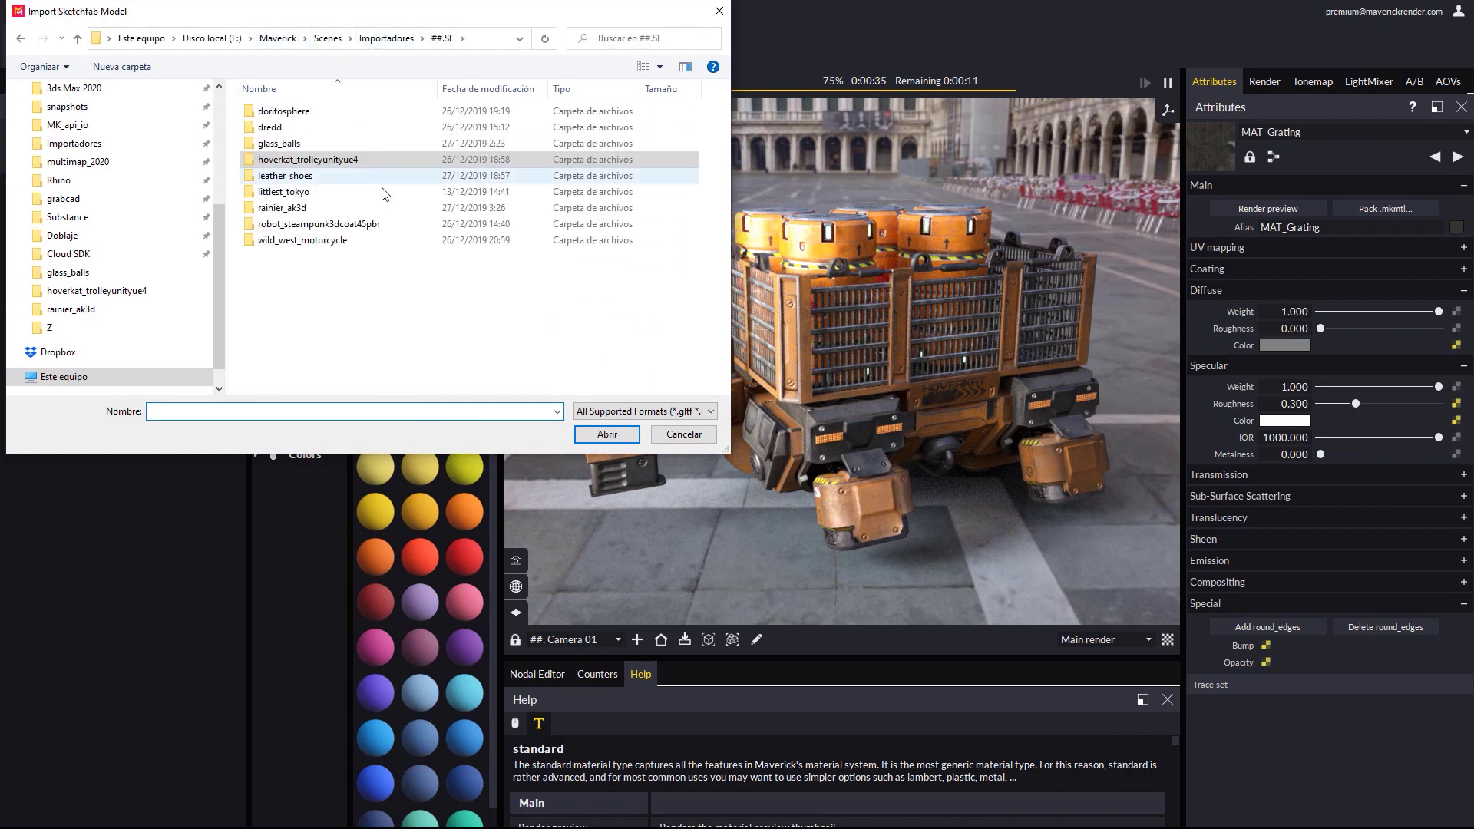
double_click(315, 223)
double_click(275, 143)
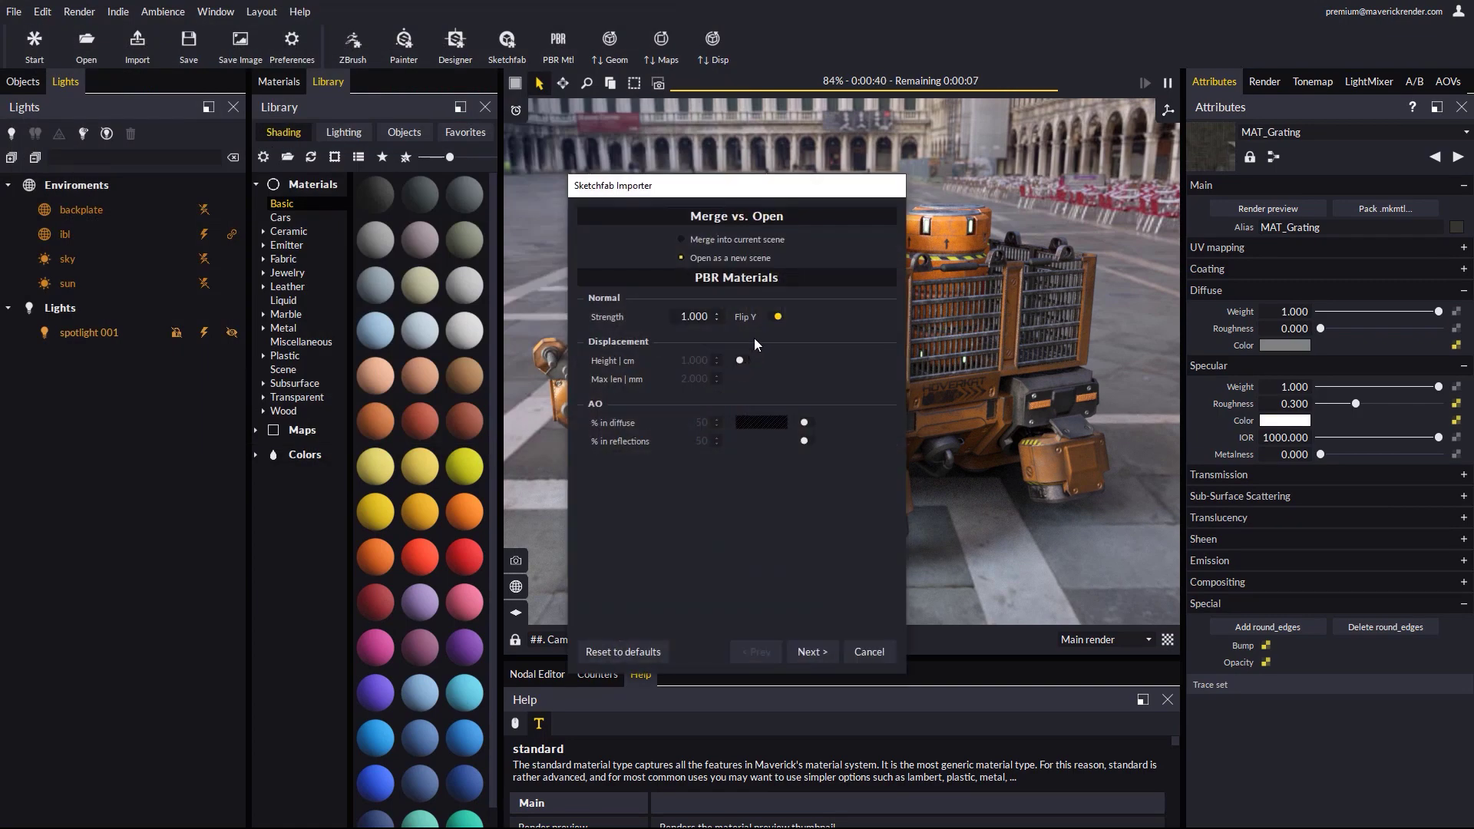
Import the robot as a new scene at large scale with the first studio ambience of the third row
left_click(812, 652)
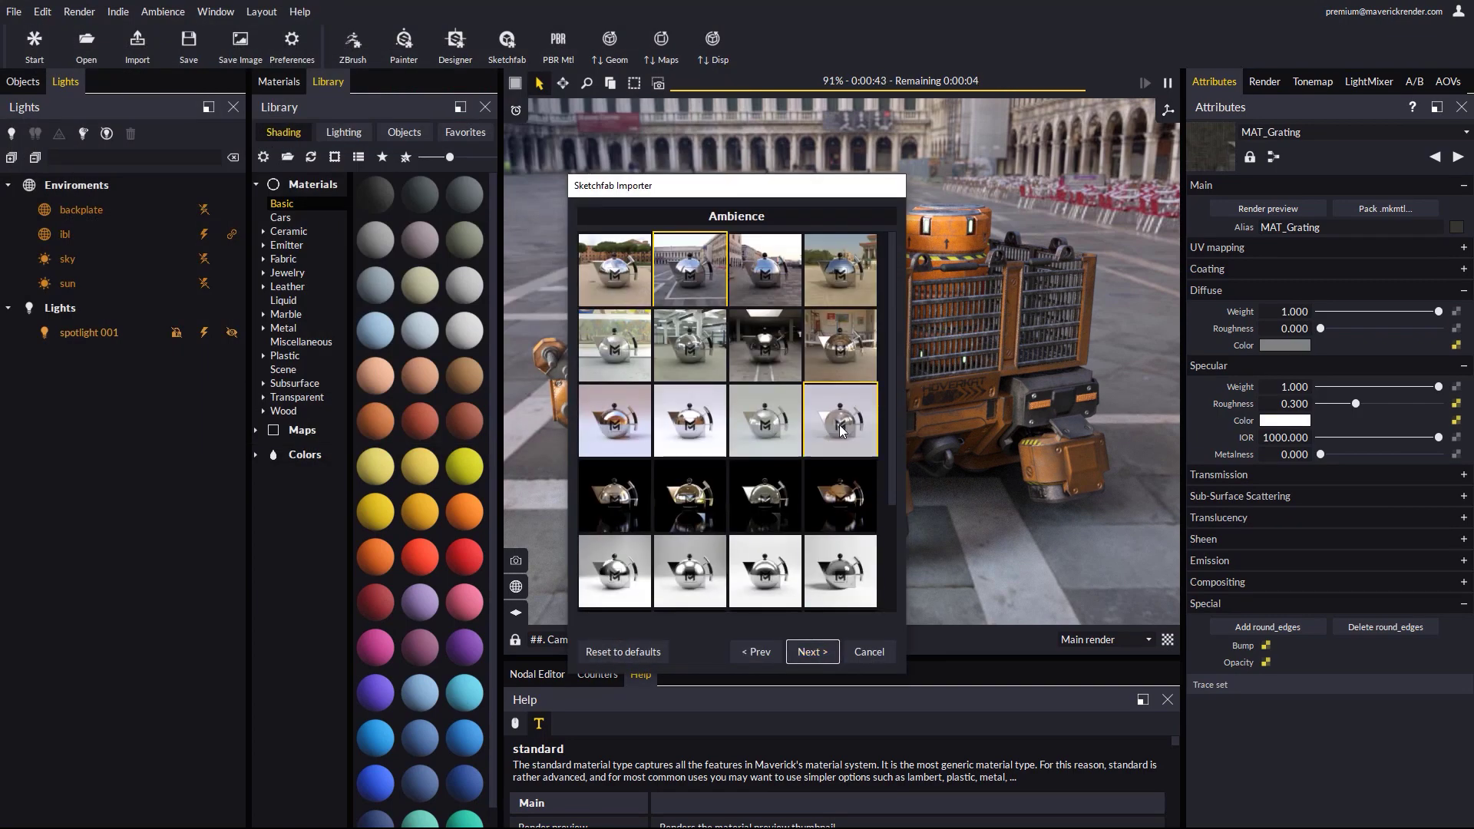
left_click(633, 435)
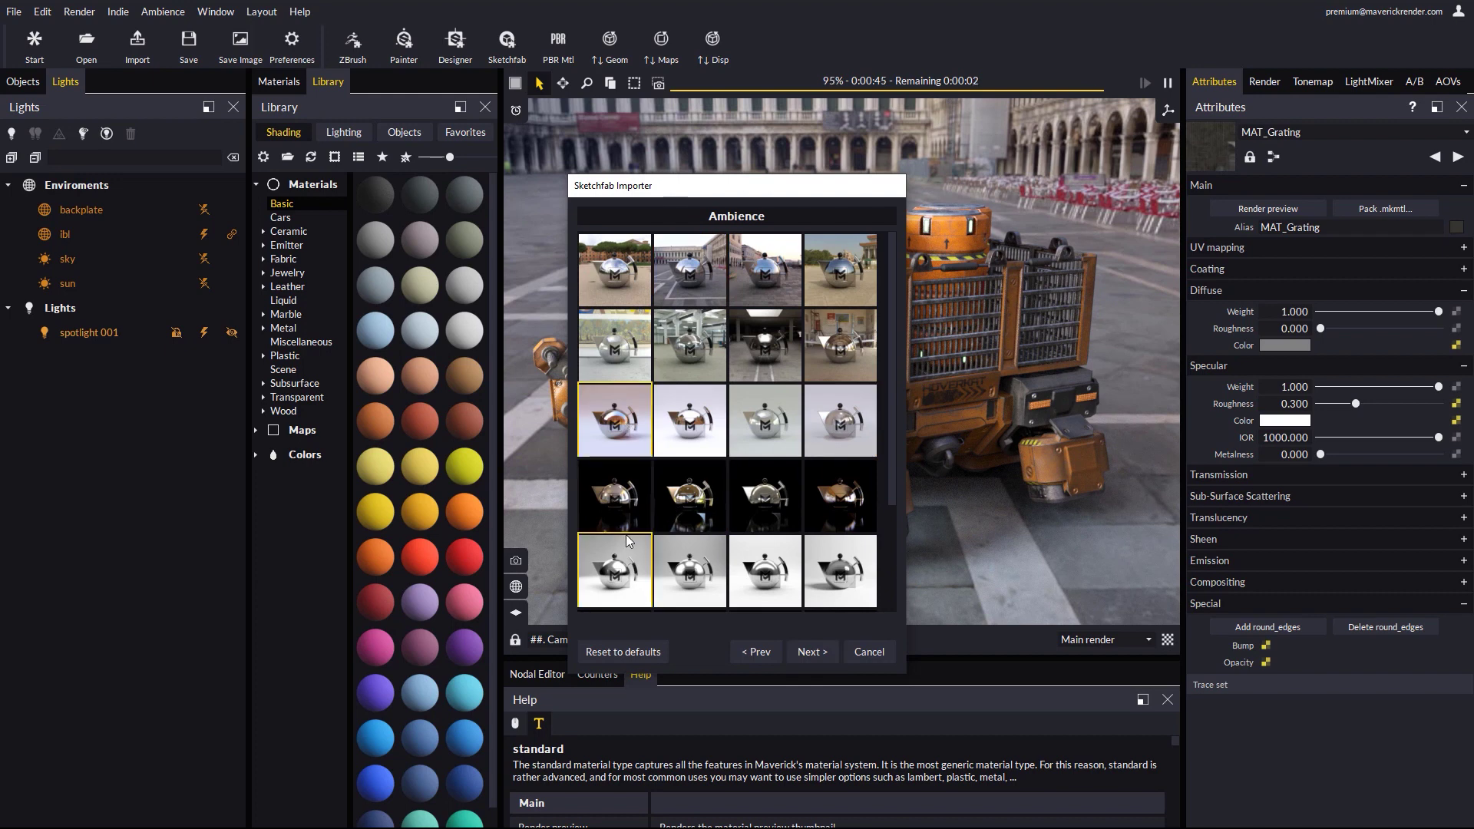
left_click(812, 651)
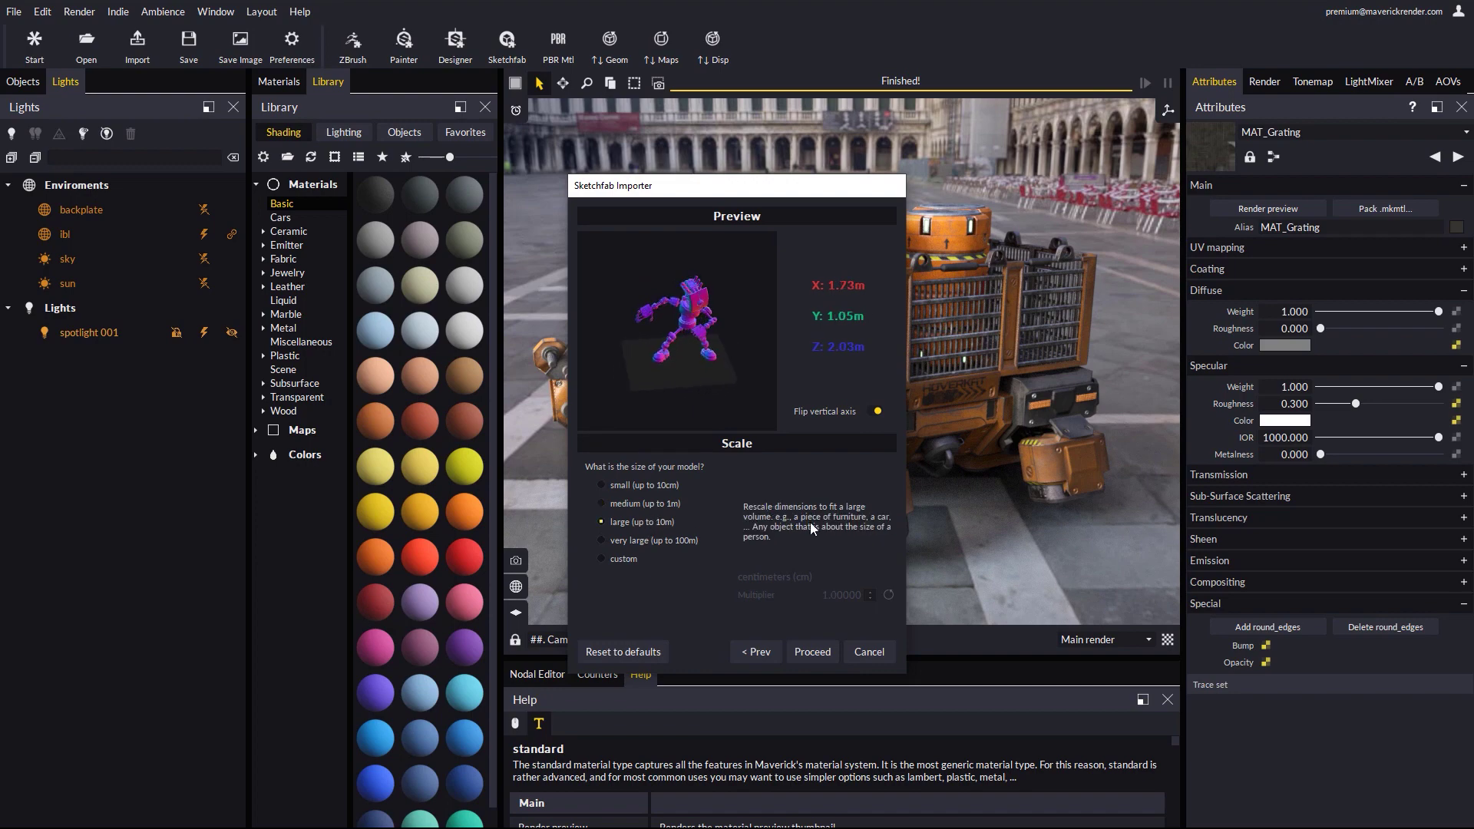
left_click(812, 651)
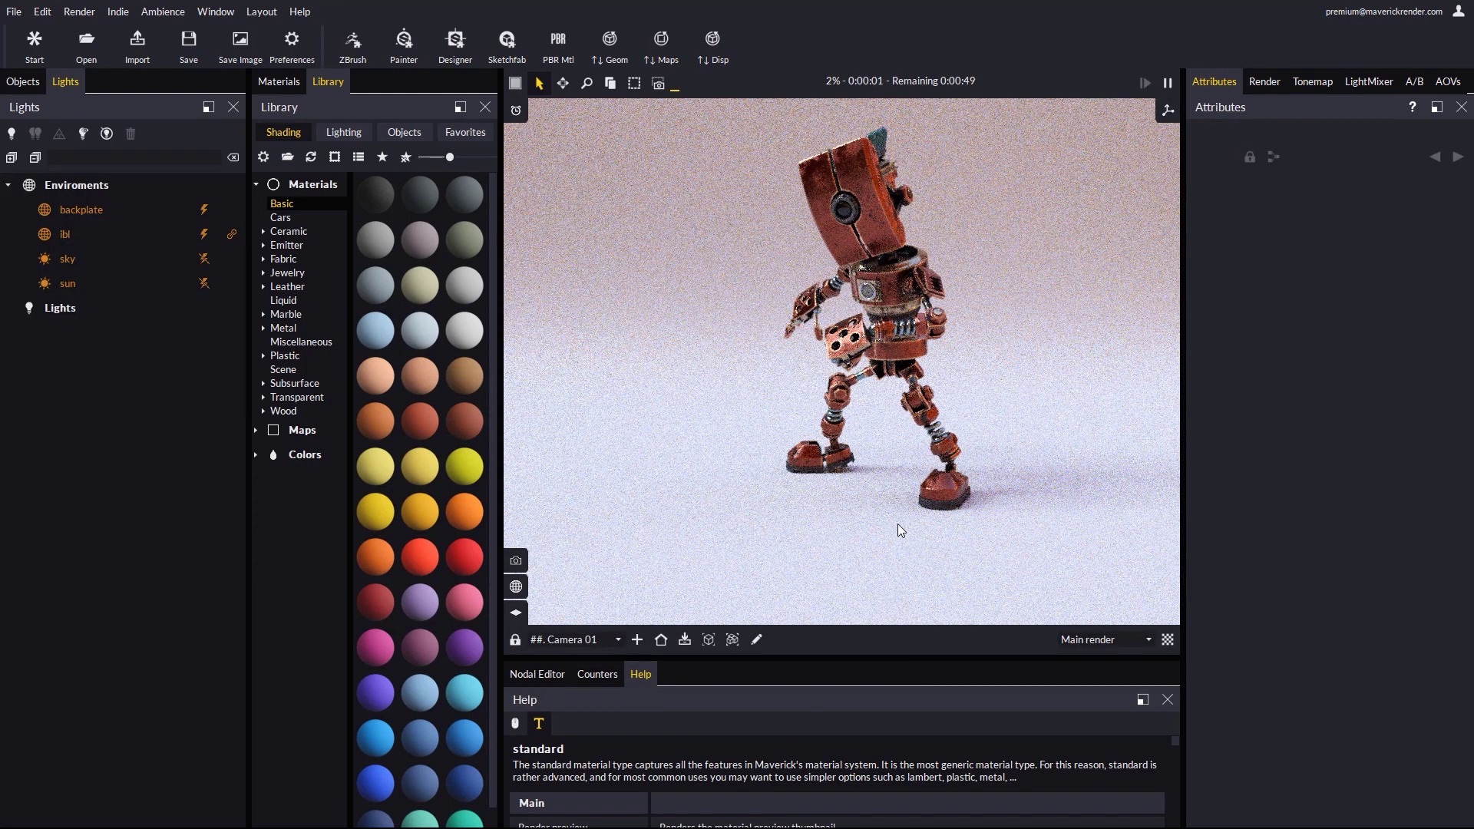
Frame the robot from the front and place the second row's middle backdrop from the library's Rooms objects behind it
left_click(876, 285)
left_click_drag(787, 353, 1000, 388)
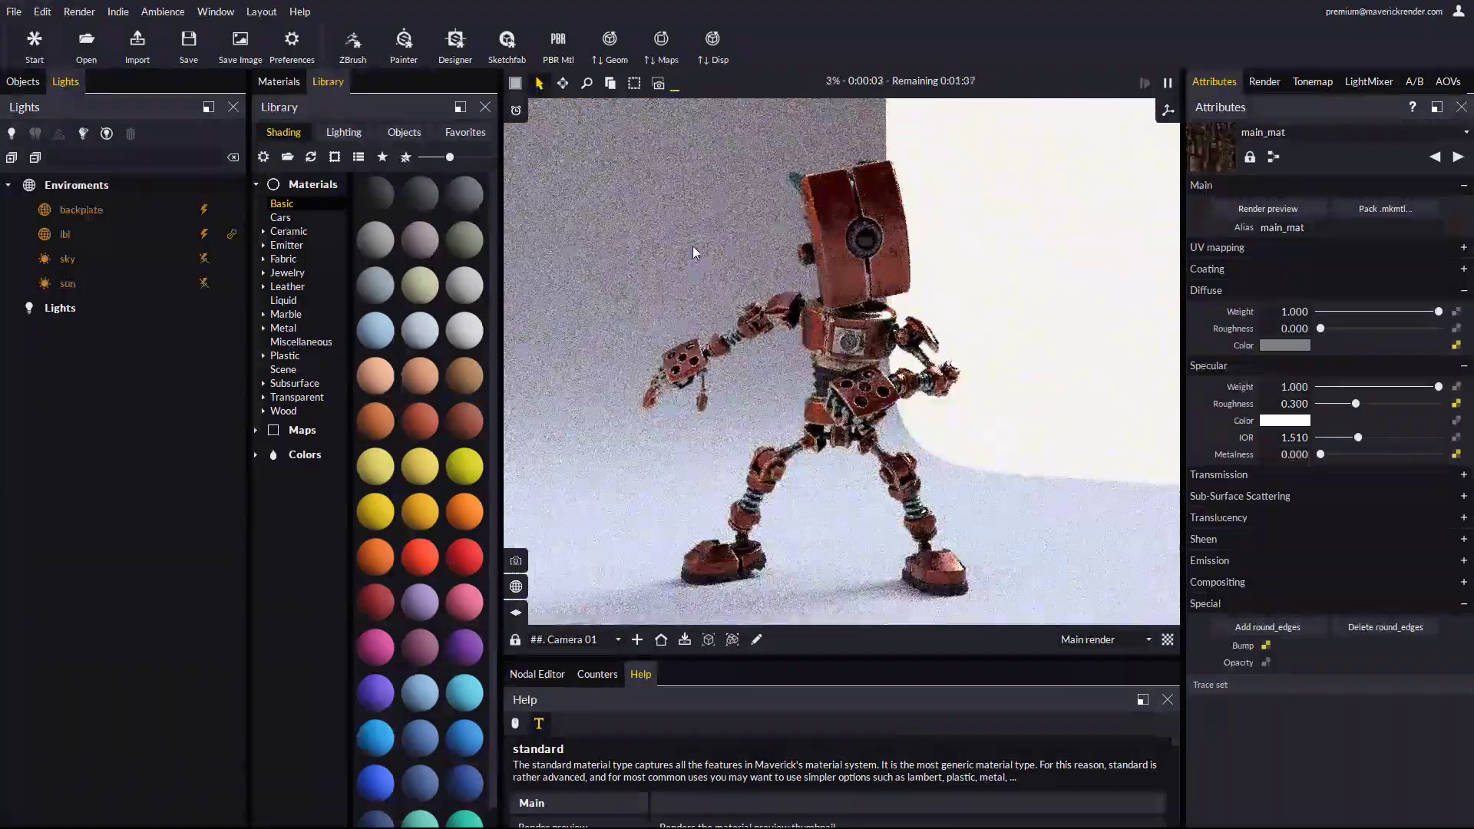
left_click(403, 132)
left_click(284, 231)
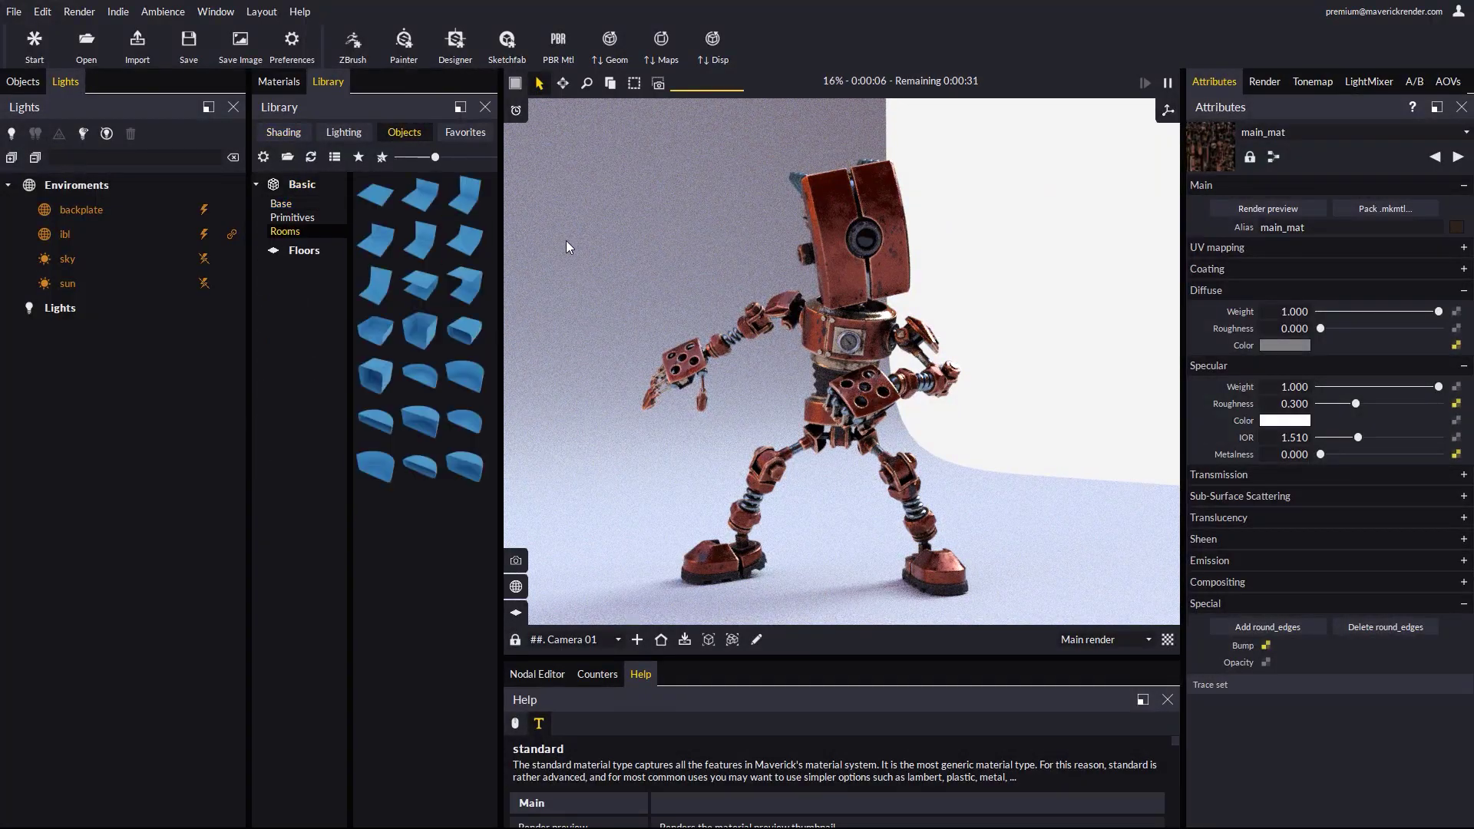
left_click_drag(419, 232, 841, 223)
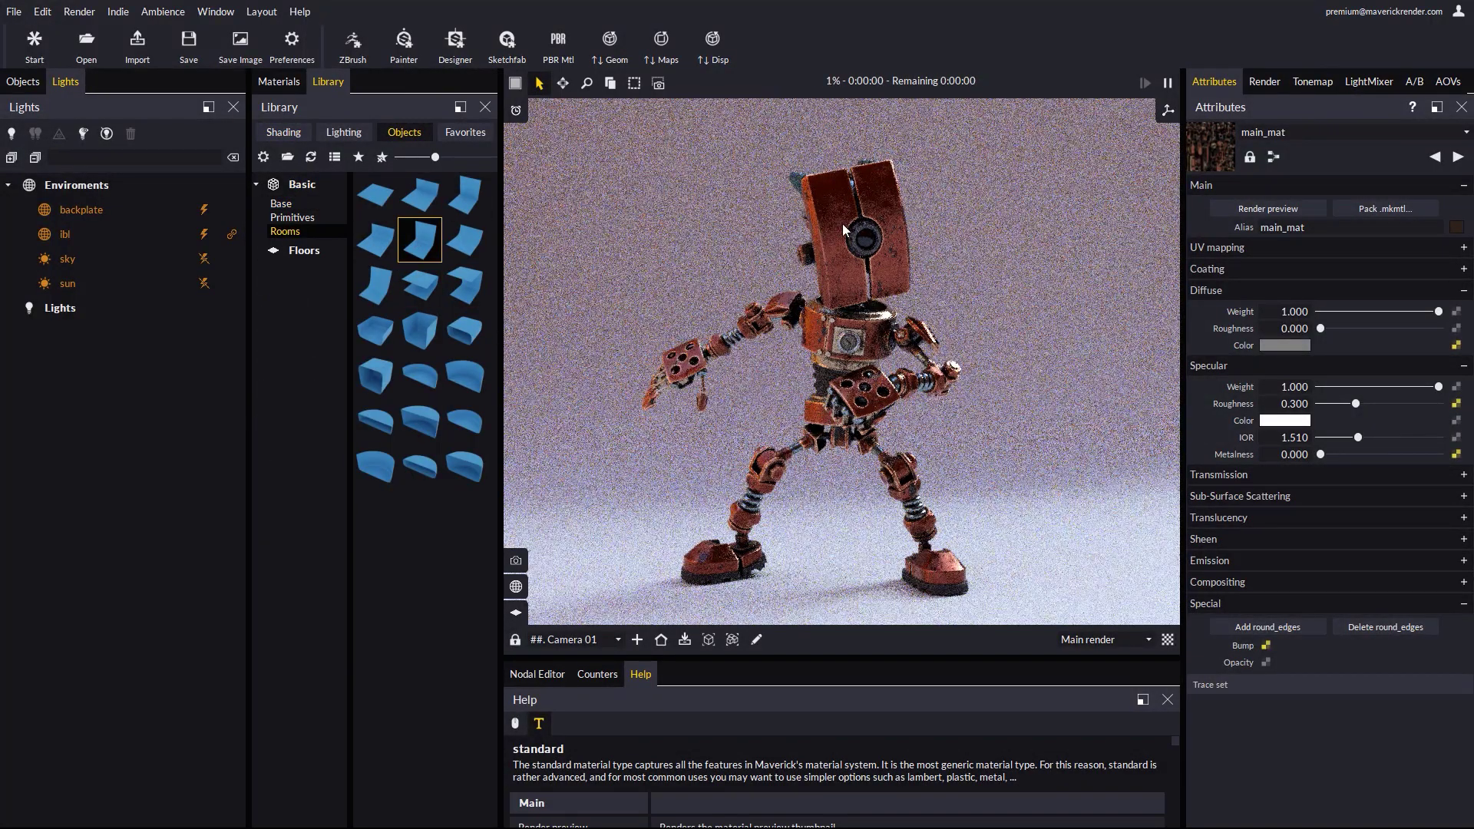
Add a spotlight to the robot scene and aim it at the robot's head with the Normalight tool
left_click(11, 134)
left_click(98, 253)
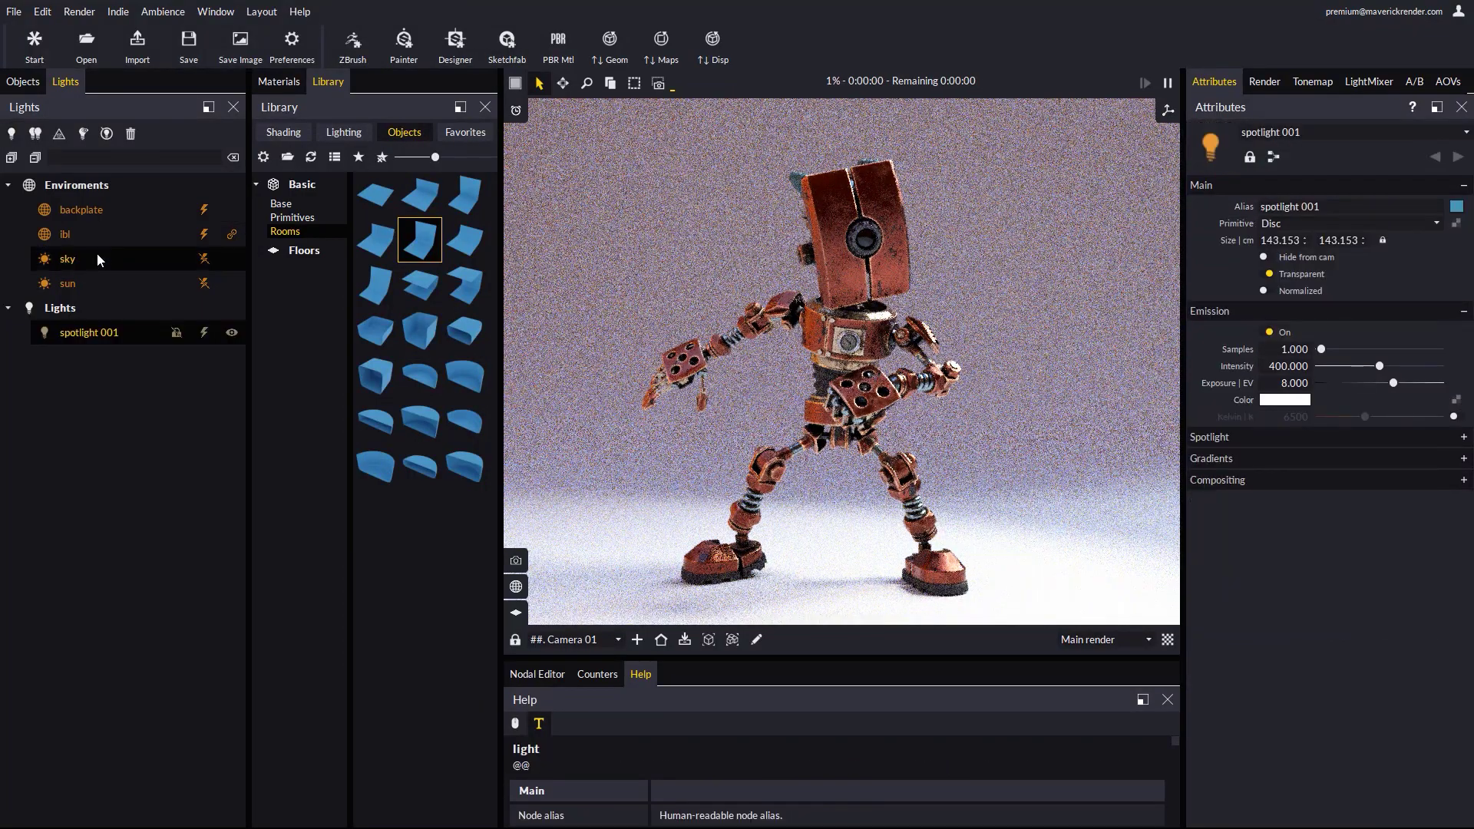
left_click(106, 134)
left_click(741, 234)
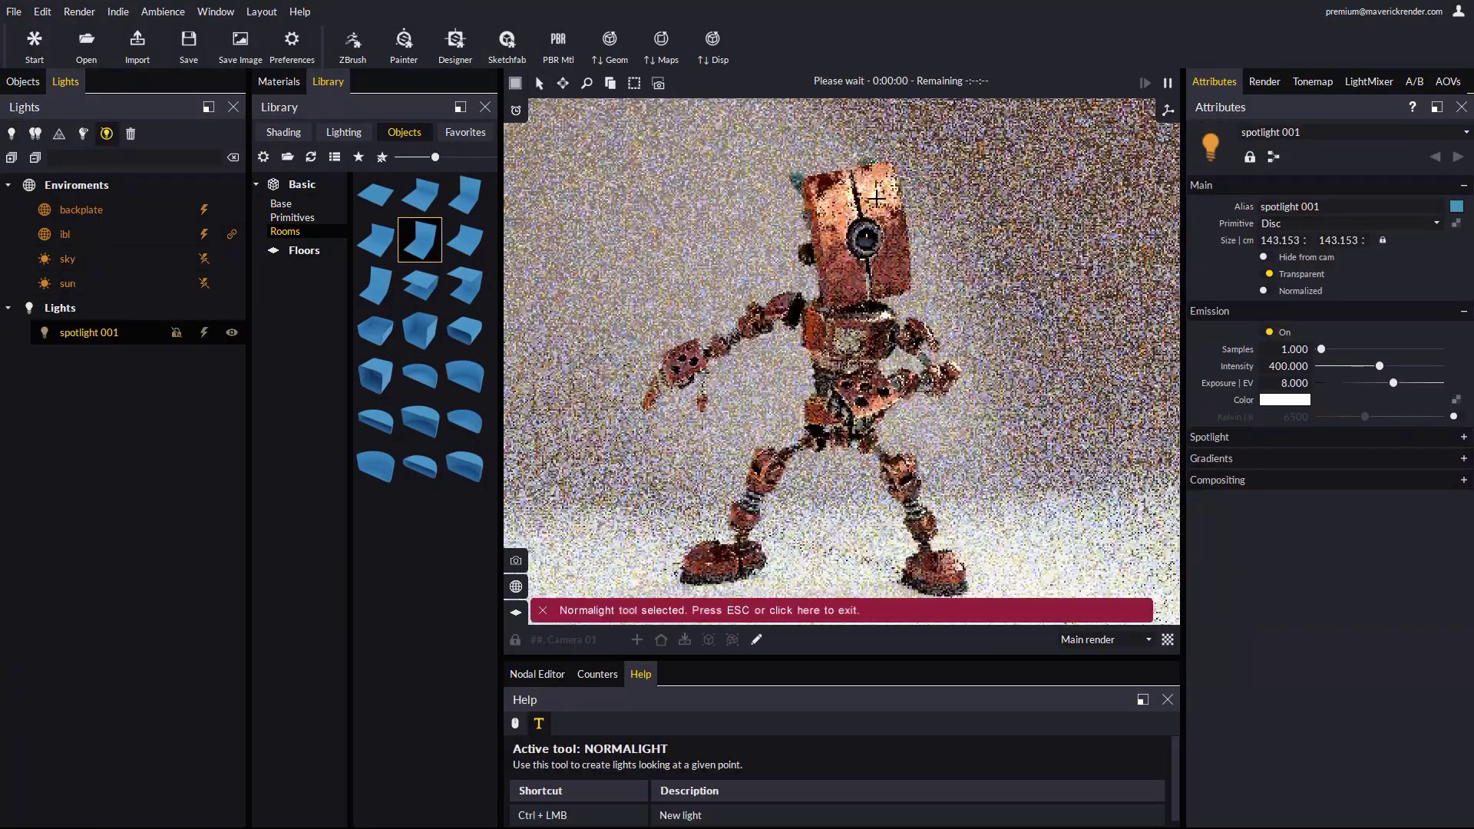
left_click(802, 614)
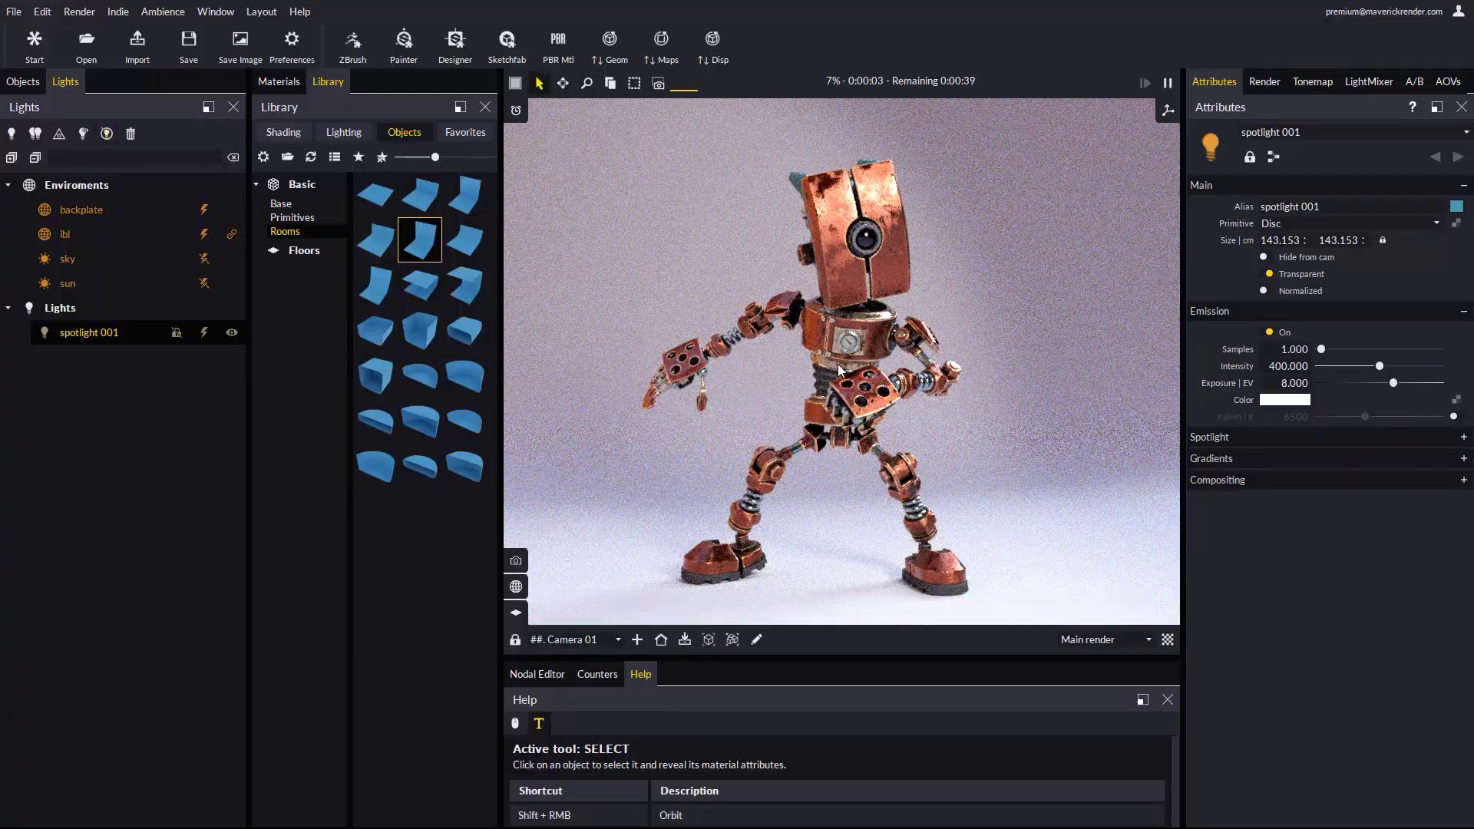
Set the camera aperture to 0.929 and focus on the robot's chest gauge, framing it as an angled close-up
left_click(843, 333)
scroll(842, 333, "up", 4)
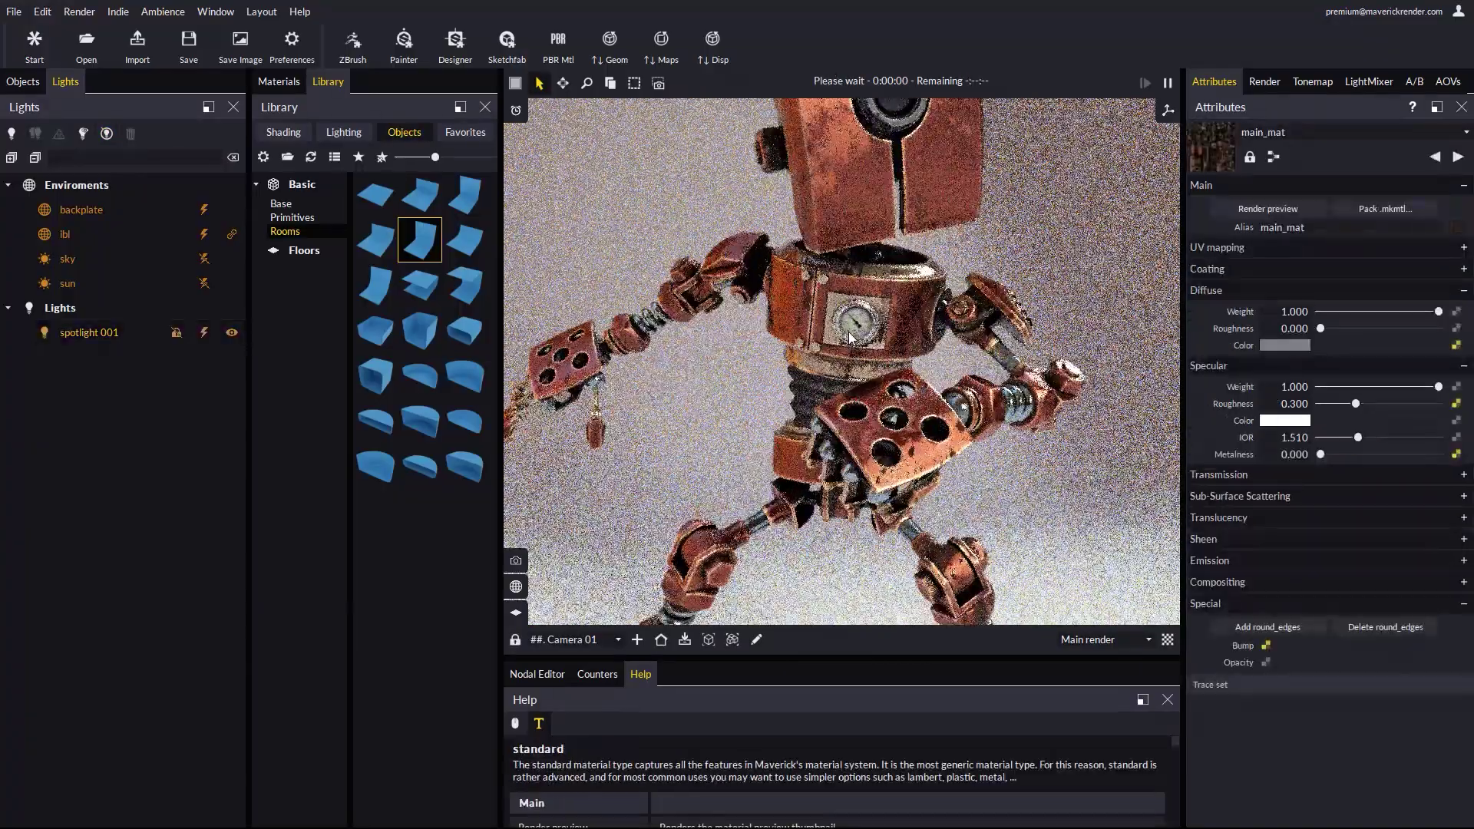
right_click(849, 324)
left_click(868, 449)
scroll(688, 500, "up", 5)
left_click(516, 561)
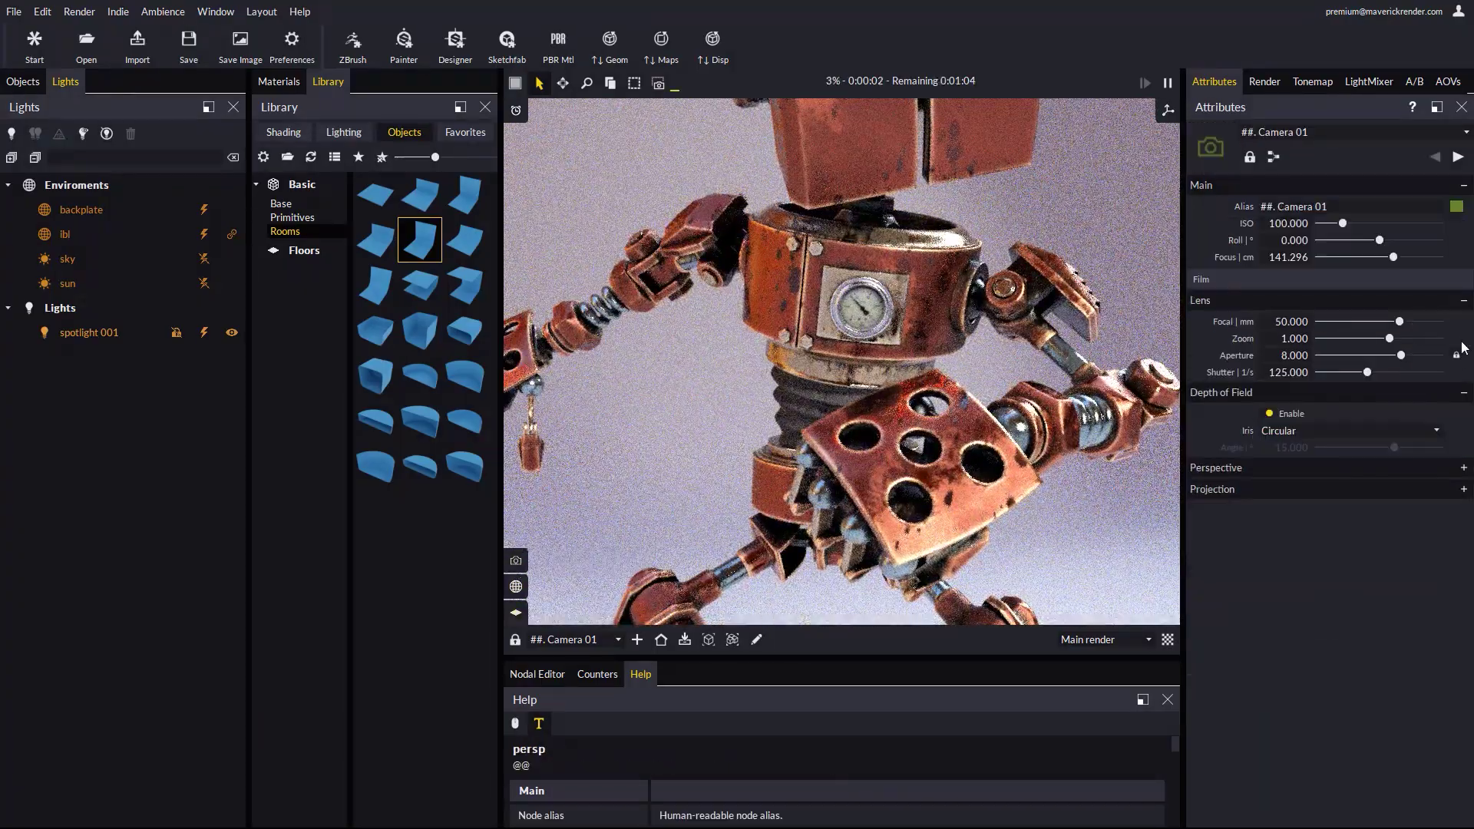
left_click_drag(1400, 355, 1371, 365)
middle_click(865, 319)
scroll(868, 323, "up", 3)
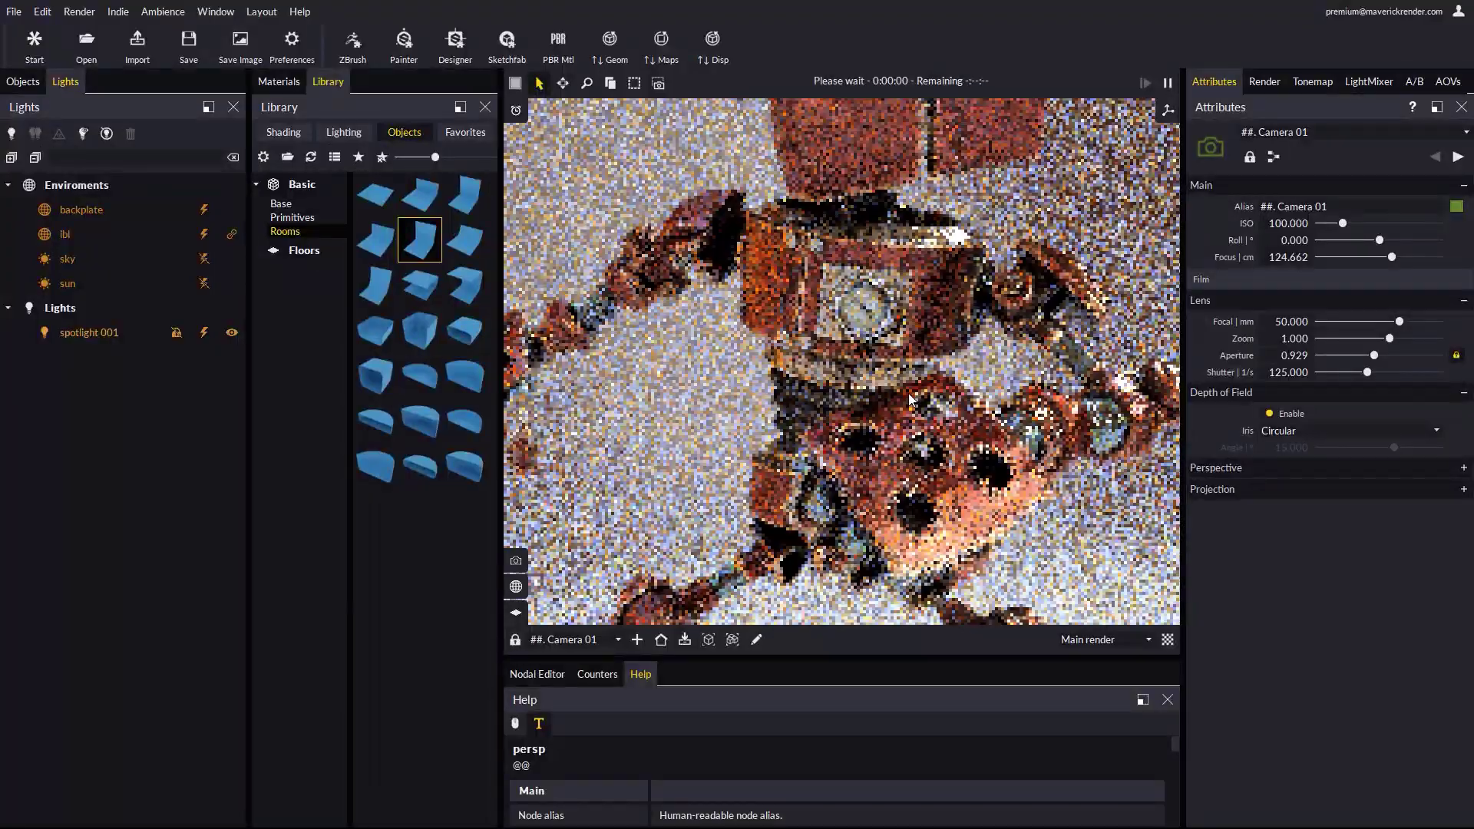
left_click_drag(918, 356, 856, 344)
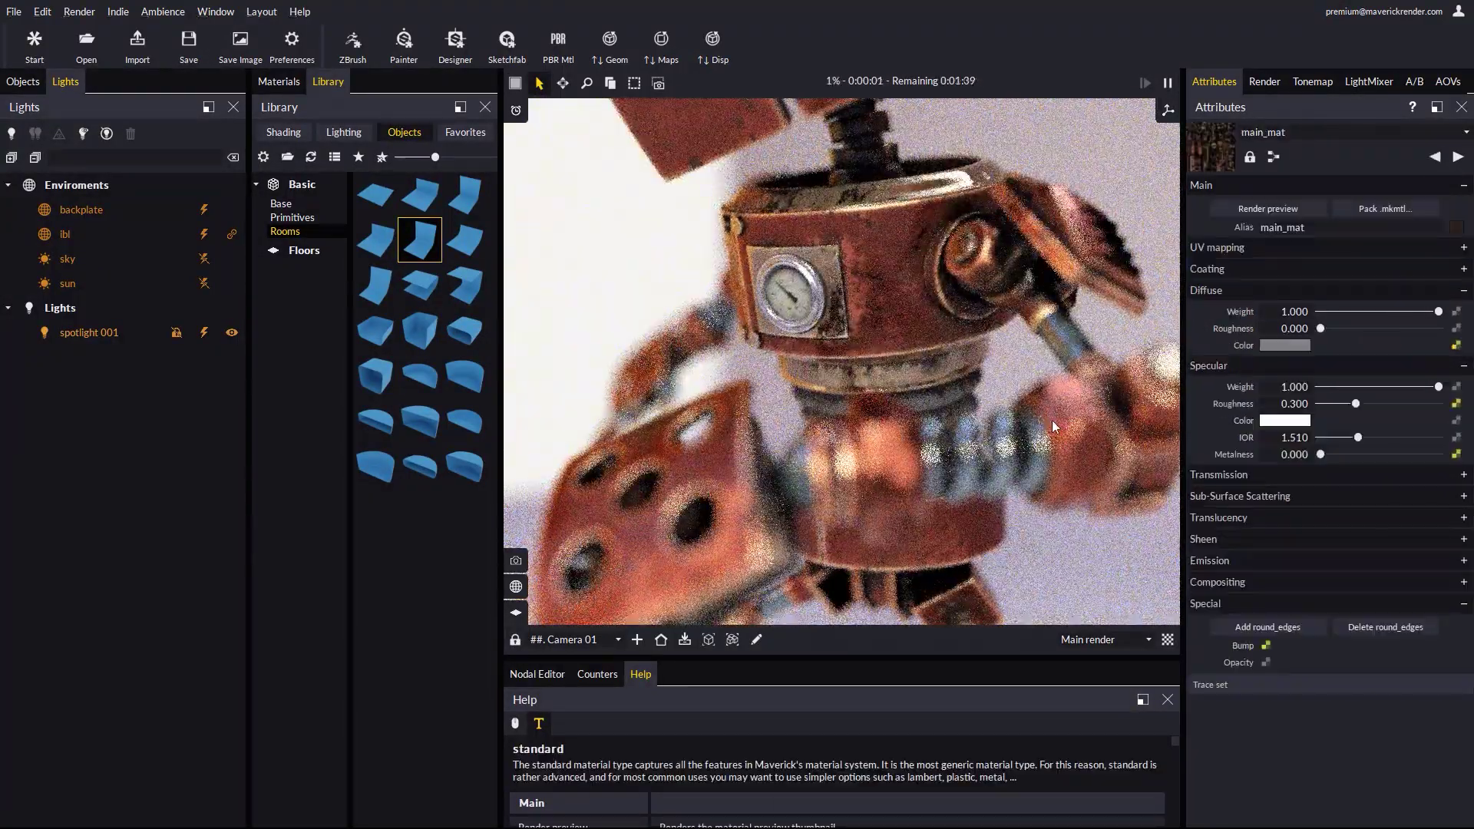
left_click_drag(1028, 407, 860, 381)
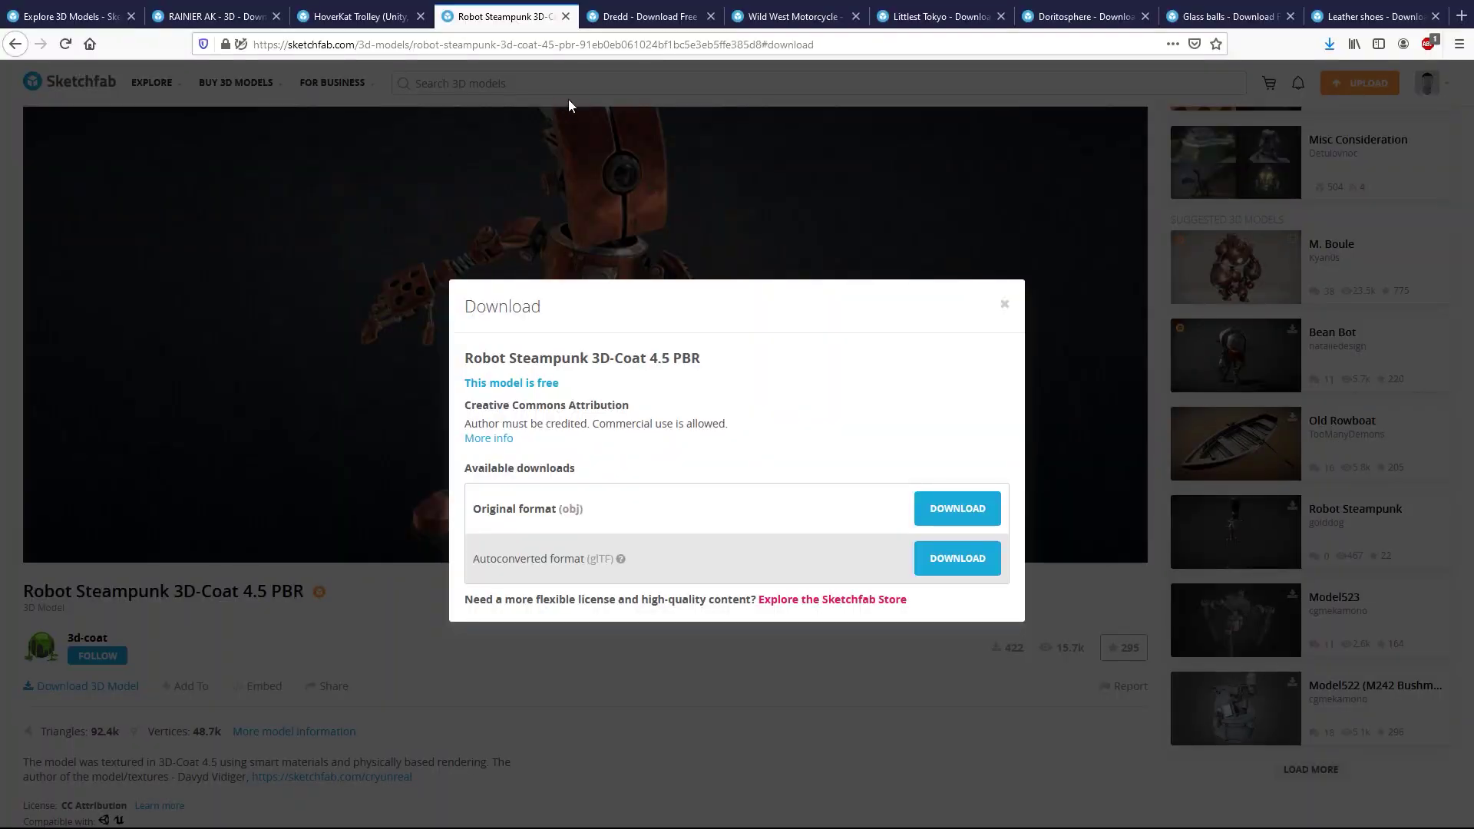
Switch to Sketchfab in the browser, inspect the Dredd model from the front and start its download
left_click(649, 16)
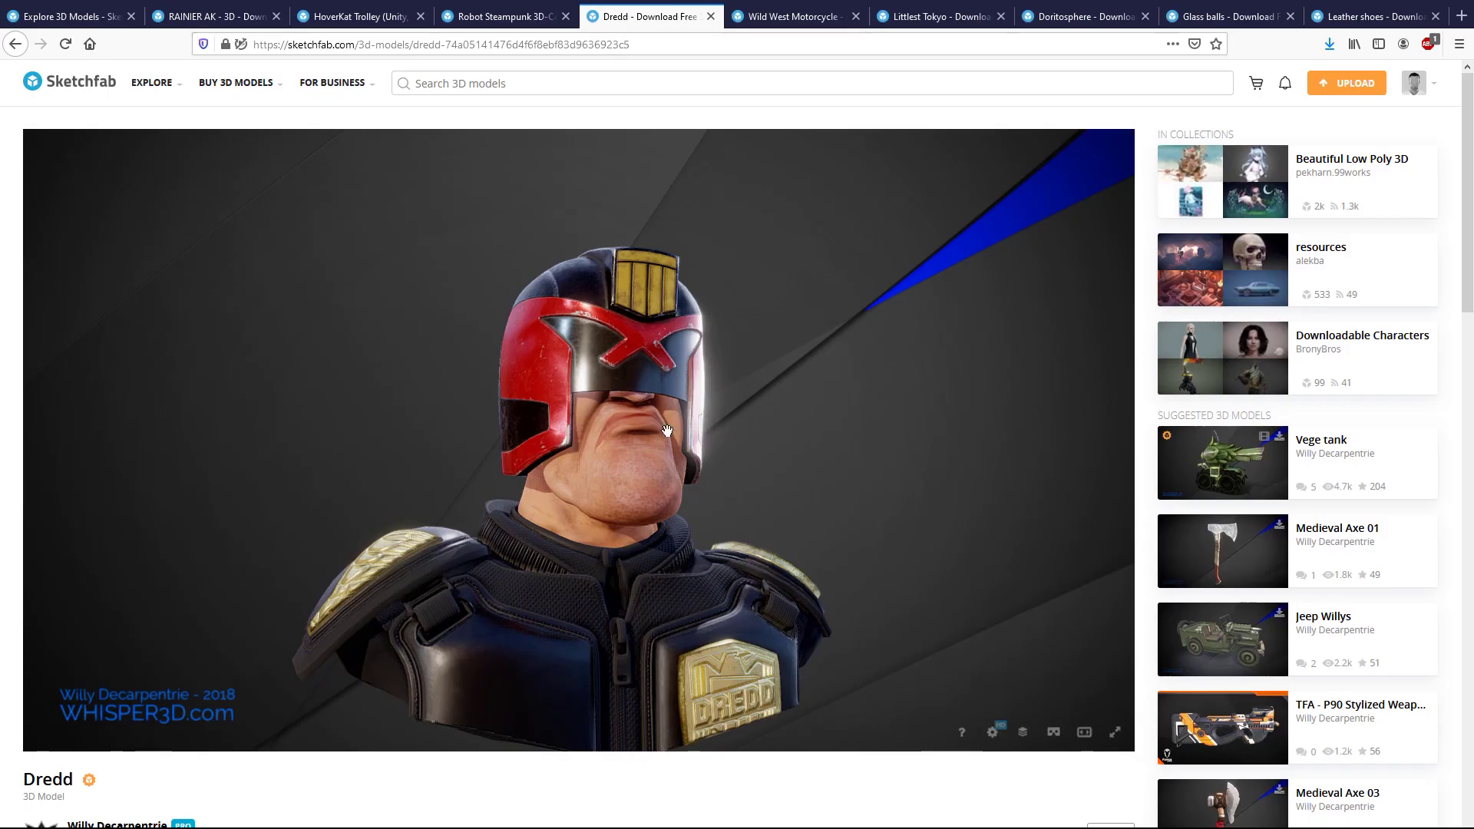
left_click_drag(740, 439, 710, 447)
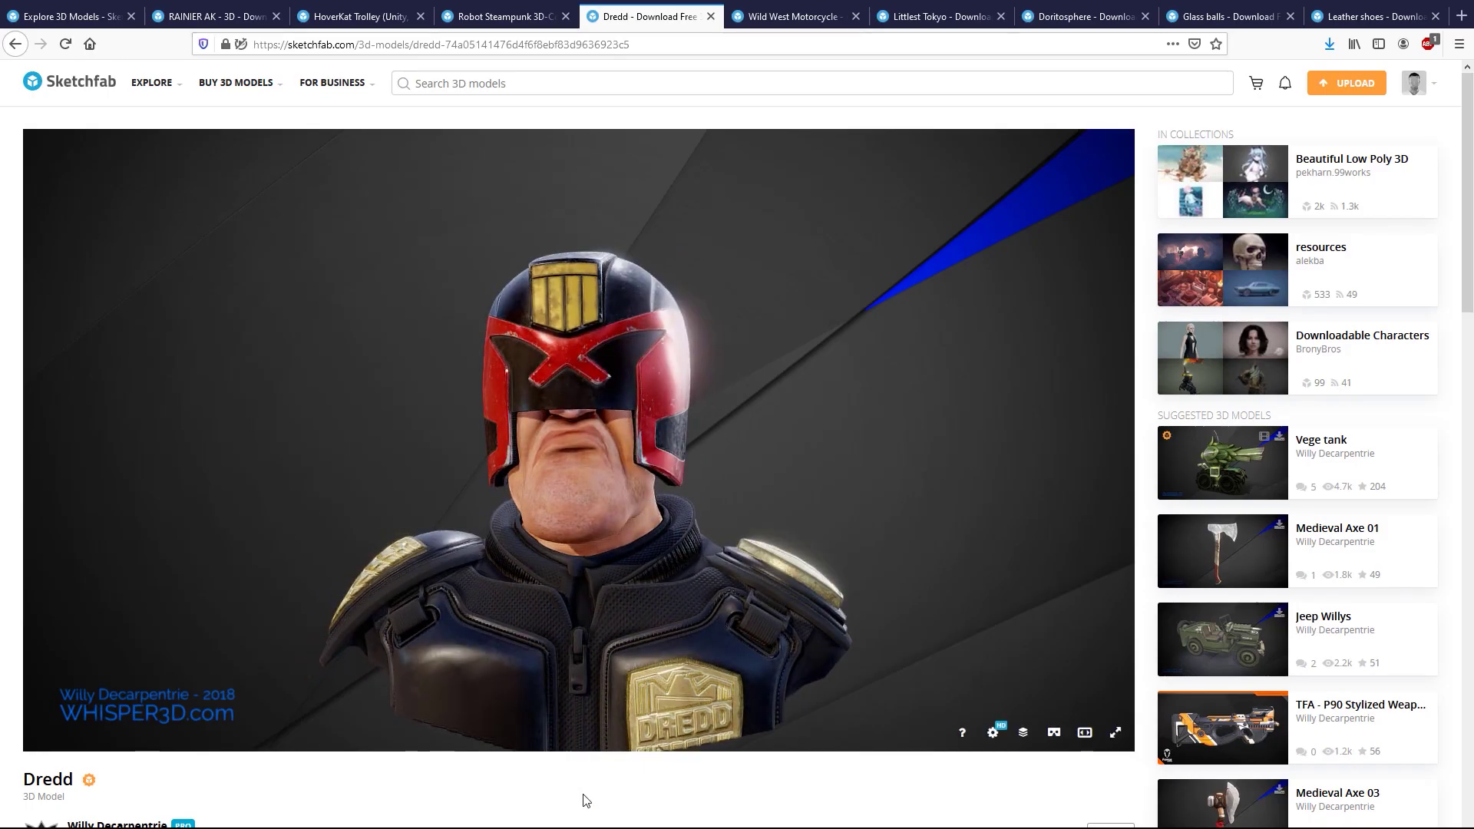
scroll(586, 801, "down", 2)
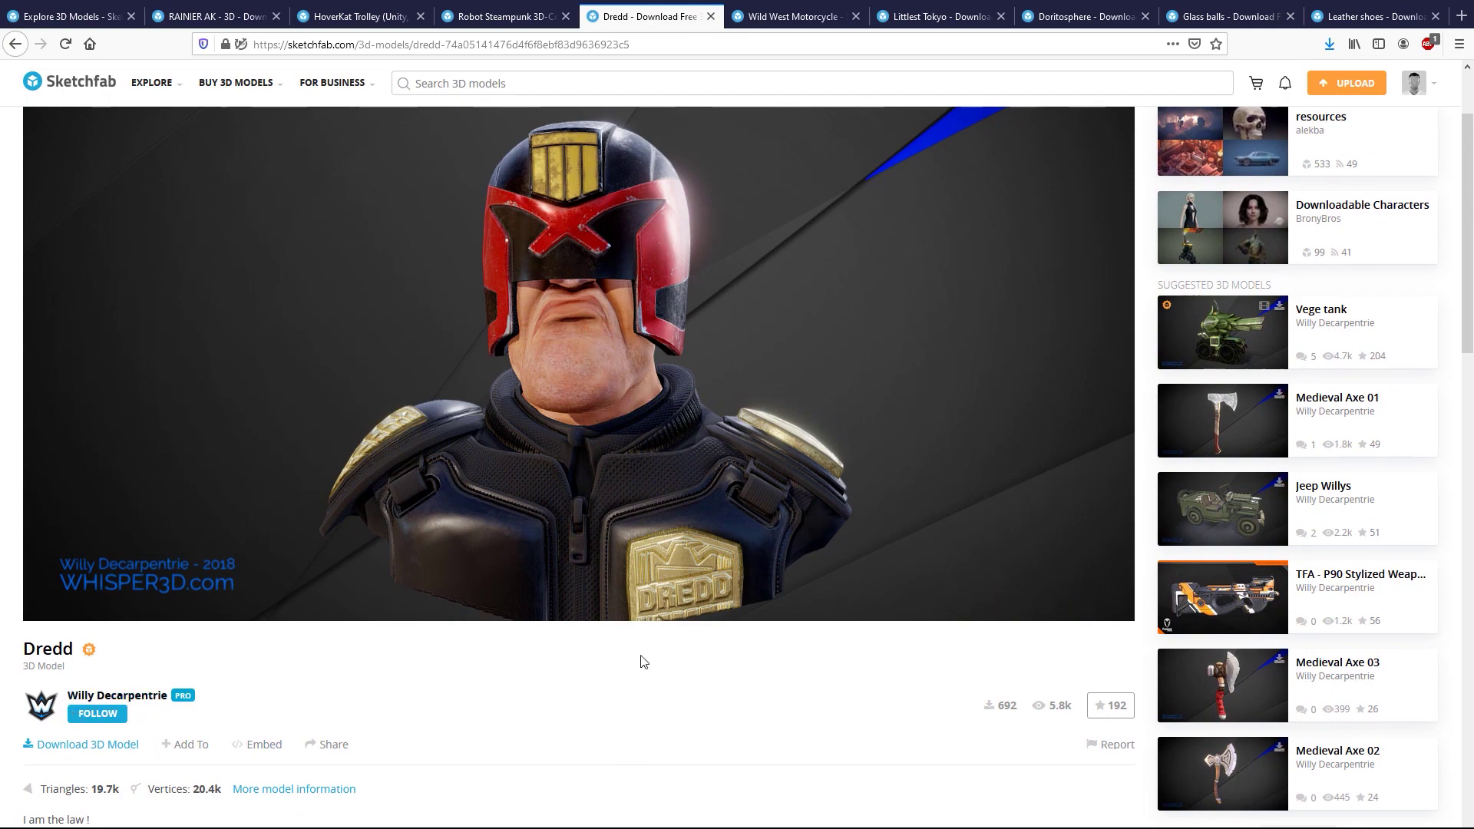
left_click(70, 747)
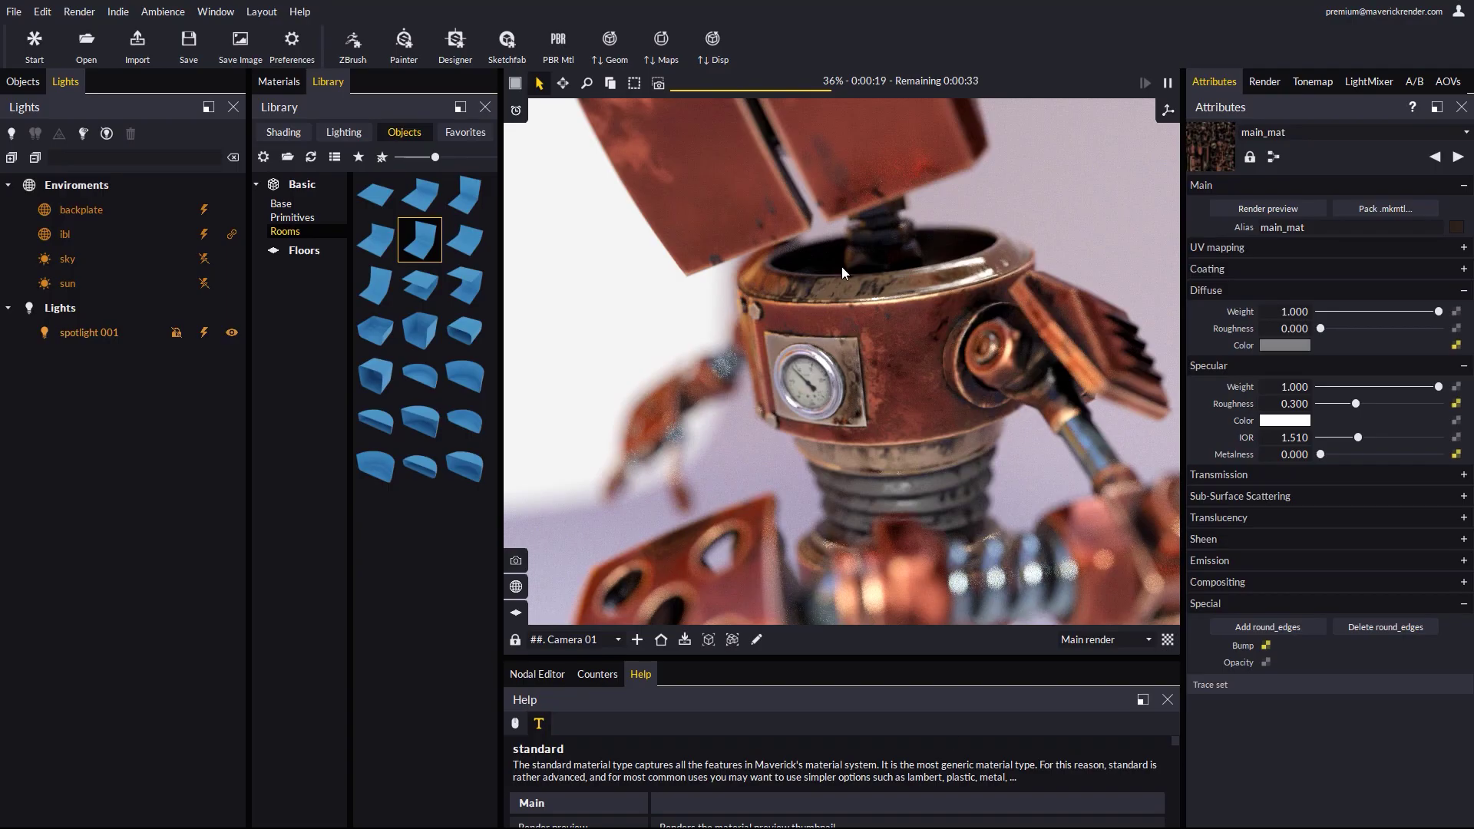
Start another Sketchfab import in Maverick, discarding the robot scene's changes, and choose scene.gltf in the dredd folder
left_click(507, 42)
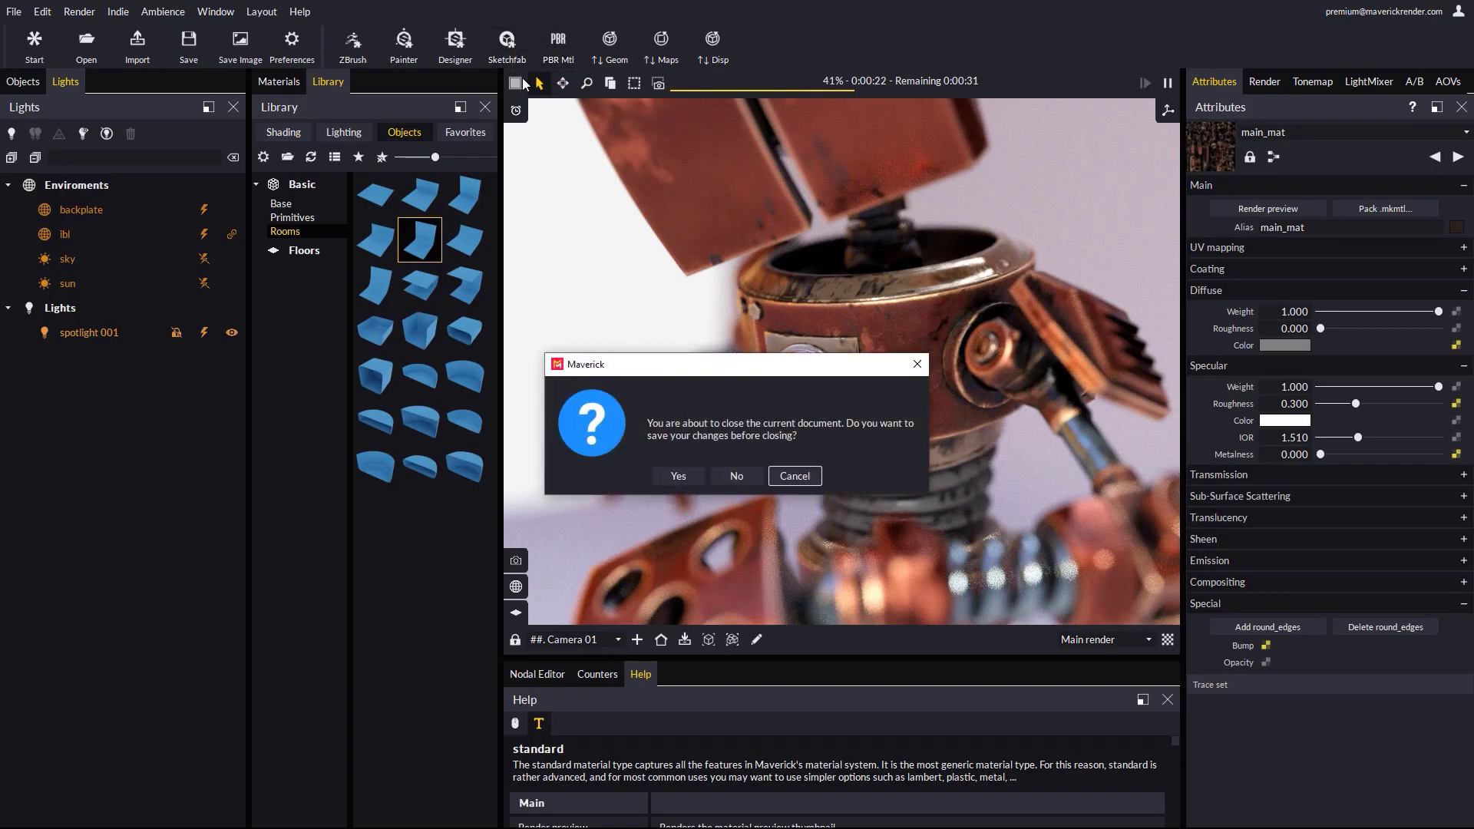
left_click(740, 479)
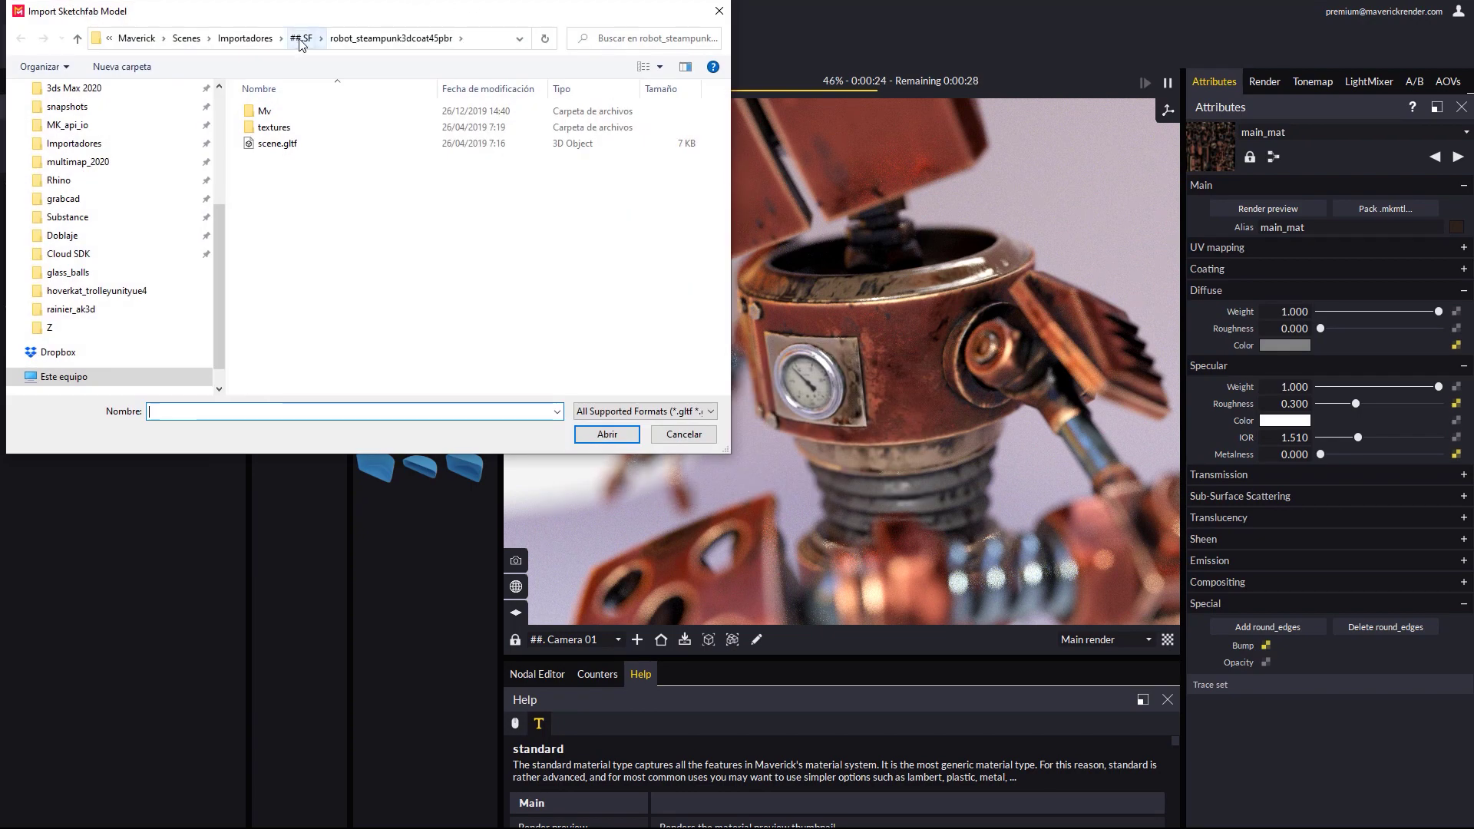
left_click(301, 40)
double_click(263, 128)
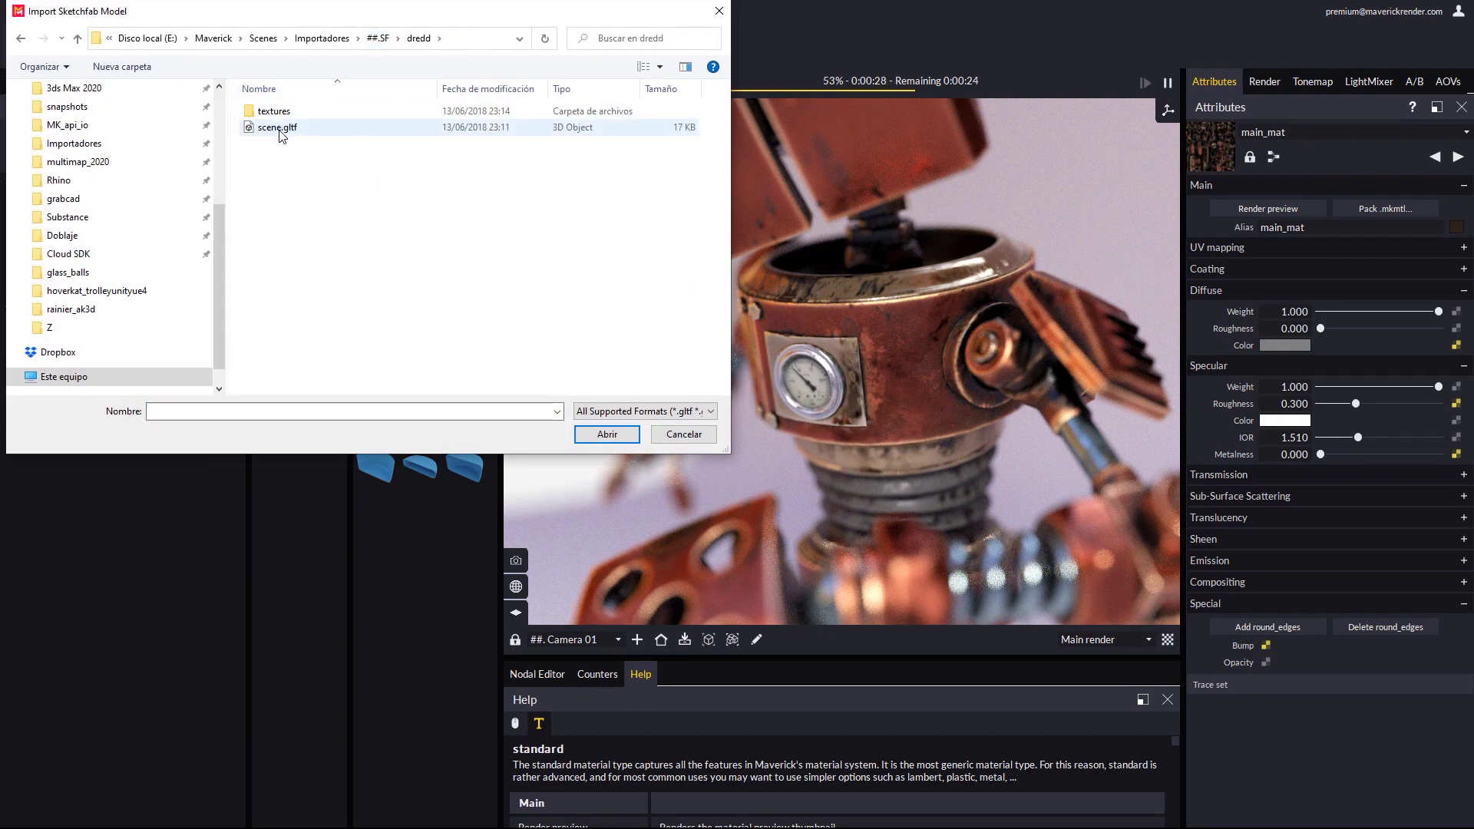
double_click(278, 127)
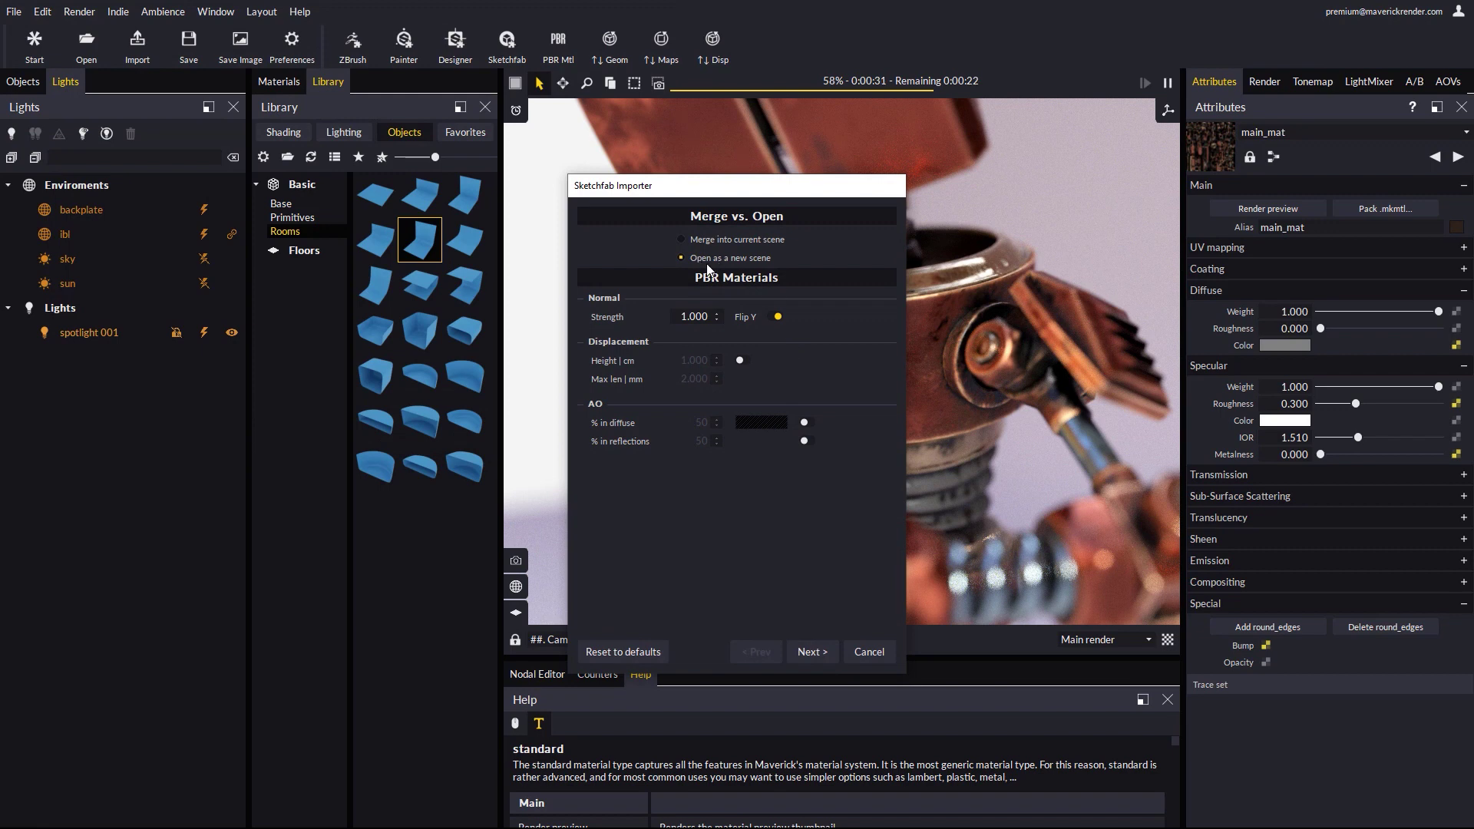
Import the Dredd bust as a new scene at medium scale (up to 1m), using the third row's first studio ambience
left_click(813, 652)
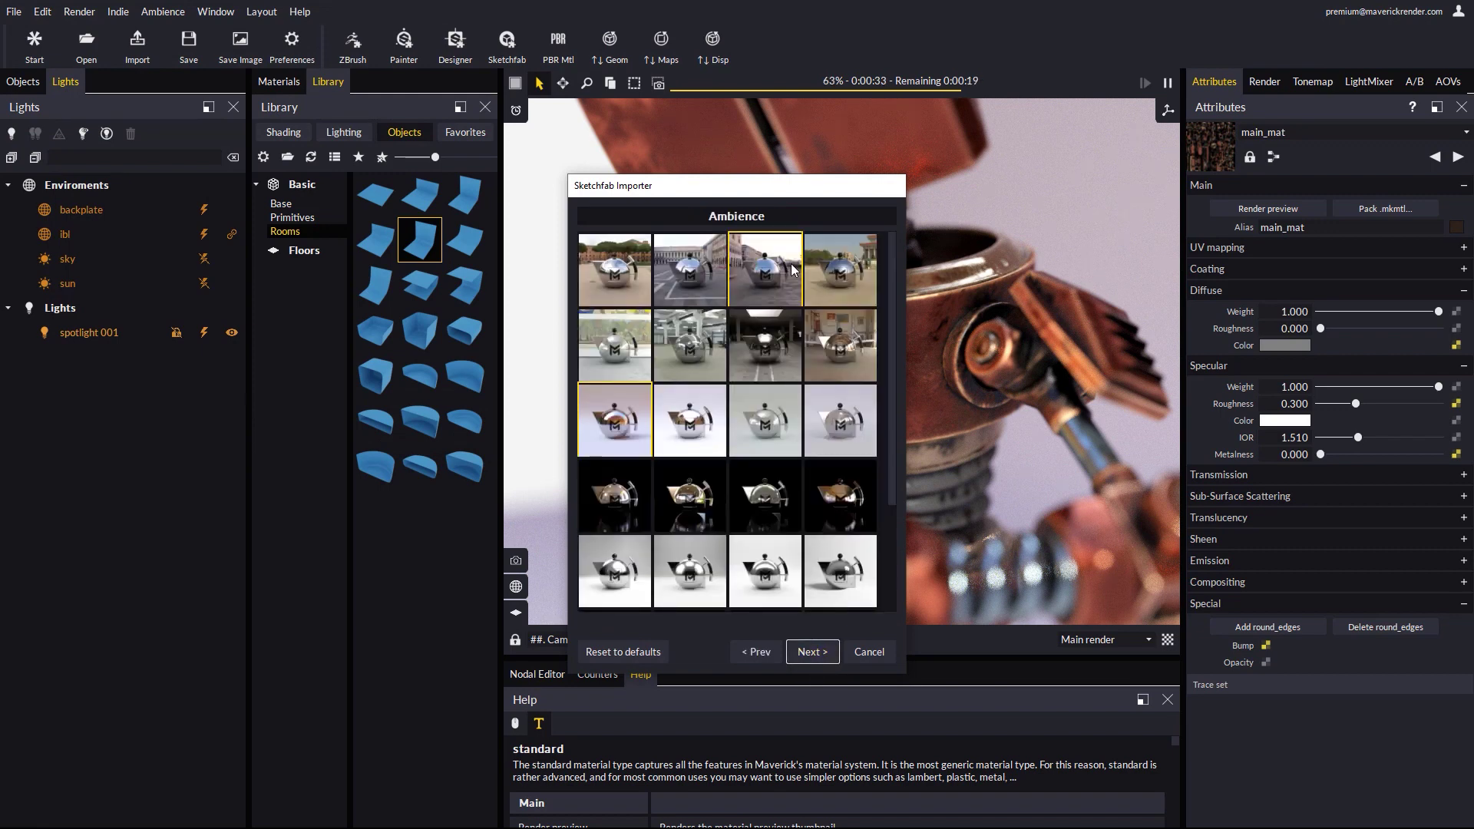
left_click(813, 652)
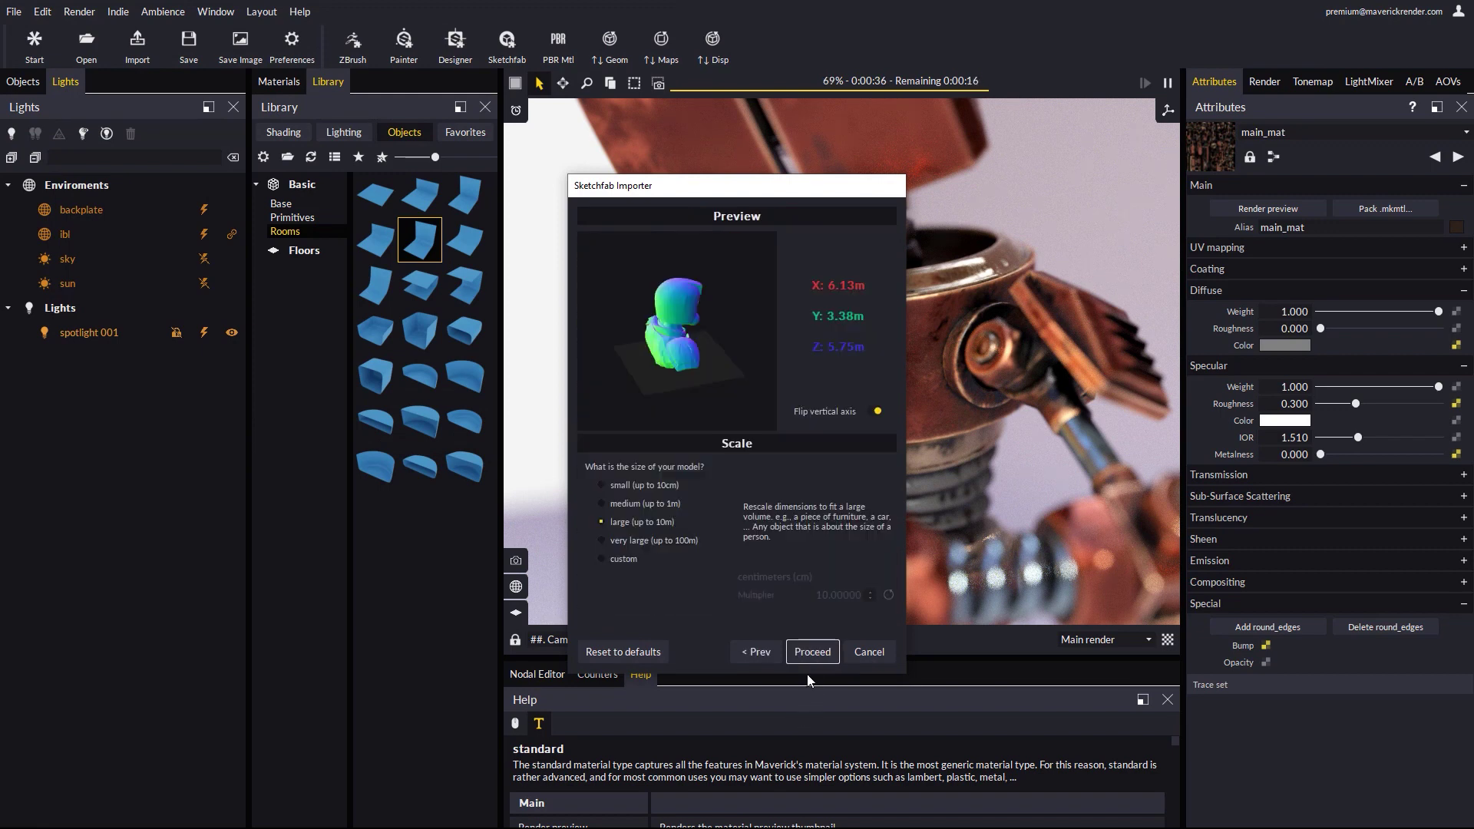
left_click(632, 504)
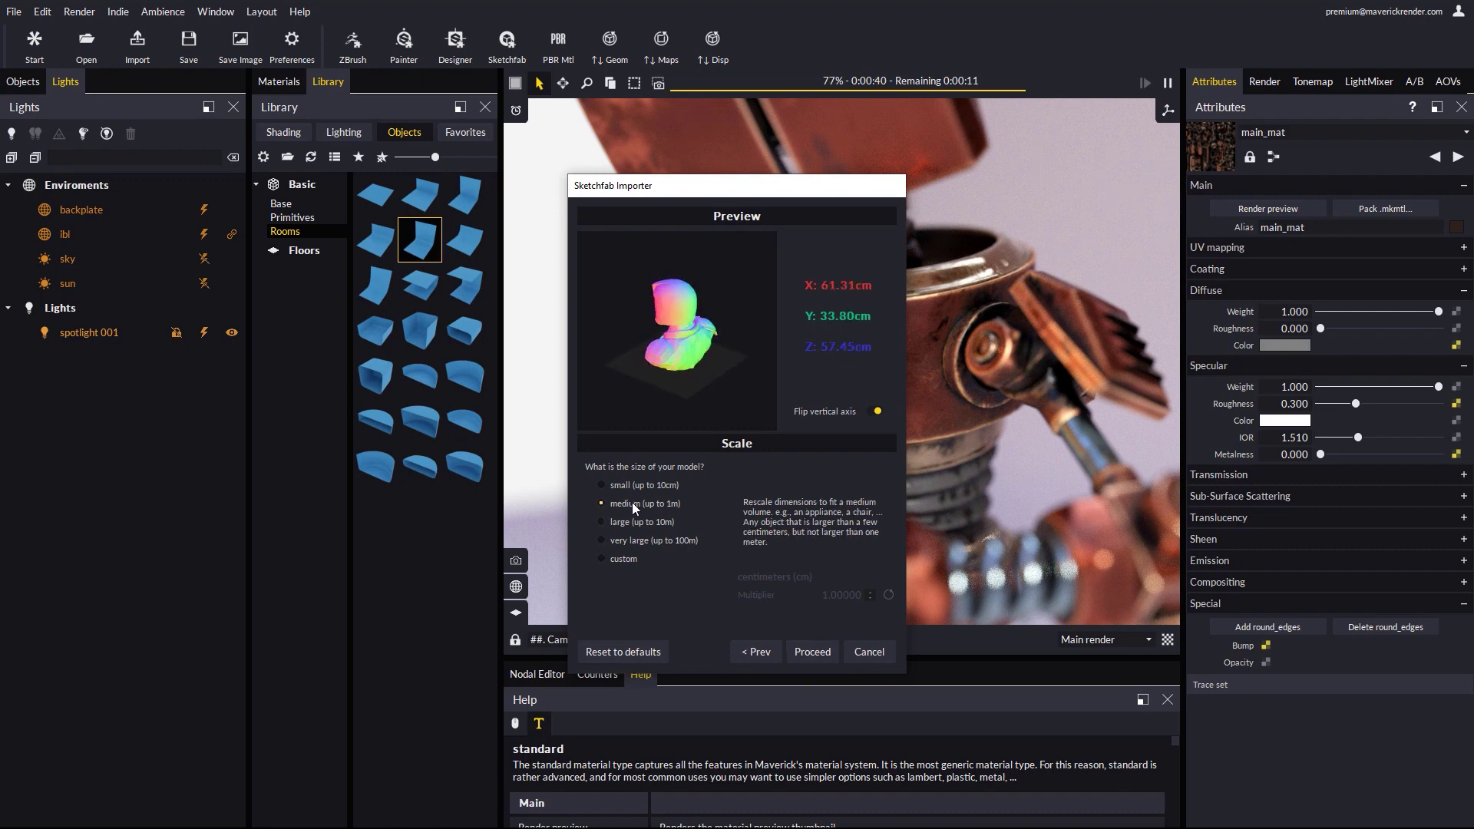
left_click(815, 650)
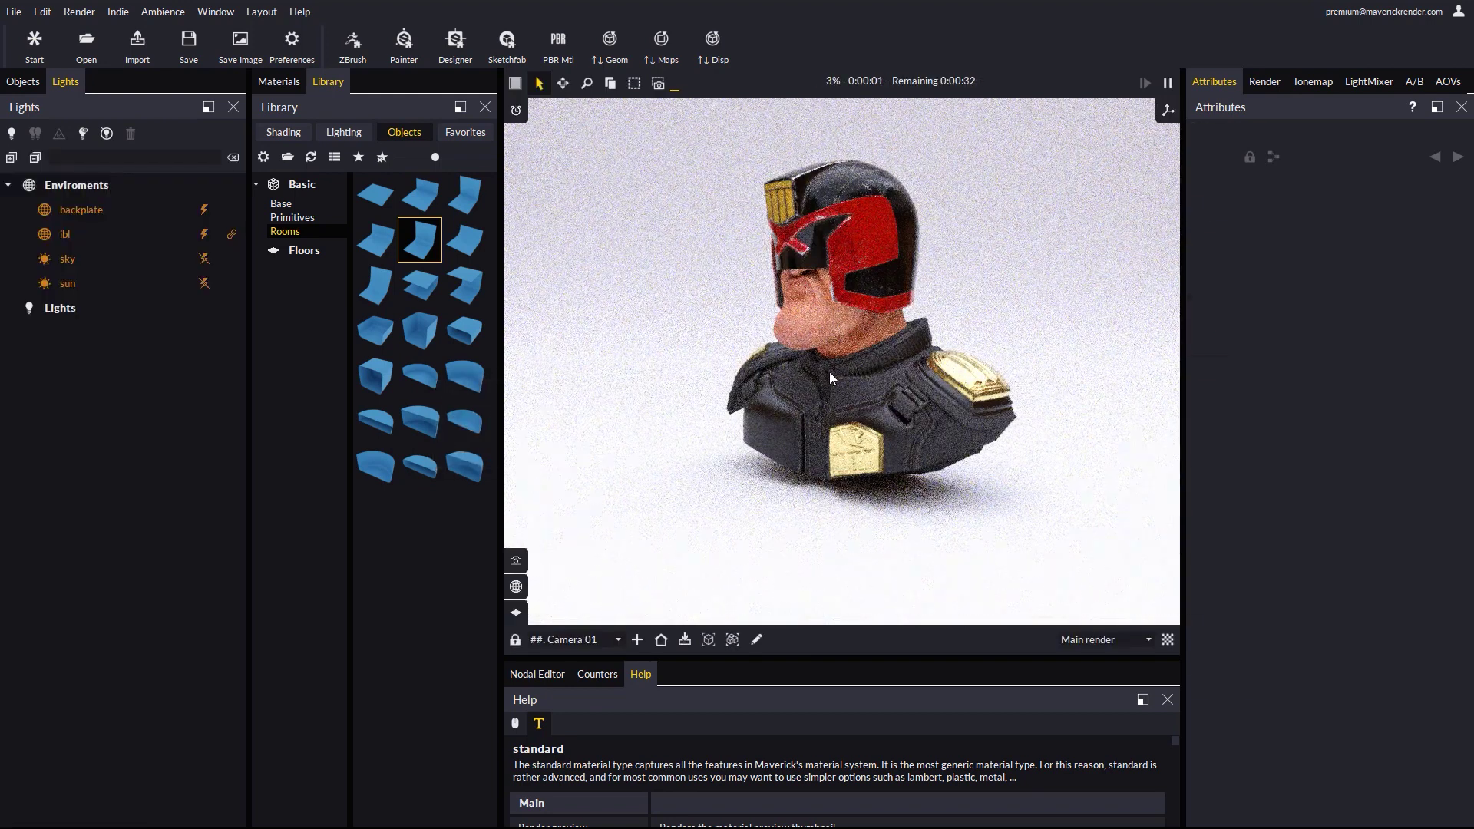
Frame the Dredd bust from the front and close the Help, Counters and Nodal Editor panels to enlarge the render view
left_click_drag(827, 384, 871, 407)
middle_click_drag(871, 407, 845, 450)
right_click_drag(844, 450, 865, 435)
left_click_drag(865, 435, 849, 443)
left_click(1168, 700)
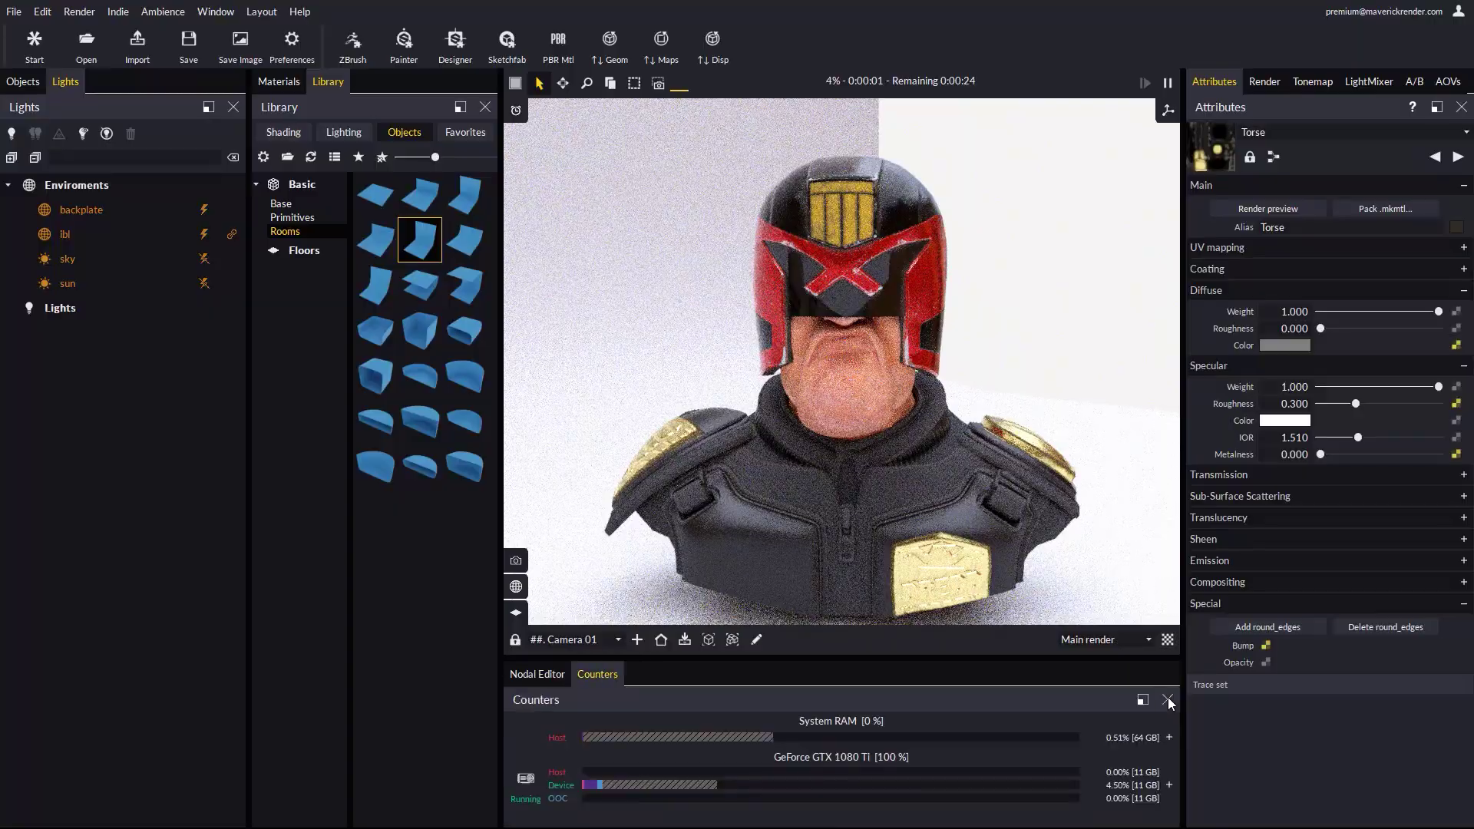
left_click(1167, 700)
scroll(911, 611, "up", 5)
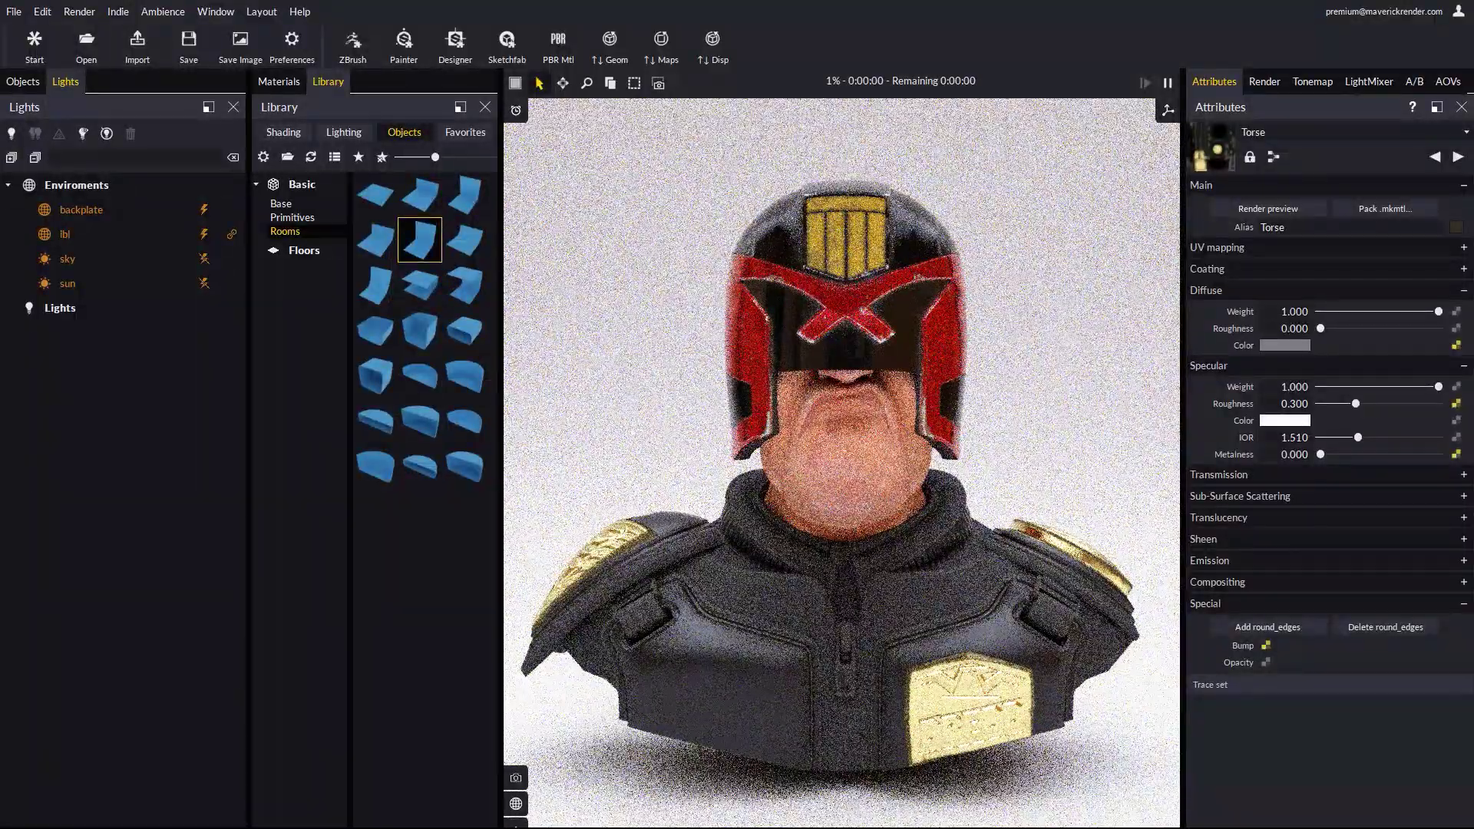
Add a spotlight to the Dredd scene and place its highlight on the helmet's red side with the Normalight tool
left_click(11, 134)
left_click(102, 267)
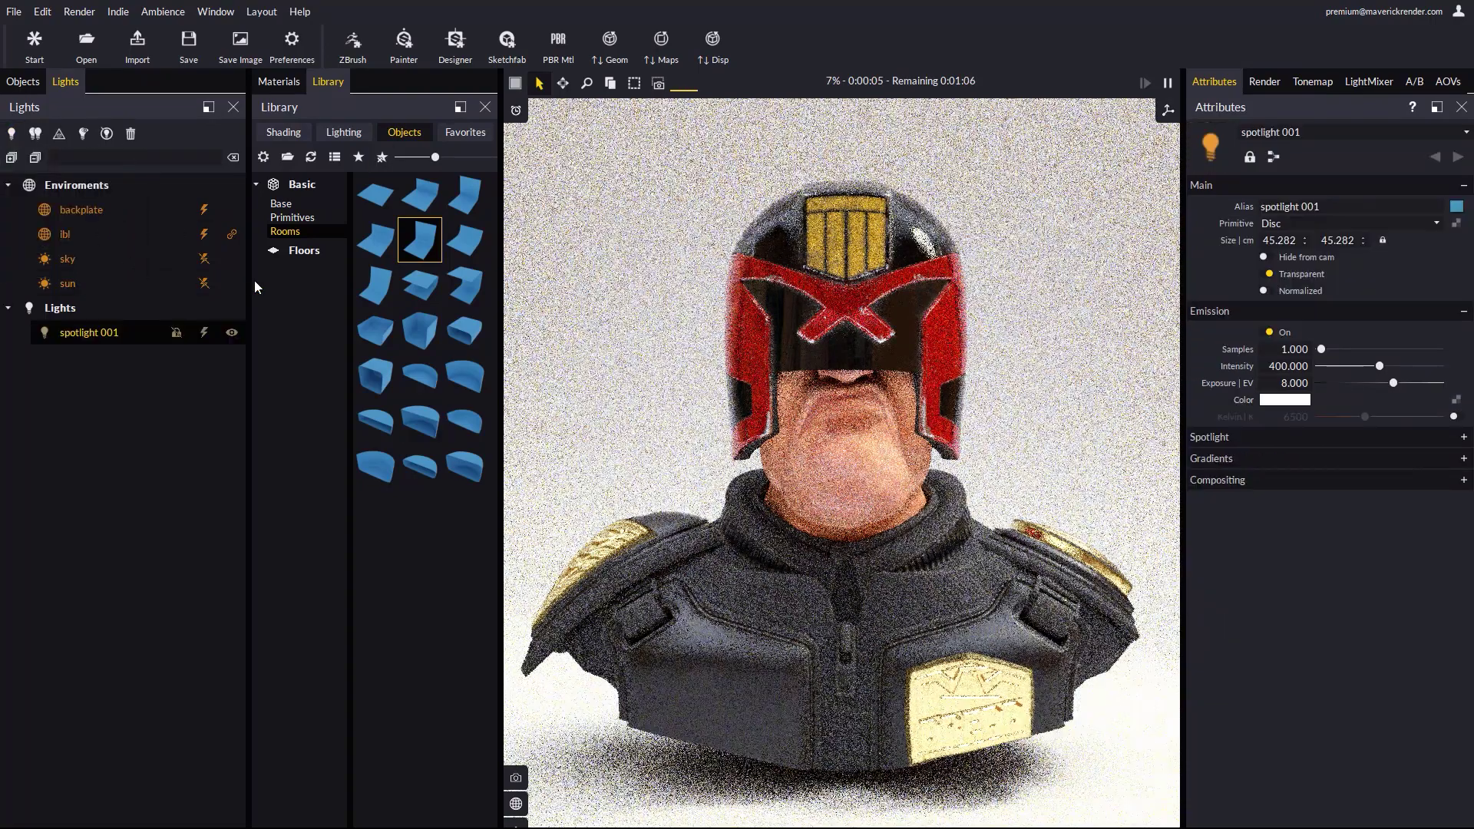
left_click(106, 135)
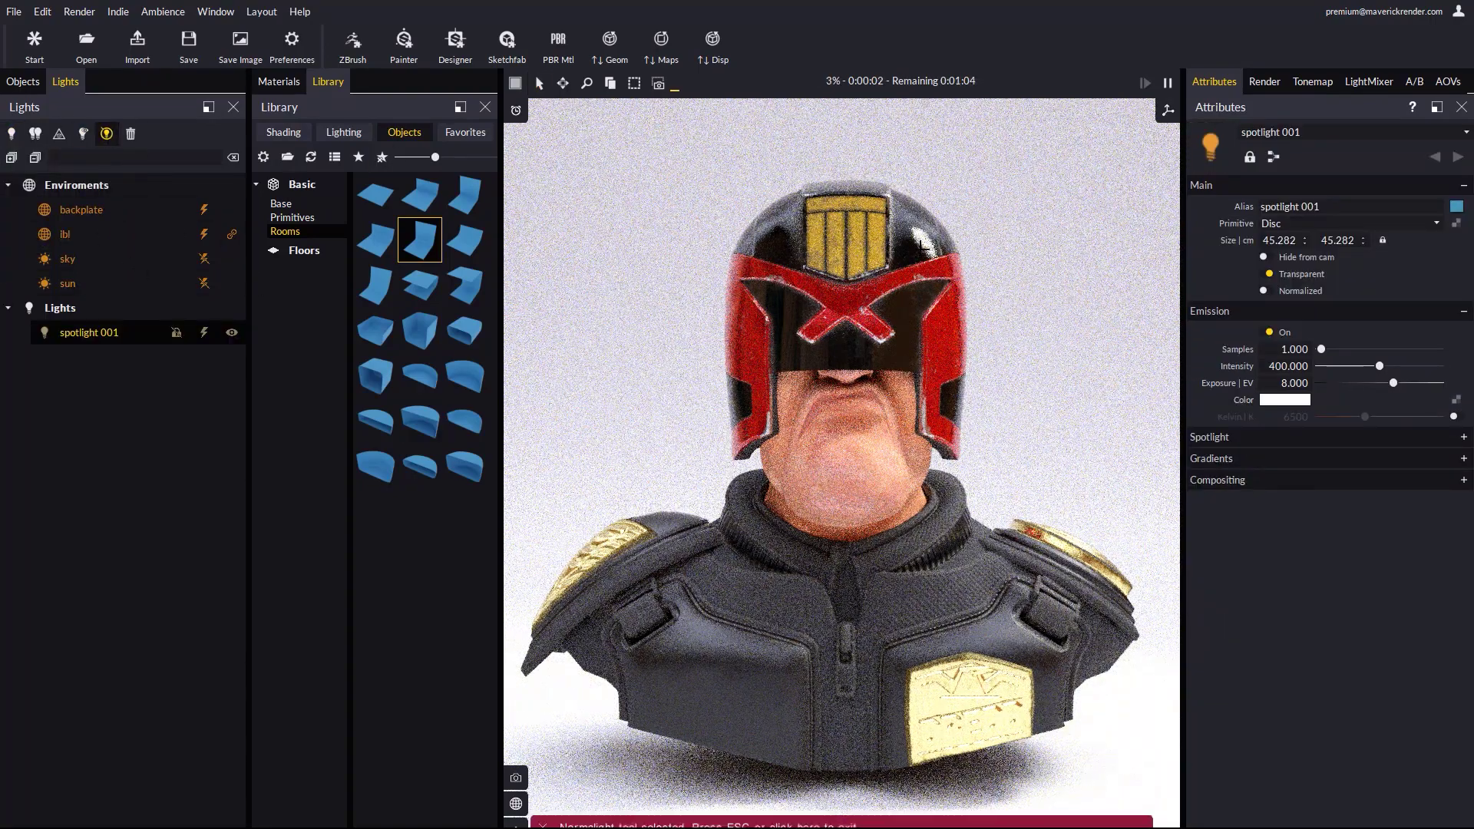
left_click(933, 265)
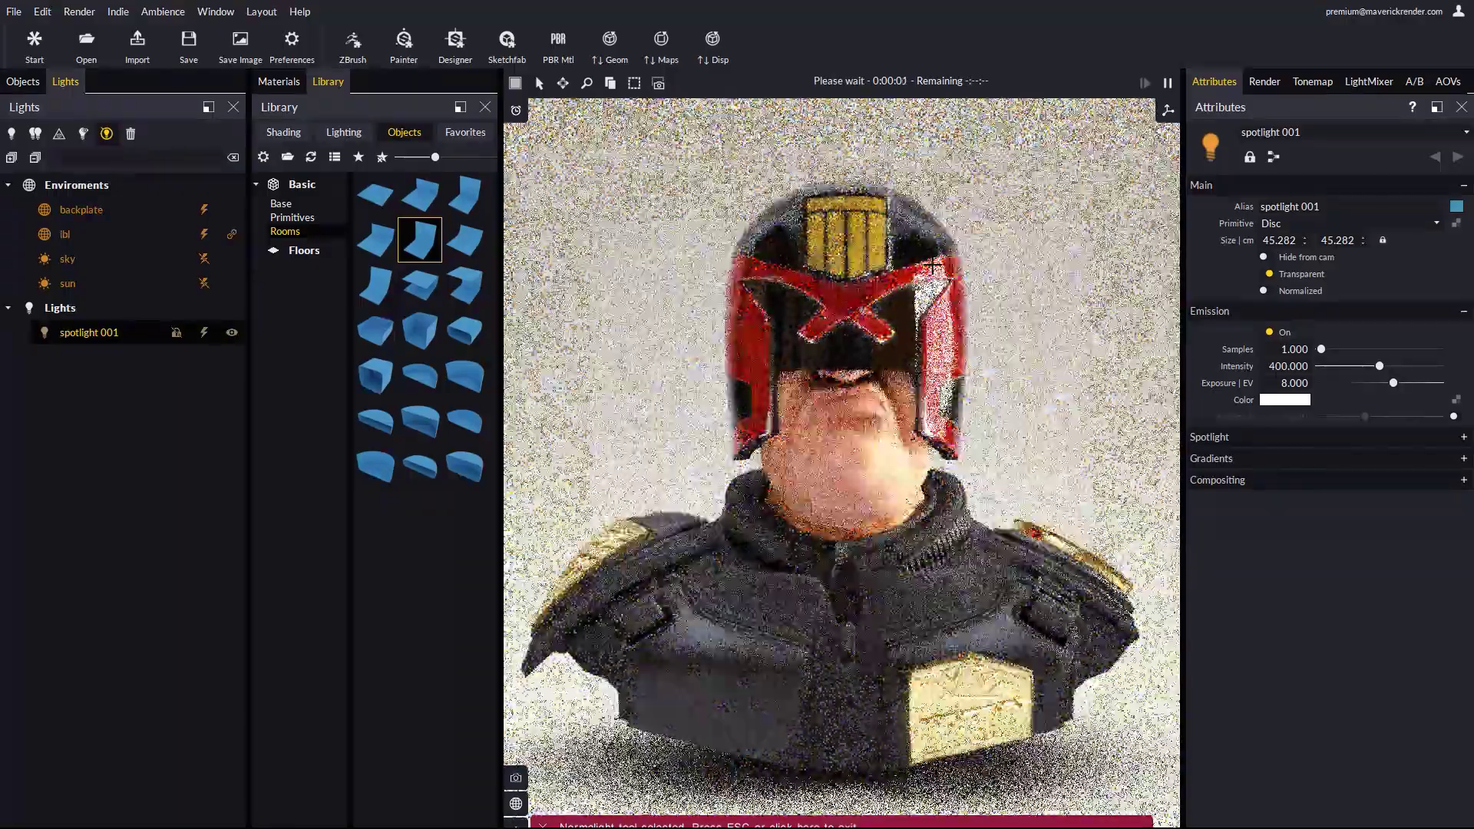
Duplicate the spotlight twice, placing one highlight on the opposite upper side of the helmet and another on the visor
left_click(35, 134)
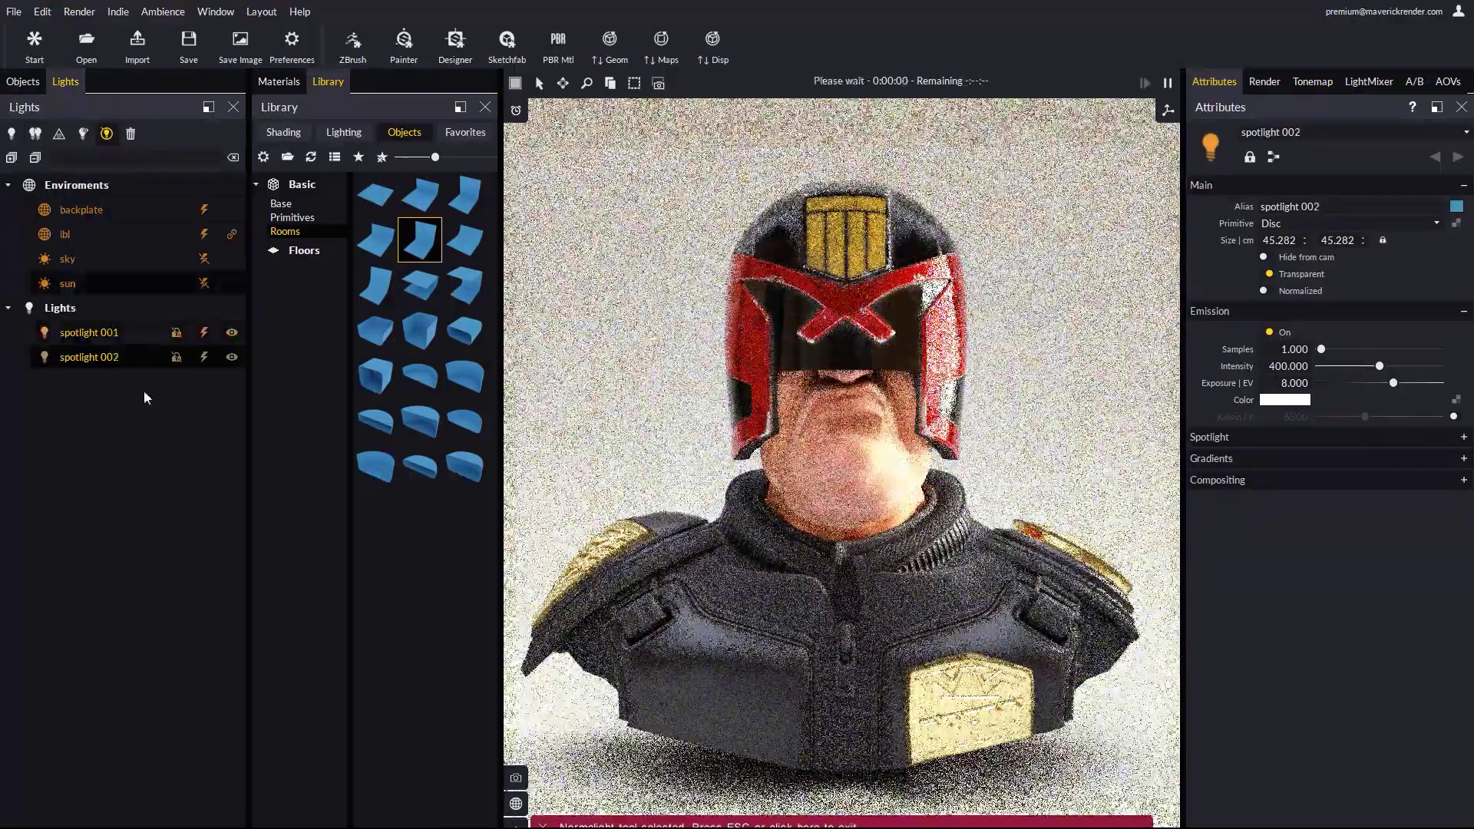
left_click(755, 242)
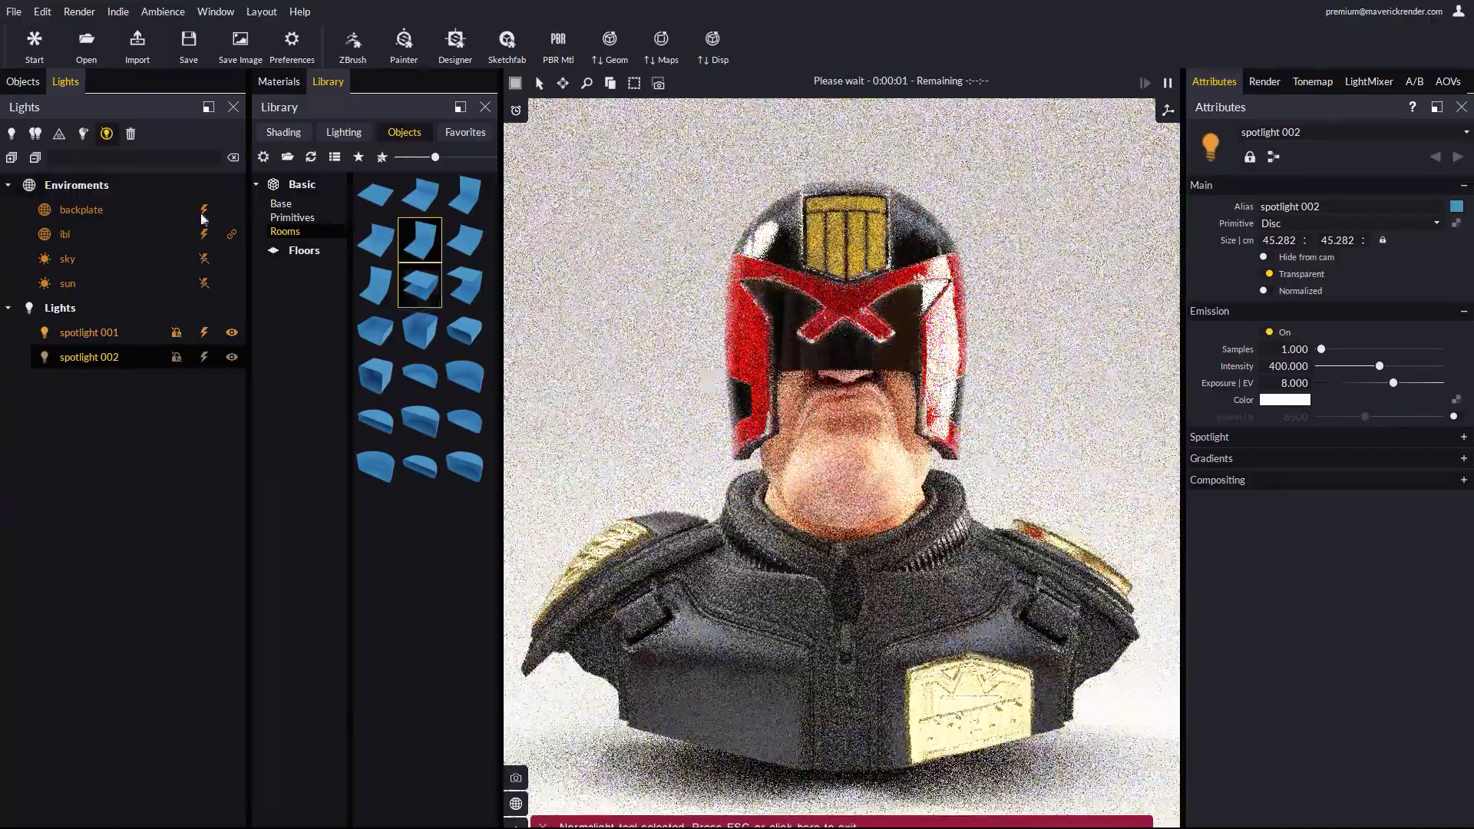
left_click(35, 135)
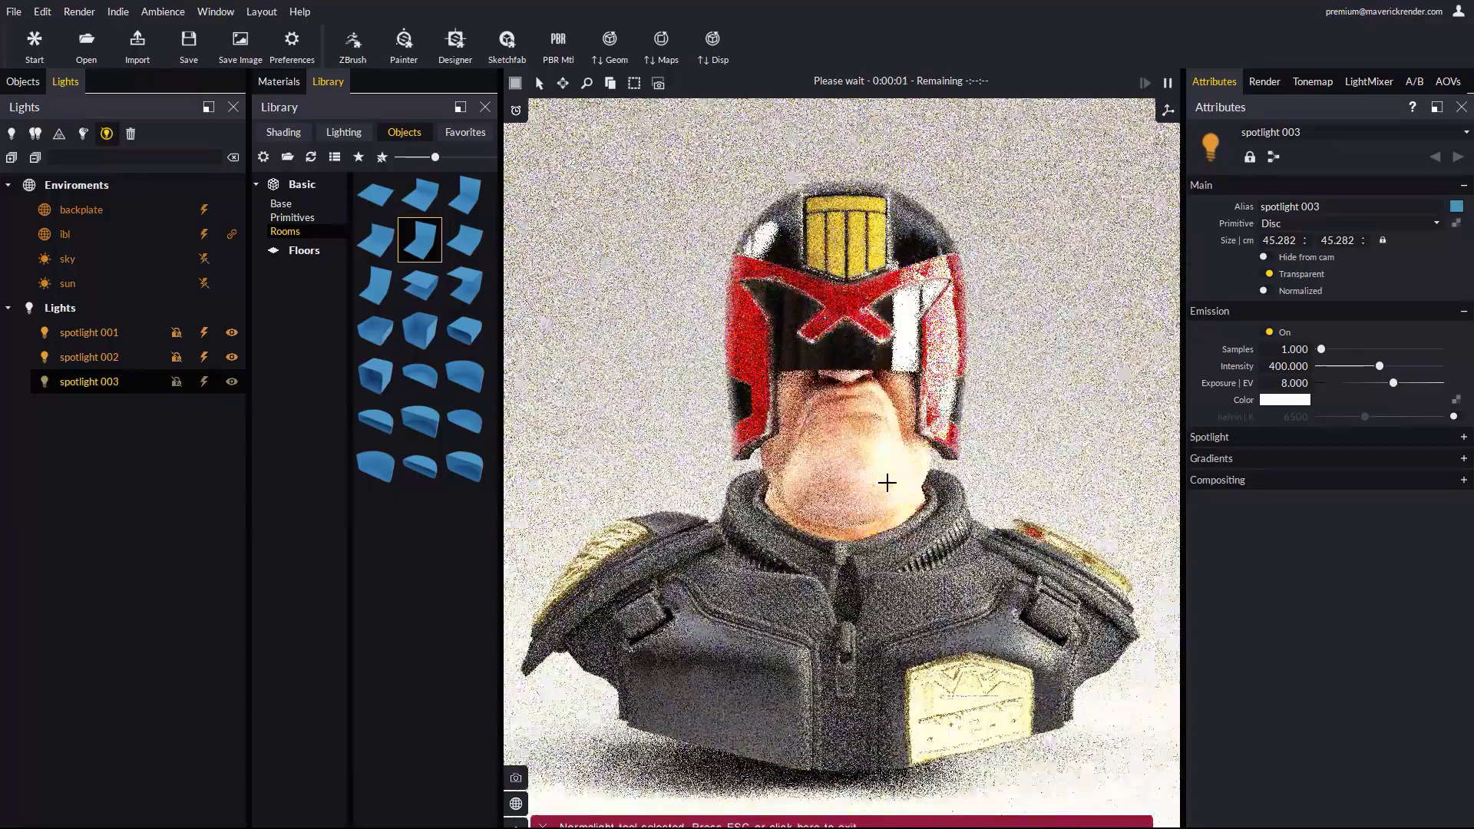
Turn on the LightMixer with every light muted except Environment, and set the Environment power to 0.540
left_click(1361, 82)
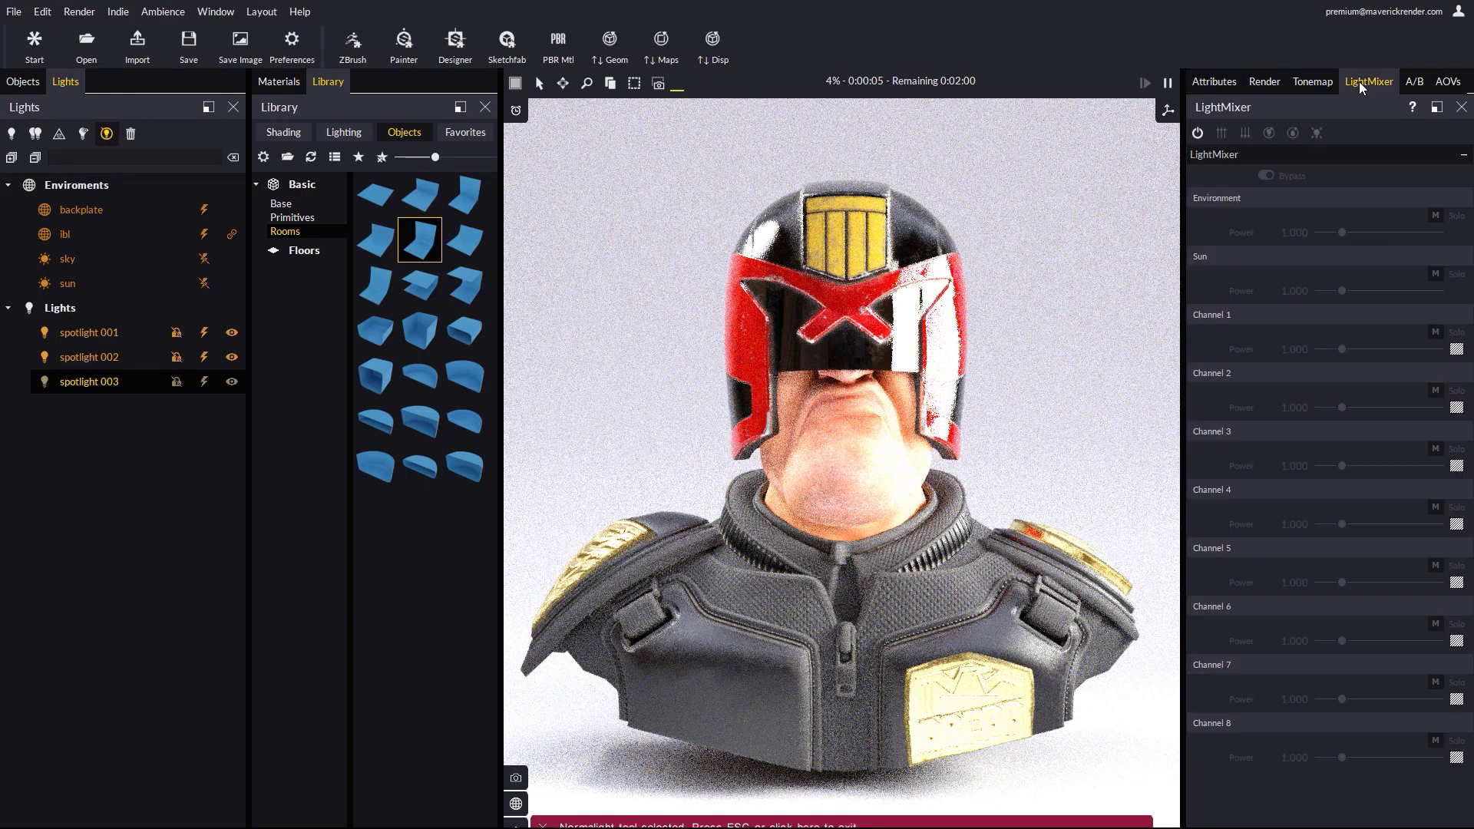
left_click(1198, 133)
left_click(1435, 216)
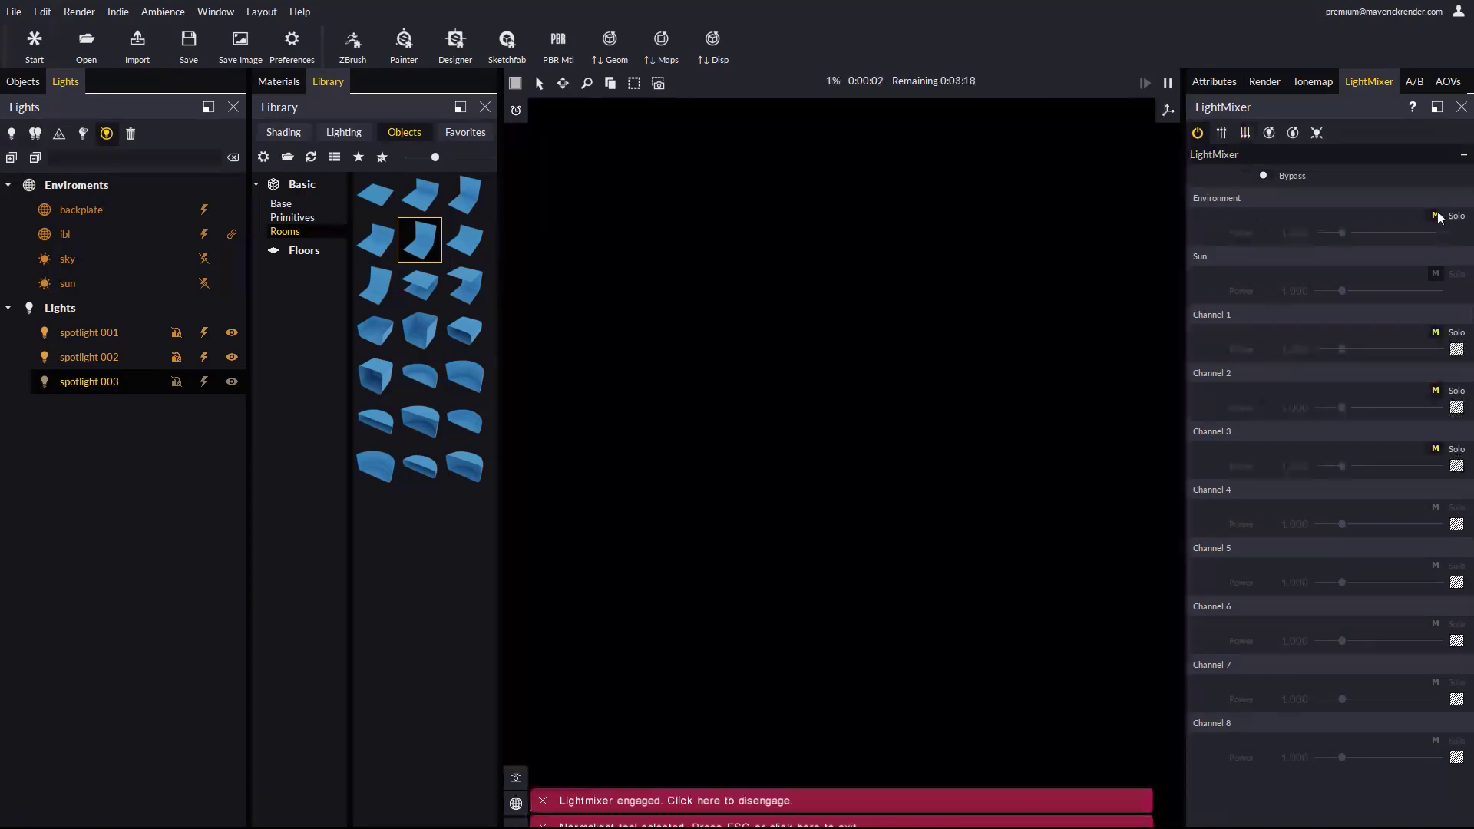
left_click(1436, 216)
left_click_drag(1341, 231, 1335, 231)
Unmute light Channel 1, set its power to 0.492 and give it a light blue color
left_click(1436, 332)
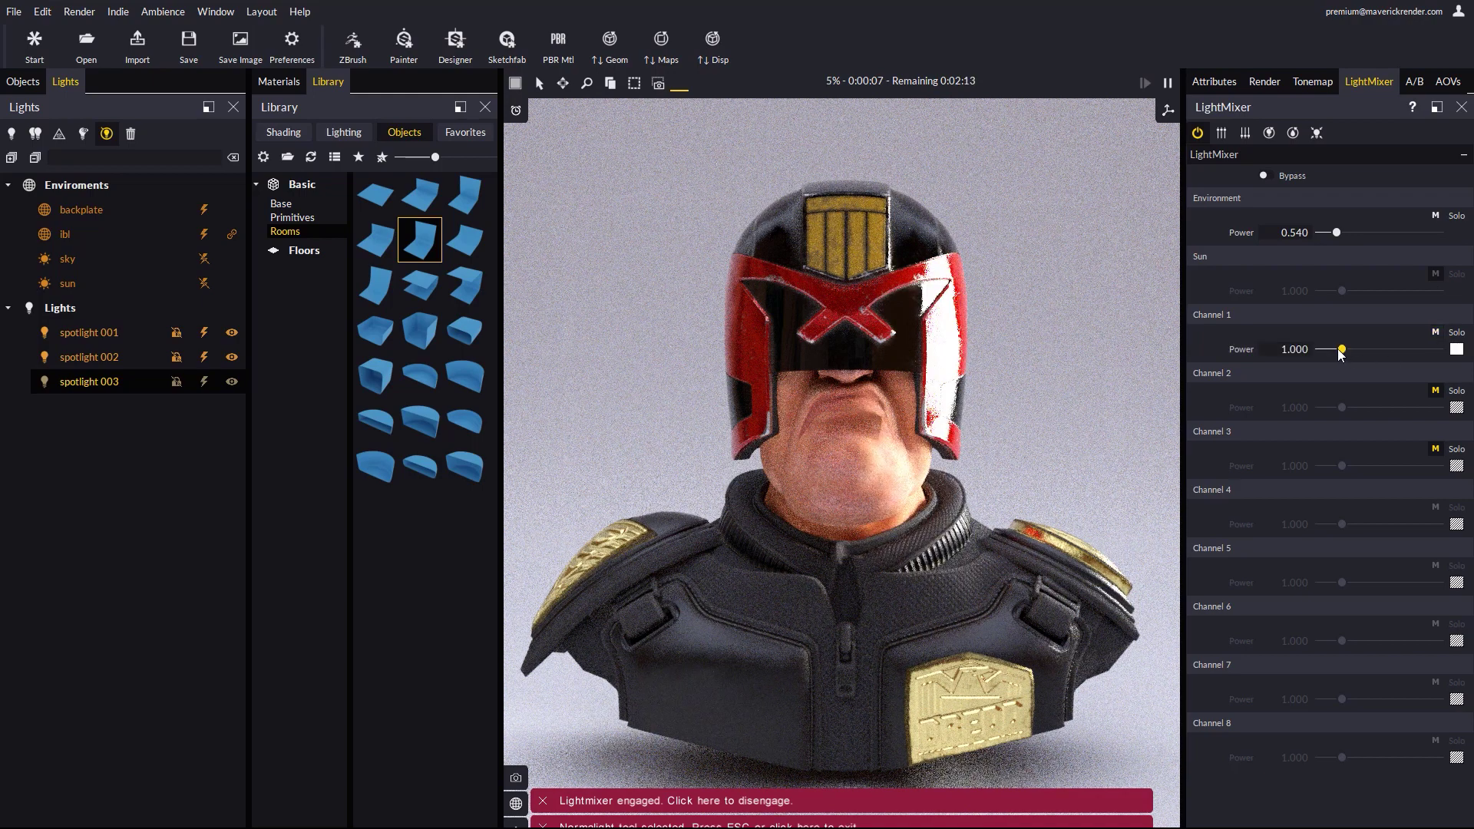
left_click_drag(1342, 349, 1335, 349)
left_click(1456, 350)
left_click(1316, 547)
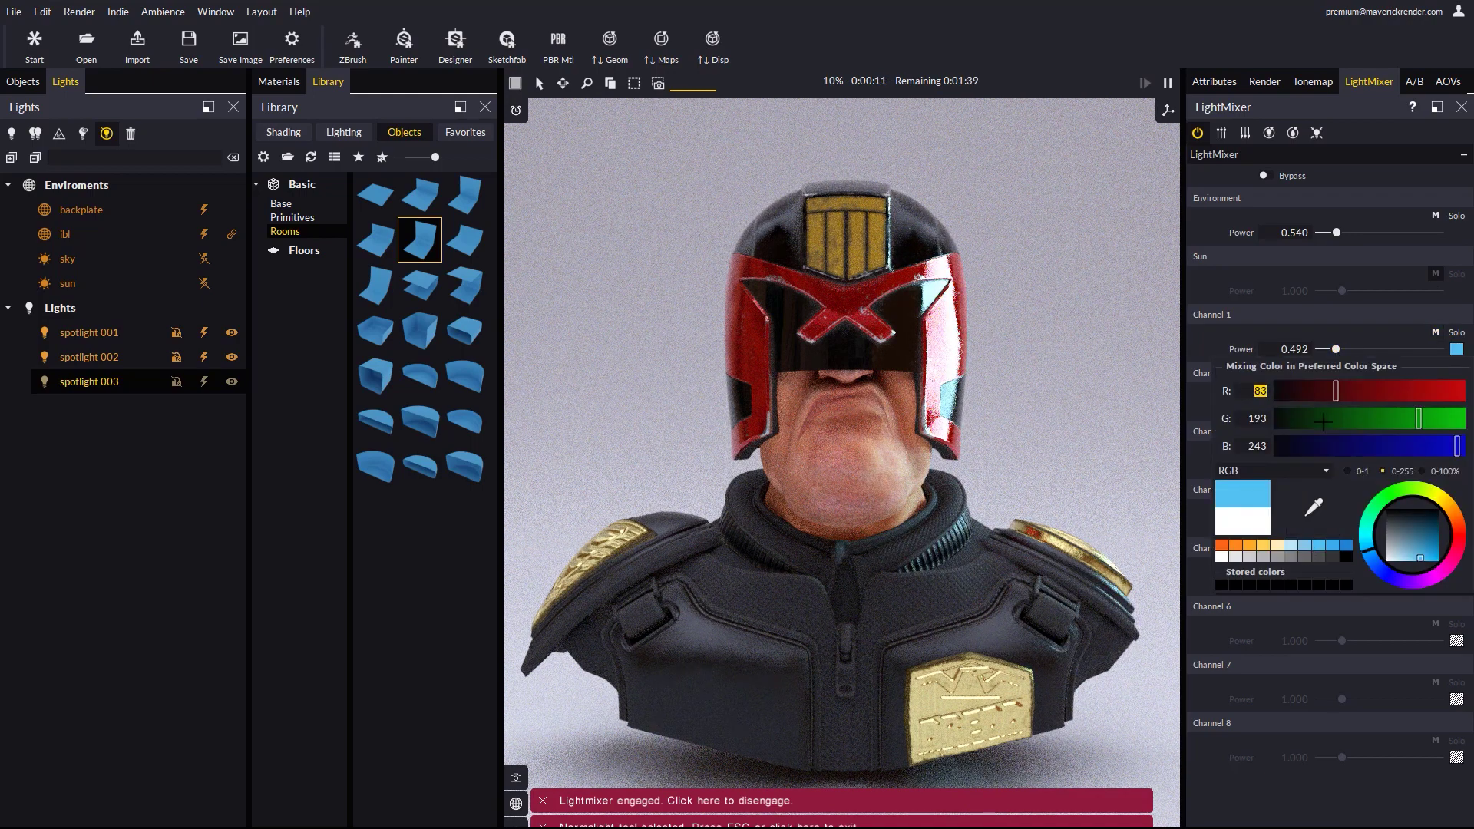
Unmute light Channel 2, set its power to 1.270 and give it an orange color
left_click(1435, 390)
left_click_drag(1343, 409, 1345, 408)
left_click(1457, 408)
left_click(1254, 605)
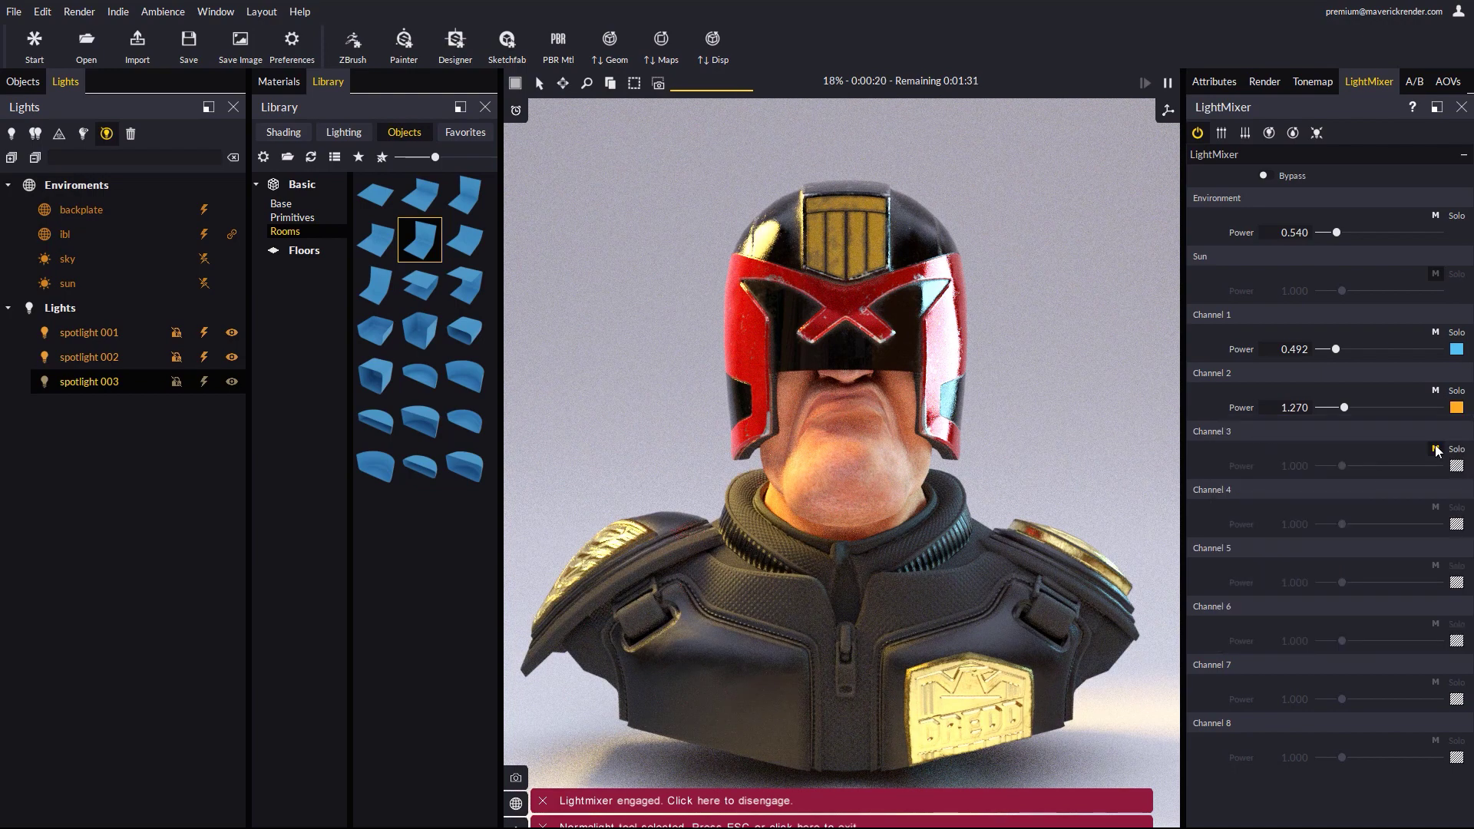
Unmute light Channel 3, set its power to 0.366 and give it a muted teal color
left_click(1435, 449)
left_click_drag(1342, 466, 1334, 466)
left_click(1456, 466)
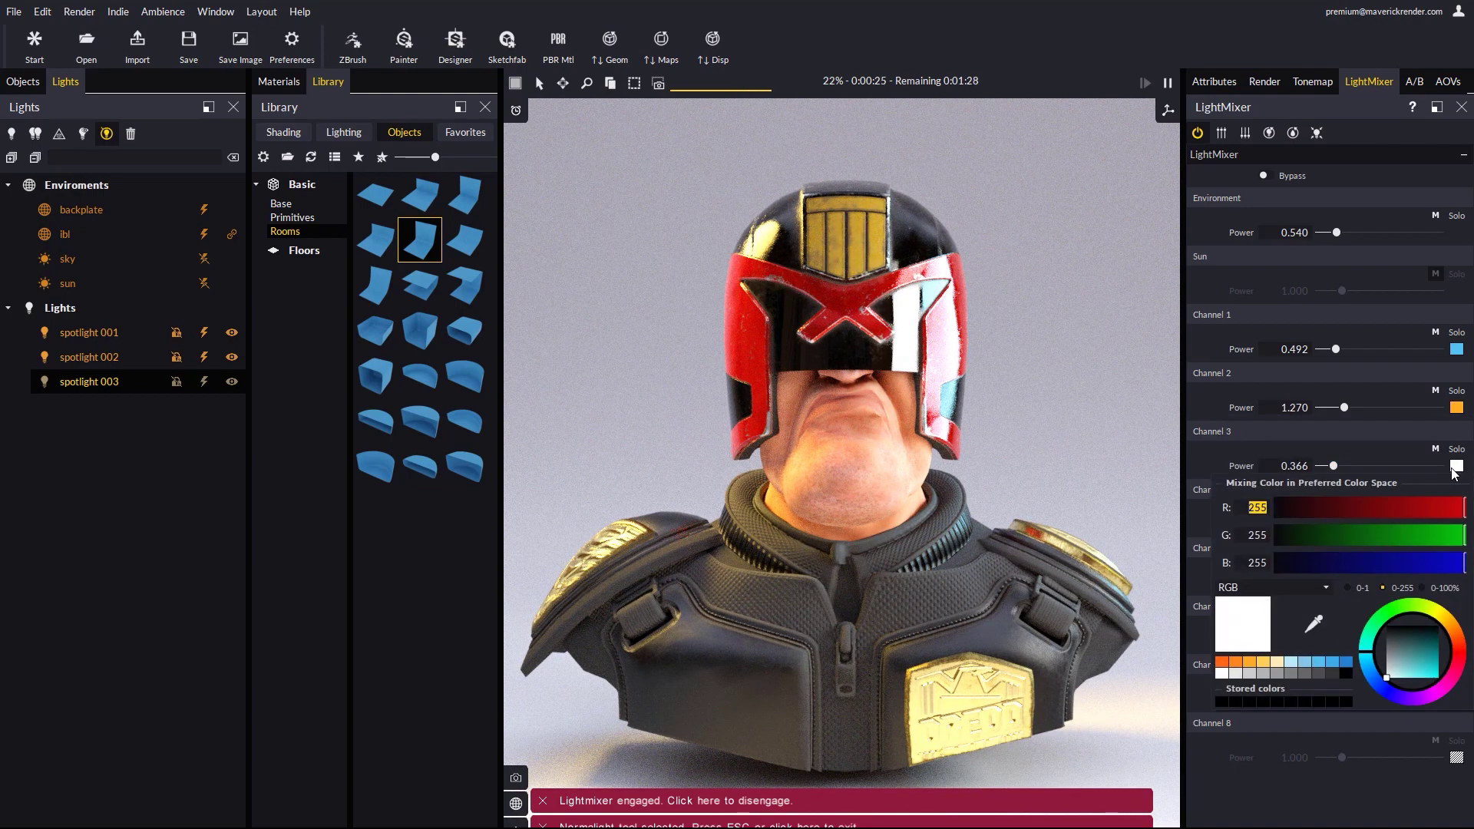
left_click(1415, 657)
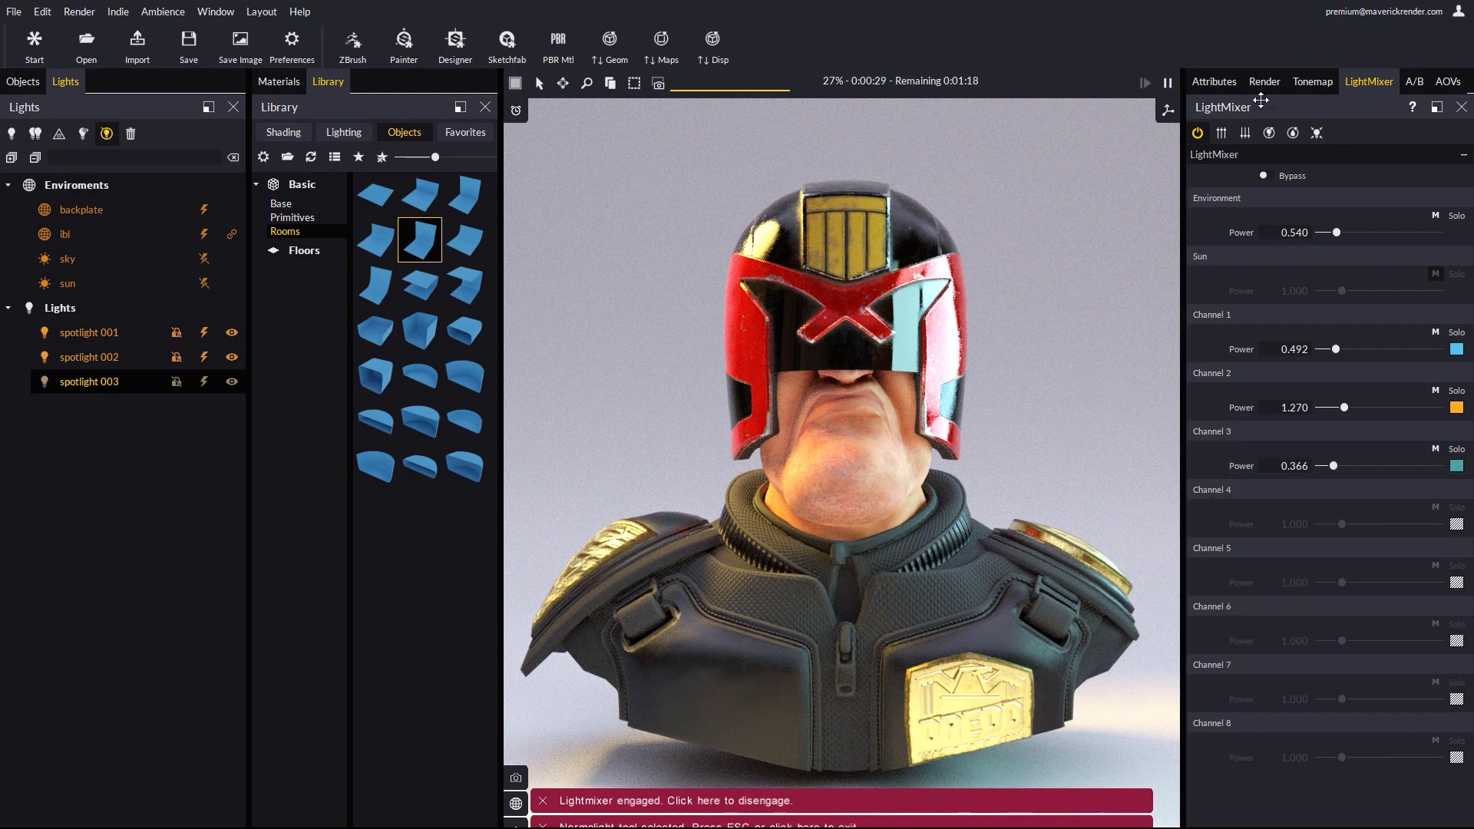
Transfer the LightMixer settings to the scene lights and exit the Normalight tool
left_click(1317, 133)
left_click(701, 470)
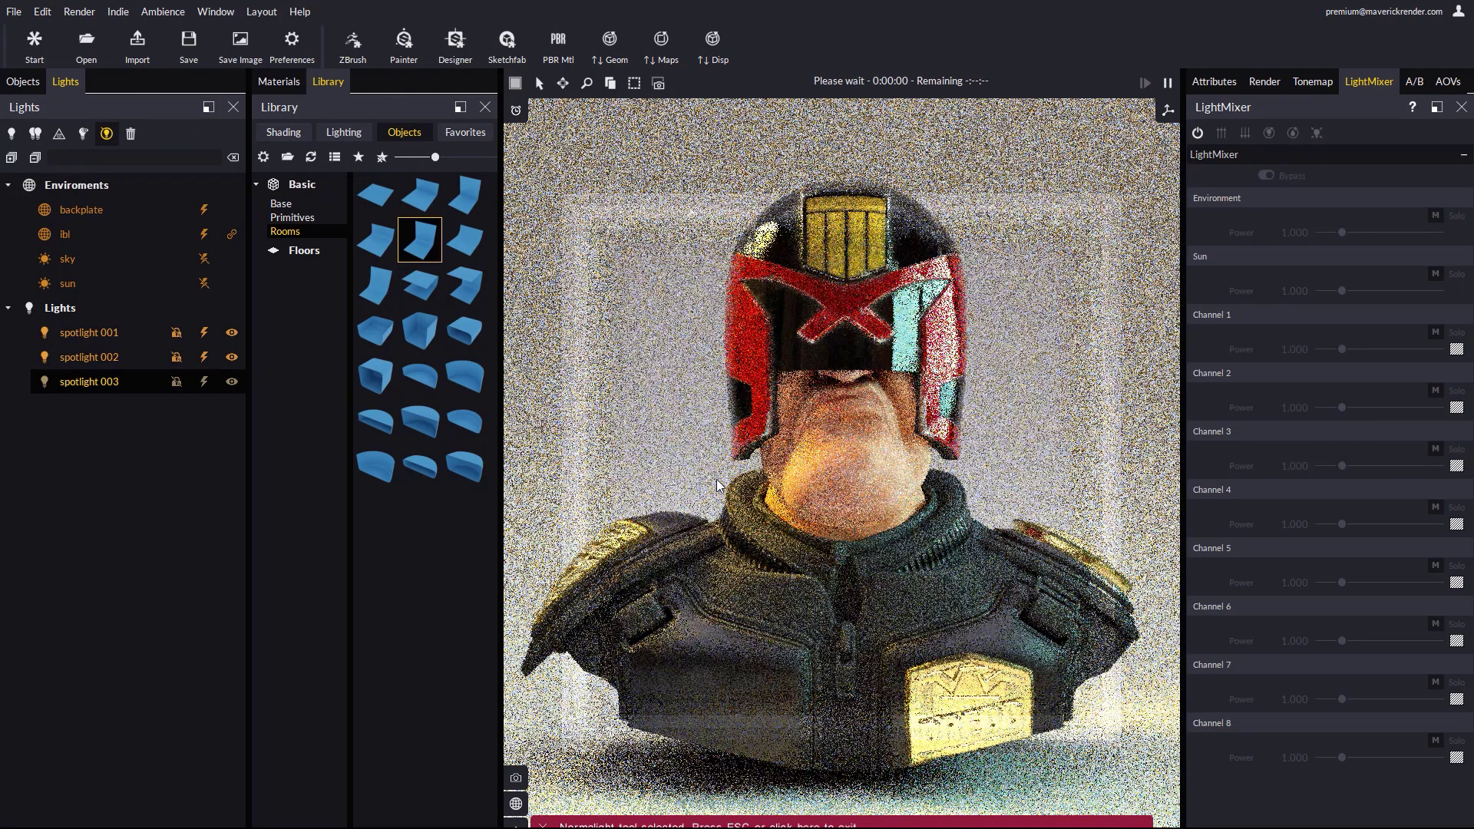
left_click(813, 822)
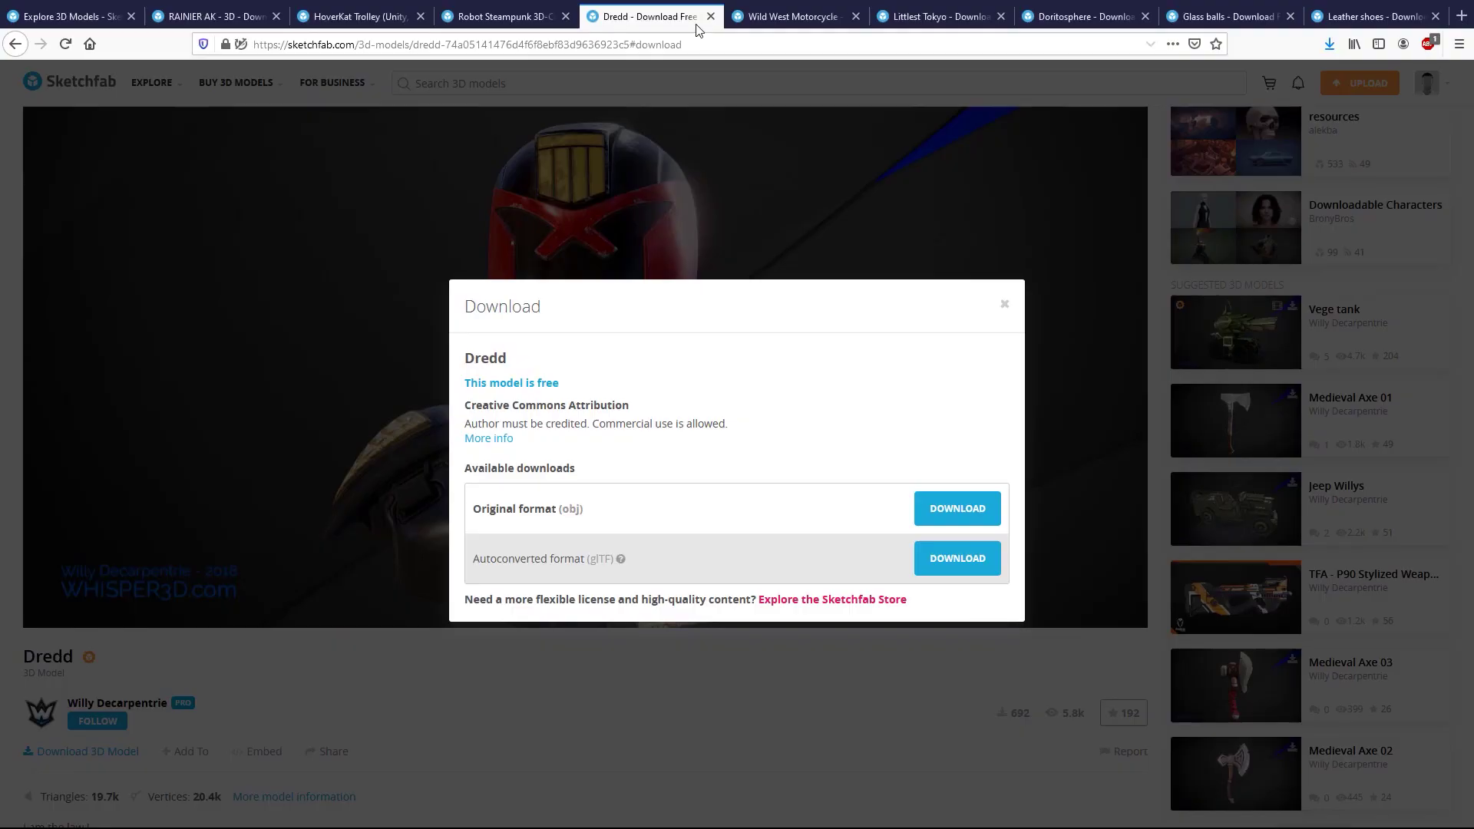
Switch to Sketchfab in the browser and open the download options for the Wild West Motorcycle model
left_click(791, 18)
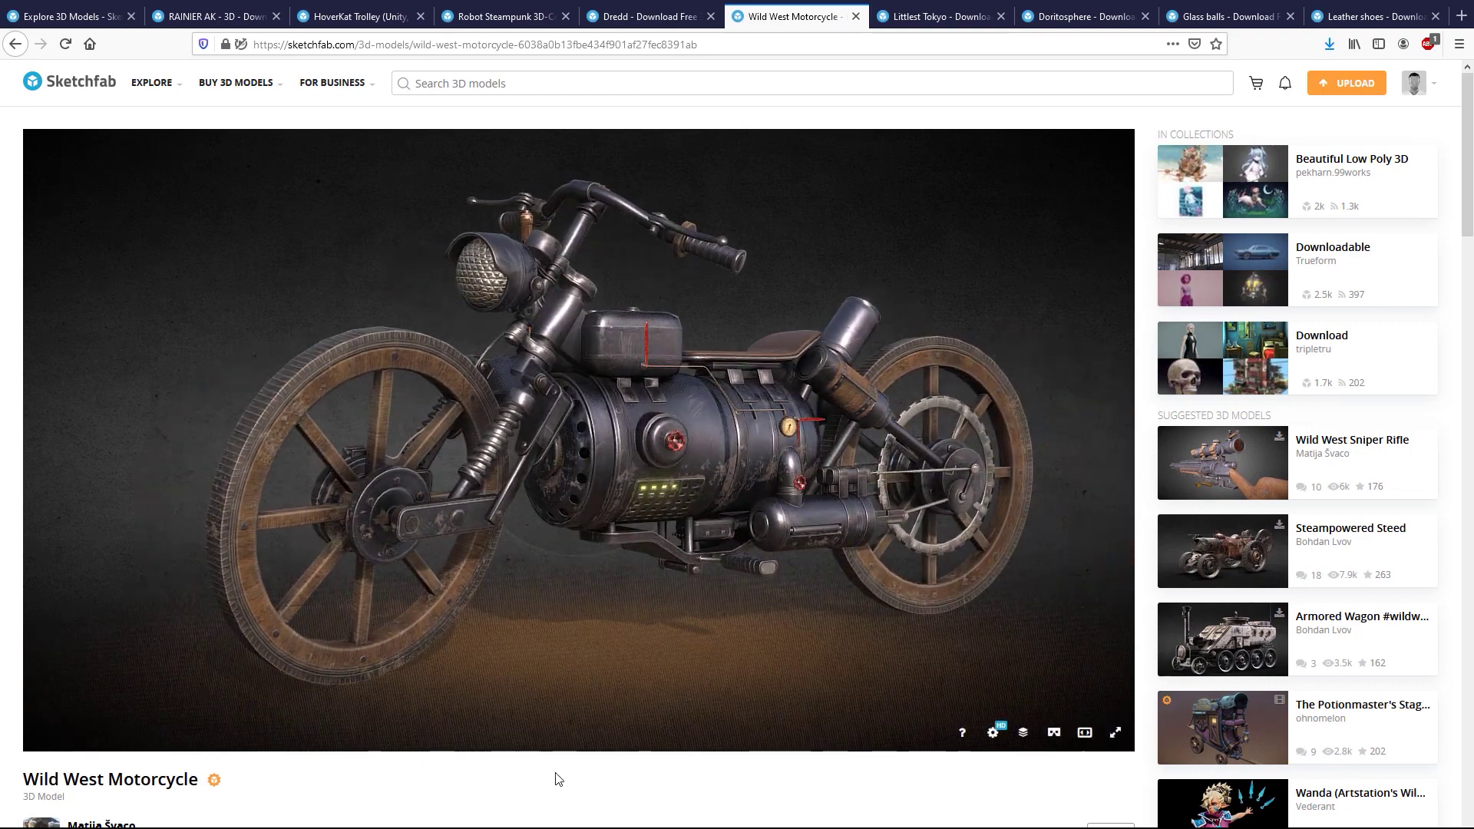
scroll(556, 776, "down", 3)
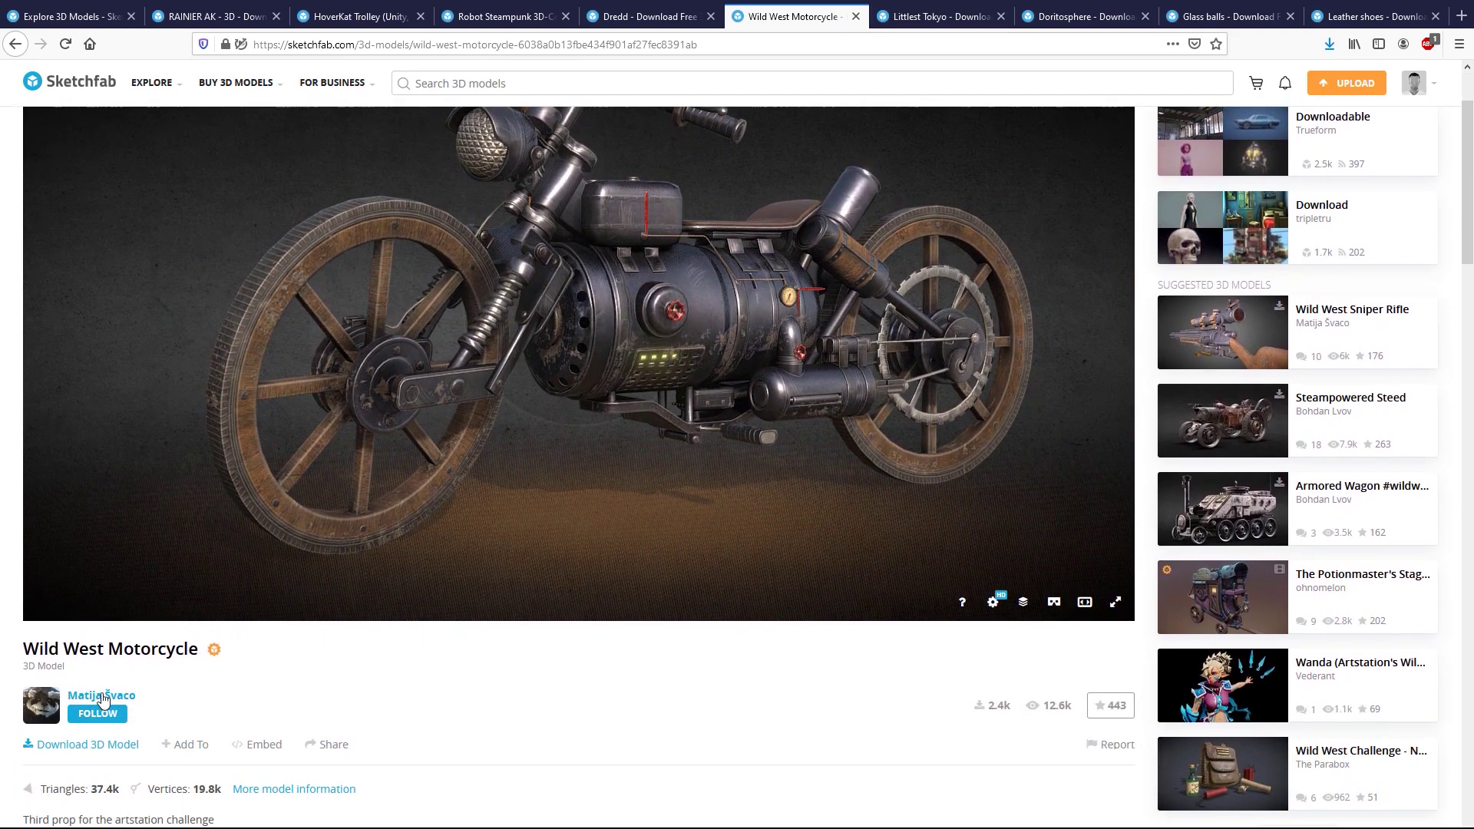
left_click(93, 745)
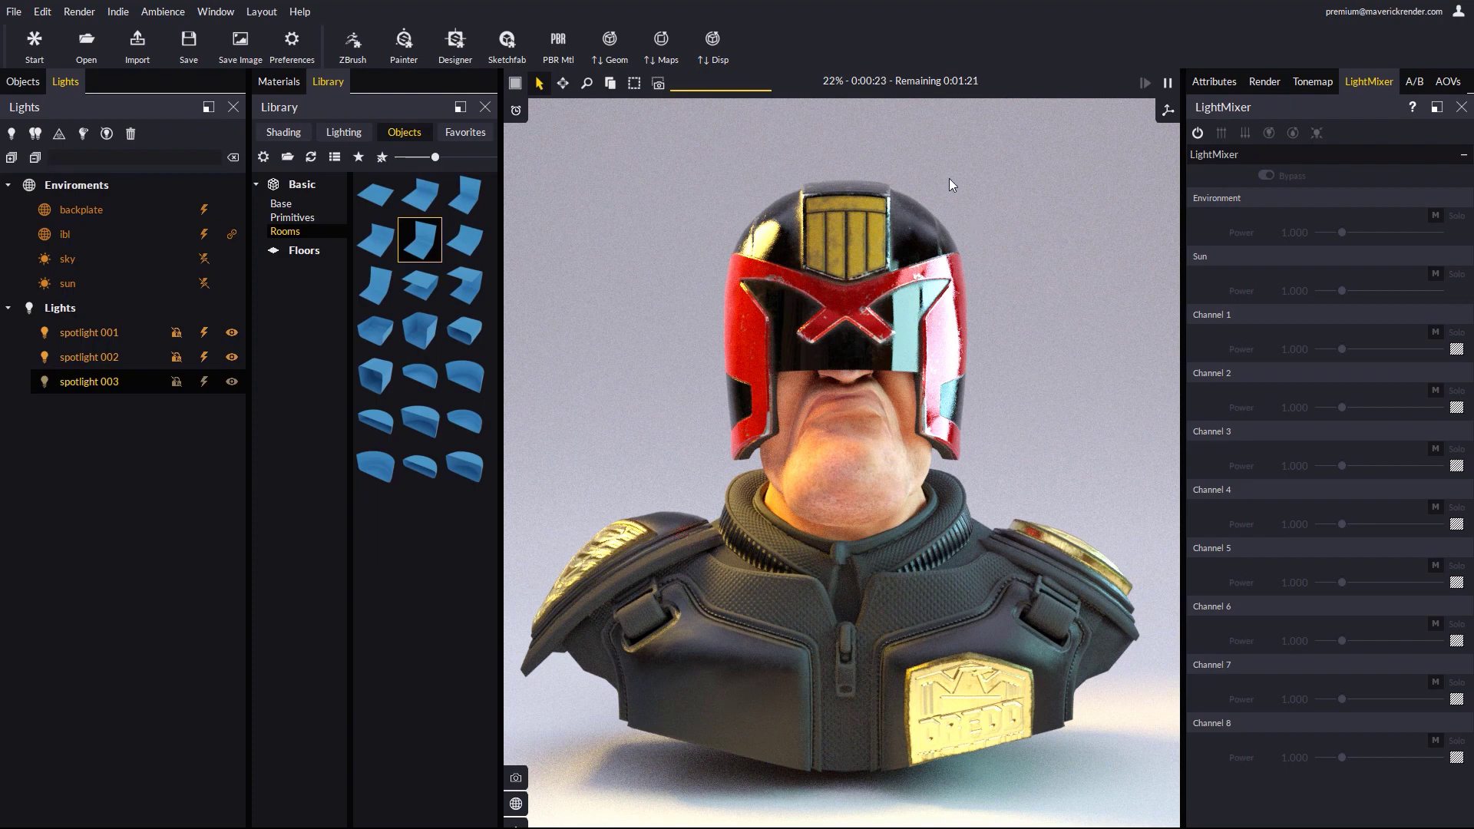
Switch to Maverick, start a Sketchfab import without saving the current document, and open the model file from the wild_west_motorcycle folder
left_click(507, 48)
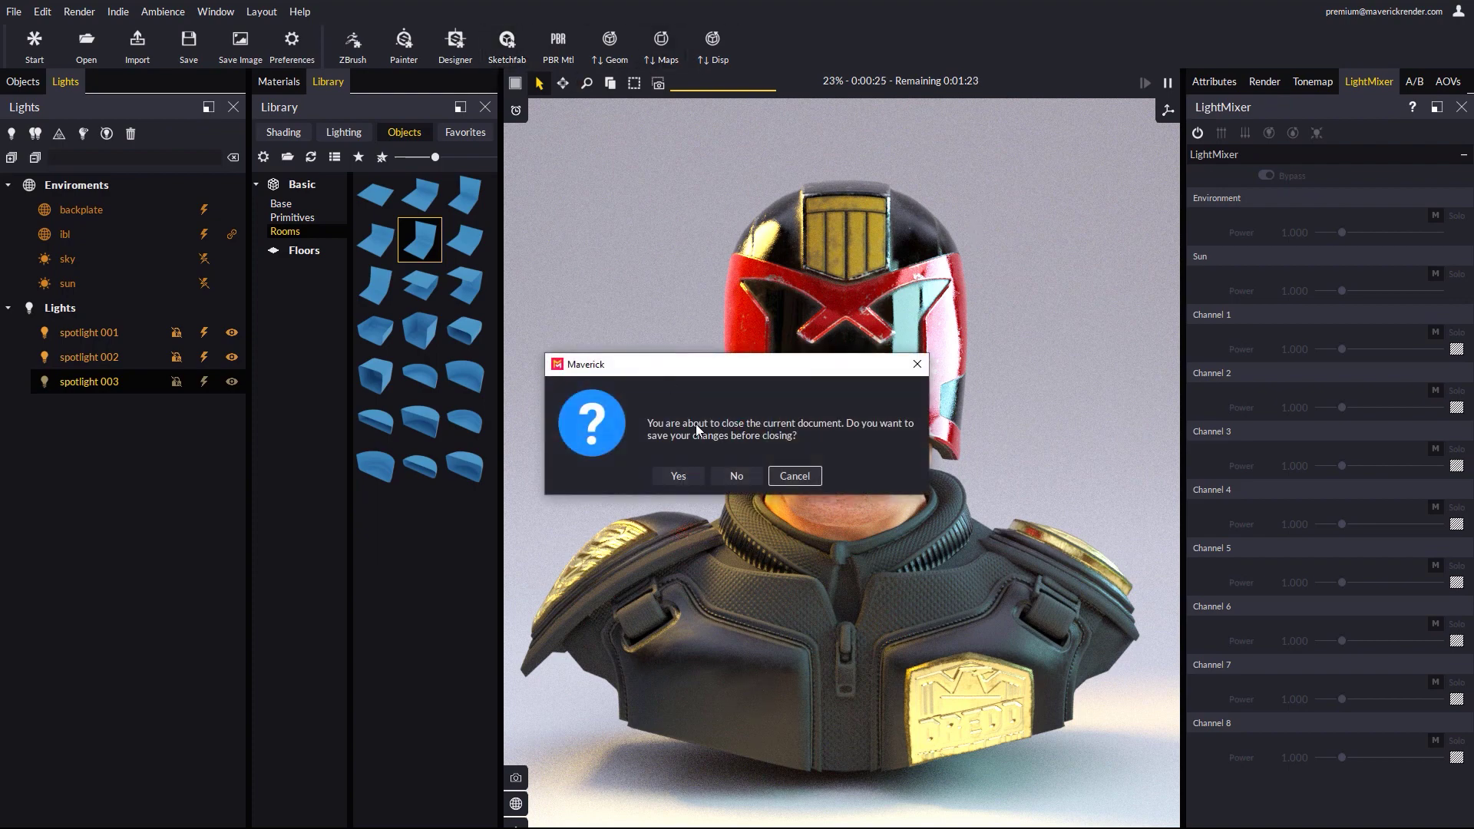
left_click(729, 477)
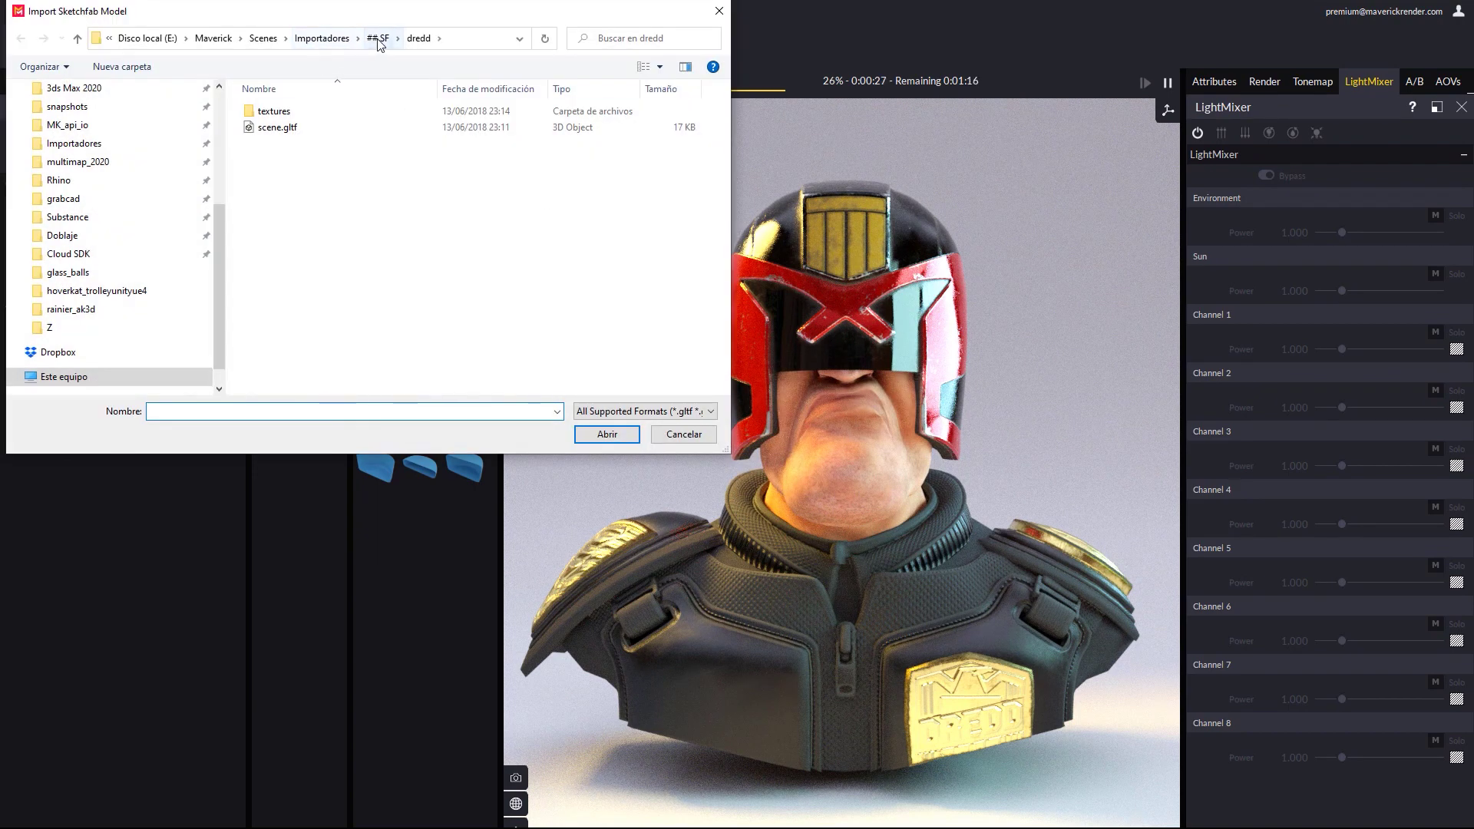
left_click(380, 39)
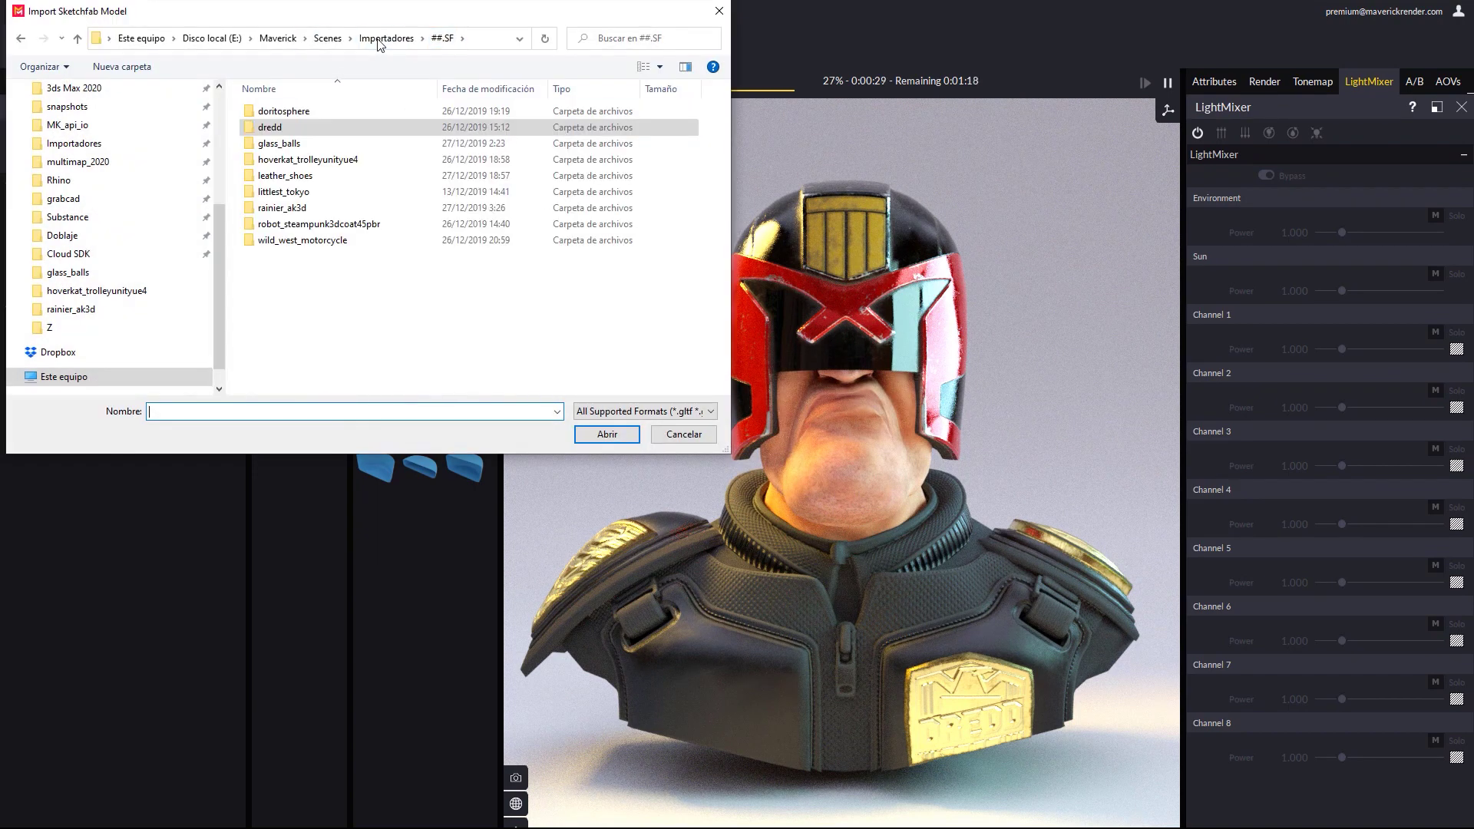
double_click(307, 240)
double_click(276, 145)
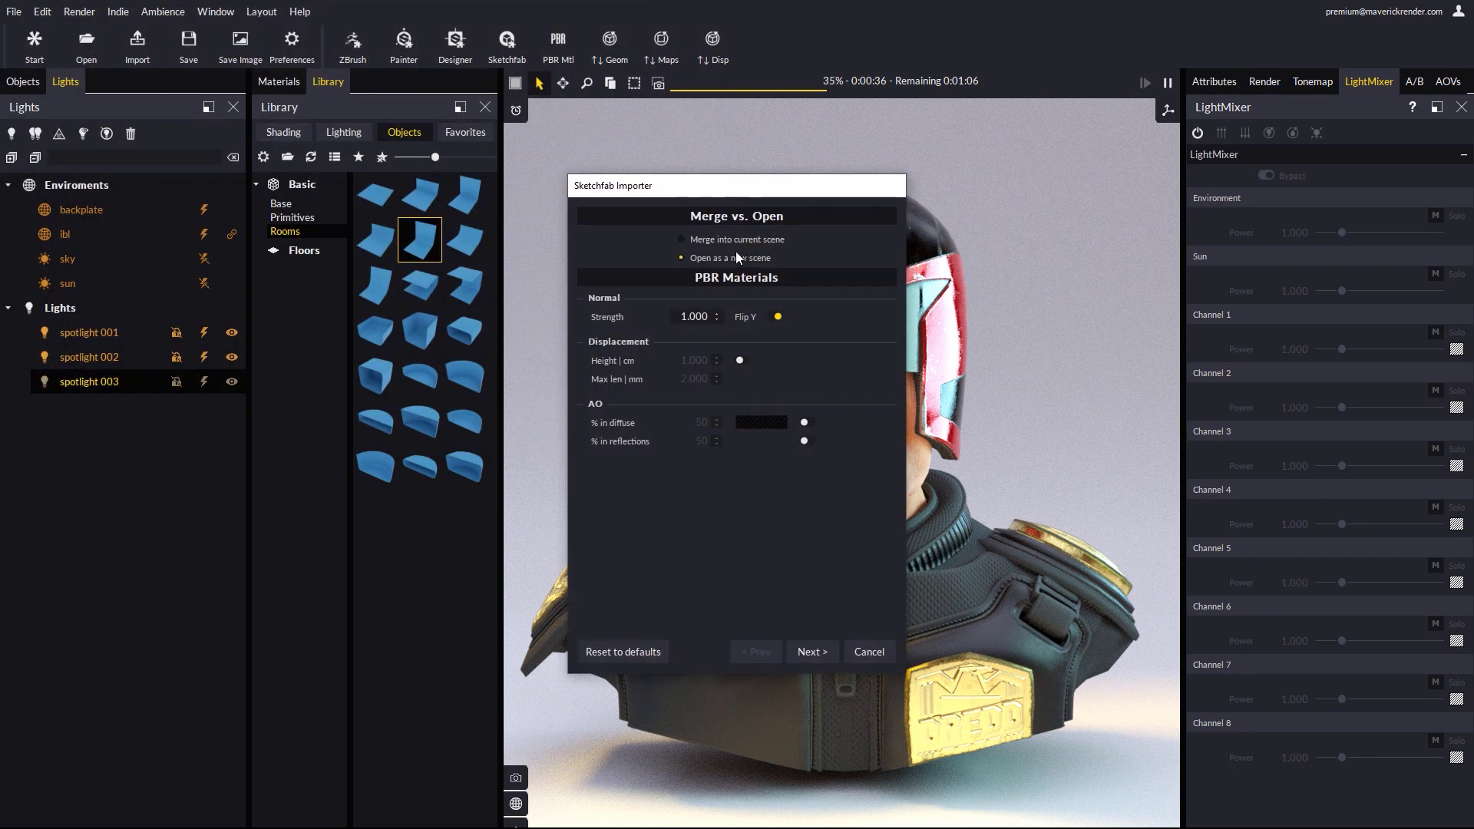
Configure the motorcycle import as a new scene with a dark studio ambience and large (up to 10m) scale
left_click(812, 653)
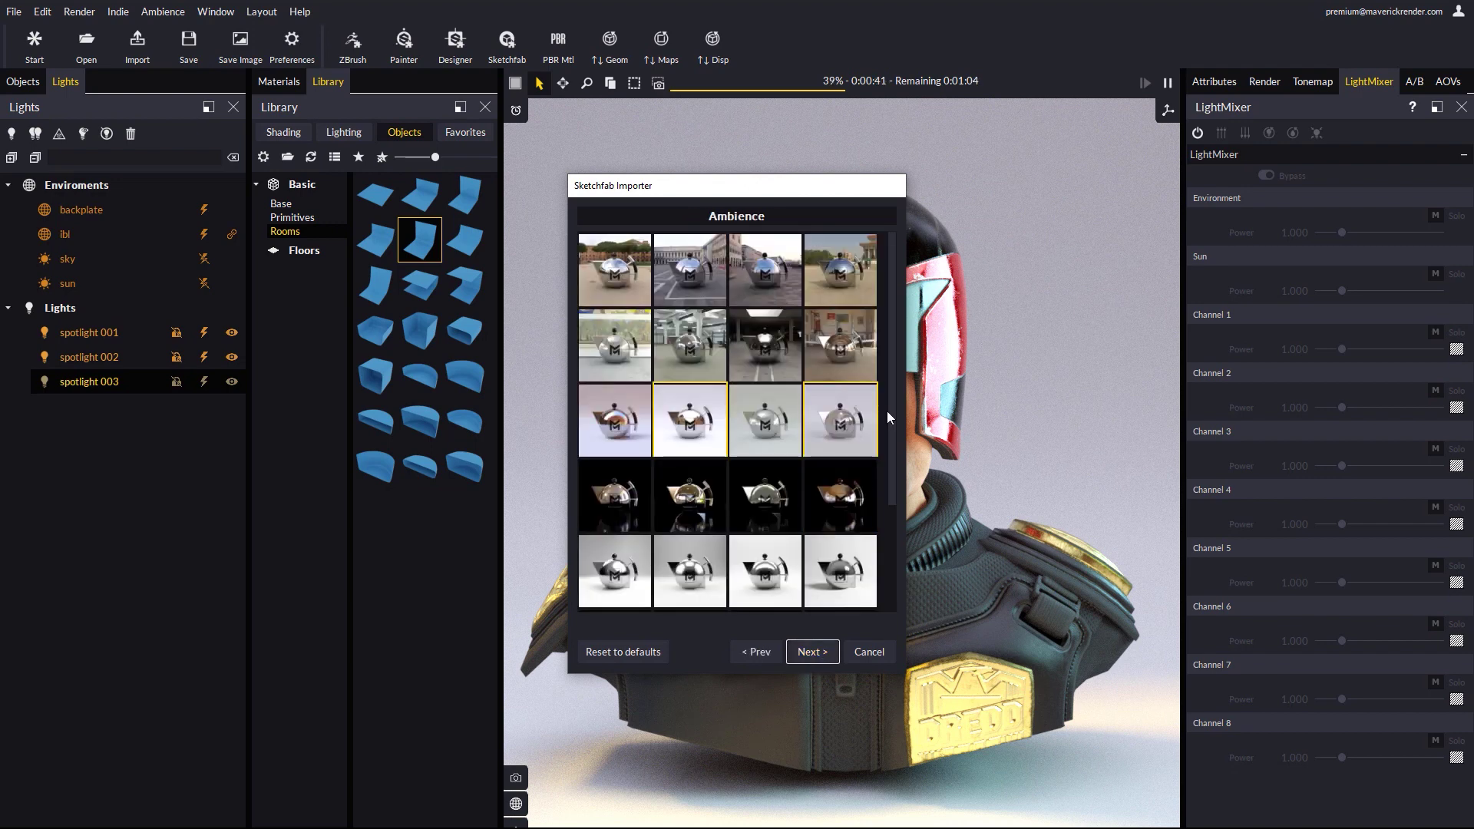
scroll(829, 514, "down", 2)
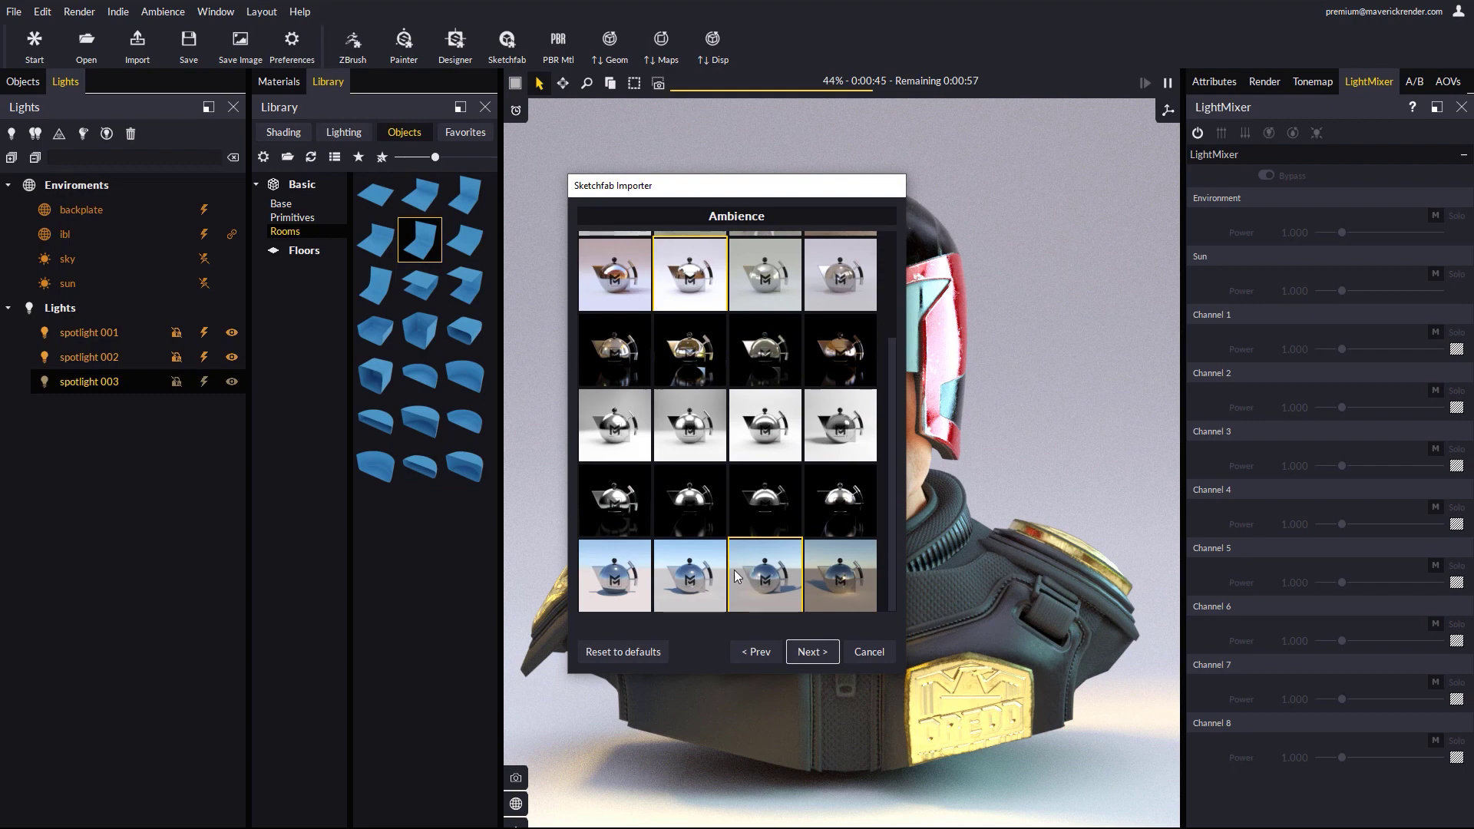
left_click(807, 657)
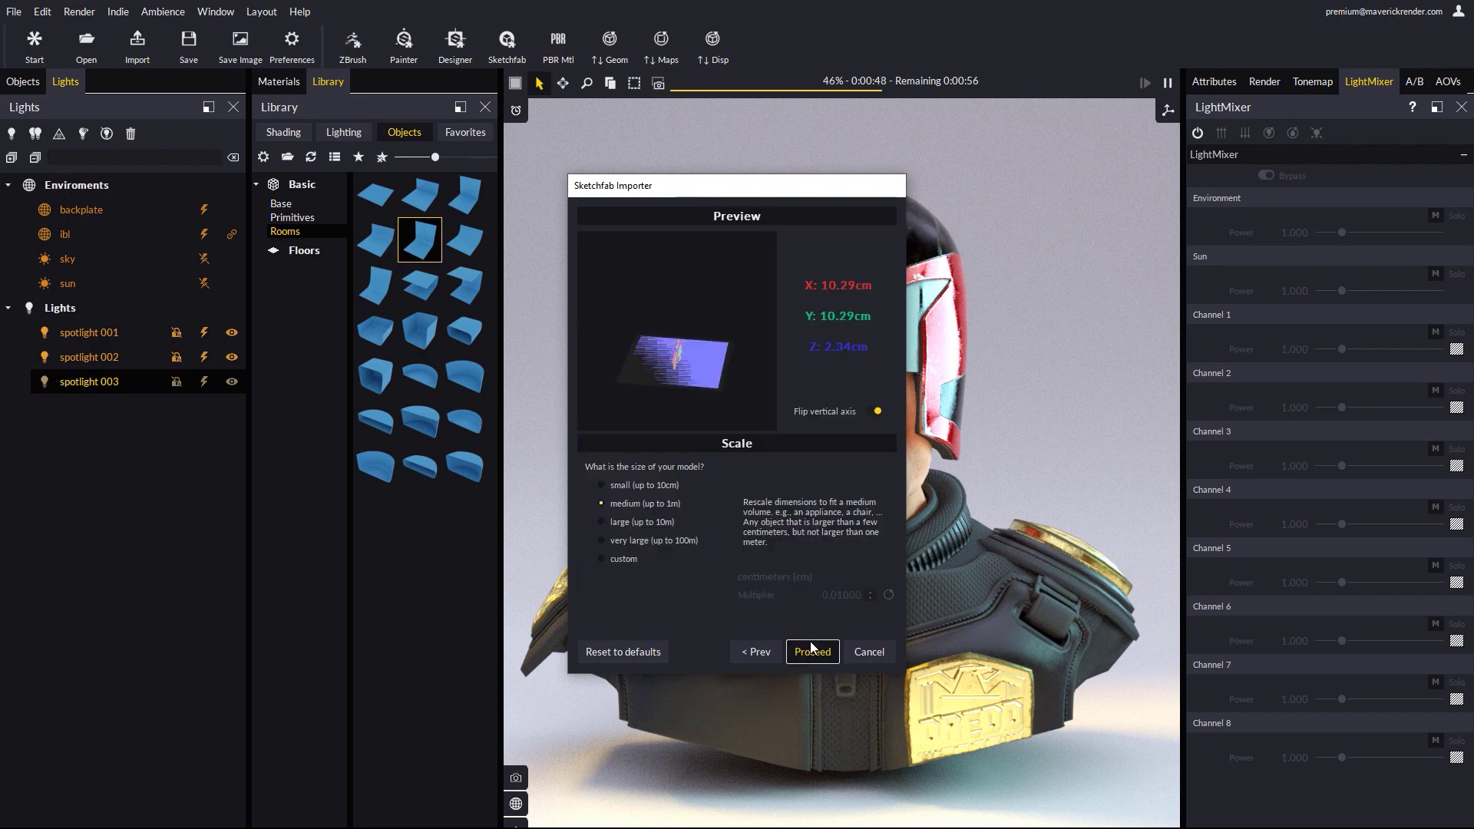
left_click(619, 522)
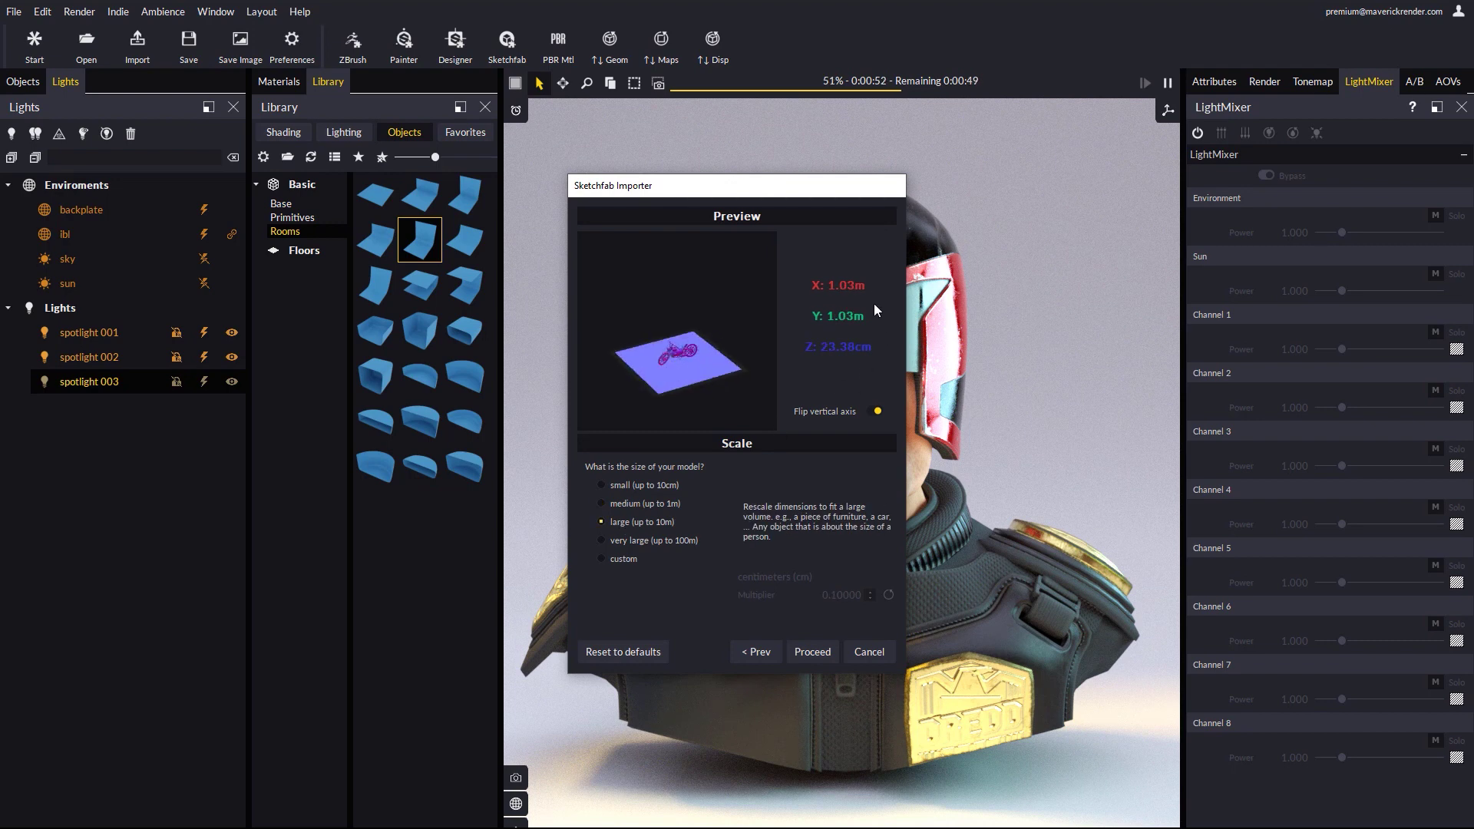
left_click(624, 559)
left_click(813, 577)
left_click(794, 591)
left_click(632, 523)
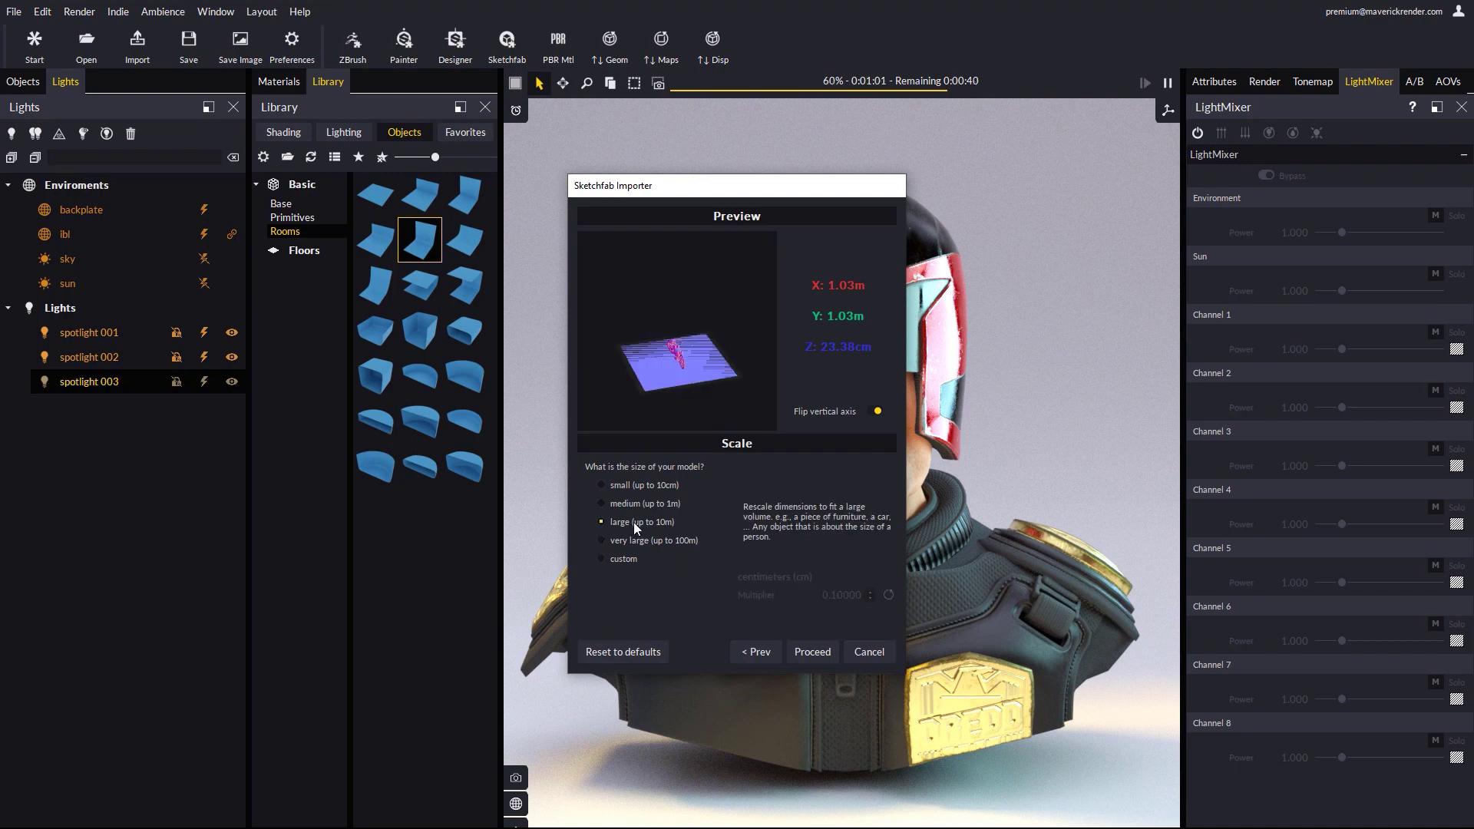
Proceed with the motorcycle import and delete the white ground plane beneath the model
left_click(811, 653)
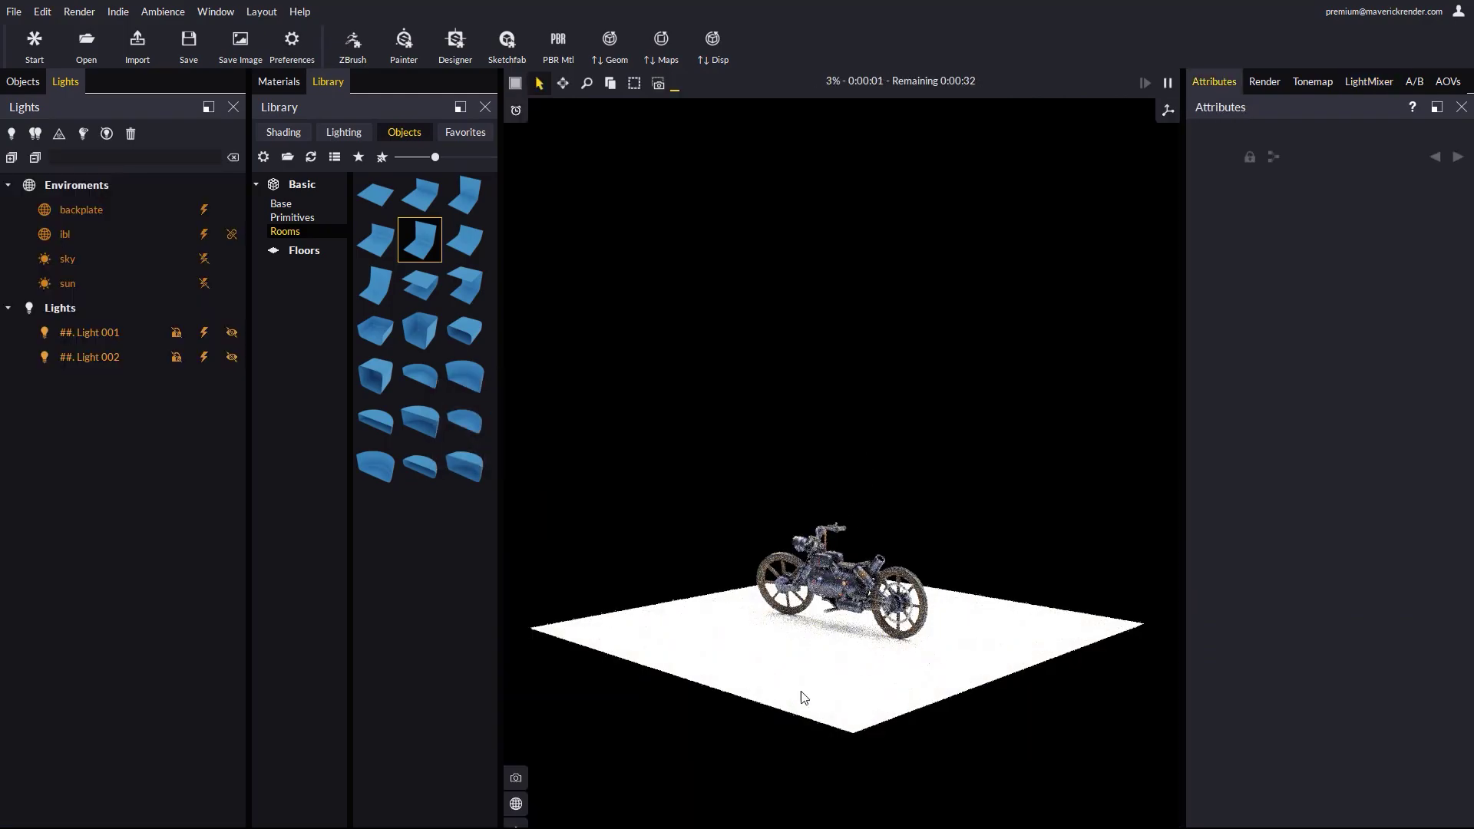
left_click(786, 676)
key("Delete")
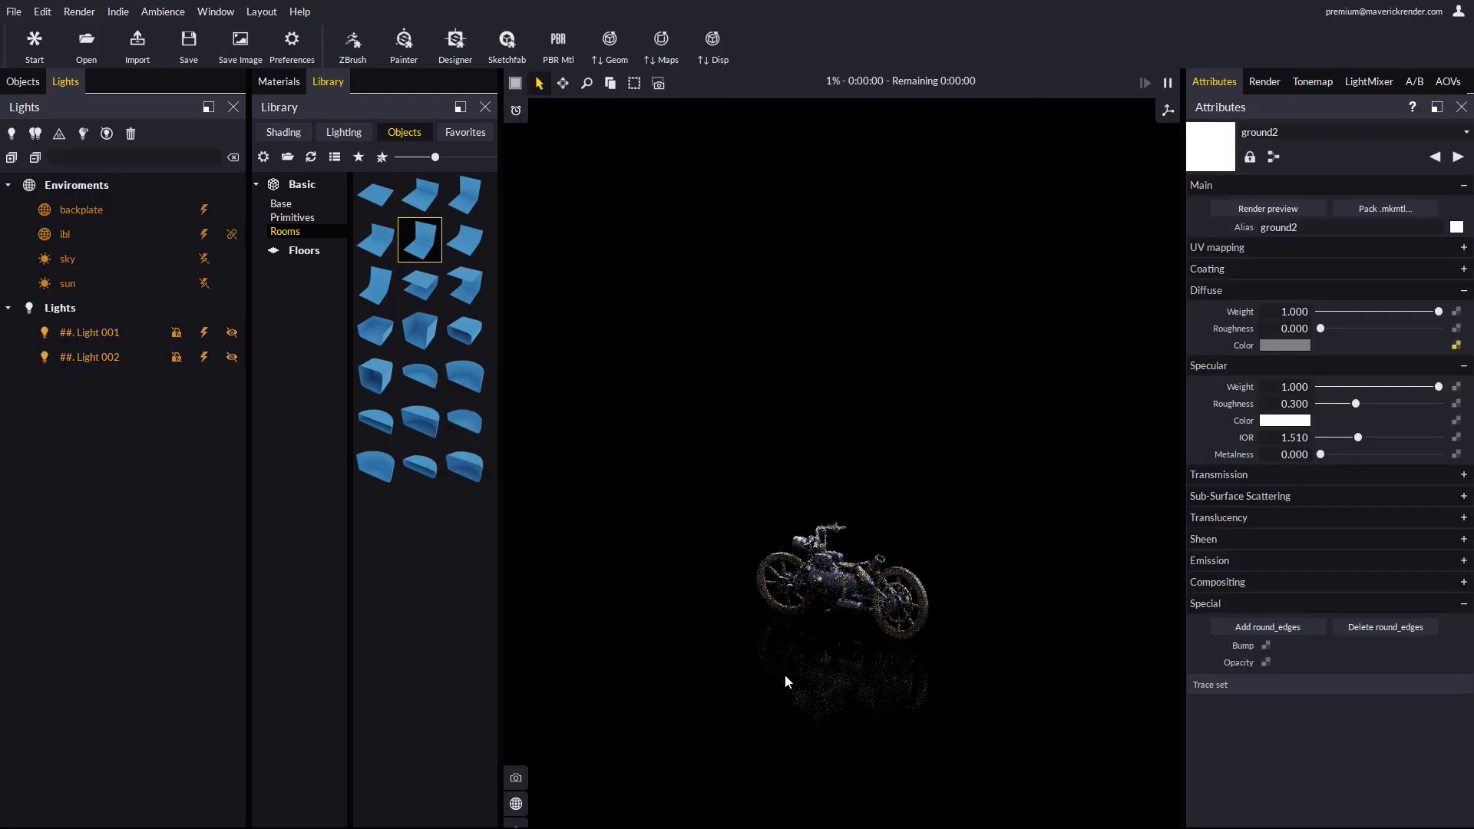
Frame the motorcycle in the view and add a new spotlight to the scene
left_click(817, 592)
key("f")
scroll(815, 593, "down", 5)
scroll(921, 554, "down", 2)
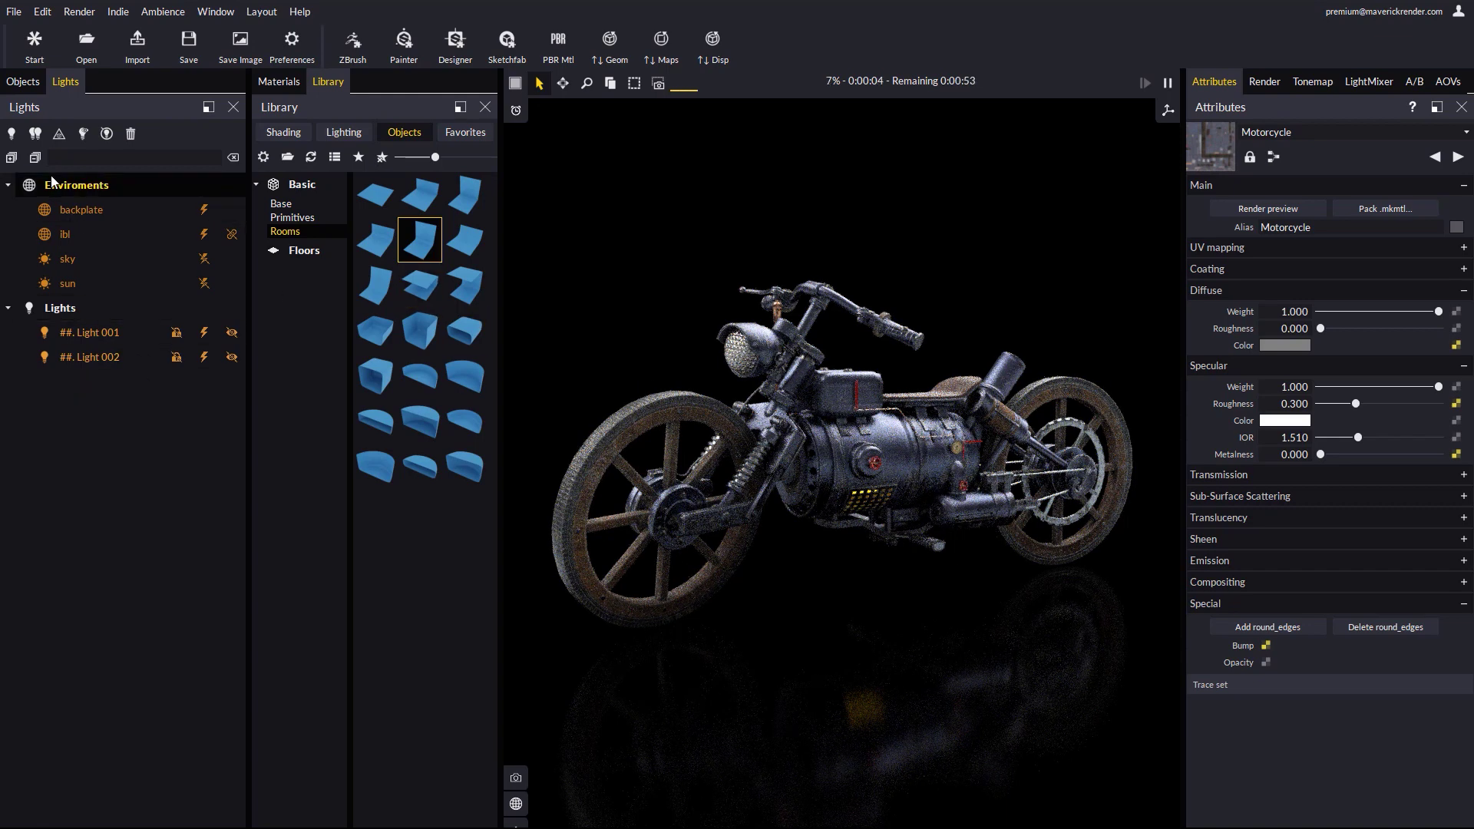
left_click(11, 134)
left_click(62, 253)
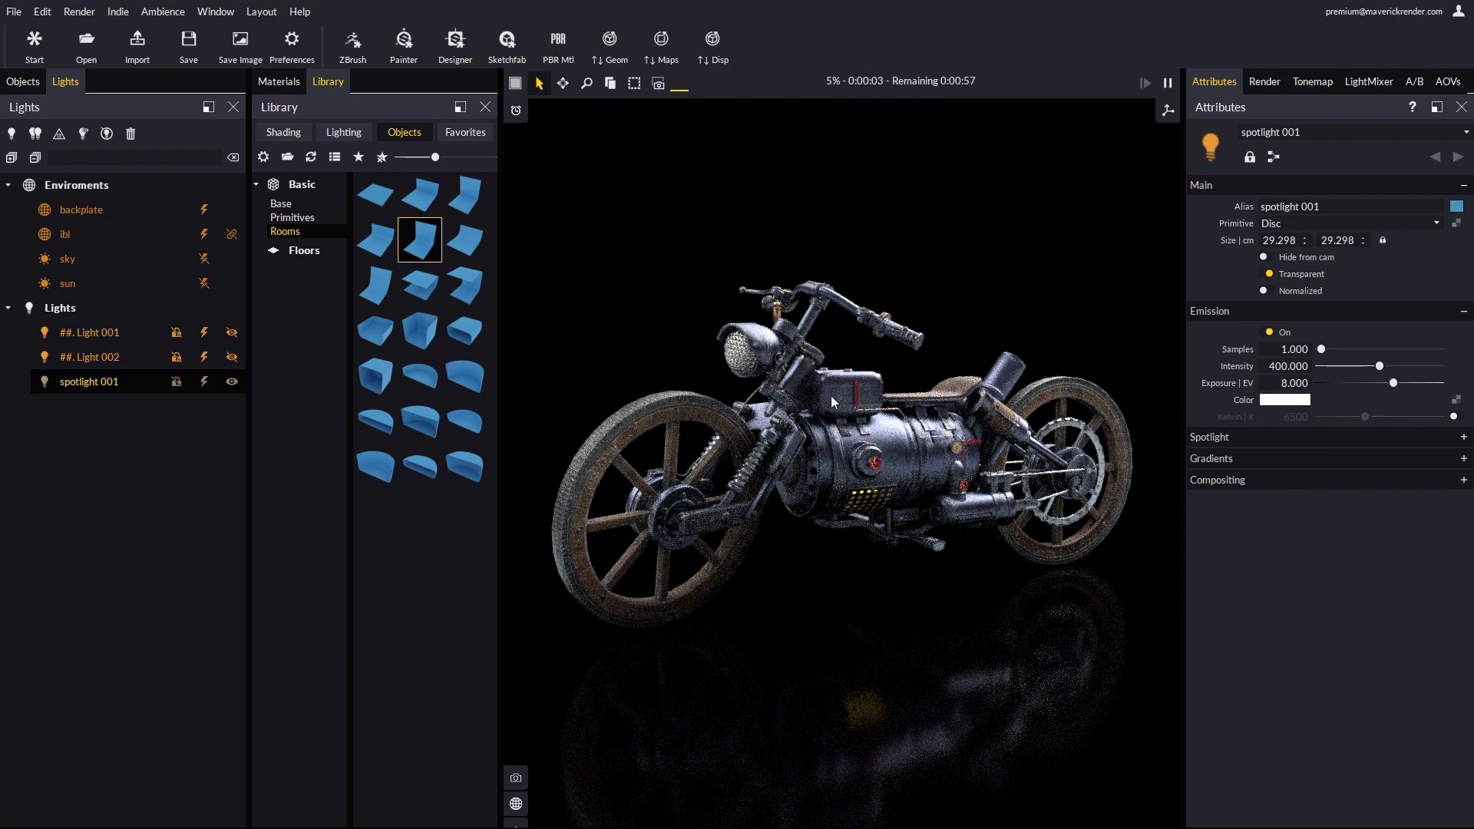
Engage the LightMixer, unmute the Environment, and unmute Channel 1 at power 8.457 and Channel 2 at power 1.270
left_click(1369, 82)
left_click(1197, 134)
left_click(1263, 176)
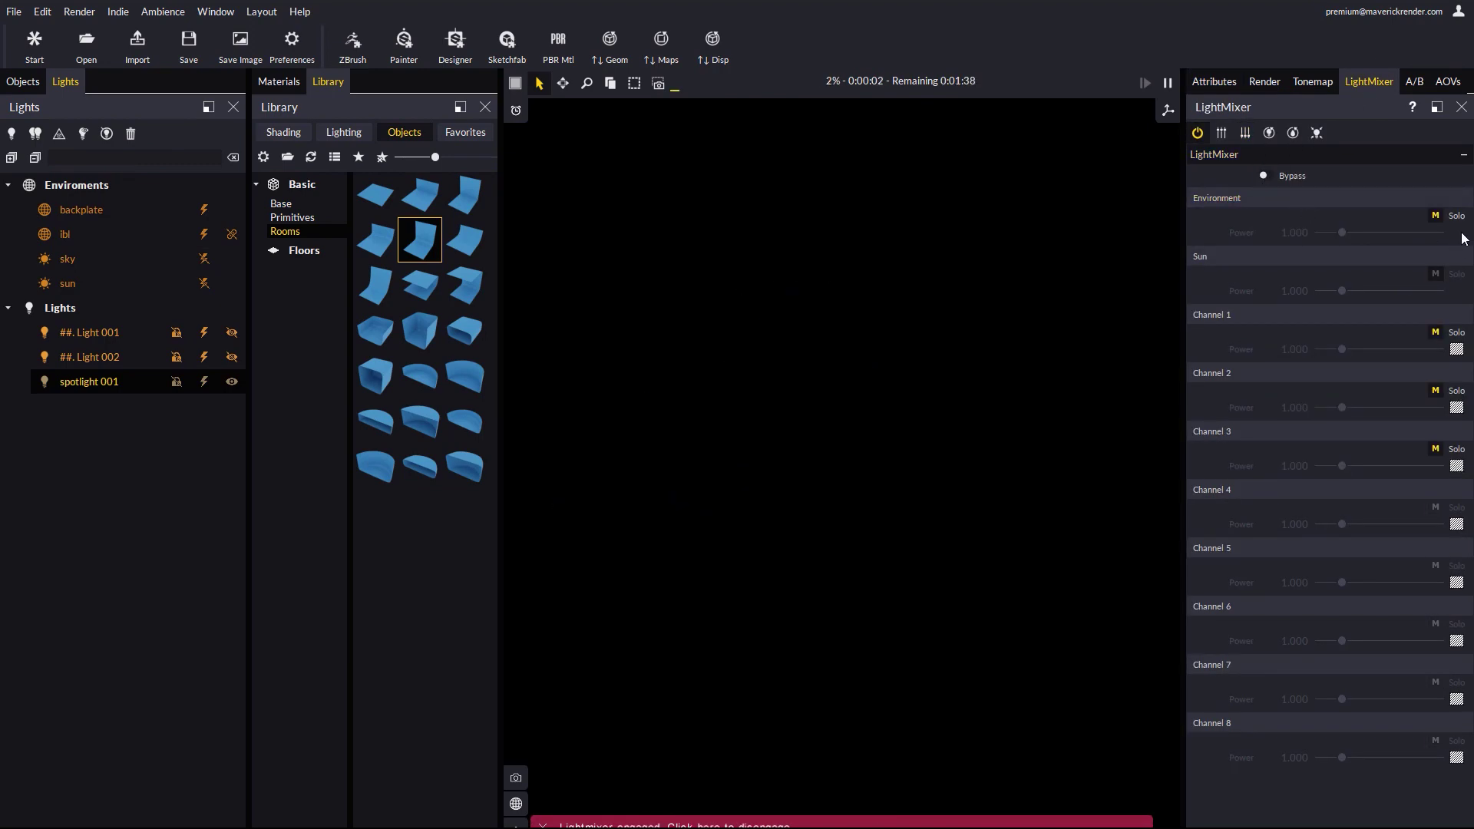
left_click(1435, 216)
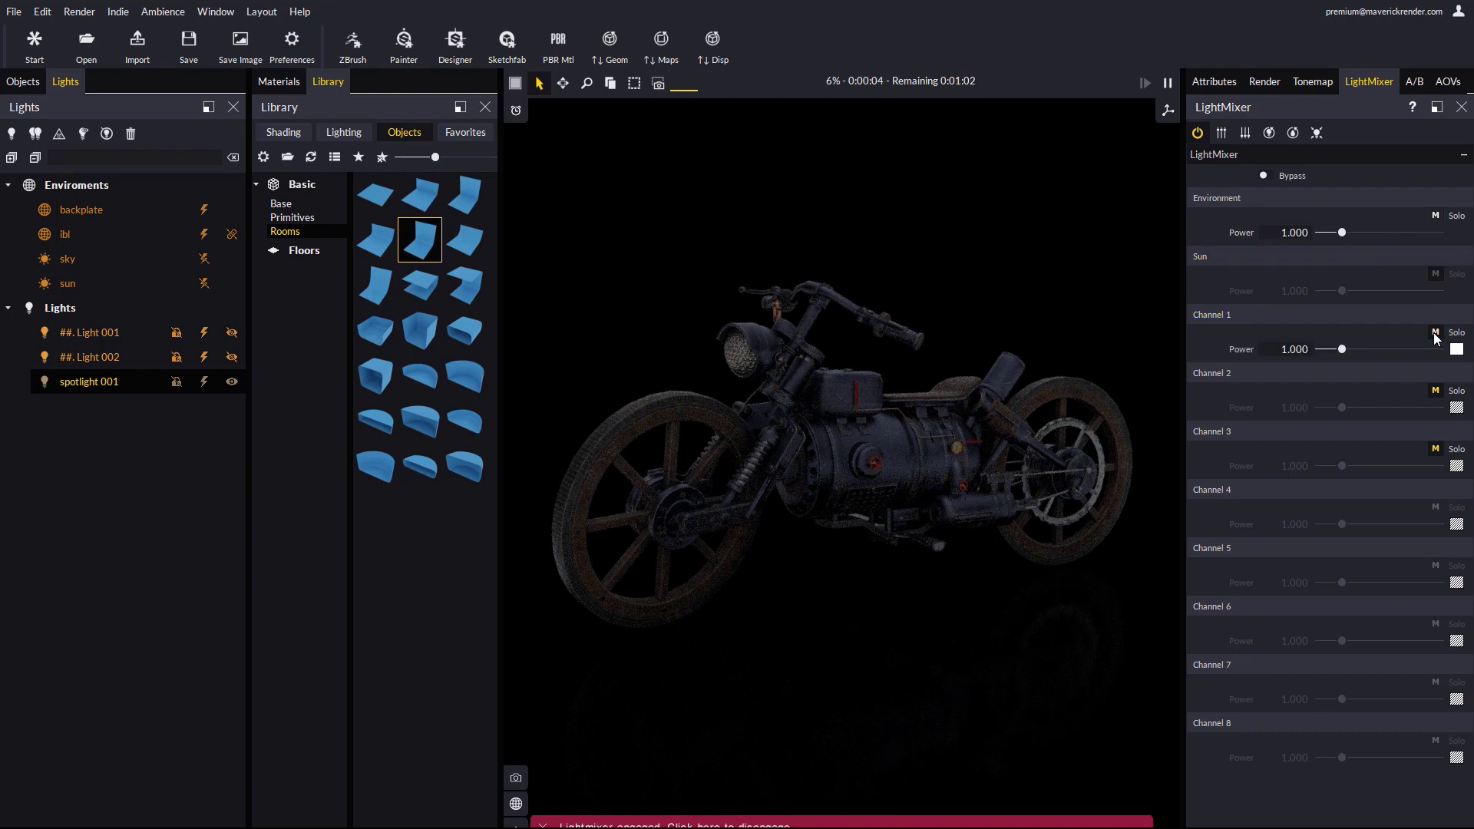
left_click_drag(1342, 350, 1364, 350)
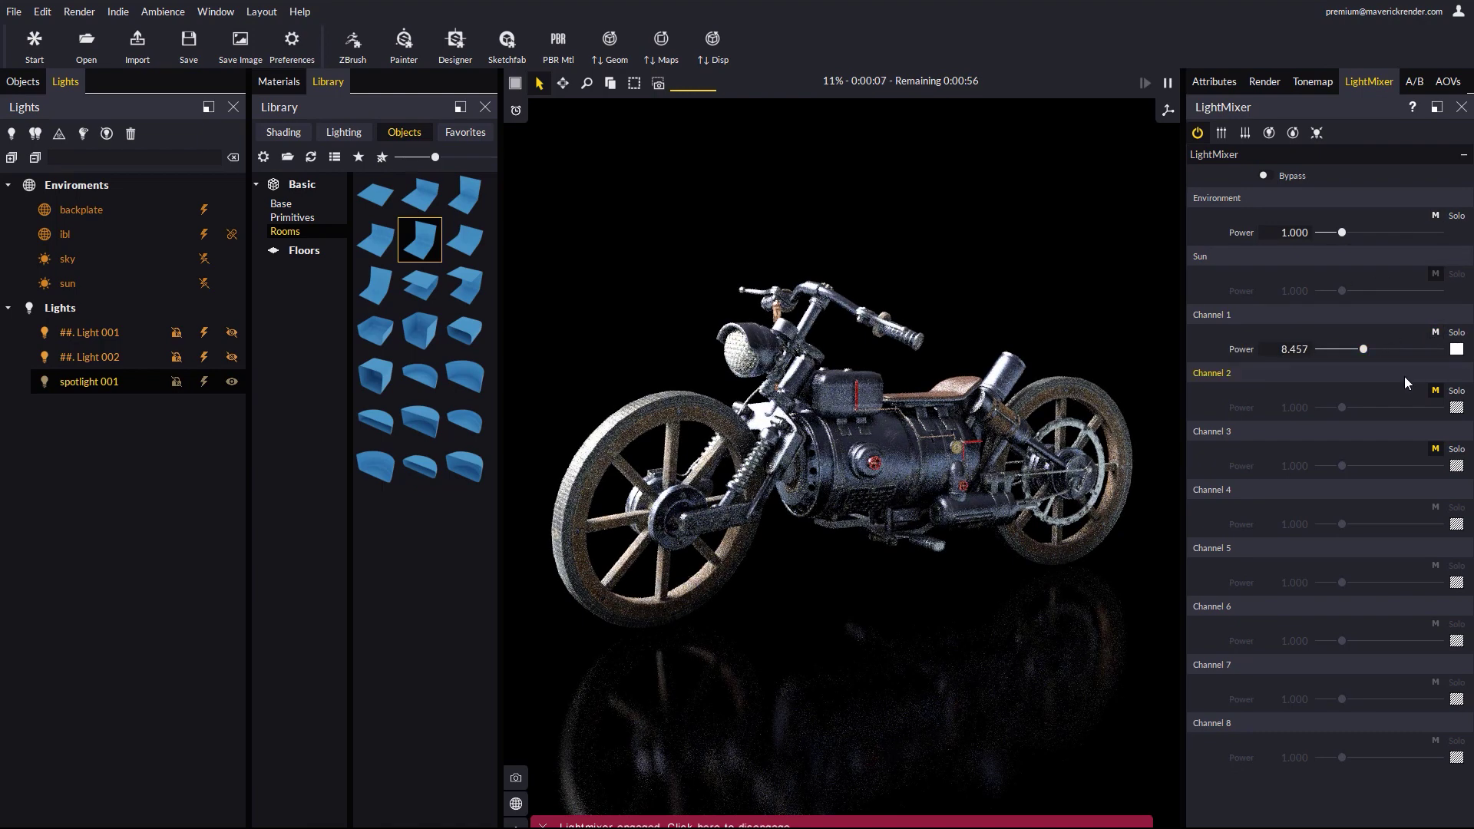
left_click(1434, 391)
left_click_drag(1341, 407, 1345, 408)
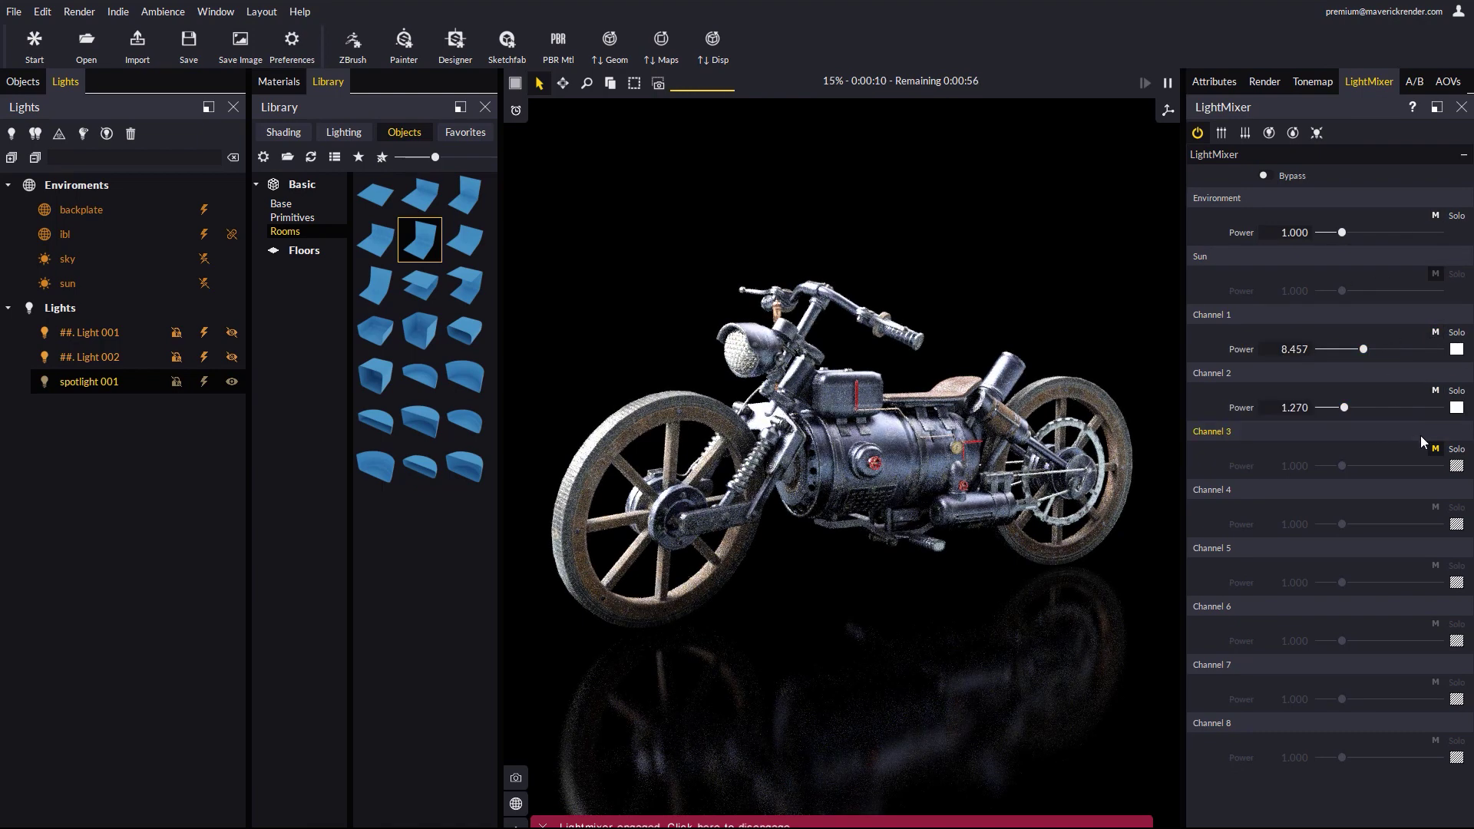
Give light Channel 1 a muted tan color with RGB values 214, 185, 138
left_click(1456, 350)
left_click(1262, 546)
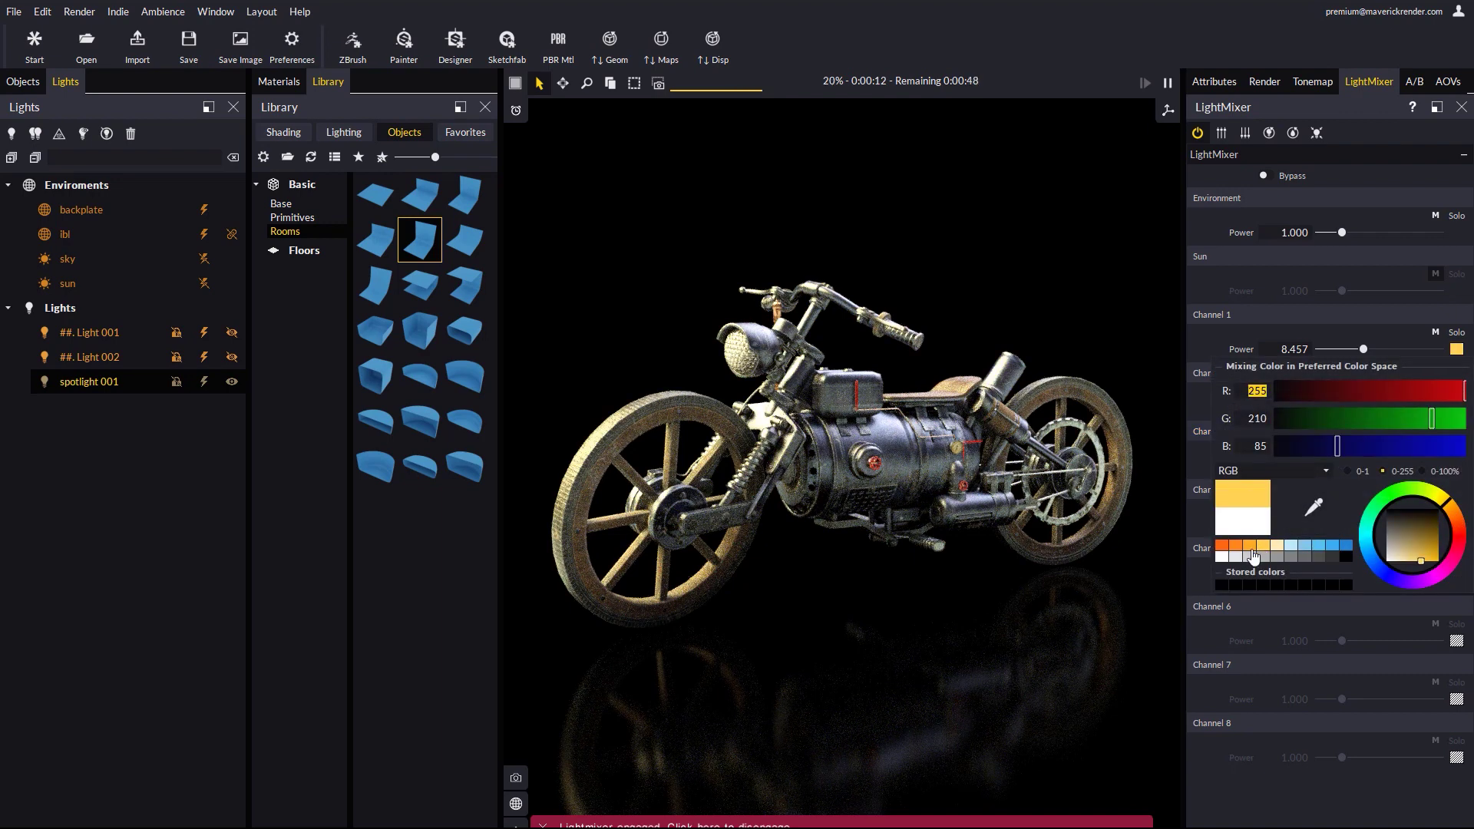
left_click(1250, 546)
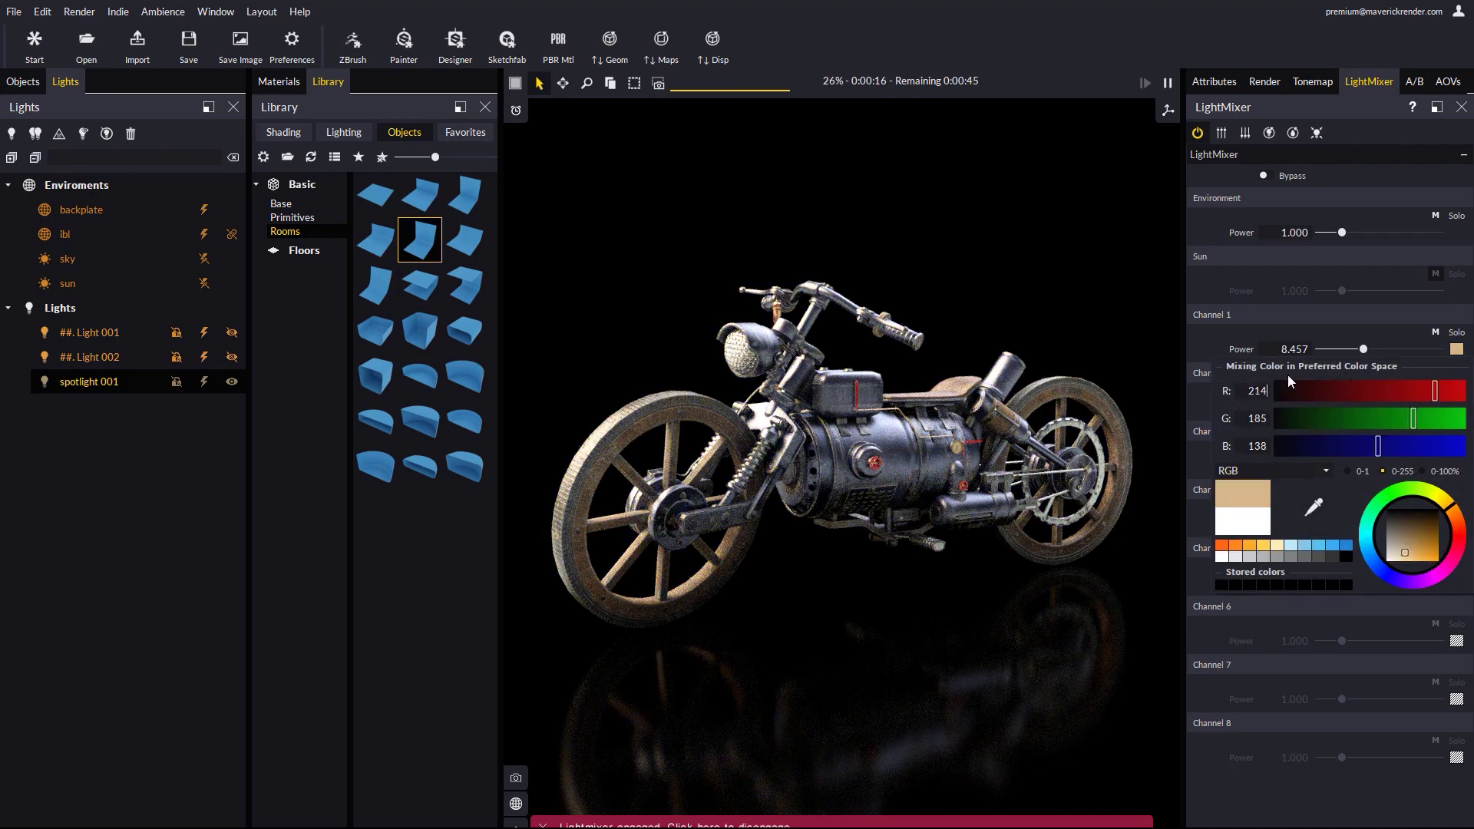
left_click(1262, 346)
Unmute Channel 3 and balance the powers to 5.437 for Channel 3, 0.366 for Channel 2 and 2.567 for Channel 1
left_click(1434, 449)
left_click_drag(1342, 466, 1358, 466)
left_click_drag(1345, 407, 1333, 408)
left_click_drag(1363, 350, 1344, 352)
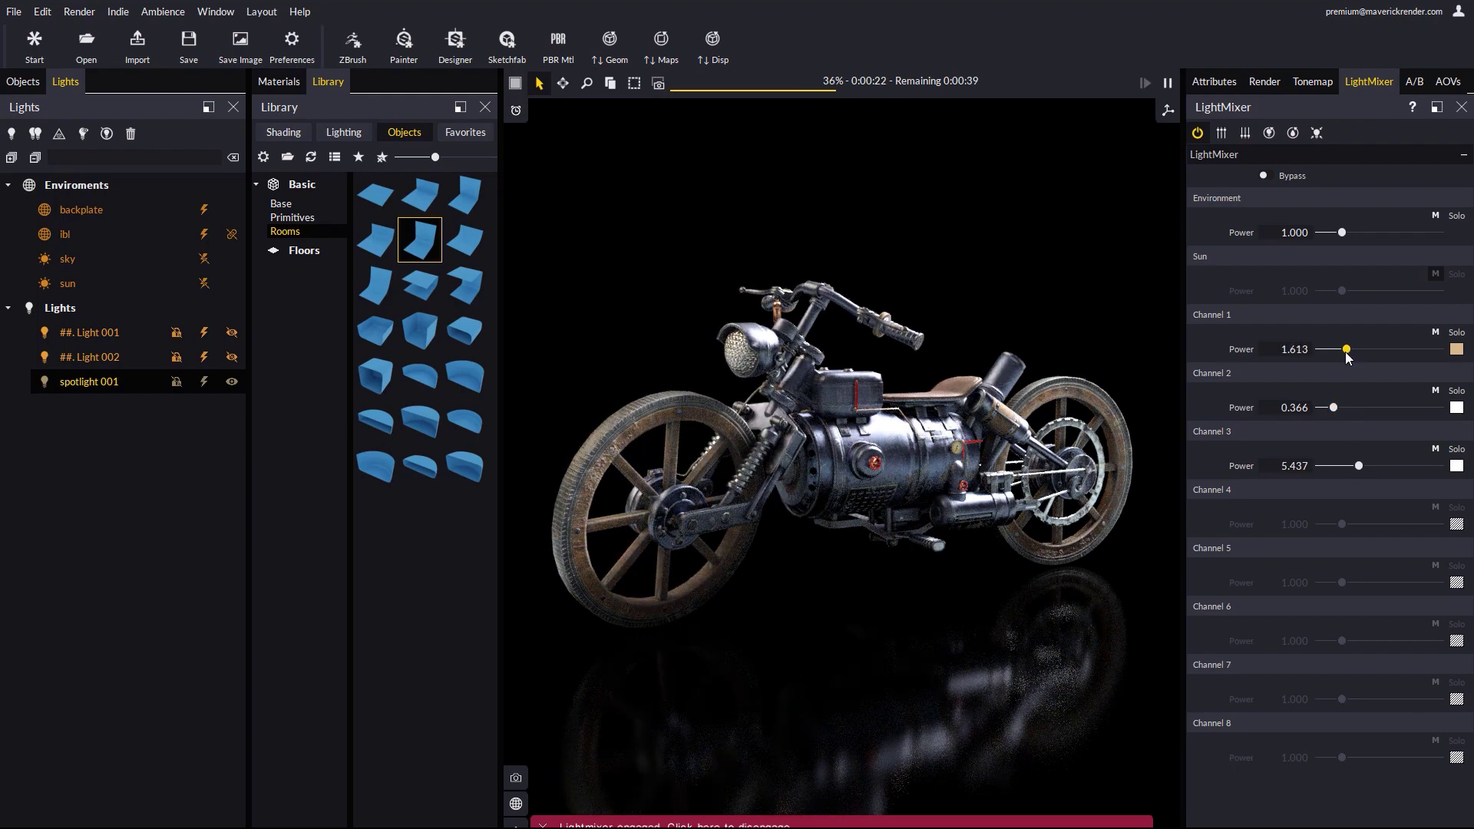
Consolidate the LightMixer changes into the motorcycle scene's lights
left_click(1316, 133)
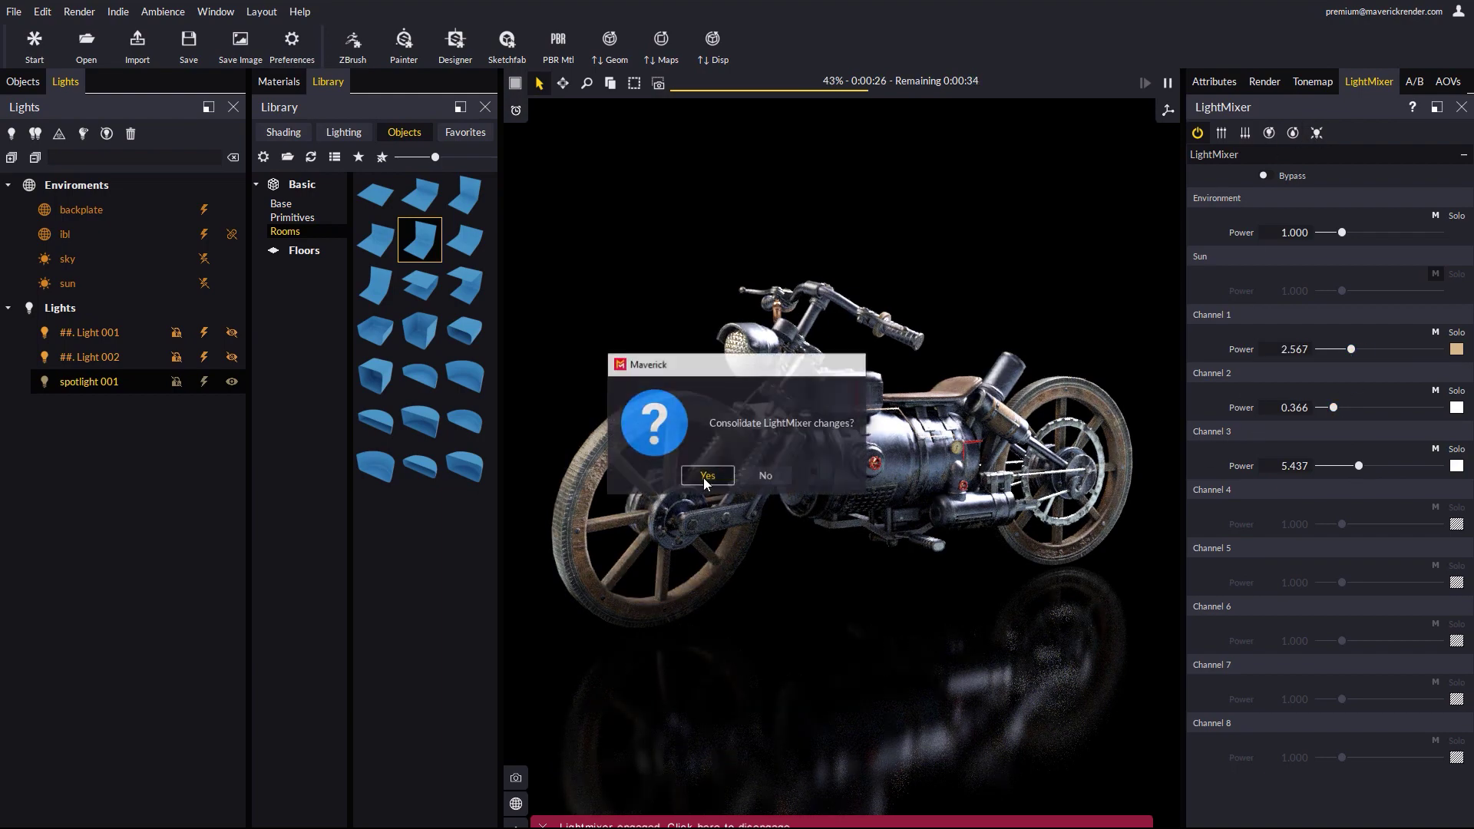
left_click(704, 476)
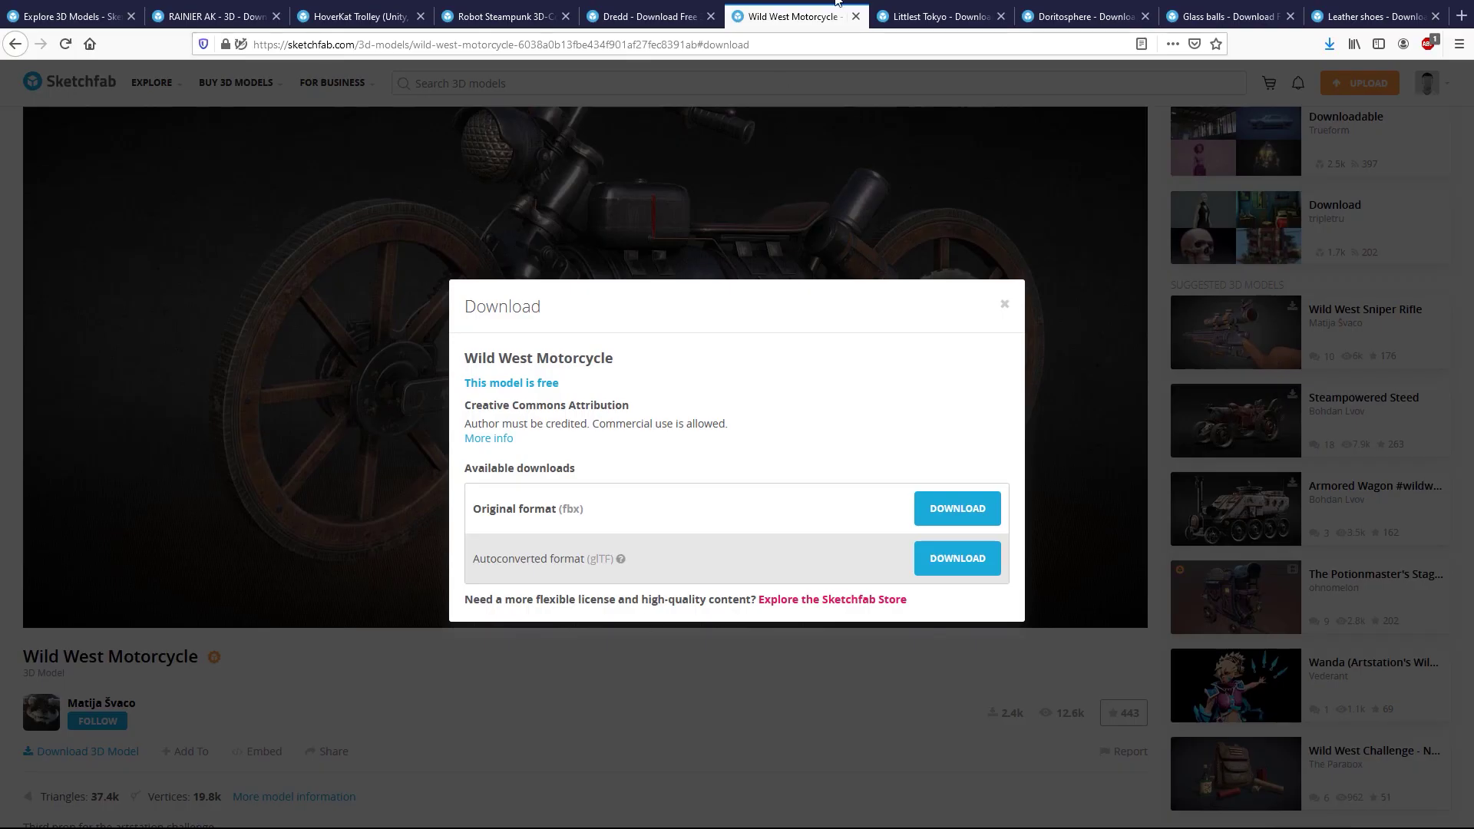
Switch to Sketchfab in the browser and open the download options for the Littlest Tokyo model
left_click(921, 16)
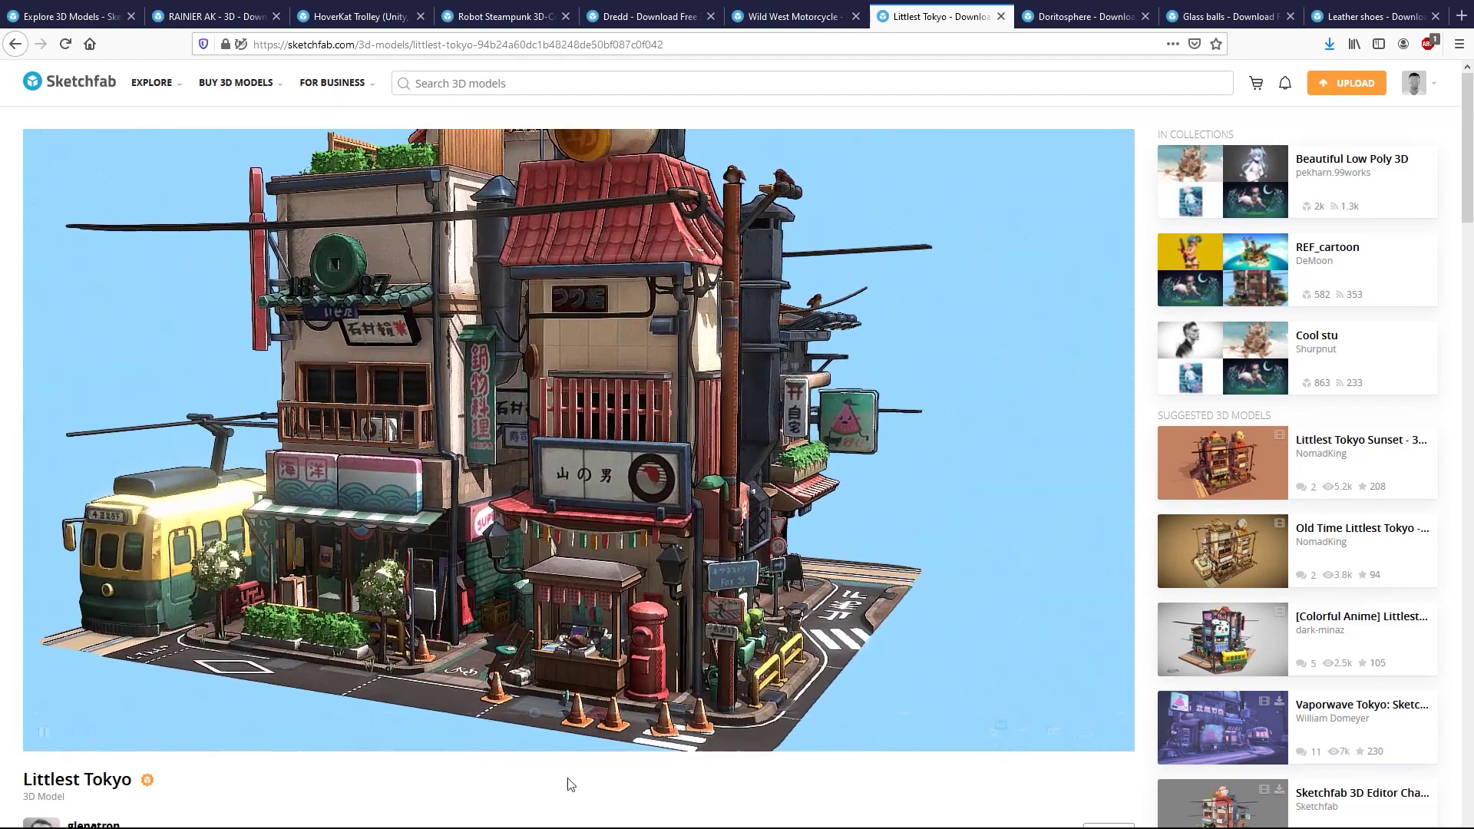
scroll(568, 783, "down", 3)
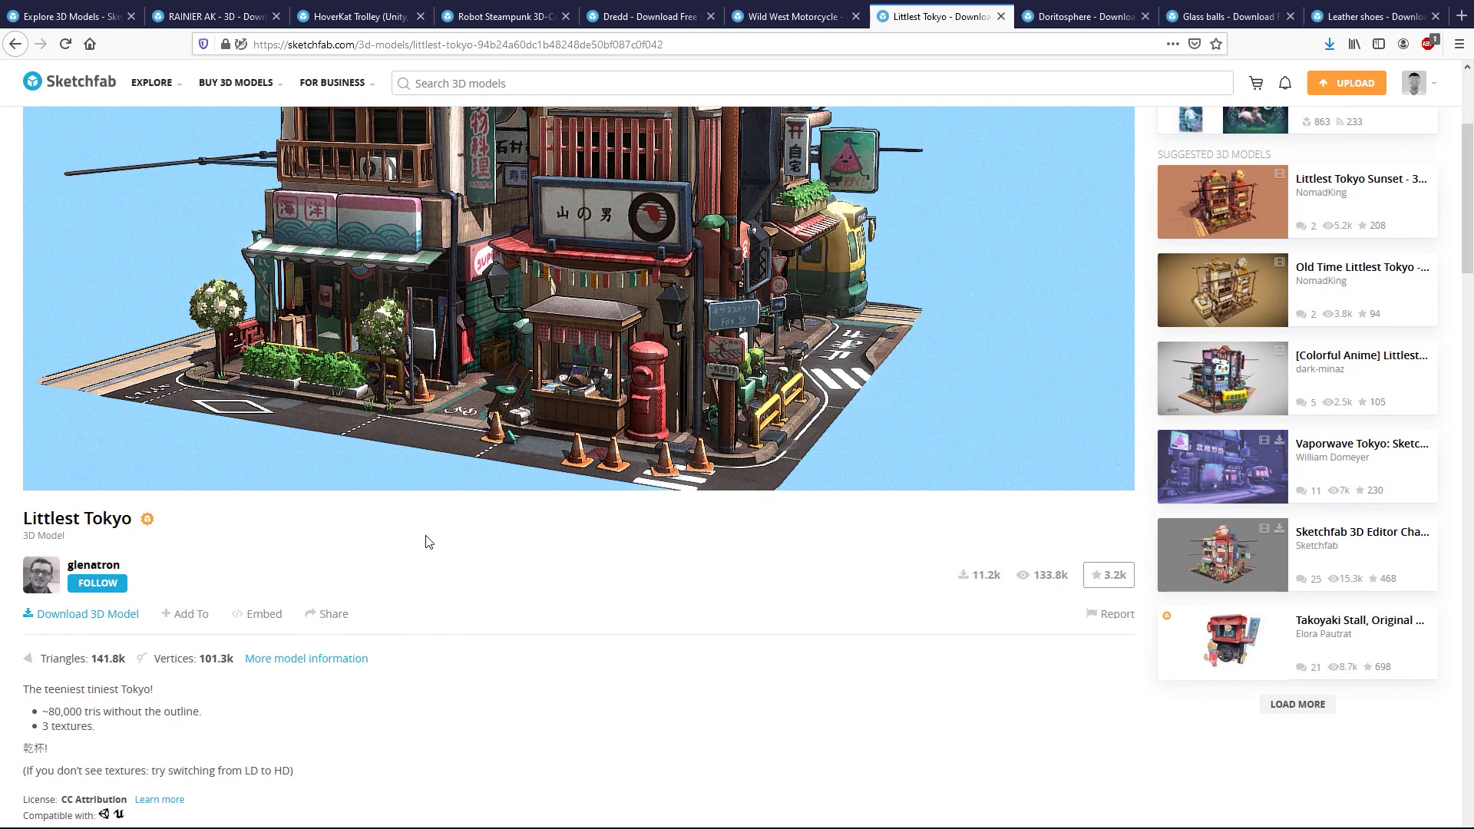
left_click(88, 614)
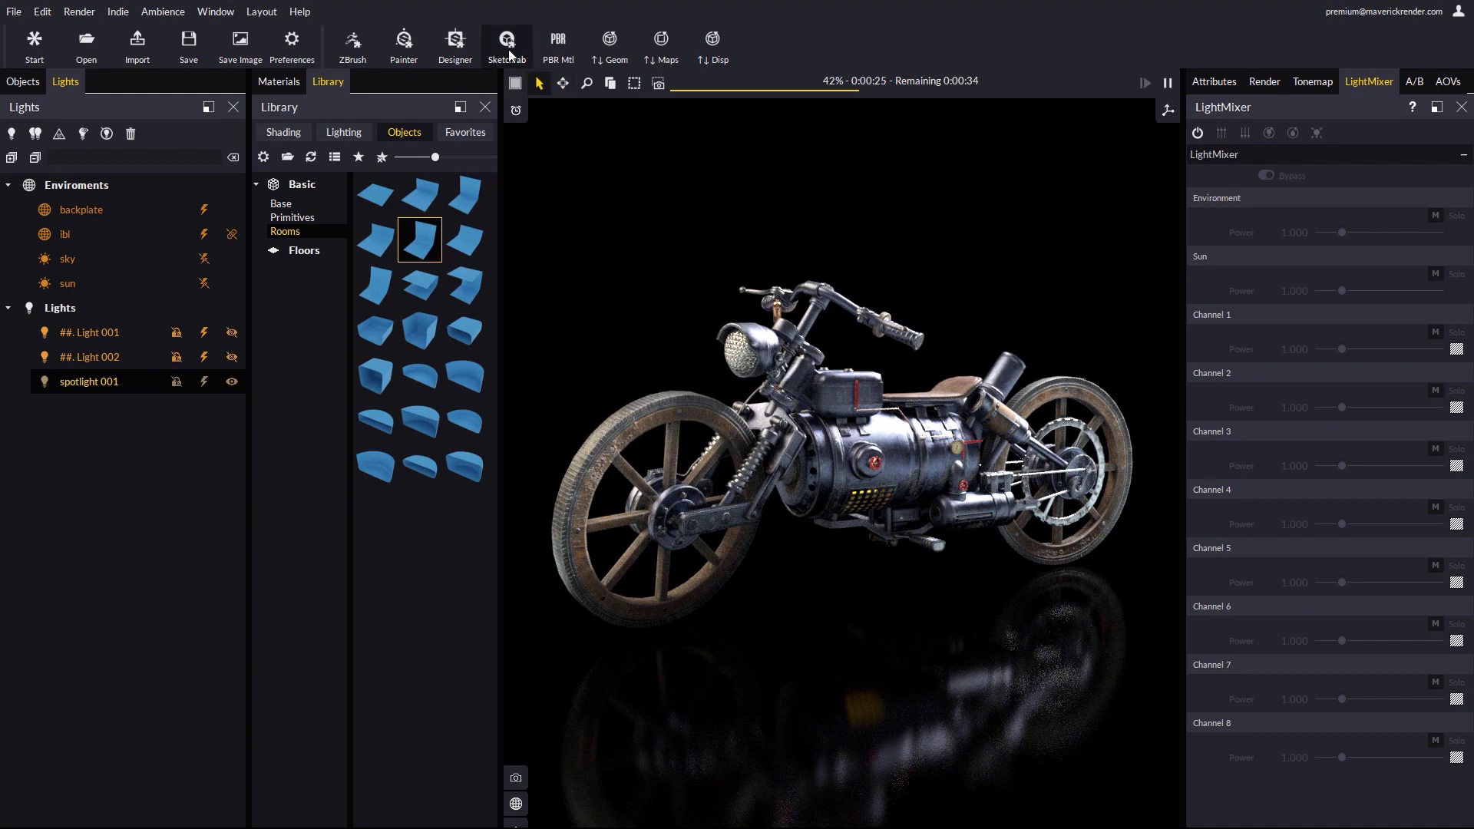
Switch to Maverick, start a Sketchfab import without saving the motorcycle scene, and open the model file from the littlest_tokyo folder
left_click(509, 53)
left_click(733, 476)
left_click(298, 38)
double_click(299, 194)
left_click(291, 128)
left_click(606, 434)
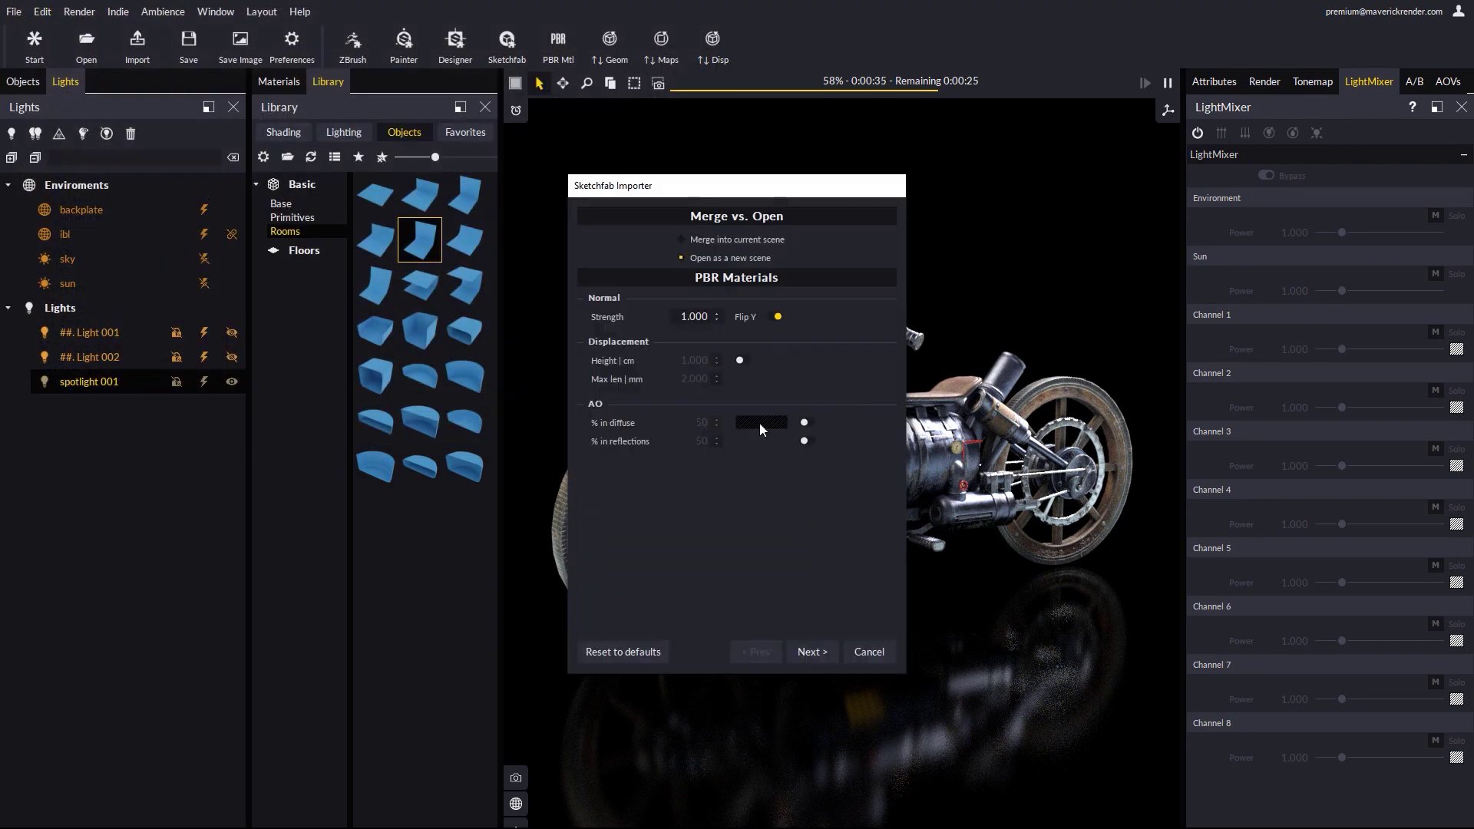
Import Littlest Tokyo as a new scene with an outdoor city-square ambience and large (up to 10m) scale
left_click(806, 654)
scroll(811, 420, "up", 1)
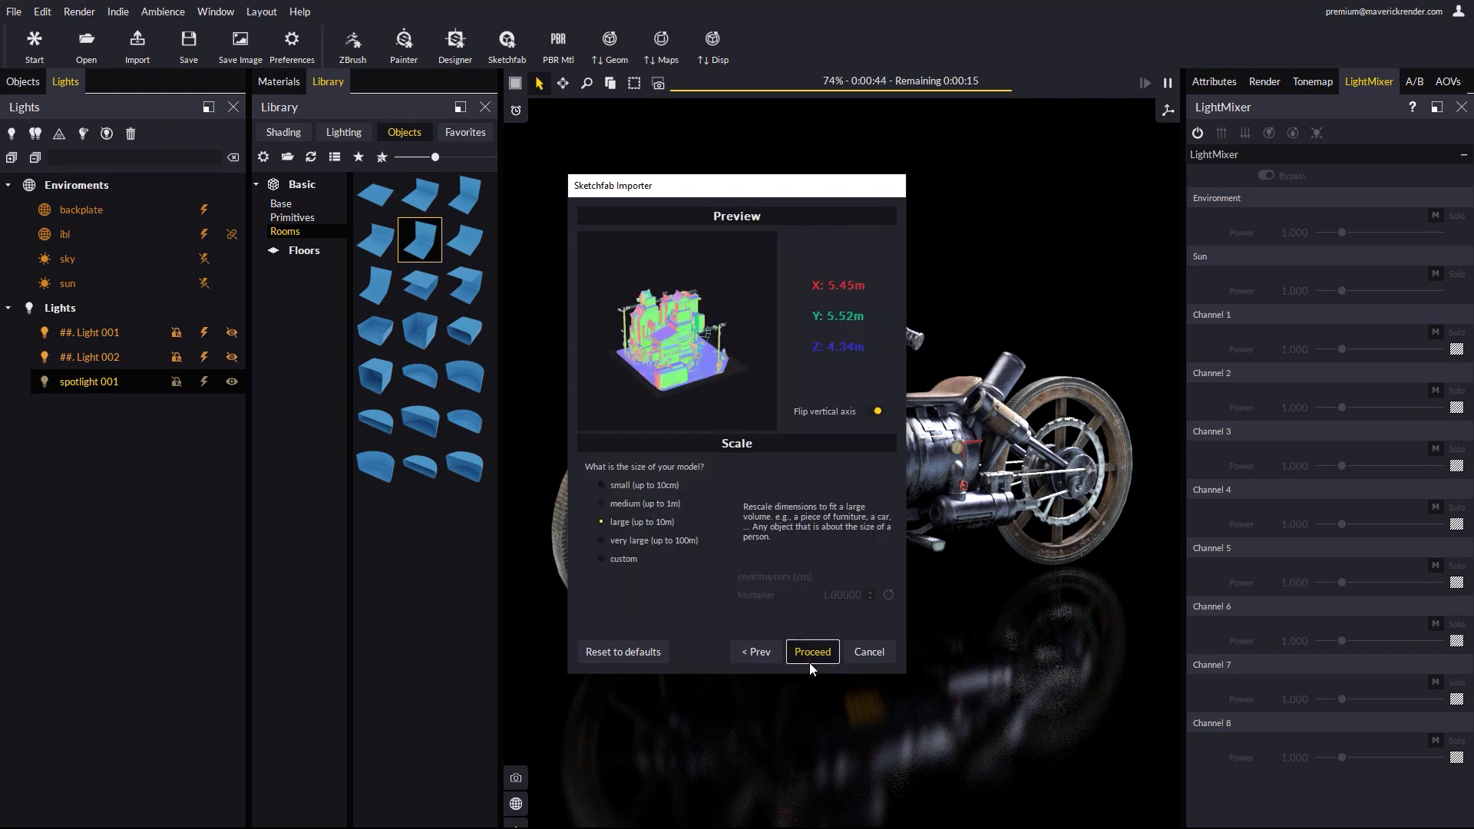
left_click(812, 653)
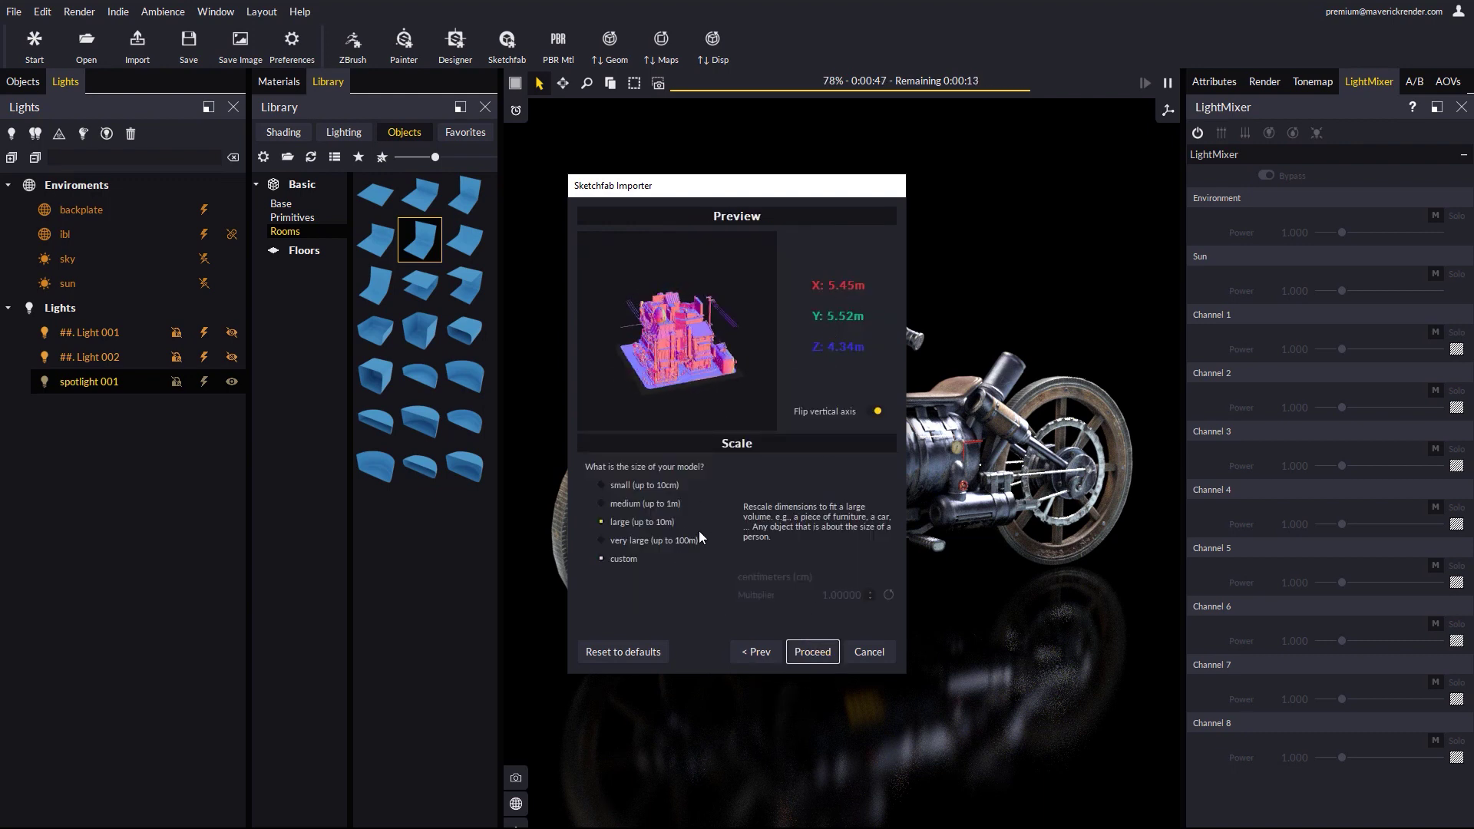
left_click(806, 654)
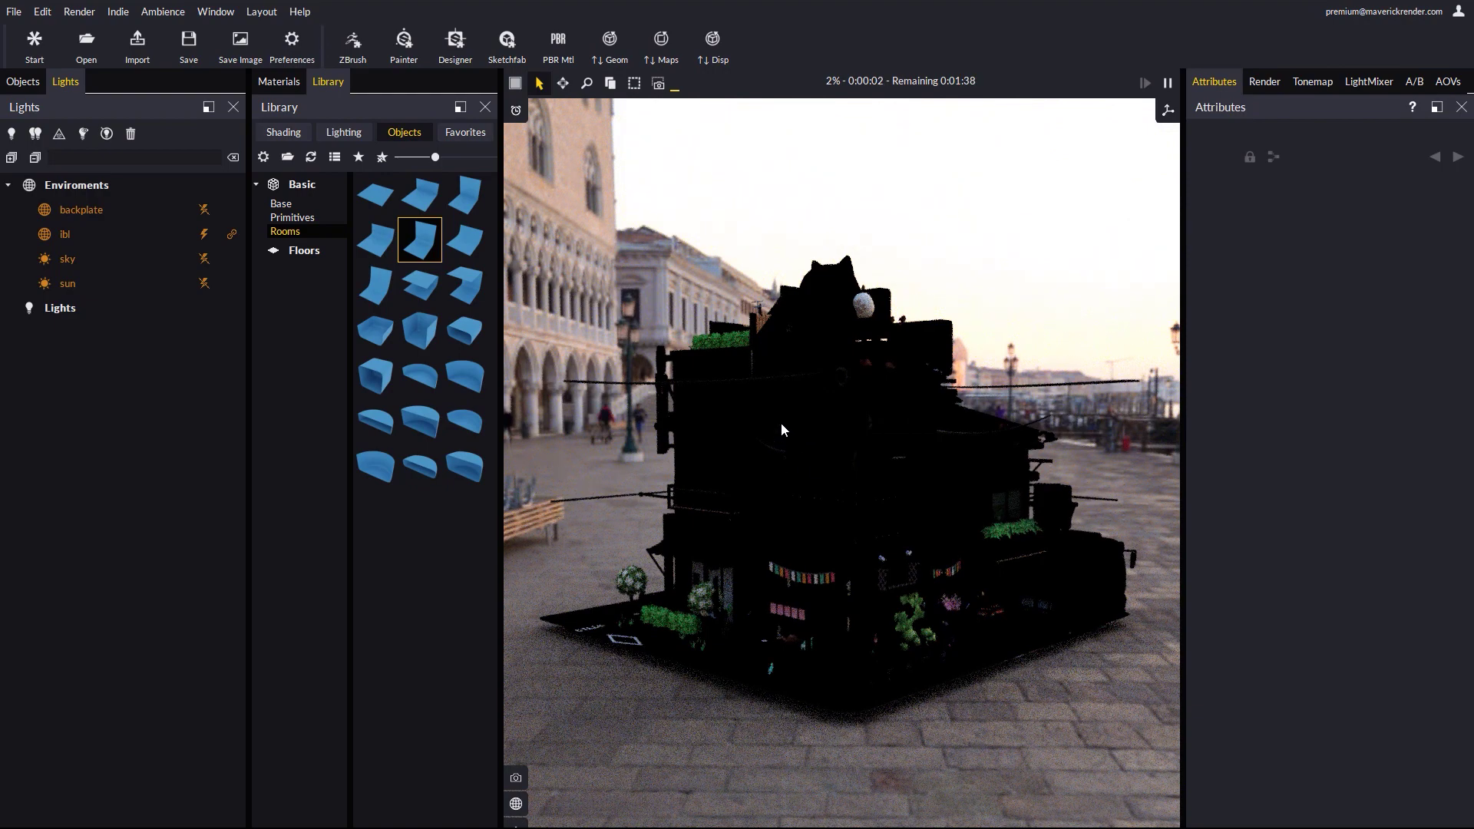
Disable rendering of the black outline geometry covering the buildings and the tram
left_click(781, 424)
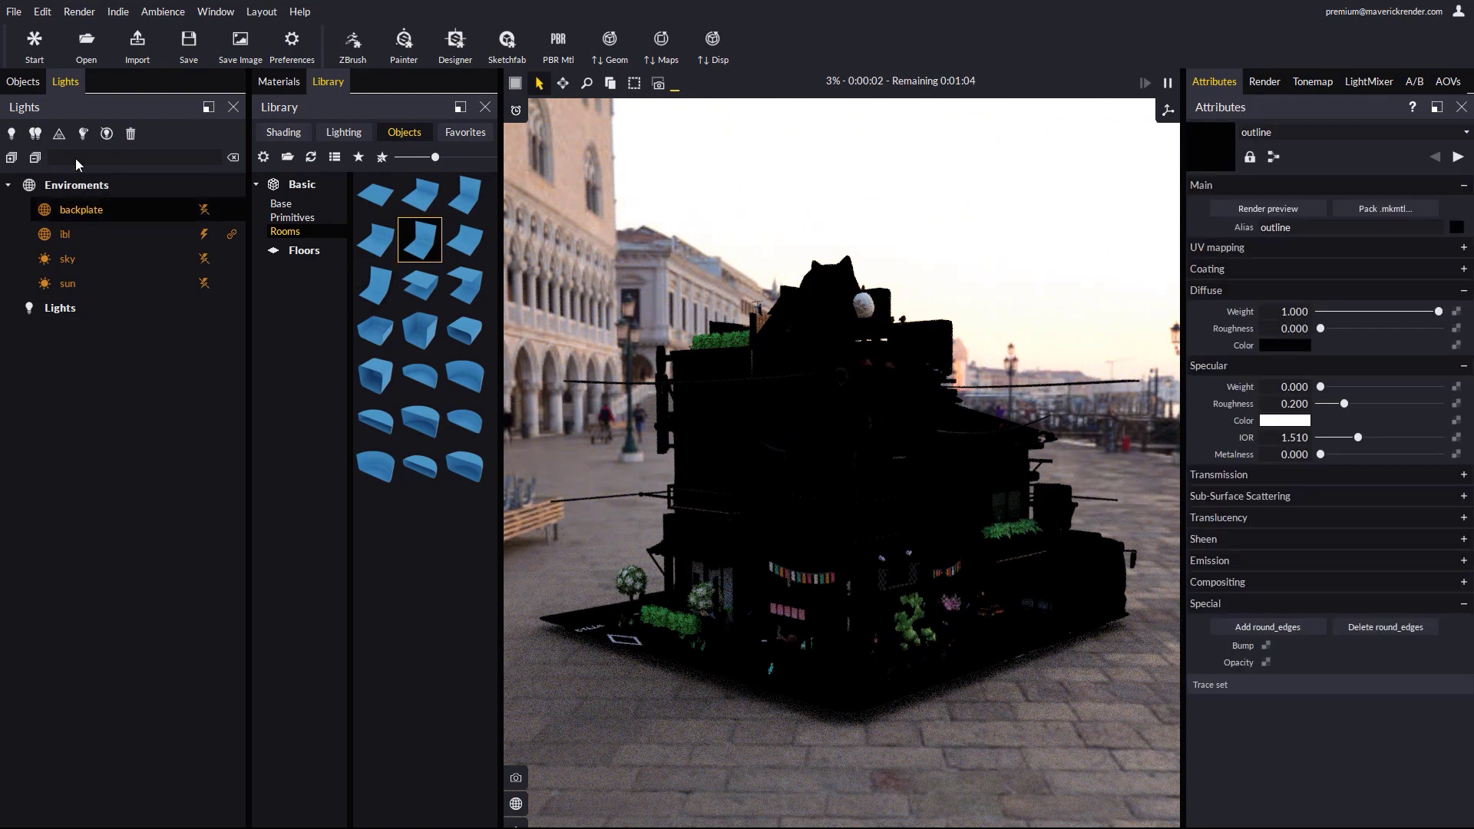
left_click(23, 82)
left_click(204, 505)
left_click(1089, 593)
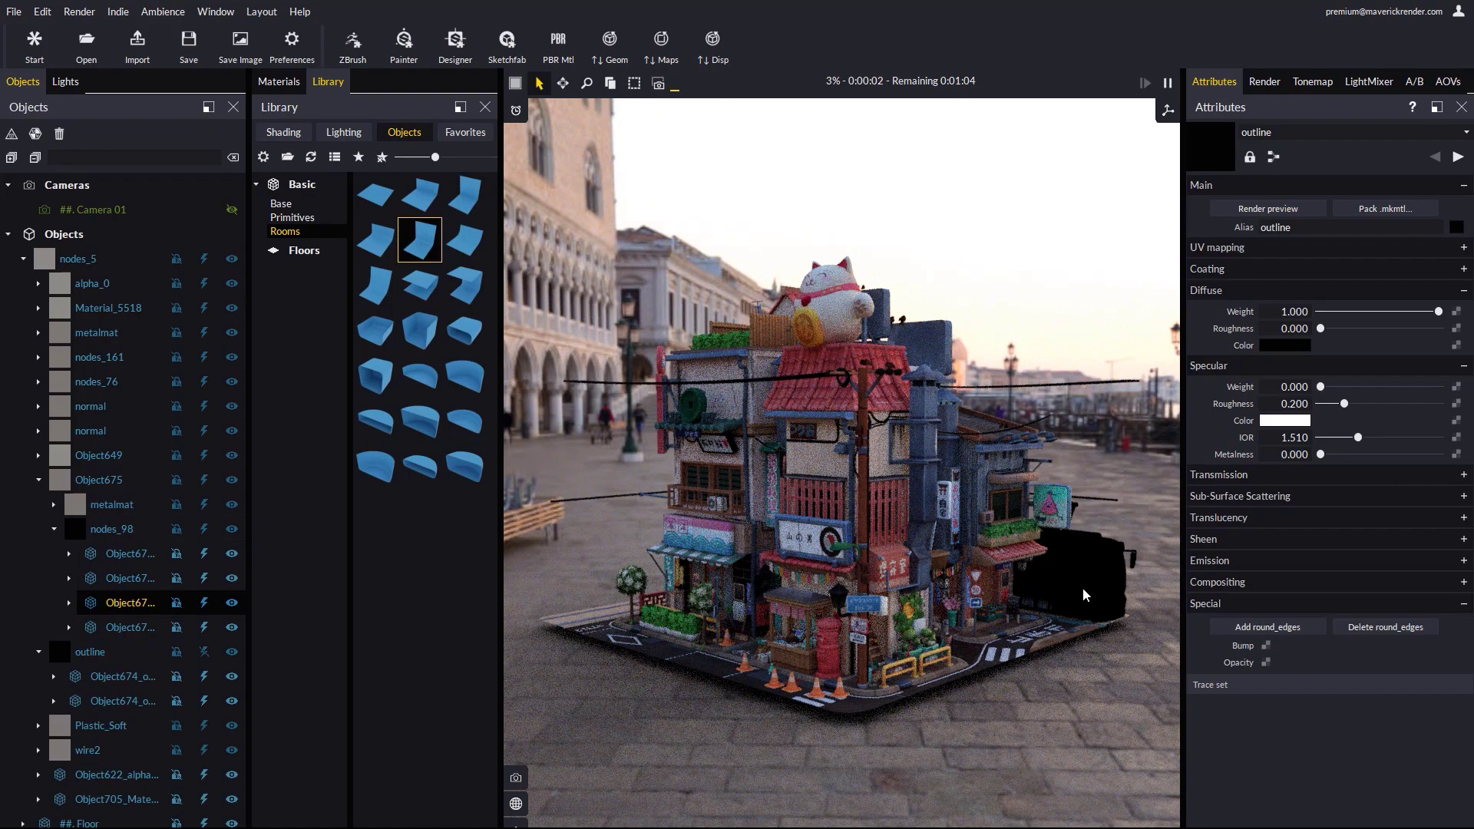
left_click(204, 603)
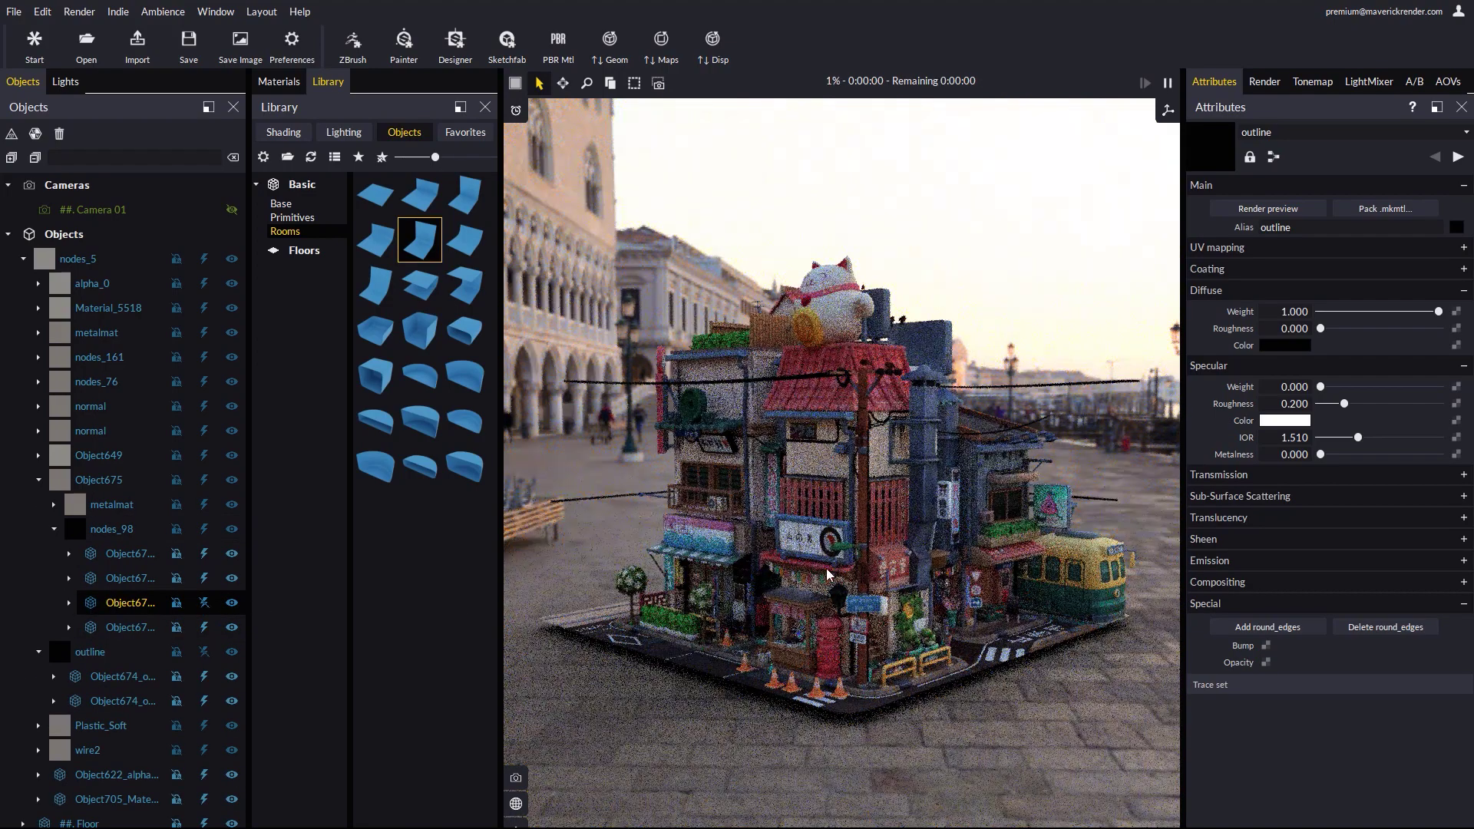
Hide the shadow-catcher floor in front of the Littlest Tokyo buildings
left_click(930, 595)
left_click_drag(928, 590, 729, 599)
left_click_drag(1090, 592, 815, 597)
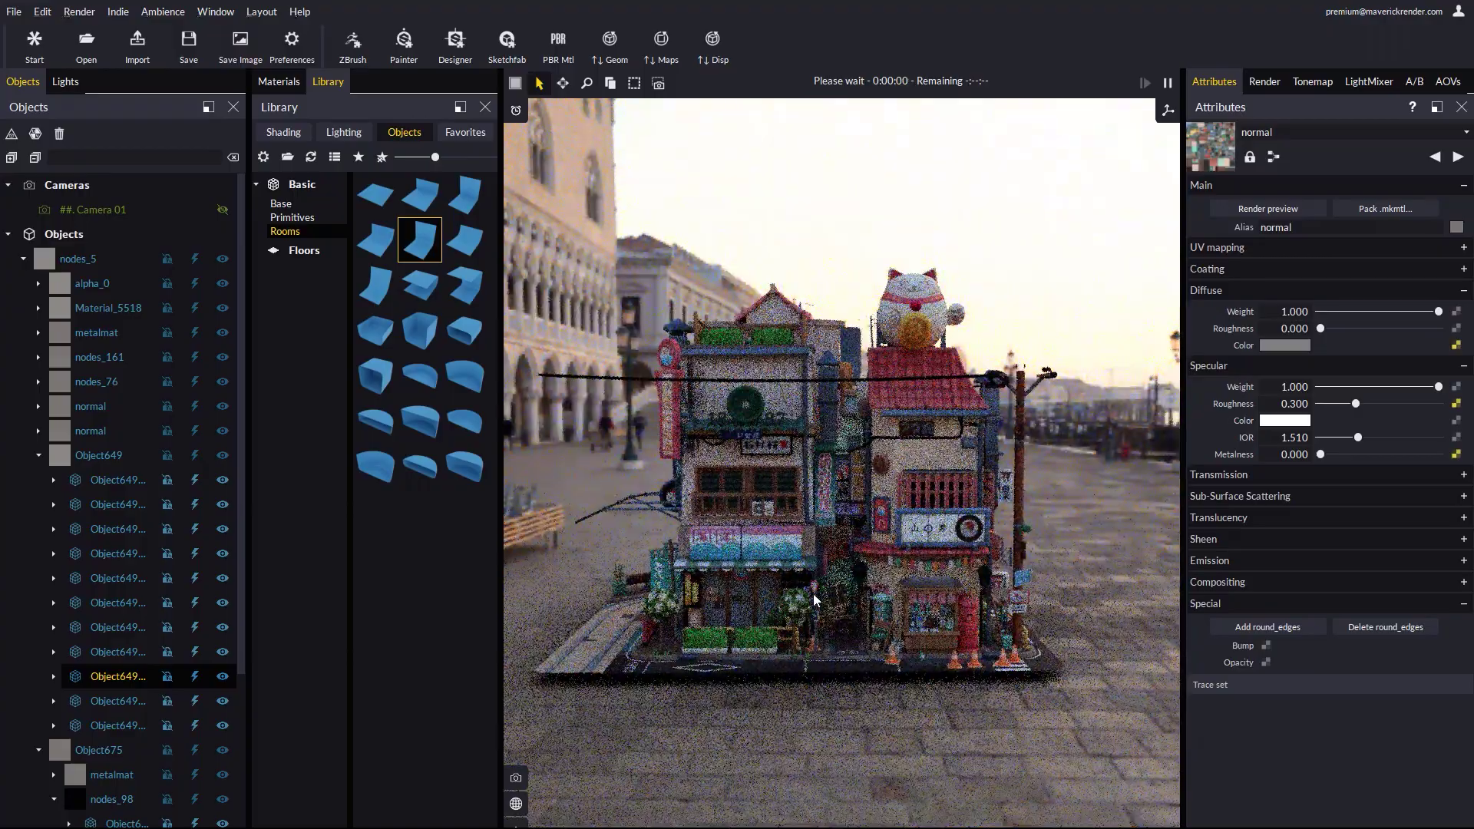
scroll(812, 596, "up", 4)
scroll(817, 591, "up", 5)
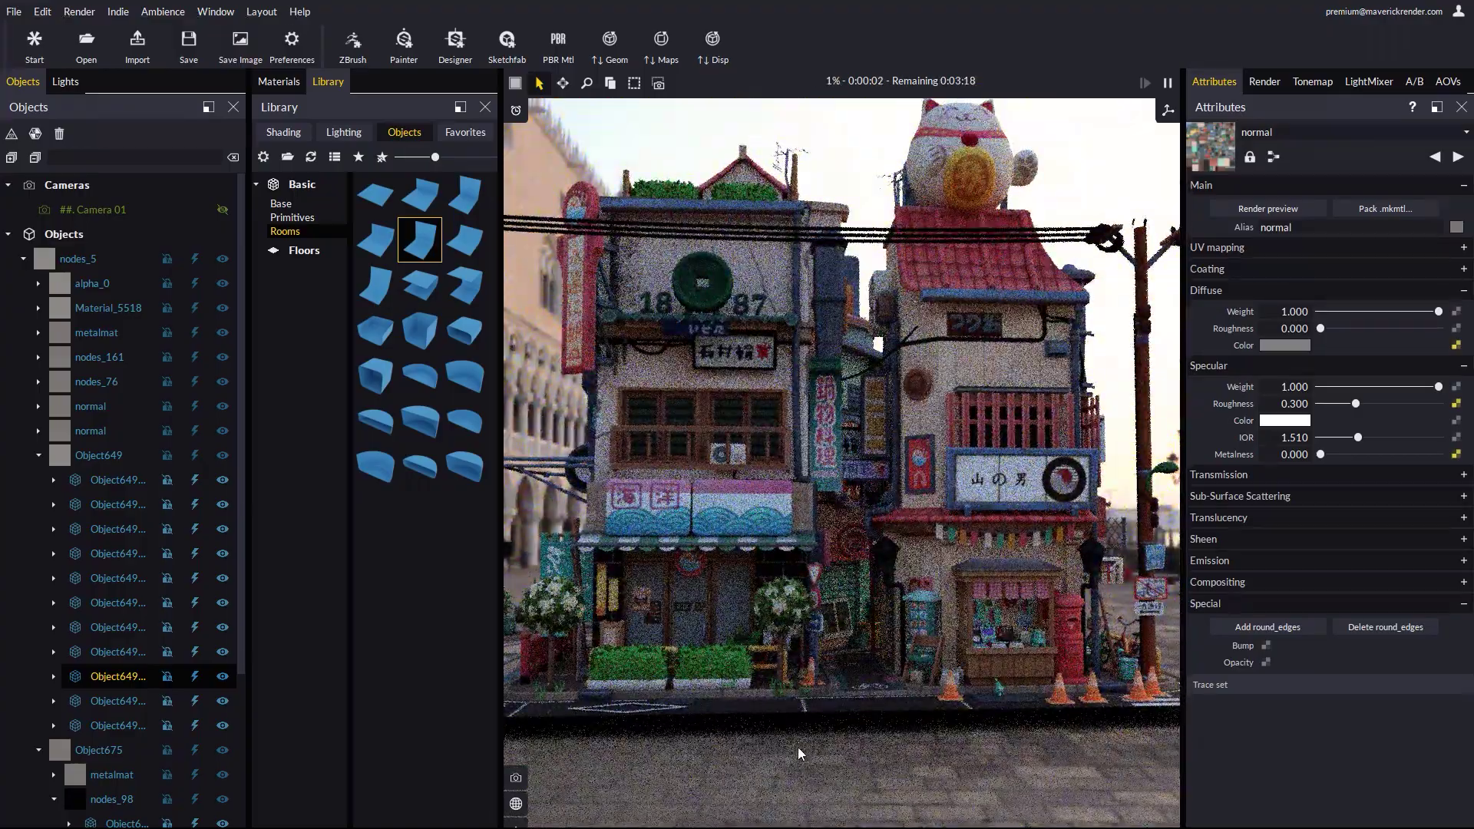
left_click(776, 763)
right_click(776, 761)
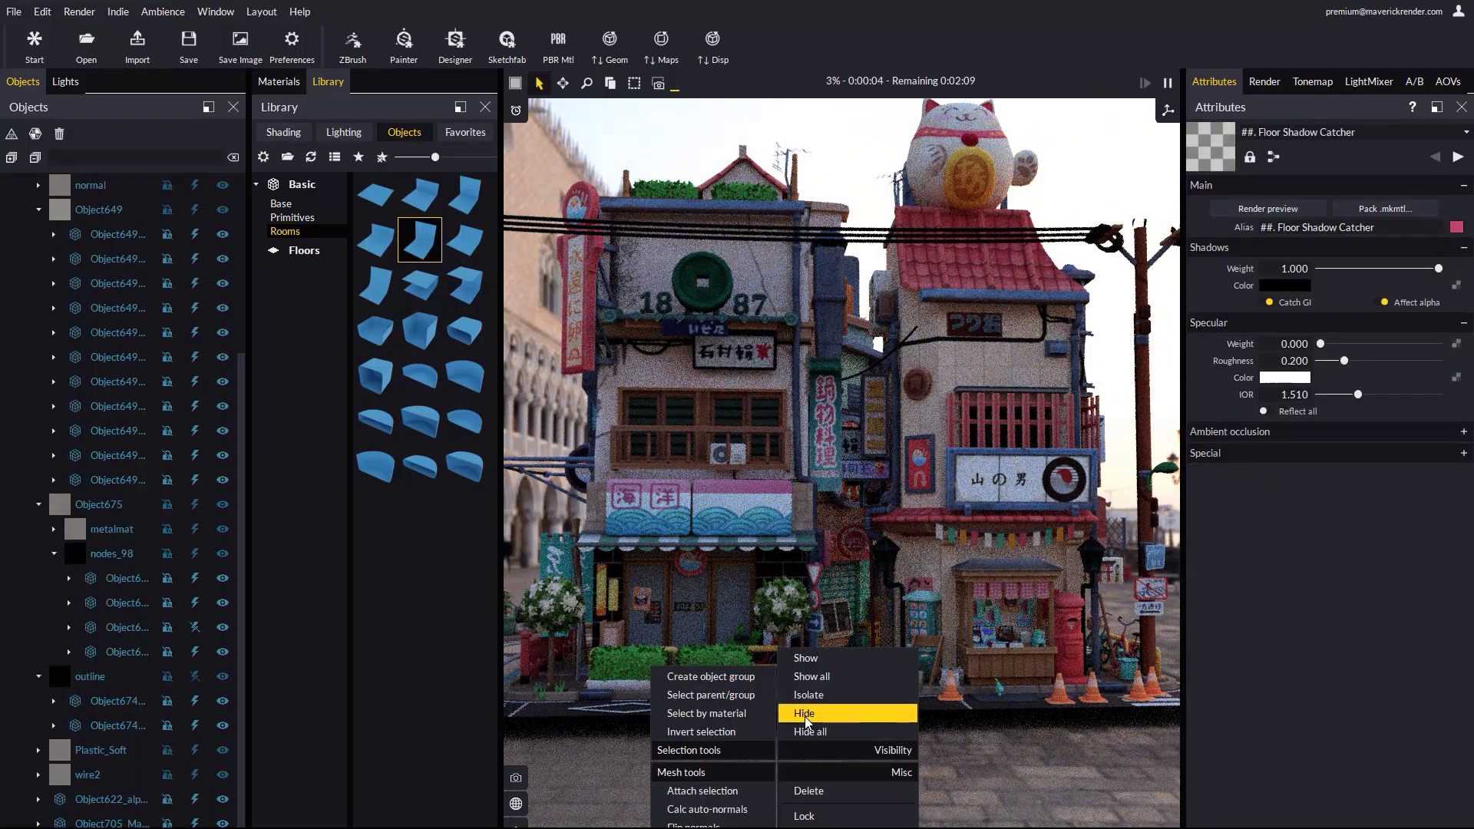
left_click(867, 713)
scroll(864, 702, "up", 2)
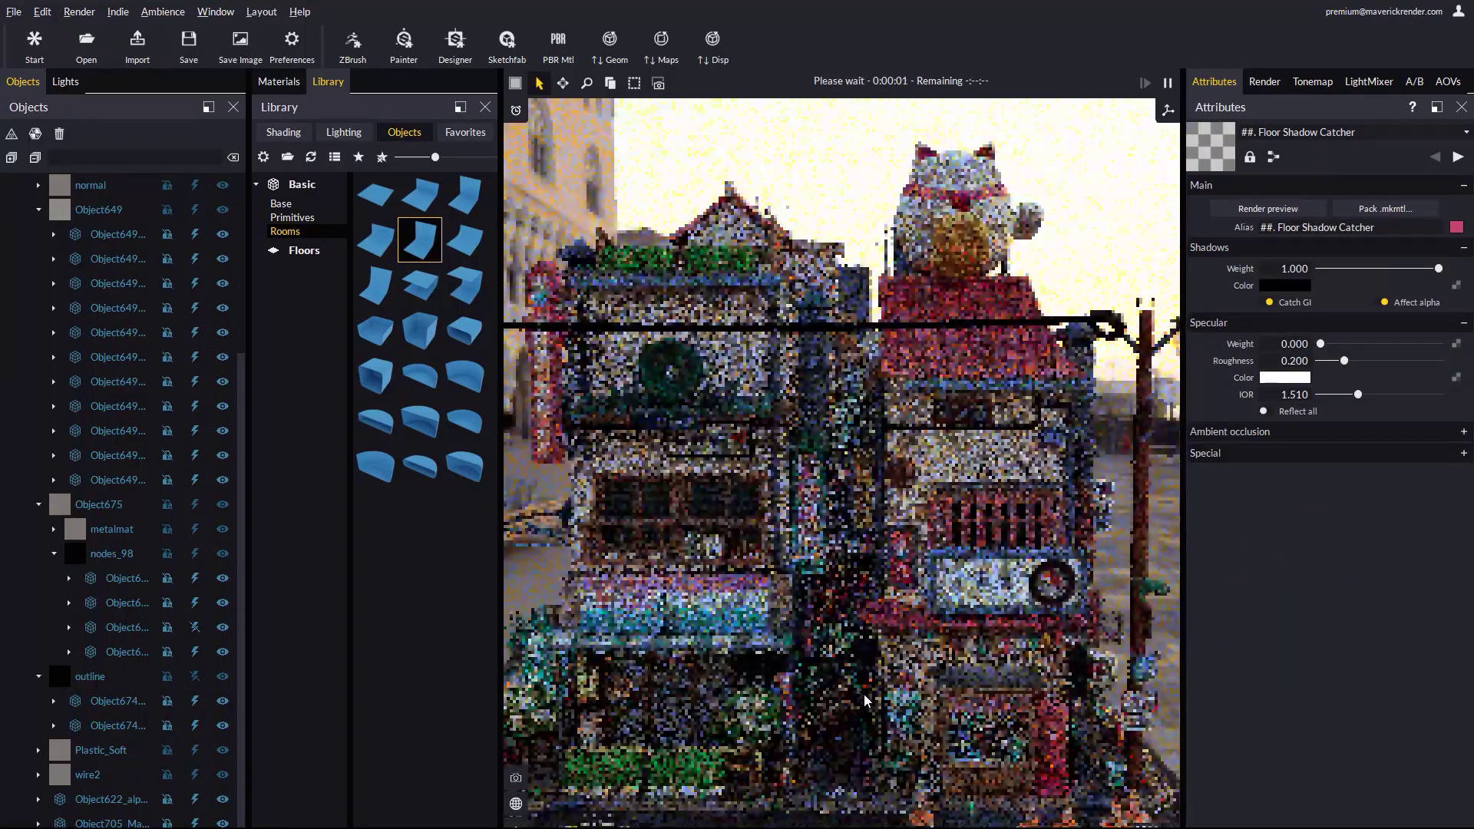
Enable the sun light and set its azimuth to about 130.9° so it lights the building facades
left_click(64, 81)
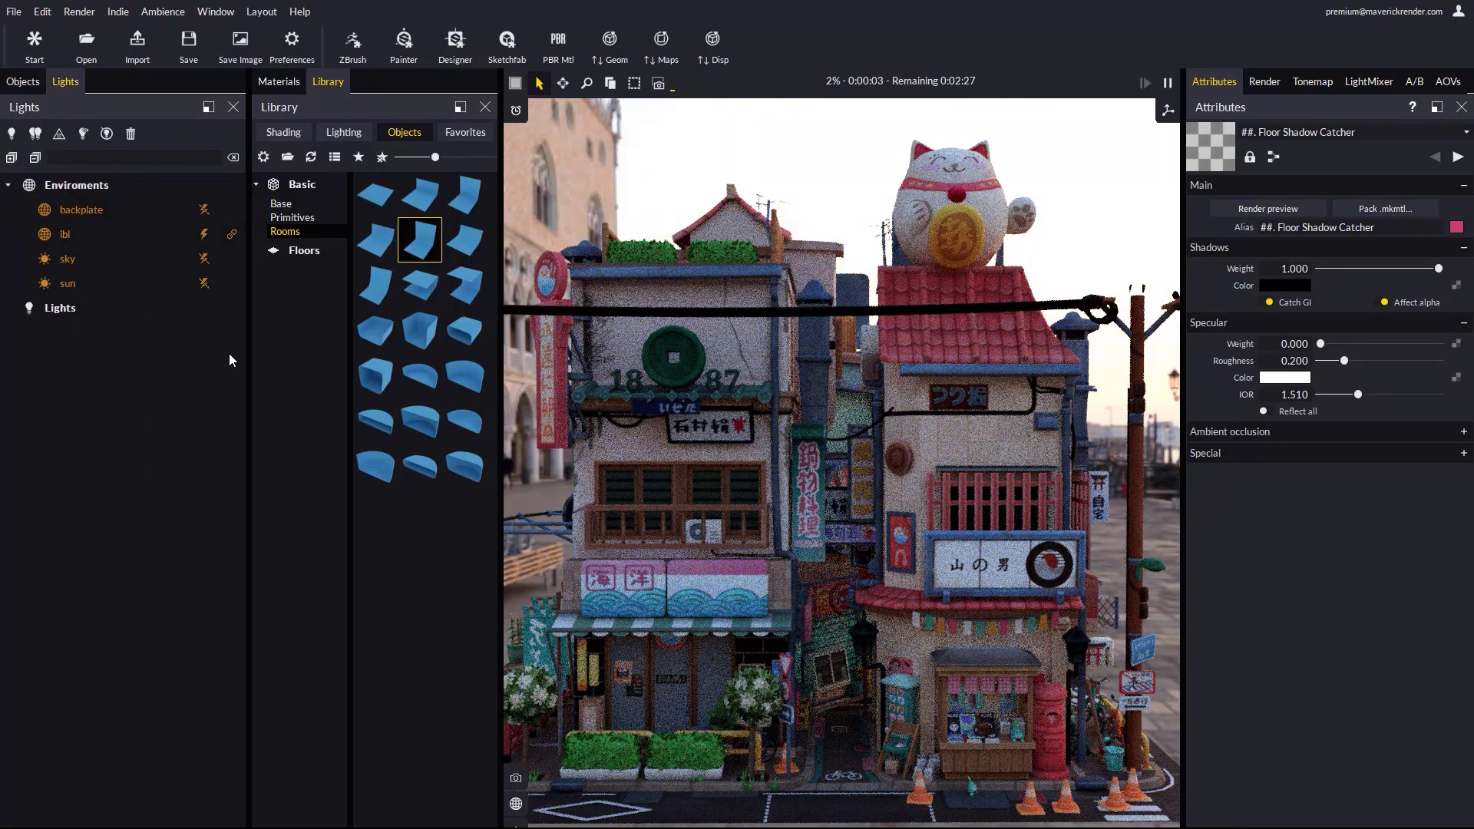
left_click(205, 284)
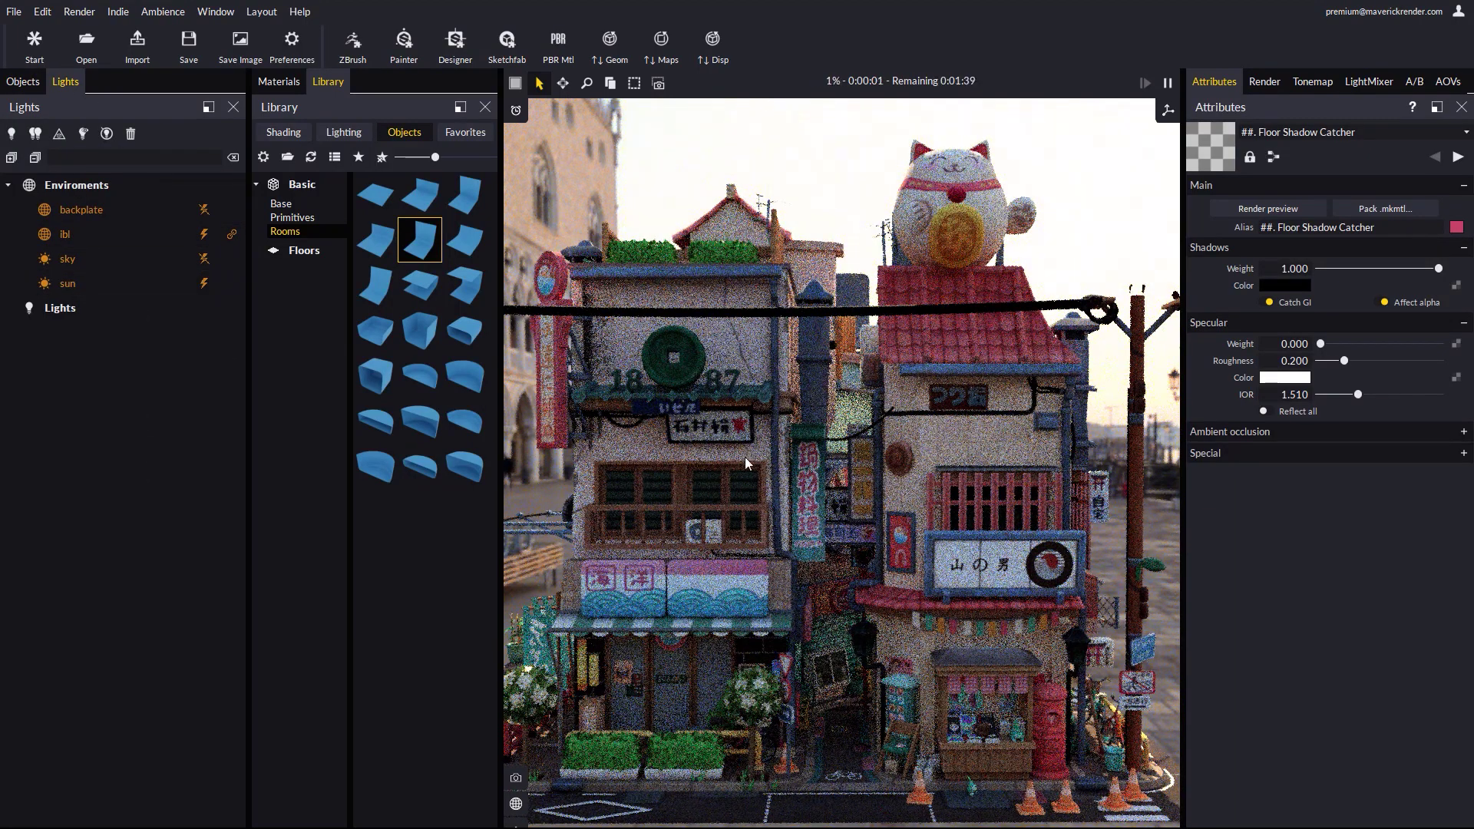
left_click(68, 283)
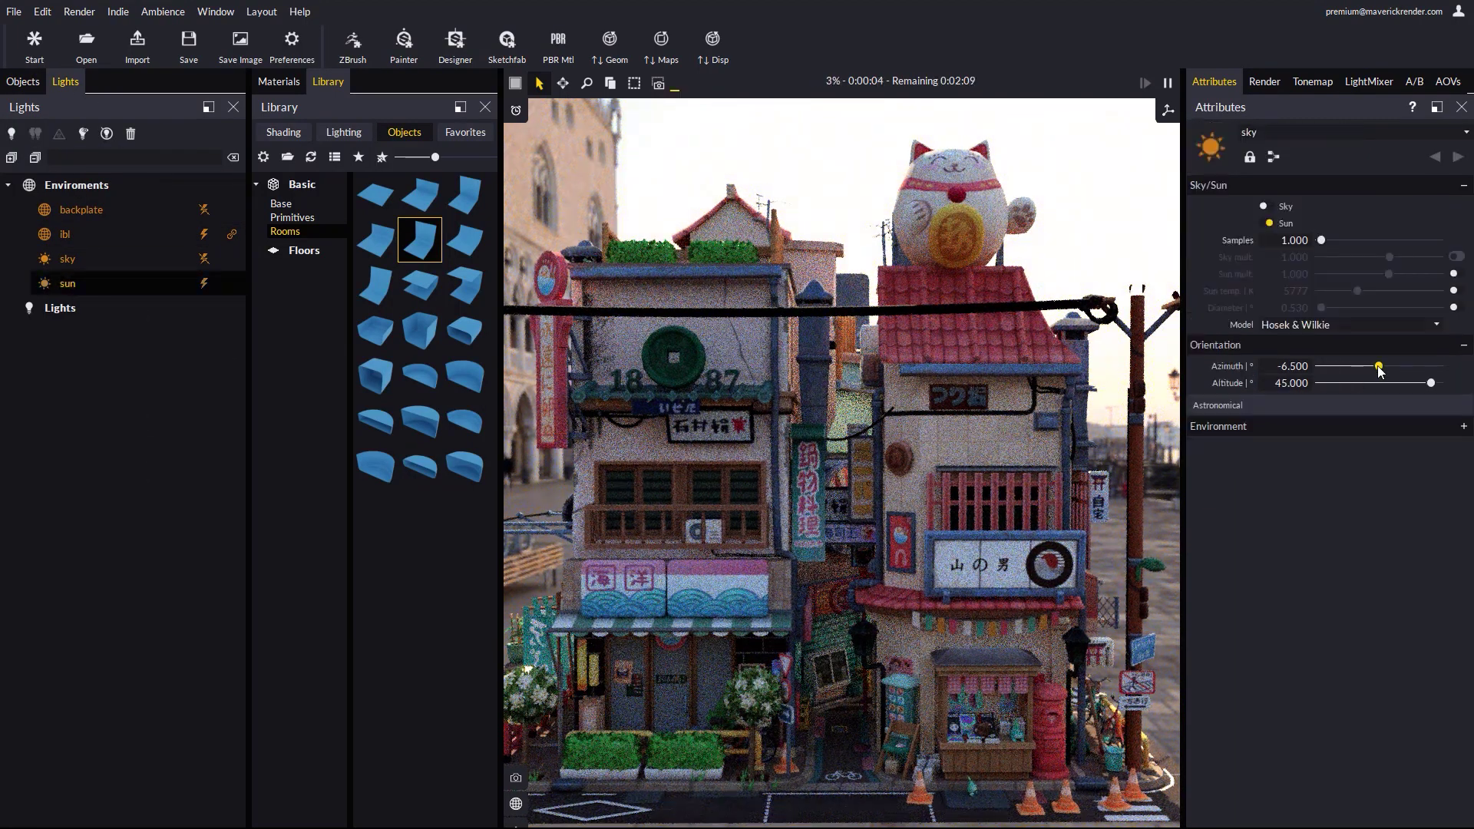
left_click_drag(1379, 367, 1400, 368)
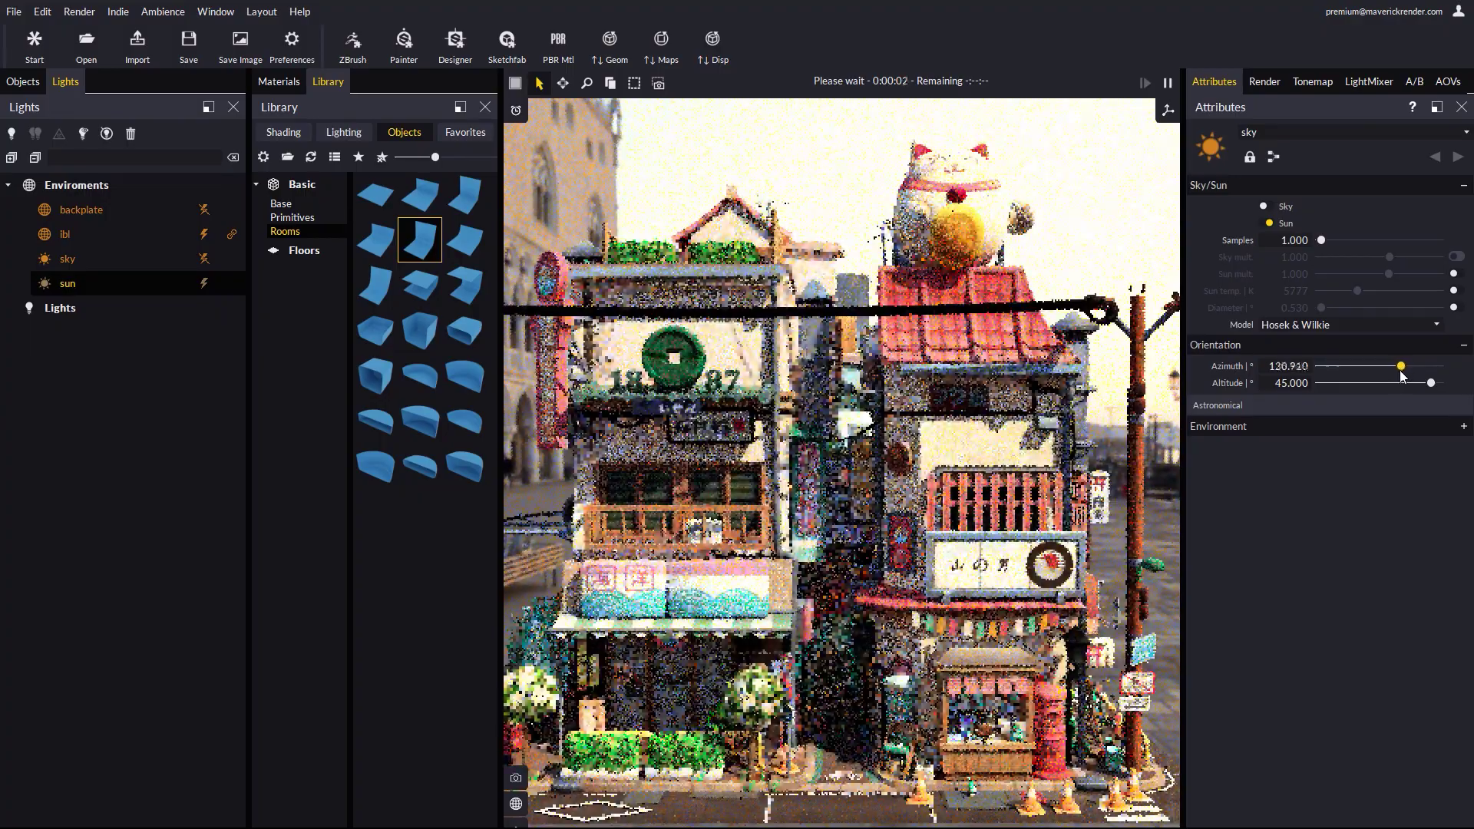
Set the camera's aperture to 0.848 for a shallow depth of field on the shop buildings
left_click_drag(937, 690, 930, 676)
right_click(863, 591)
left_click(865, 615)
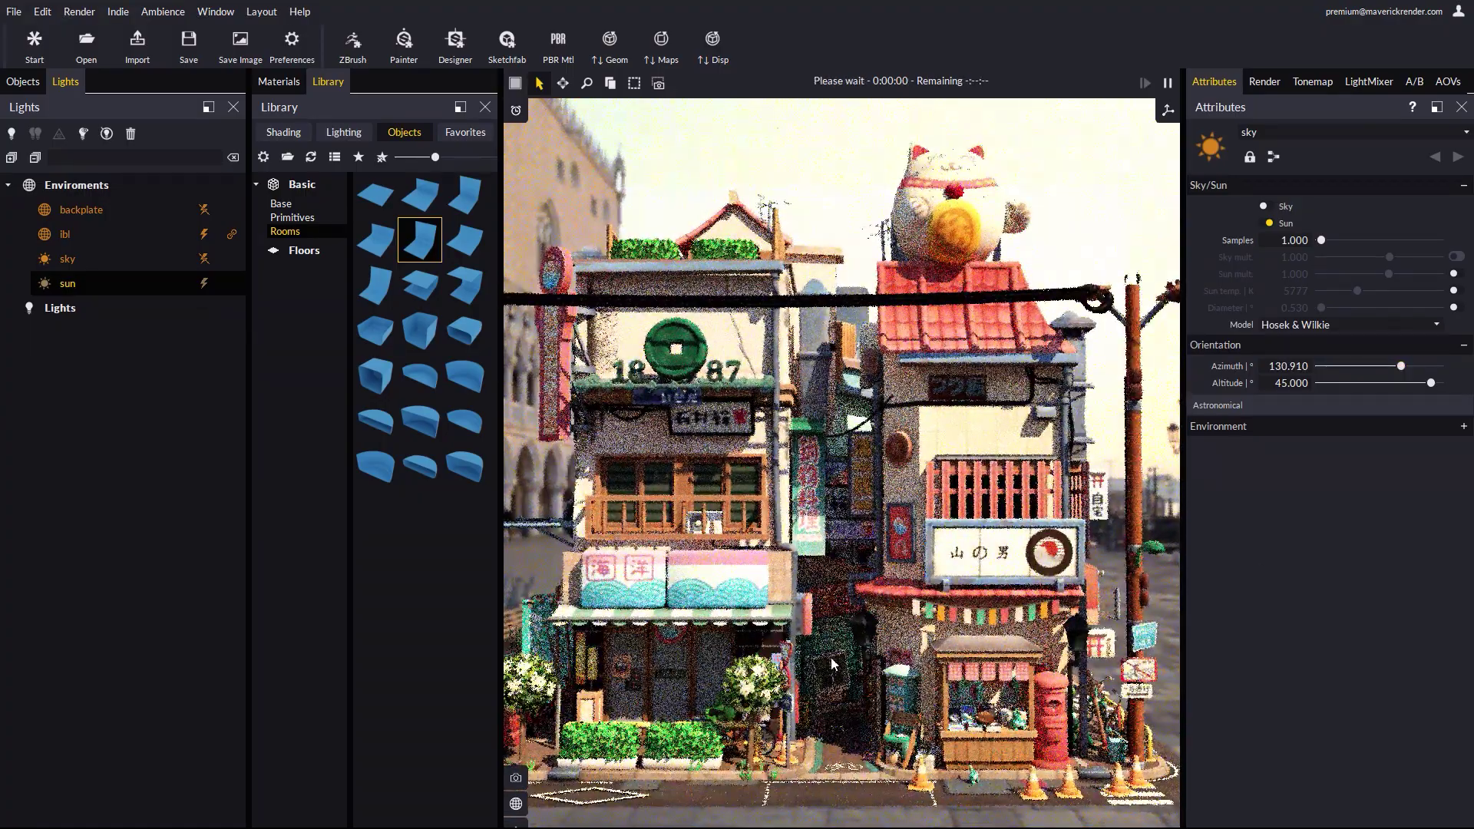
right_click_drag(825, 590, 832, 661)
scroll(834, 660, "up", 5)
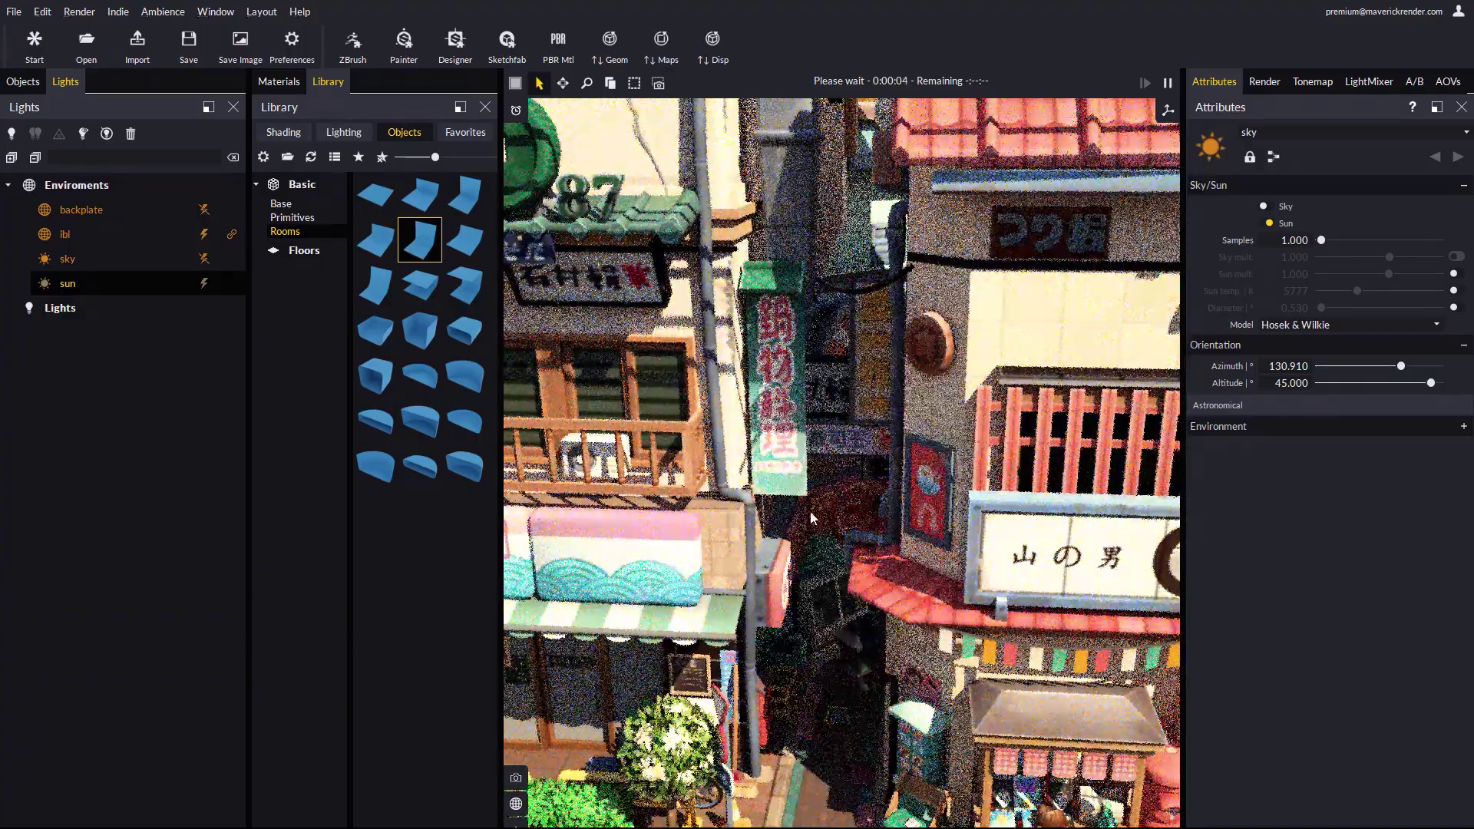
left_click(516, 778)
left_click_drag(1401, 356, 1372, 355)
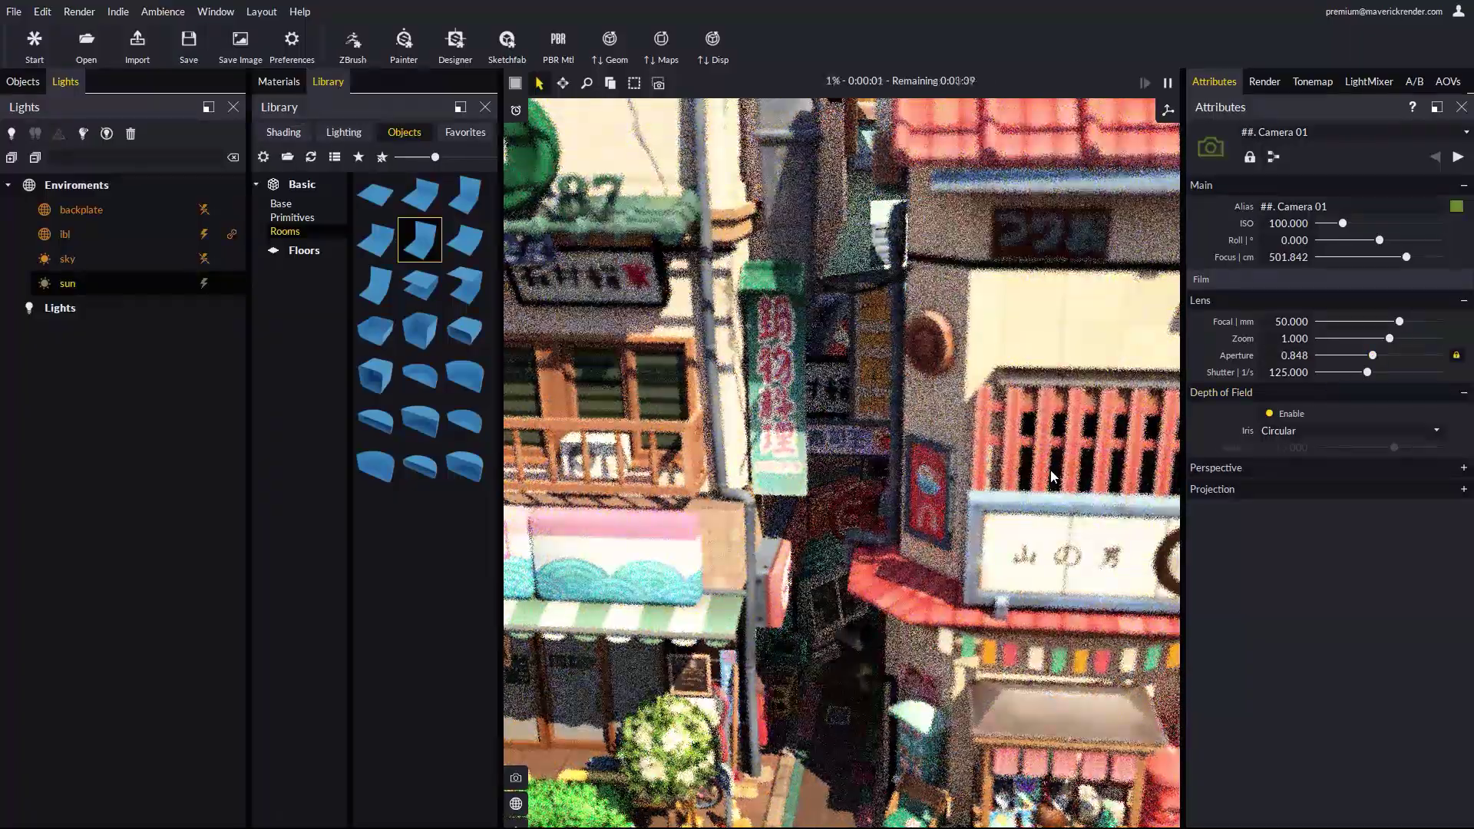
Focus the camera on the yellow-green tram, and refocus it on the shopfront behind the tram
left_click_drag(895, 474, 1038, 499)
scroll(875, 545, "down", 4)
scroll(895, 543, "up", 10)
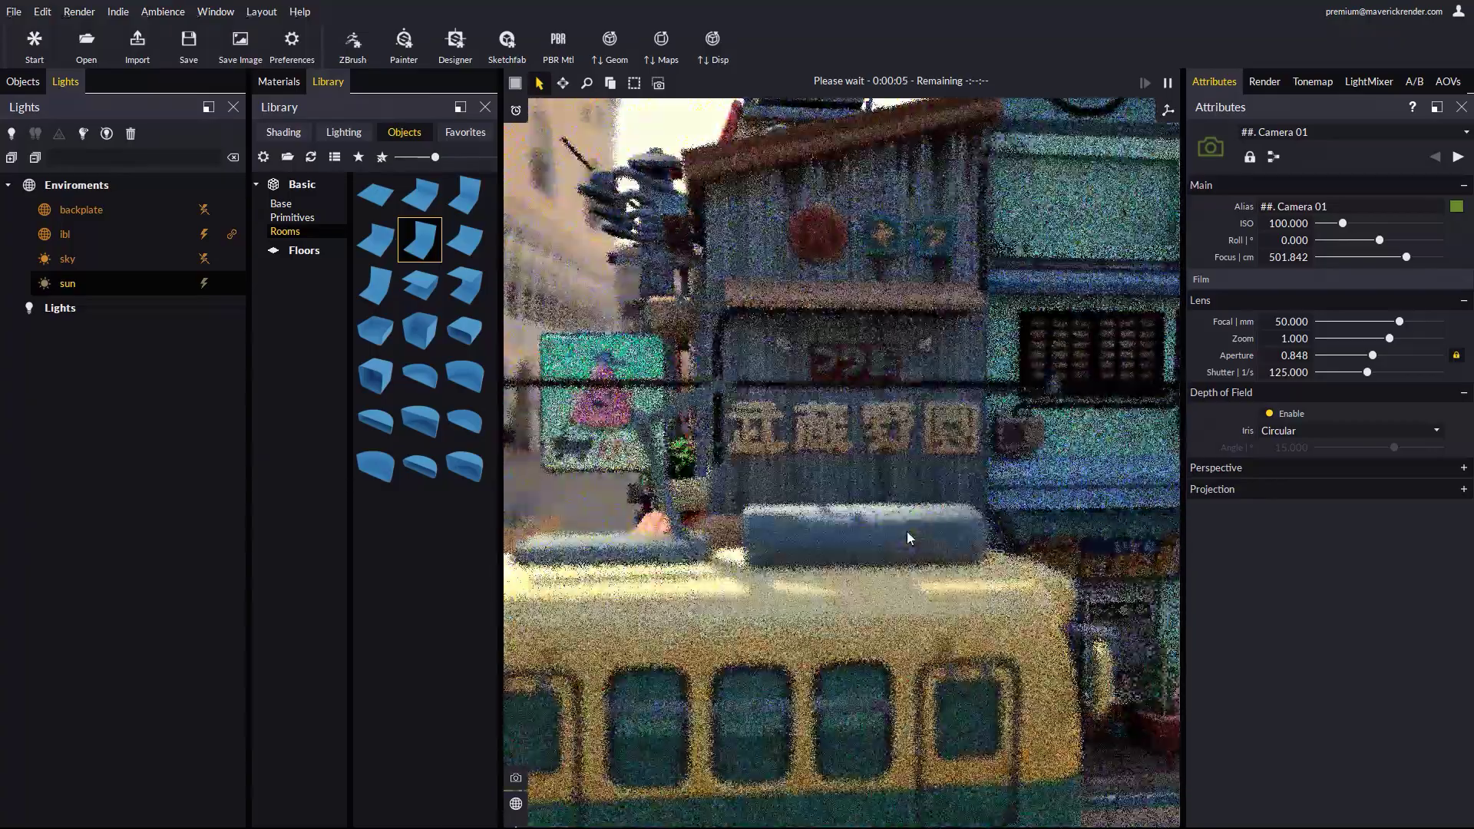
left_click(884, 442)
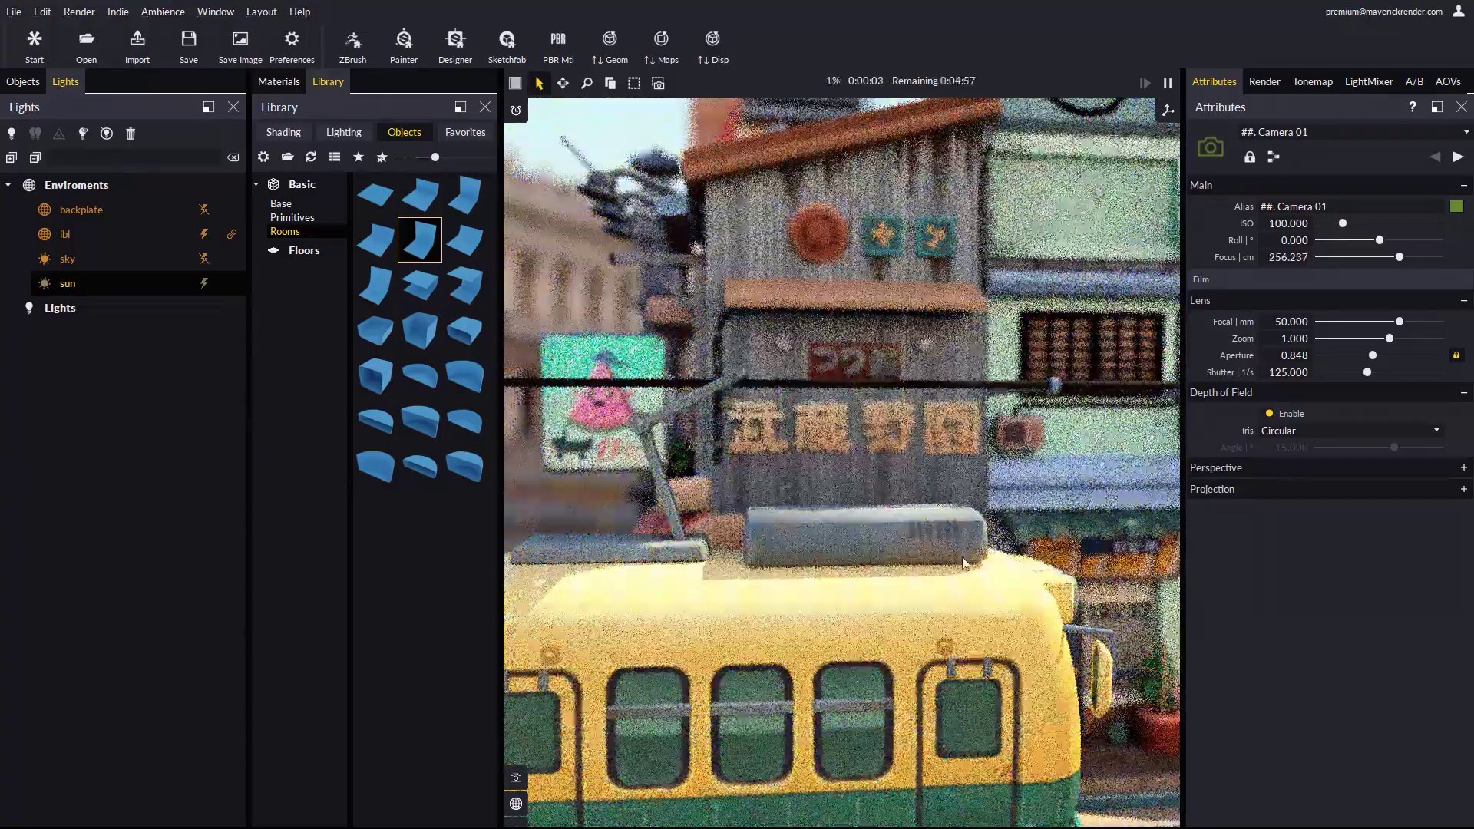
scroll(959, 544, "down", 2)
middle_click_drag(951, 529, 778, 530)
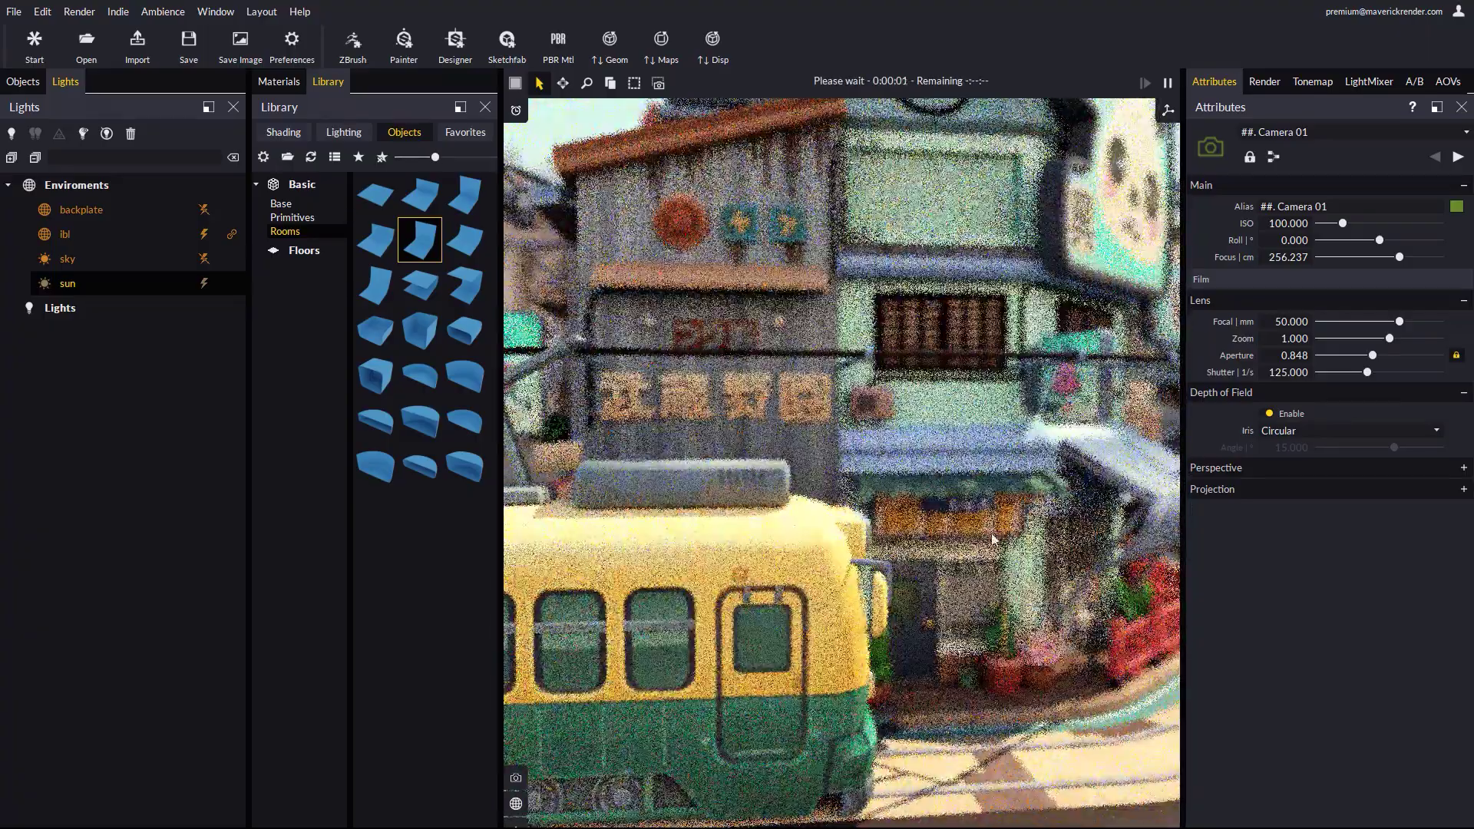
left_click(988, 530)
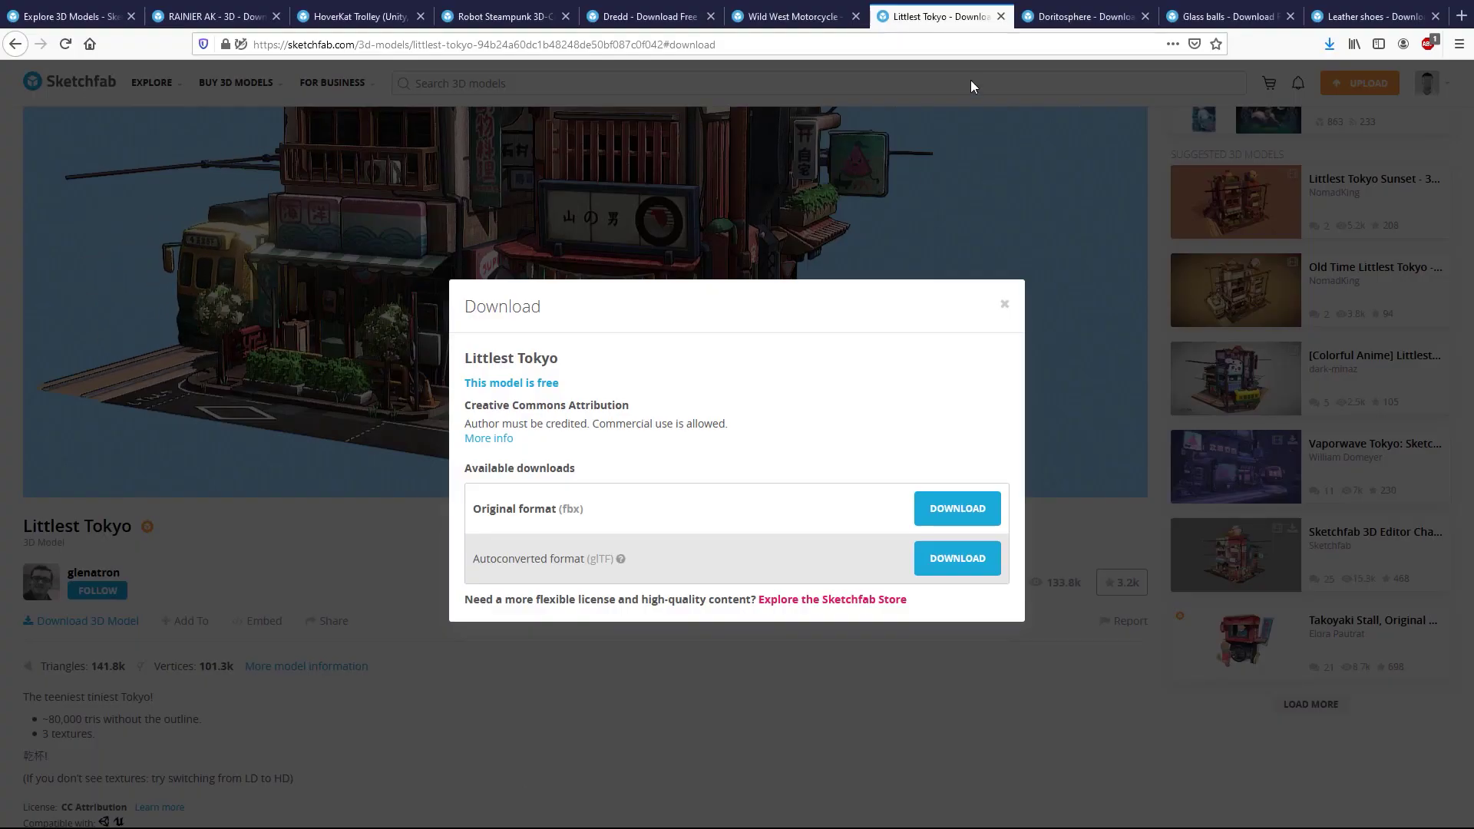
Switch to Sketchfab in the browser and open the download options for the Doritosphere model
left_click(1077, 19)
left_click_drag(667, 449, 872, 447)
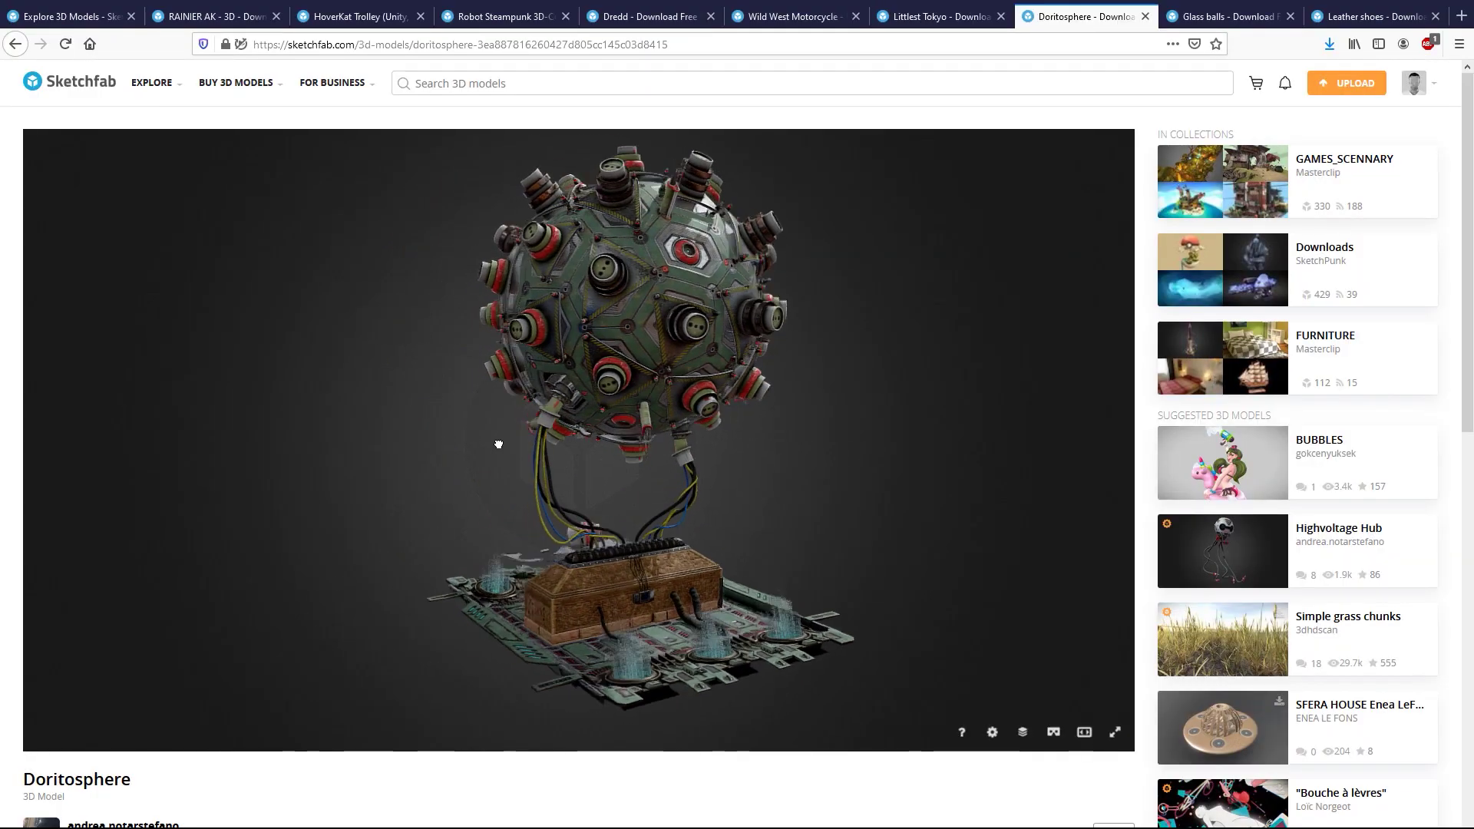
left_click_drag(513, 444, 583, 438)
scroll(575, 330, "up", 3)
scroll(402, 771, "down", 3)
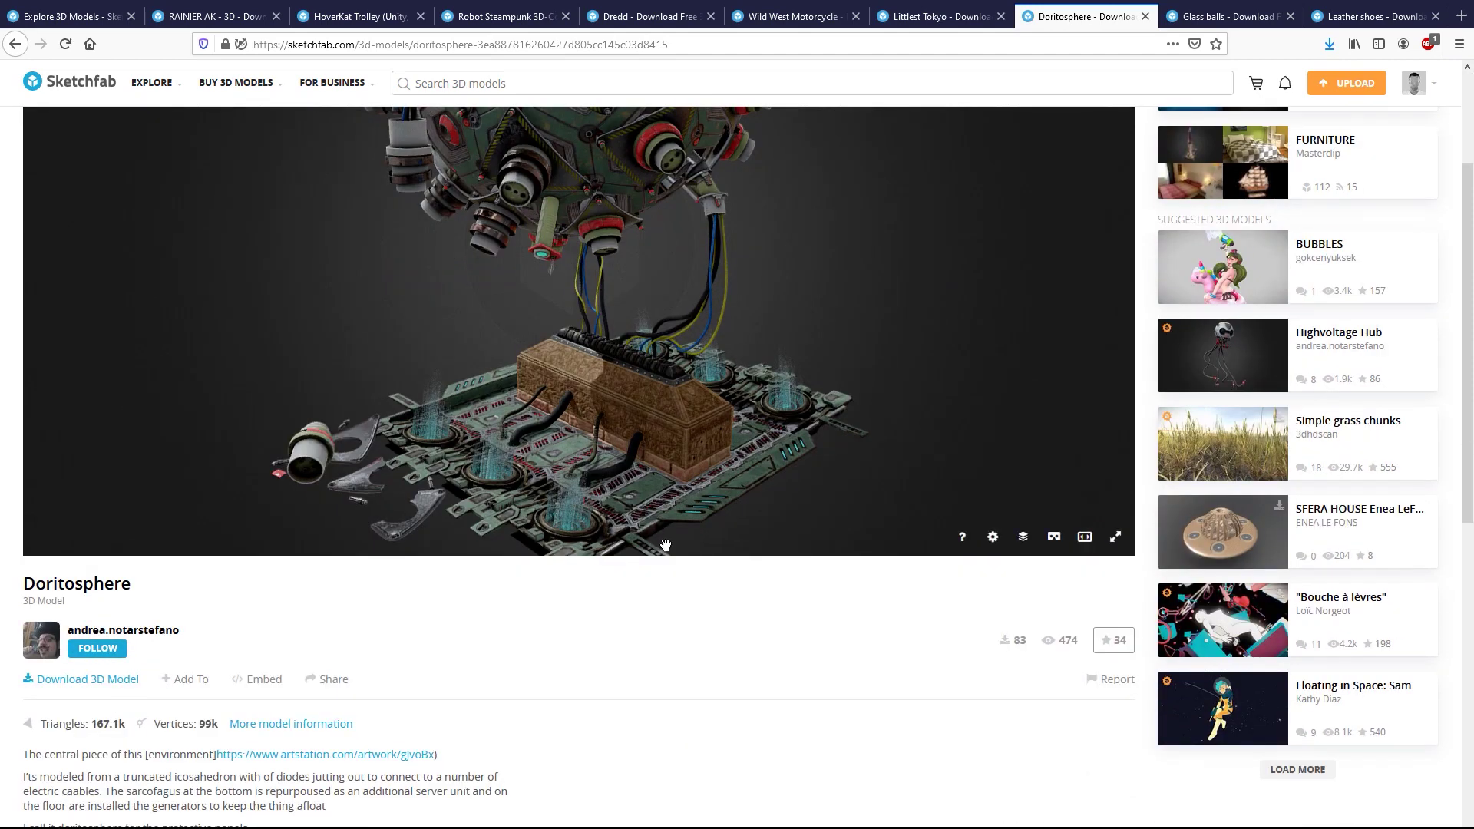
left_click(78, 688)
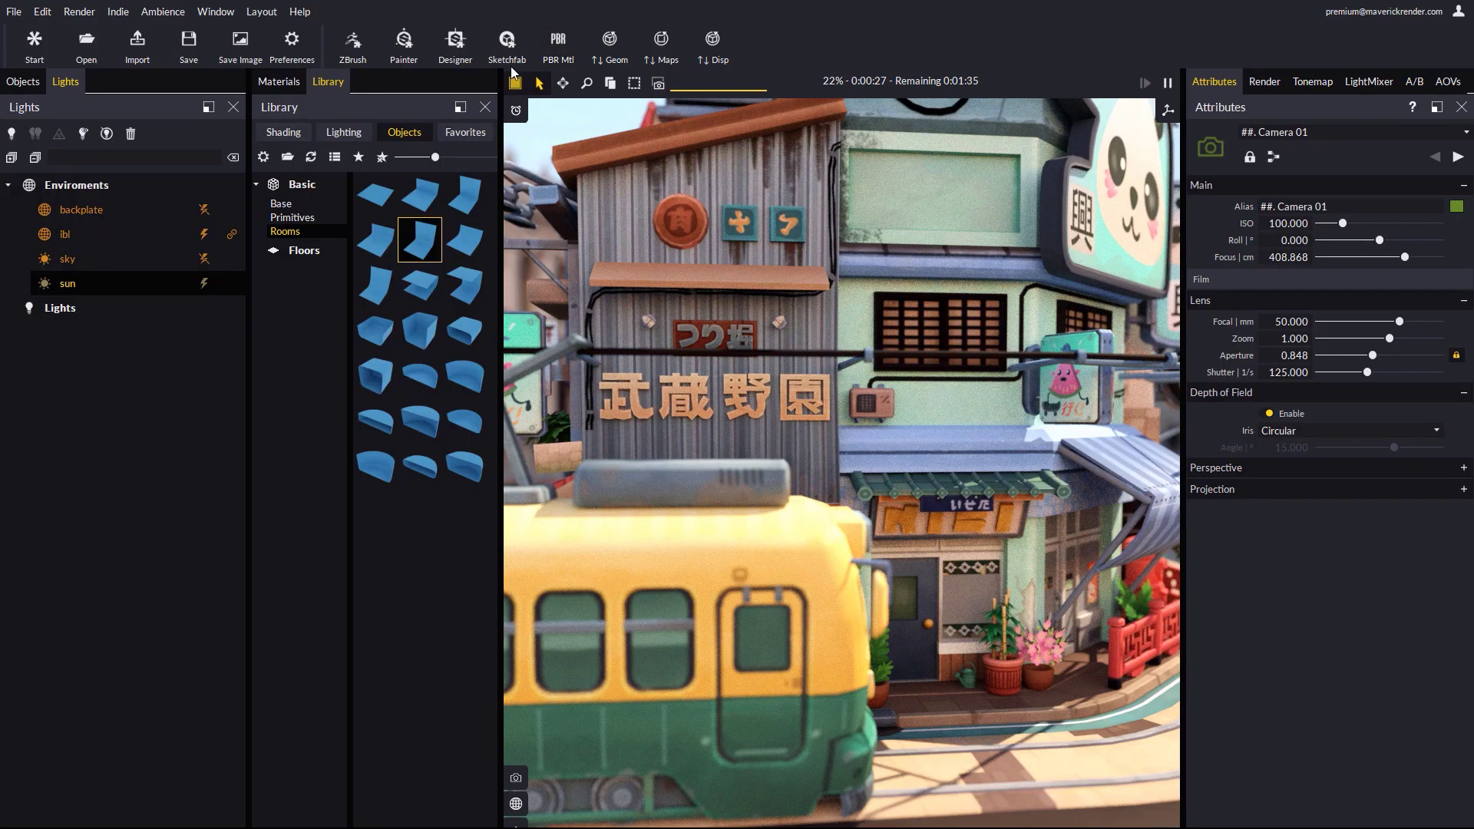
Switch to Maverick, start a Sketchfab import without saving the Tokyo scene, and open the model file from the doritosphere folder
left_click(507, 46)
left_click(737, 476)
left_click(377, 38)
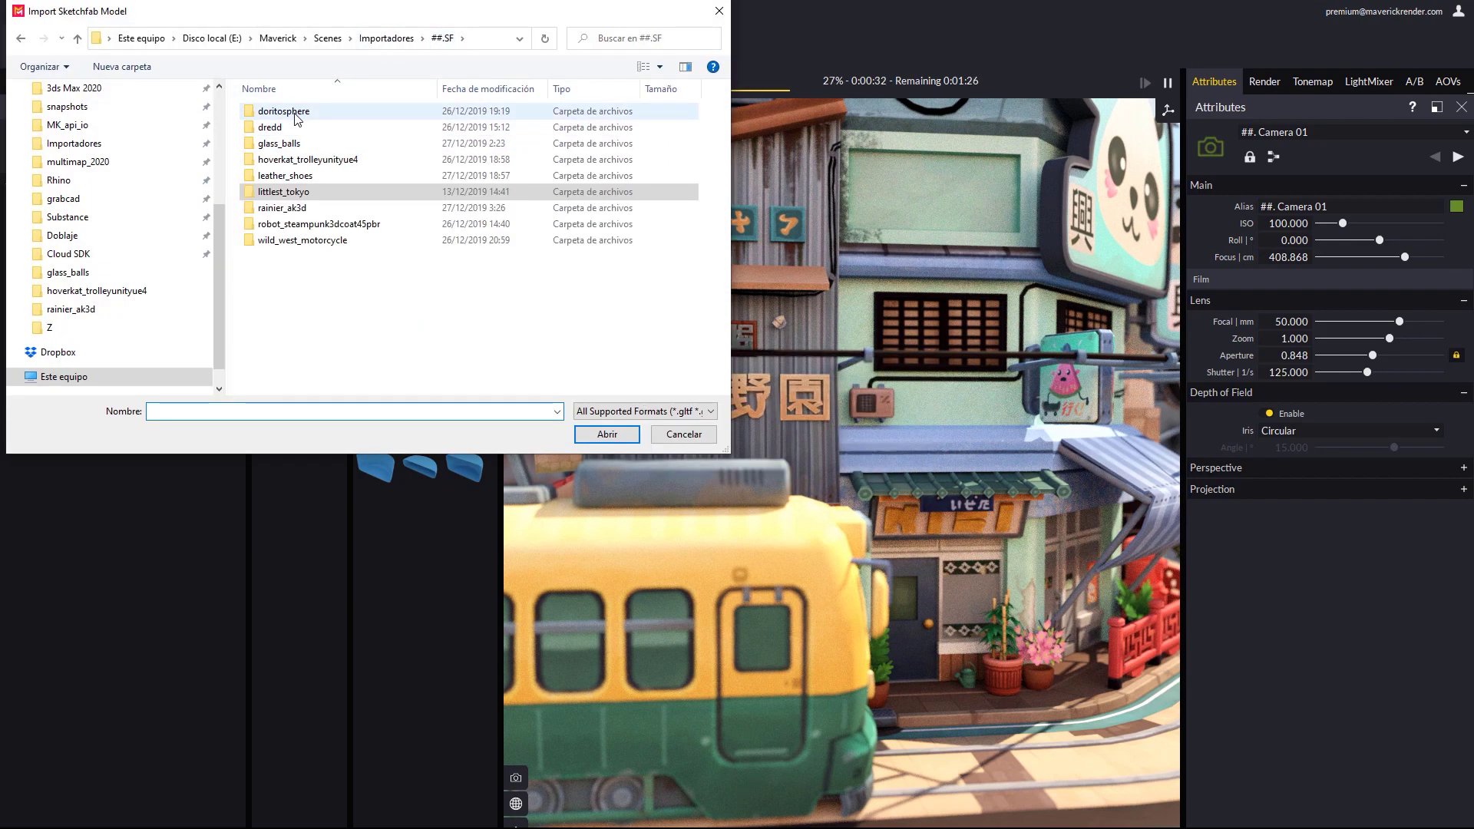
double_click(388, 108)
double_click(297, 130)
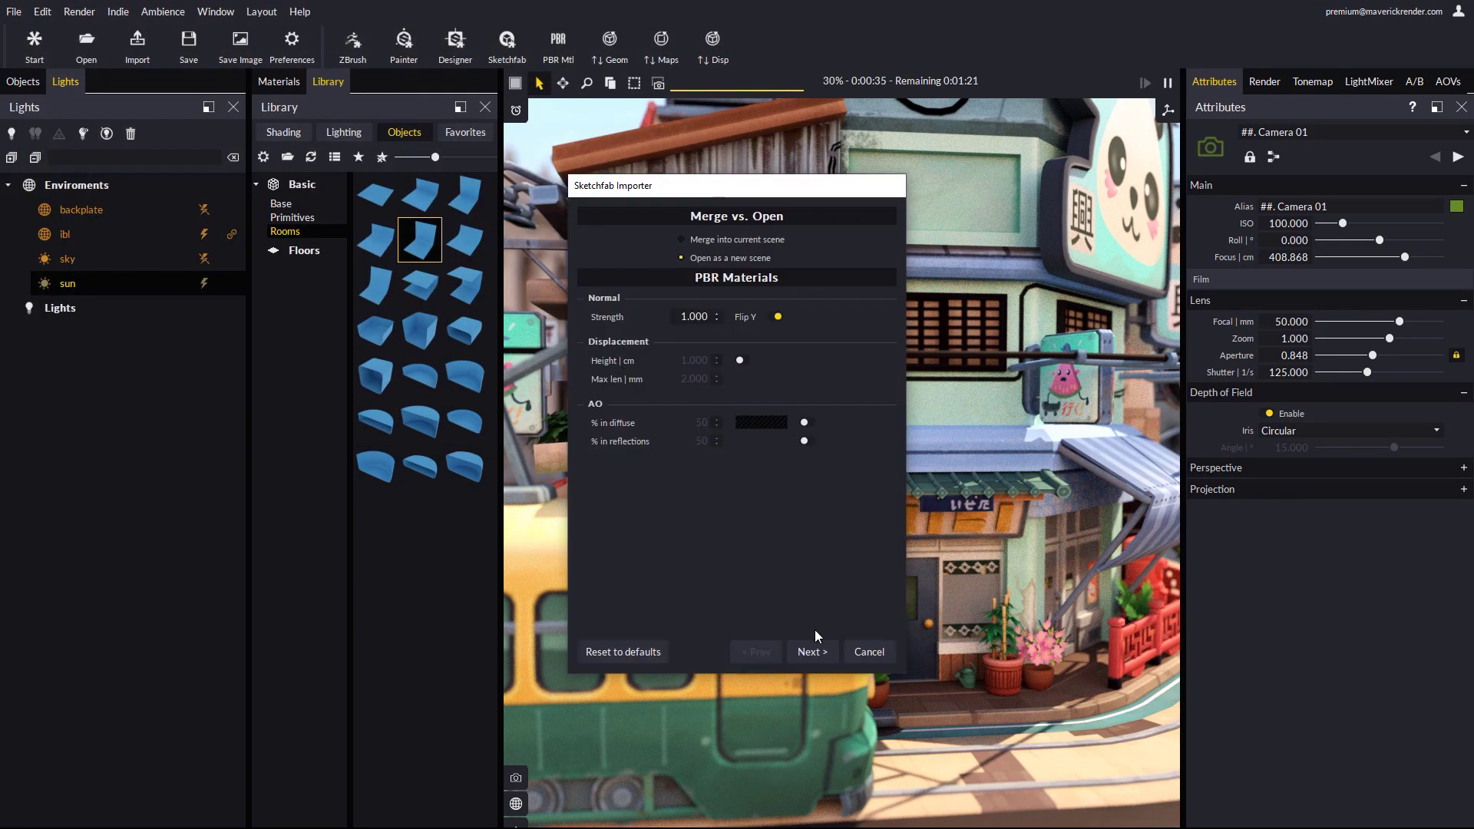
Import the Doritosphere as a new scene with a pale studio ambience and large (up to 10m) scale
left_click(808, 653)
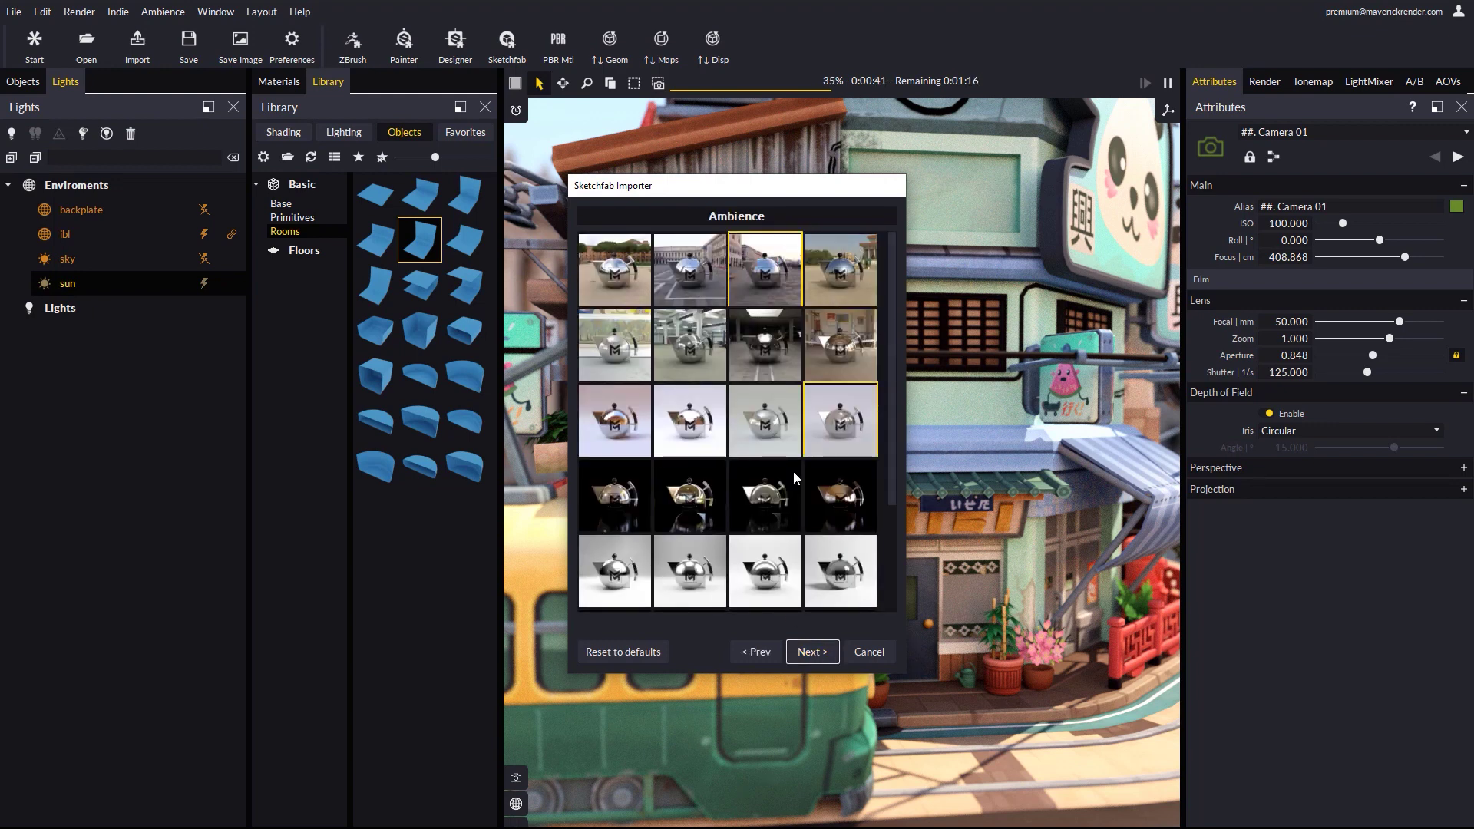
left_click(810, 651)
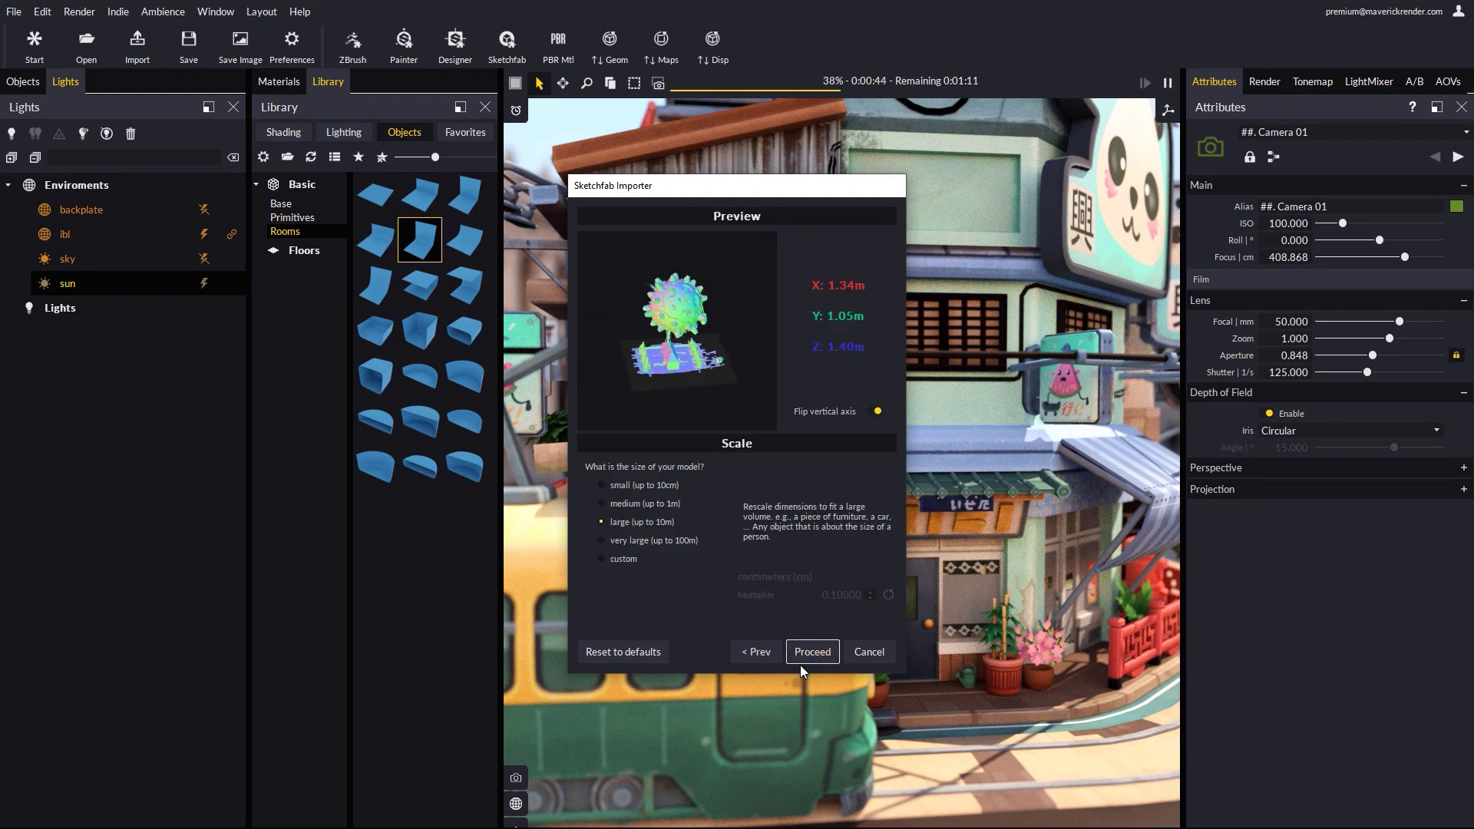
left_click(814, 651)
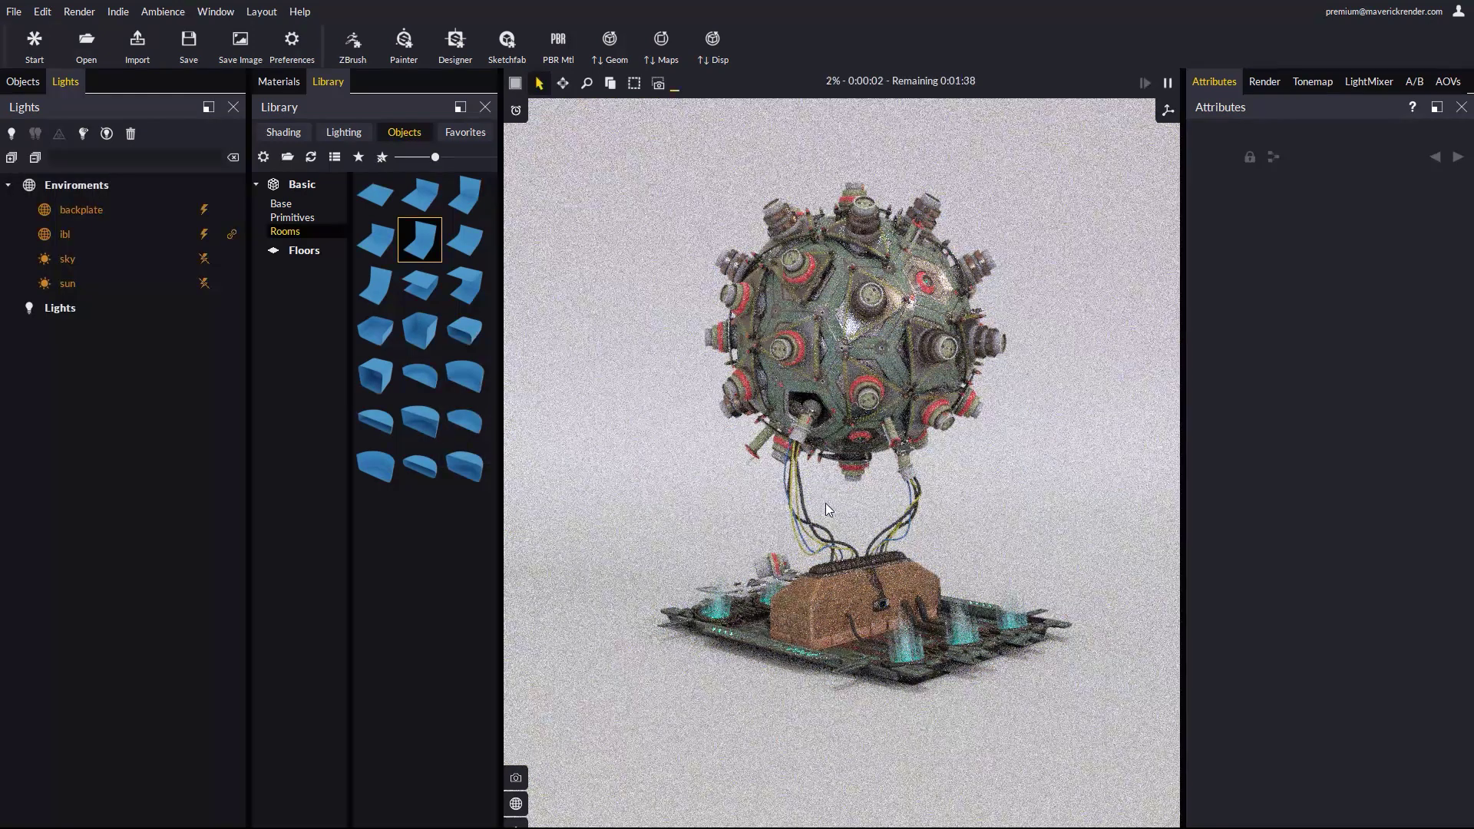
Hide the room backdrop surrounding the Doritosphere
left_click_drag(826, 504, 748, 499)
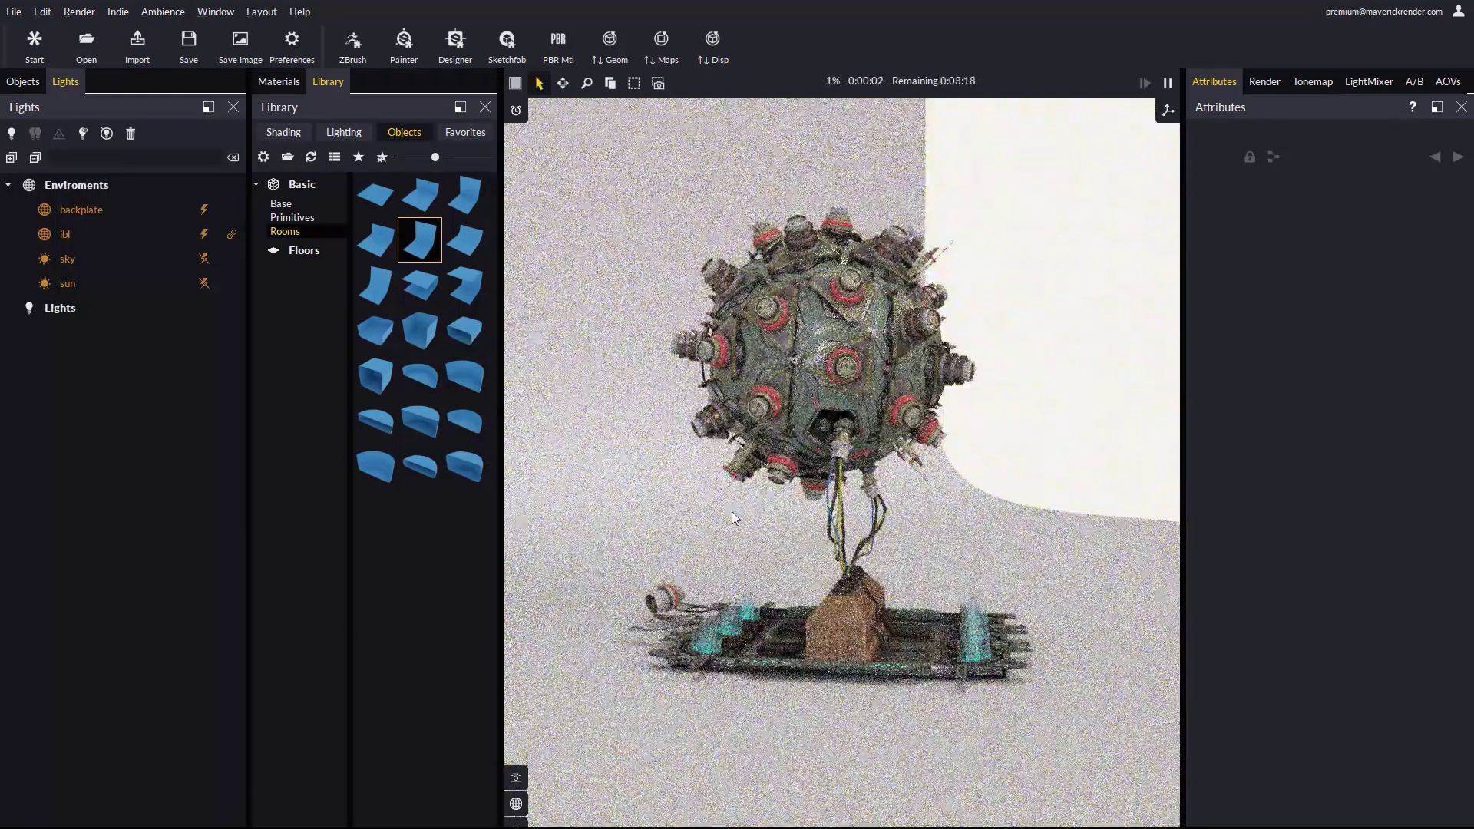
left_click(731, 512)
right_click(731, 512)
left_click(753, 466)
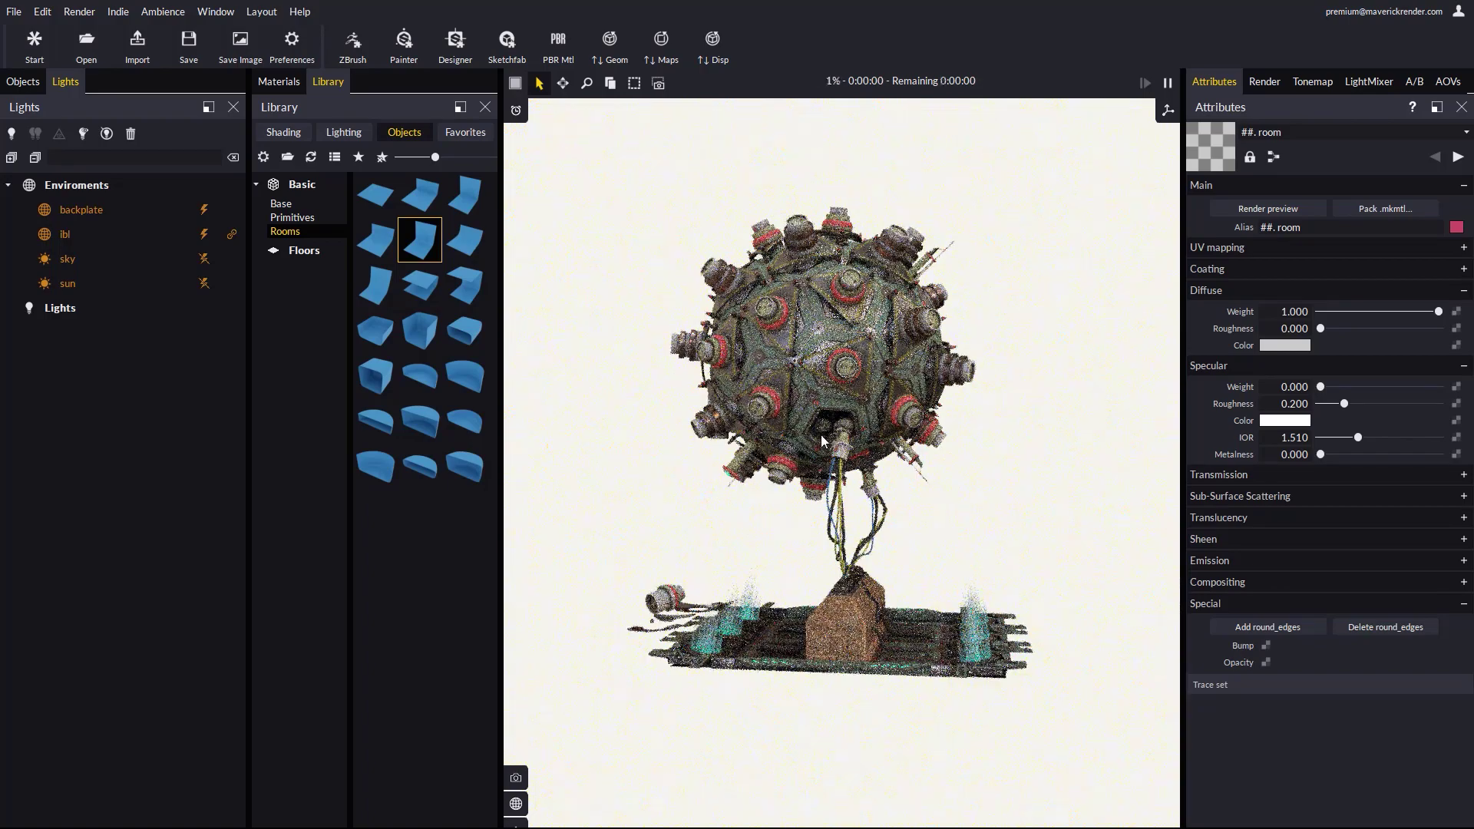
Look through the materials and texture maps imported with the Doritosphere
scroll(821, 435, "up", 5)
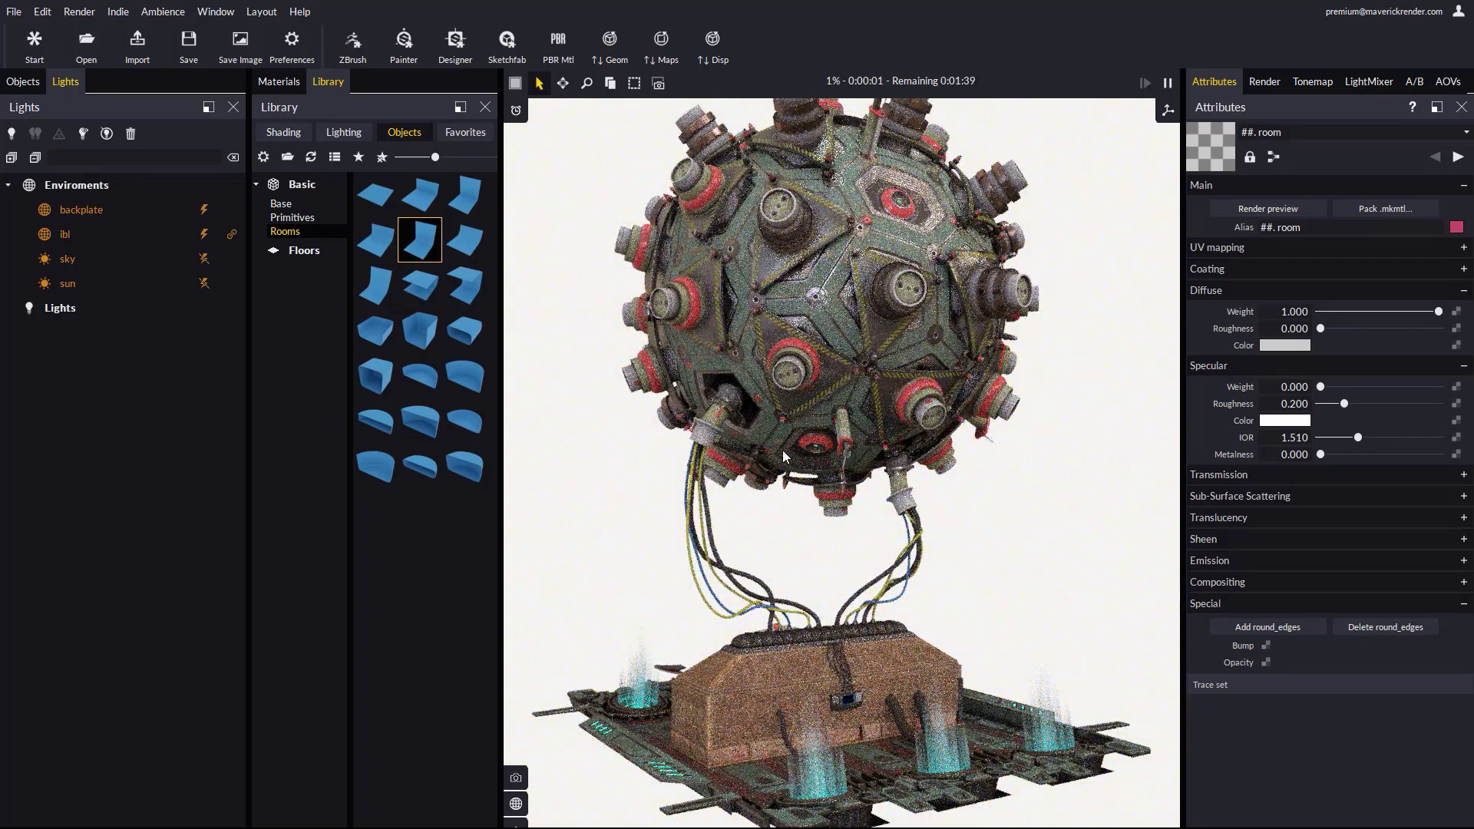
left_click(279, 81)
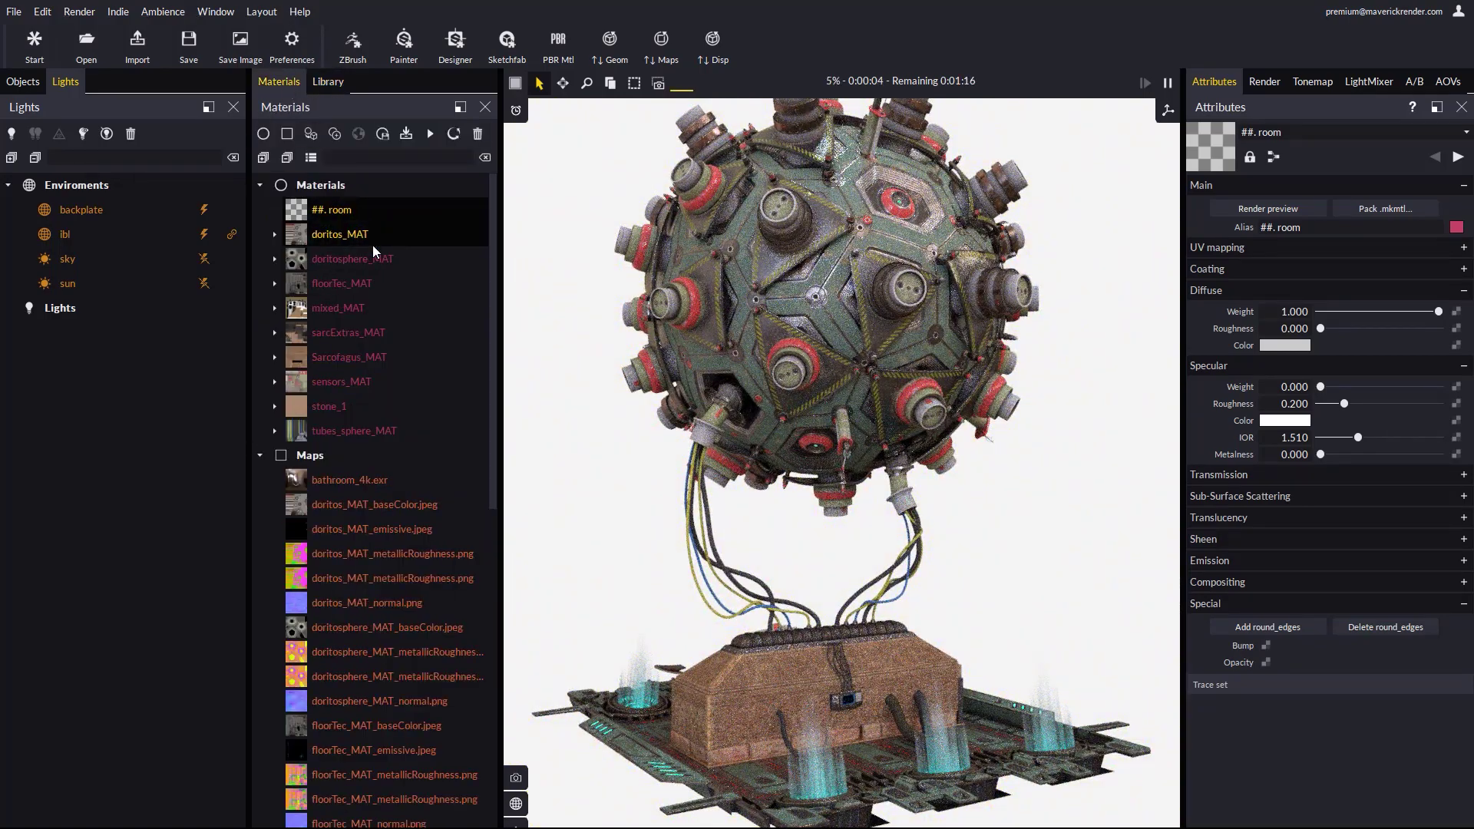
scroll(370, 375, "down", 10)
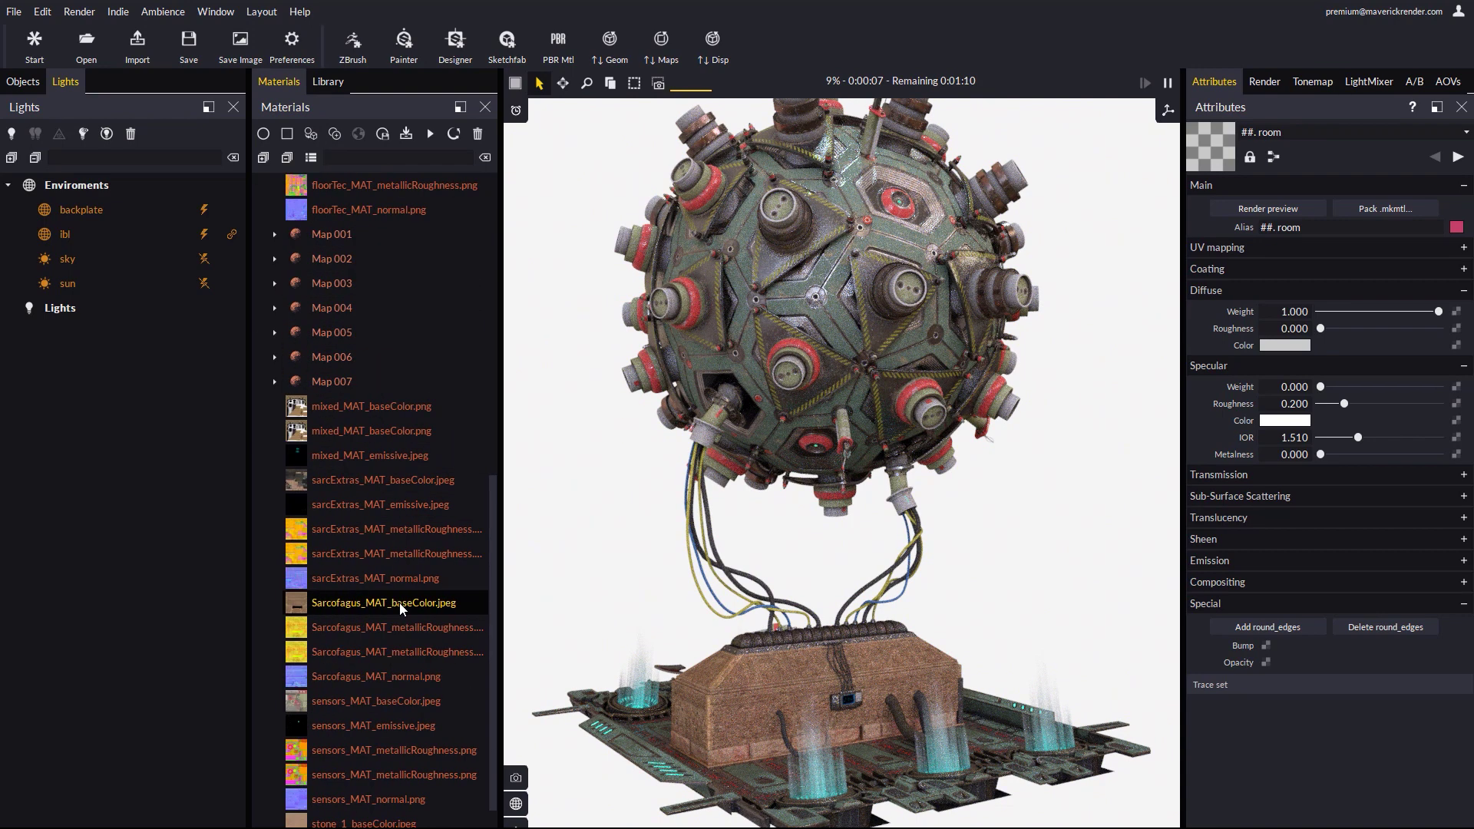
scroll(408, 580, "up", 10)
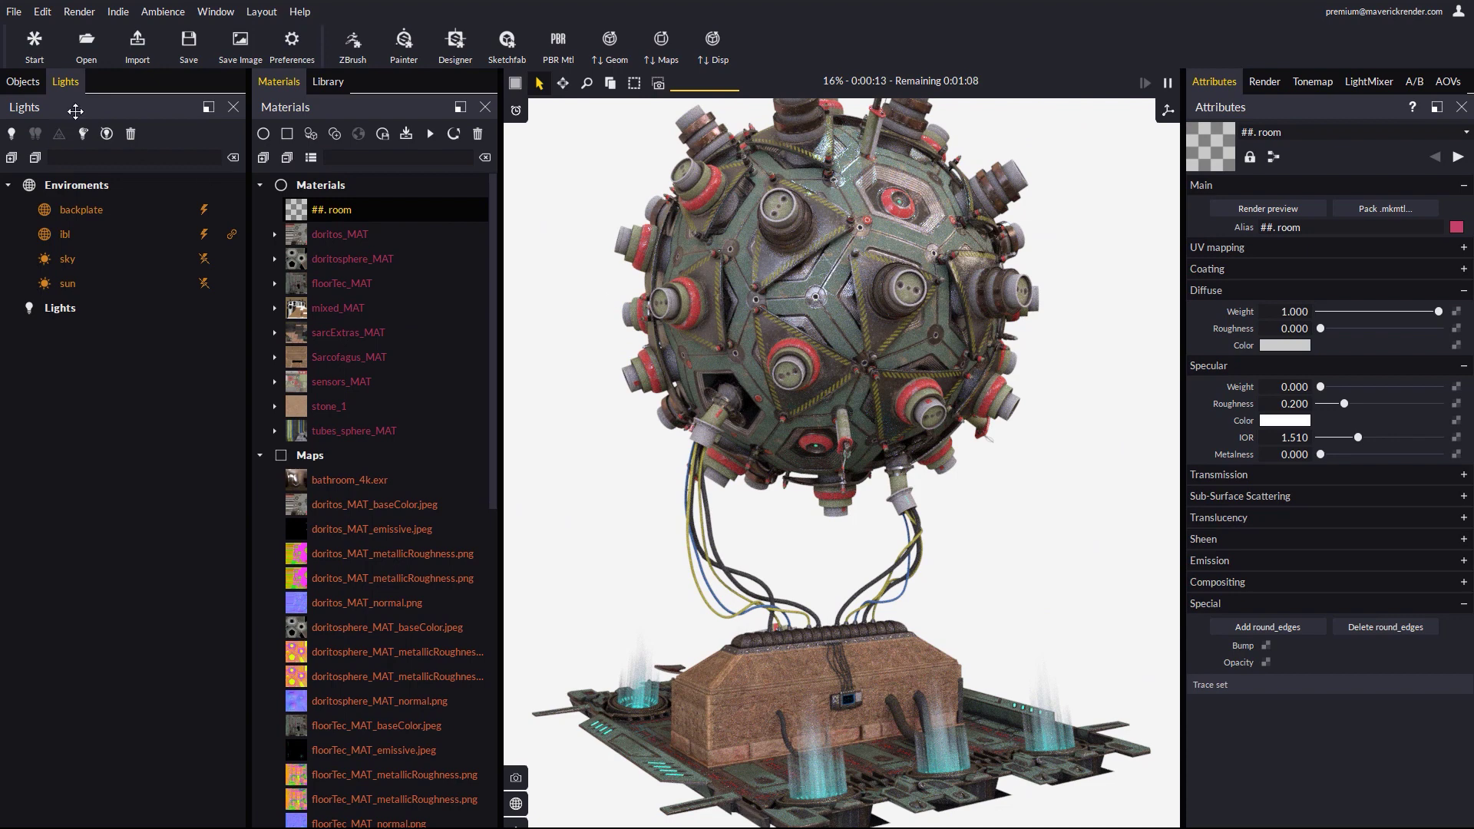
Expand the doritos_MAT, floorTec_MAT and sarcExtras_MAT object groups to inspect the model's mesh hierarchy
left_click(23, 82)
left_click(23, 259)
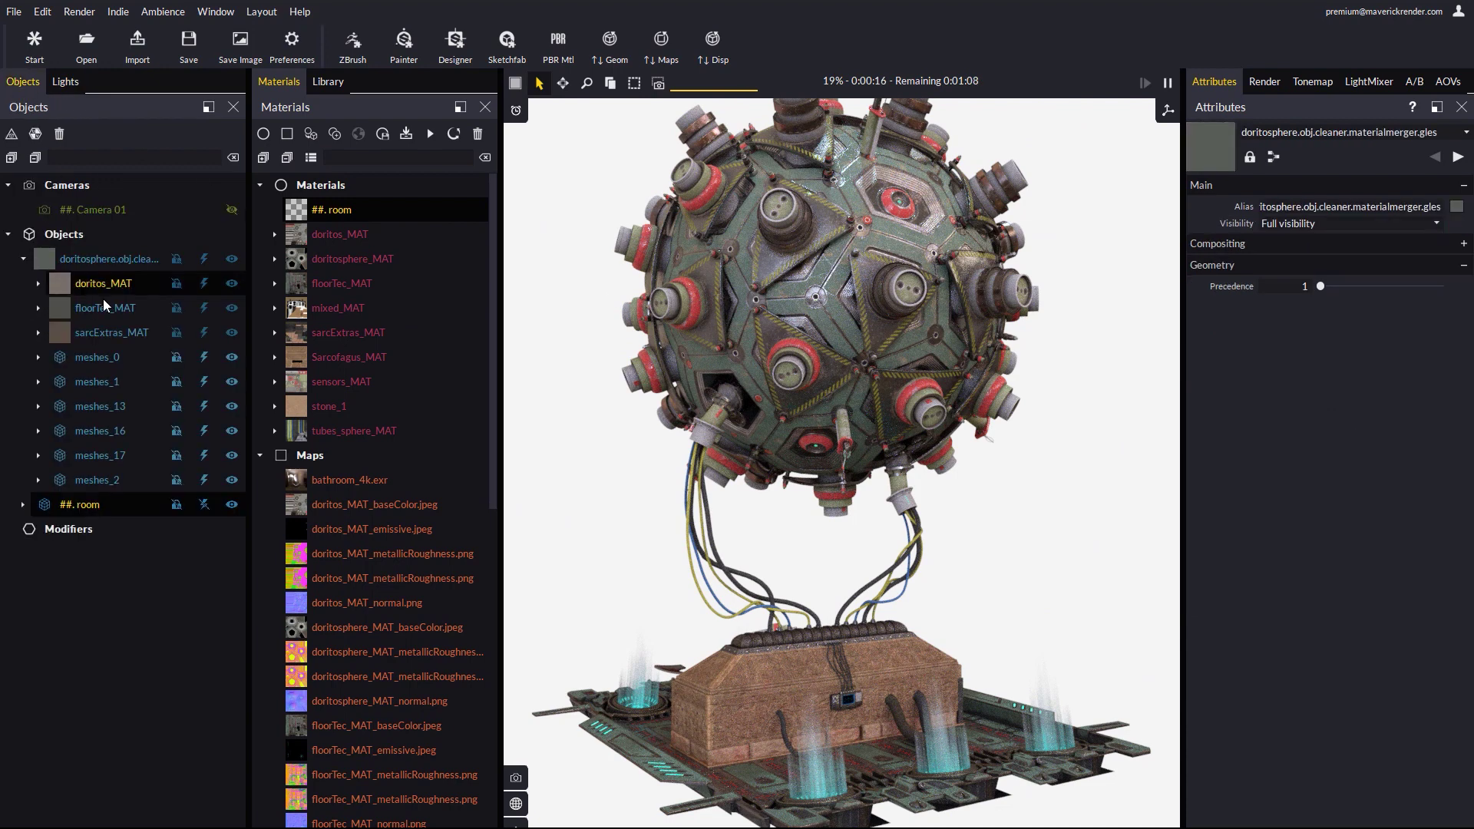
left_click(38, 283)
left_click(38, 505)
left_click(38, 578)
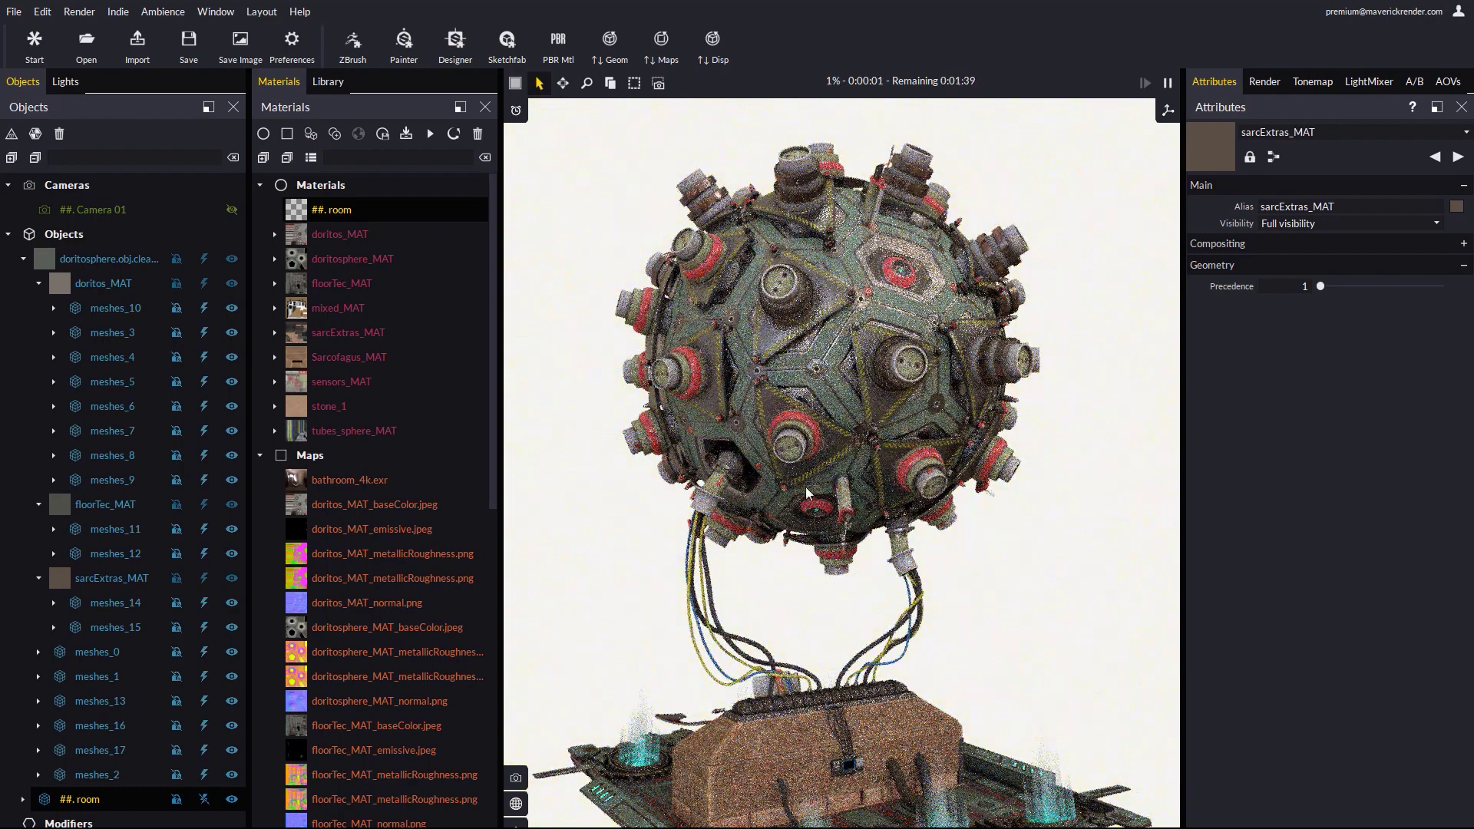
left_click_drag(852, 430, 884, 455)
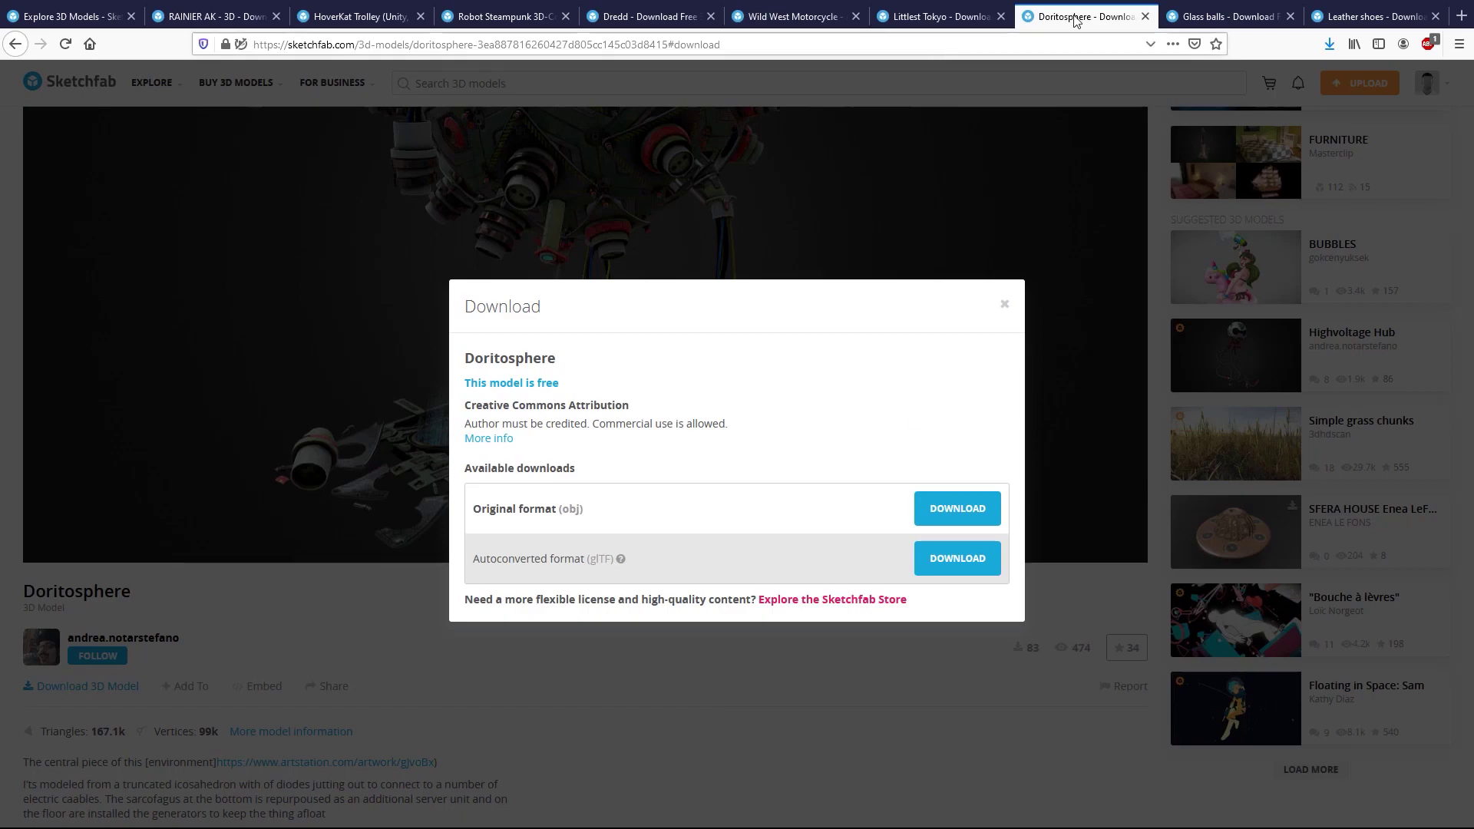
Switch to Sketchfab in the browser and open the download options for the Glass balls model
left_click(1201, 17)
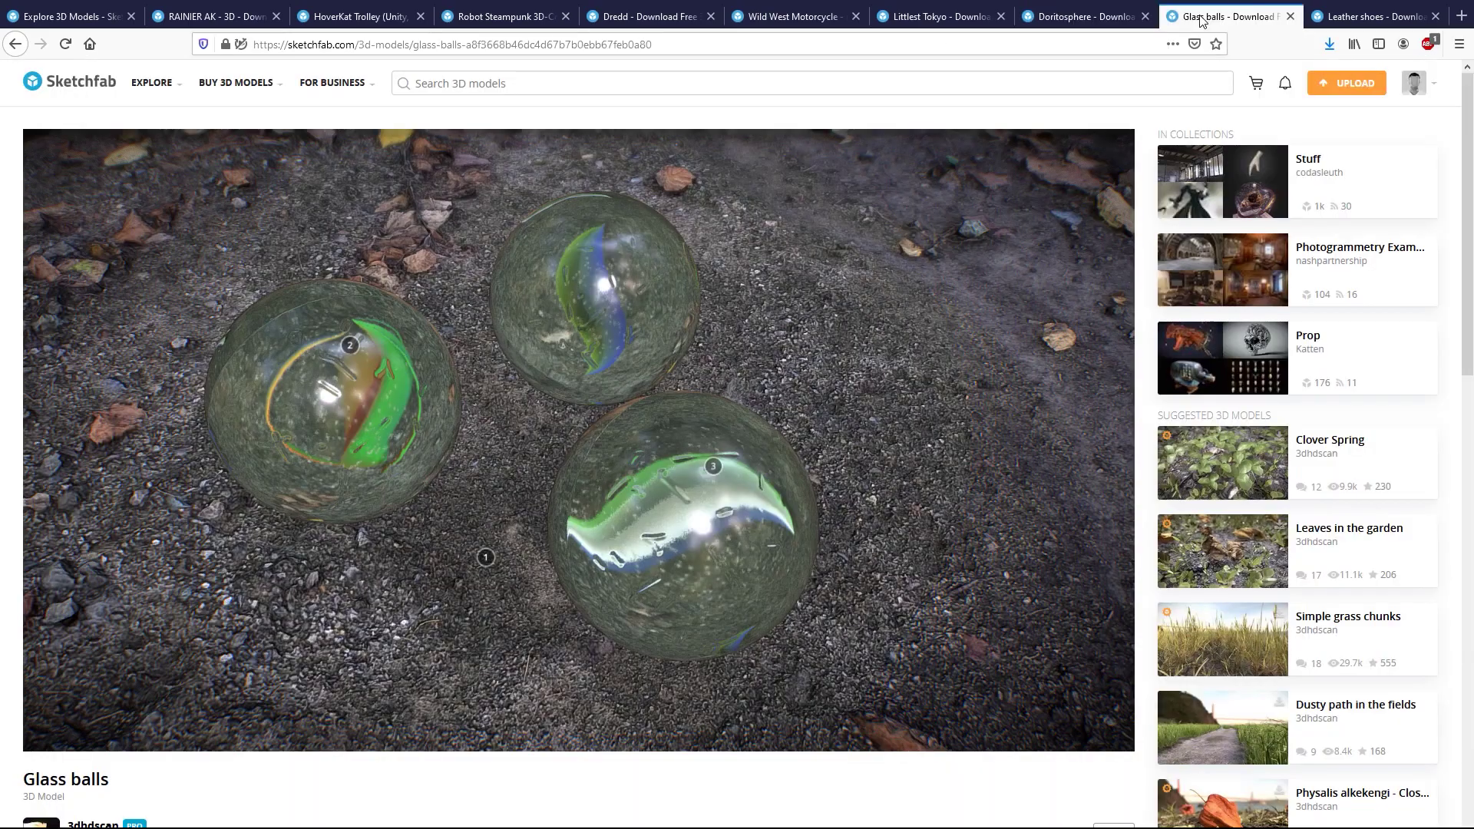
left_click_drag(805, 402, 622, 411)
scroll(280, 767, "down", 4)
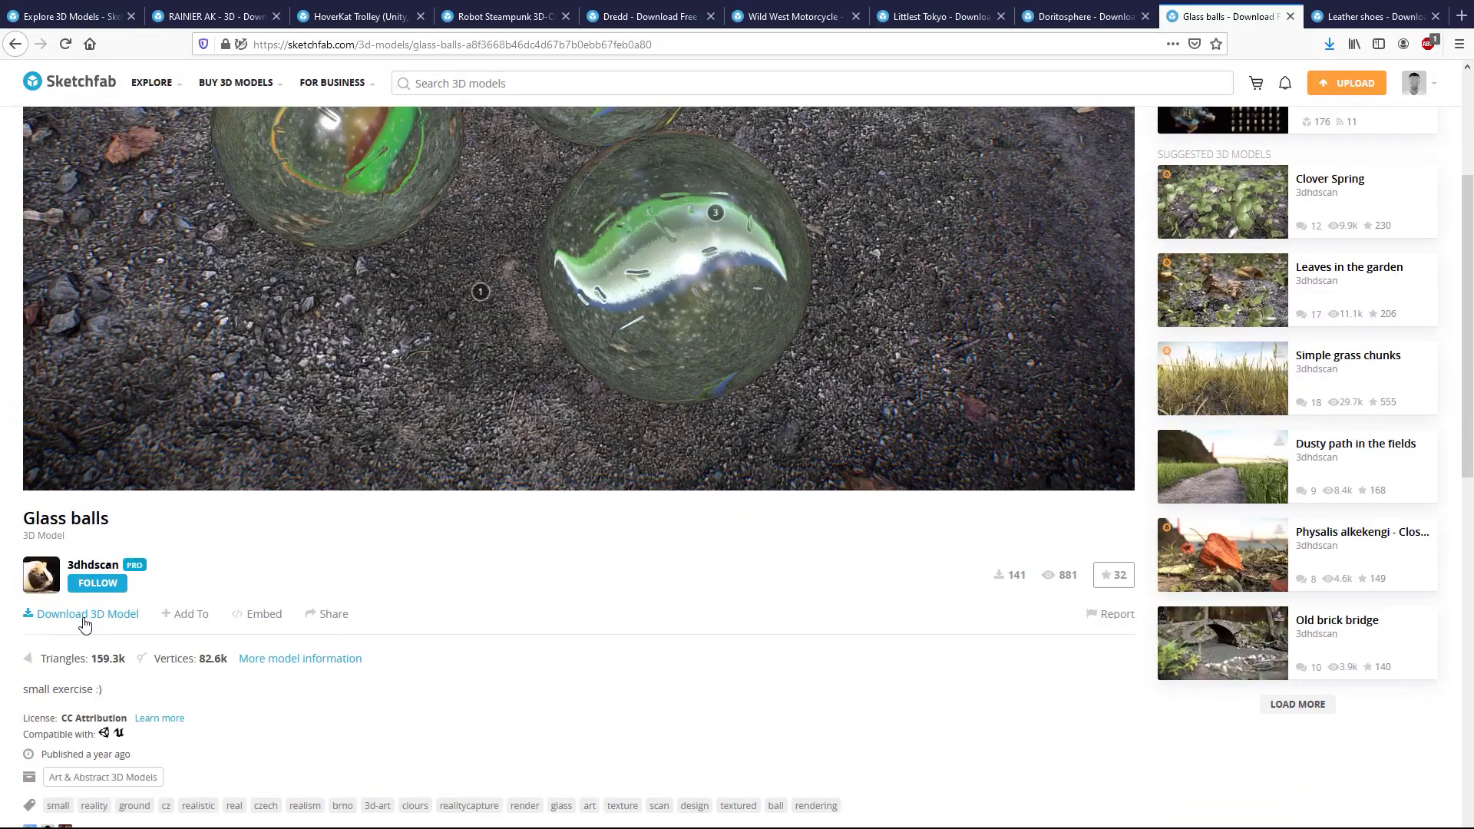
left_click(85, 614)
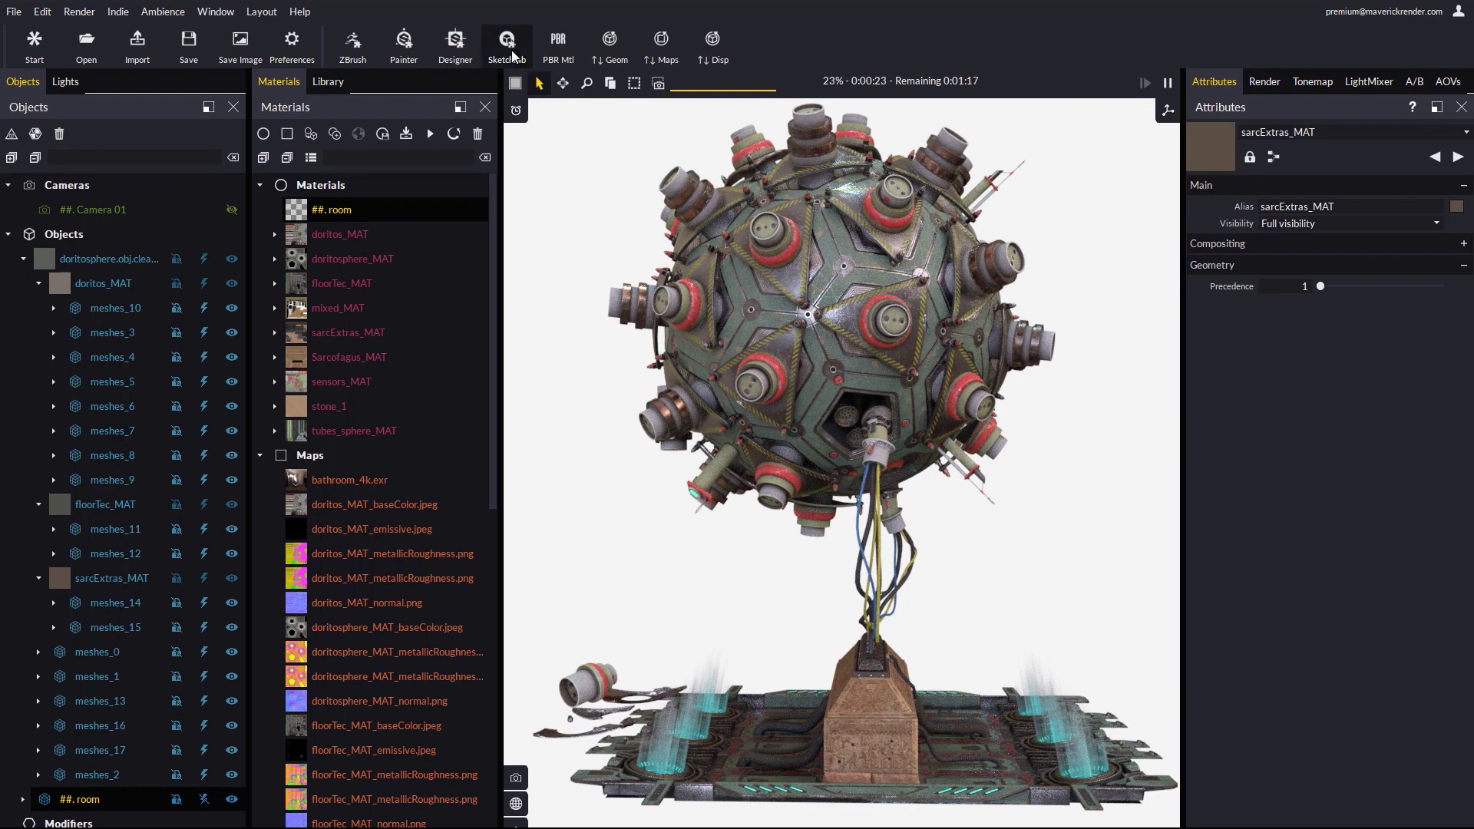
Switch to Maverick and open the glTF file from the glass_balls folder in the Sketchfab importer
left_click(513, 55)
left_click(728, 471)
left_click(379, 38)
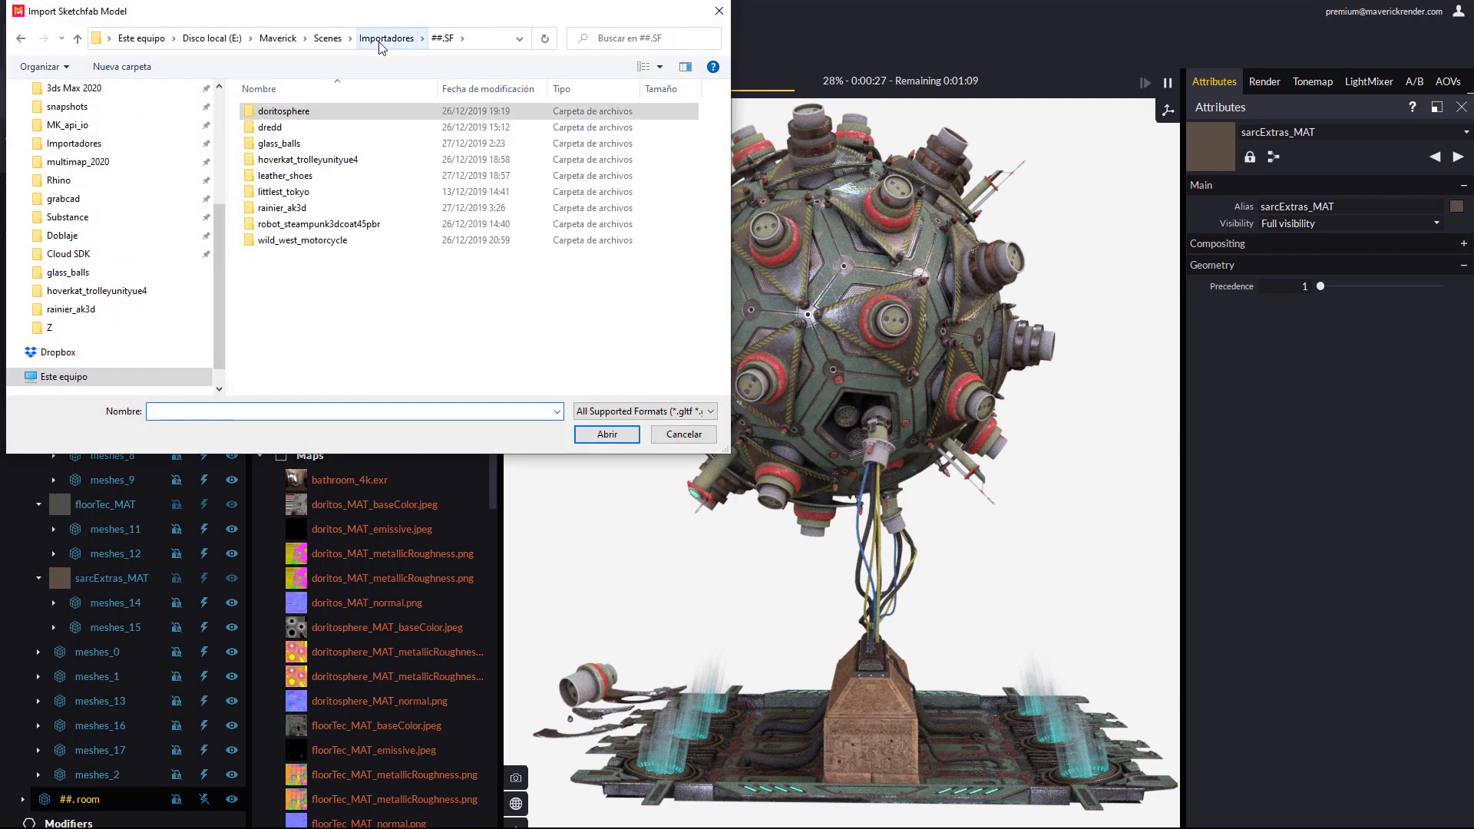
double_click(272, 143)
double_click(277, 127)
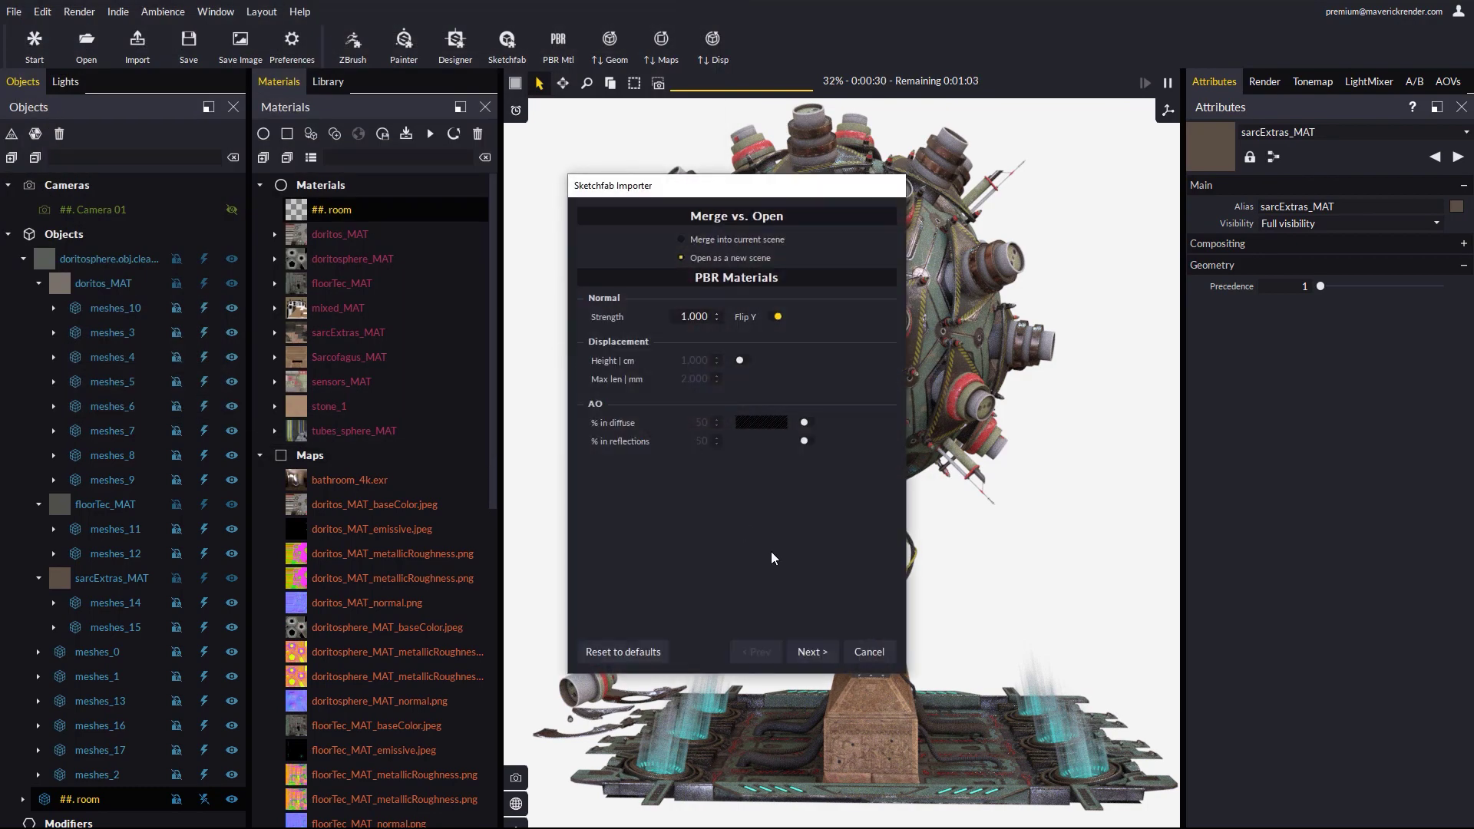
Import the glass balls as a new scene with the Venice sunrise ambience, scaled to medium size (up to 1m)
left_click(805, 654)
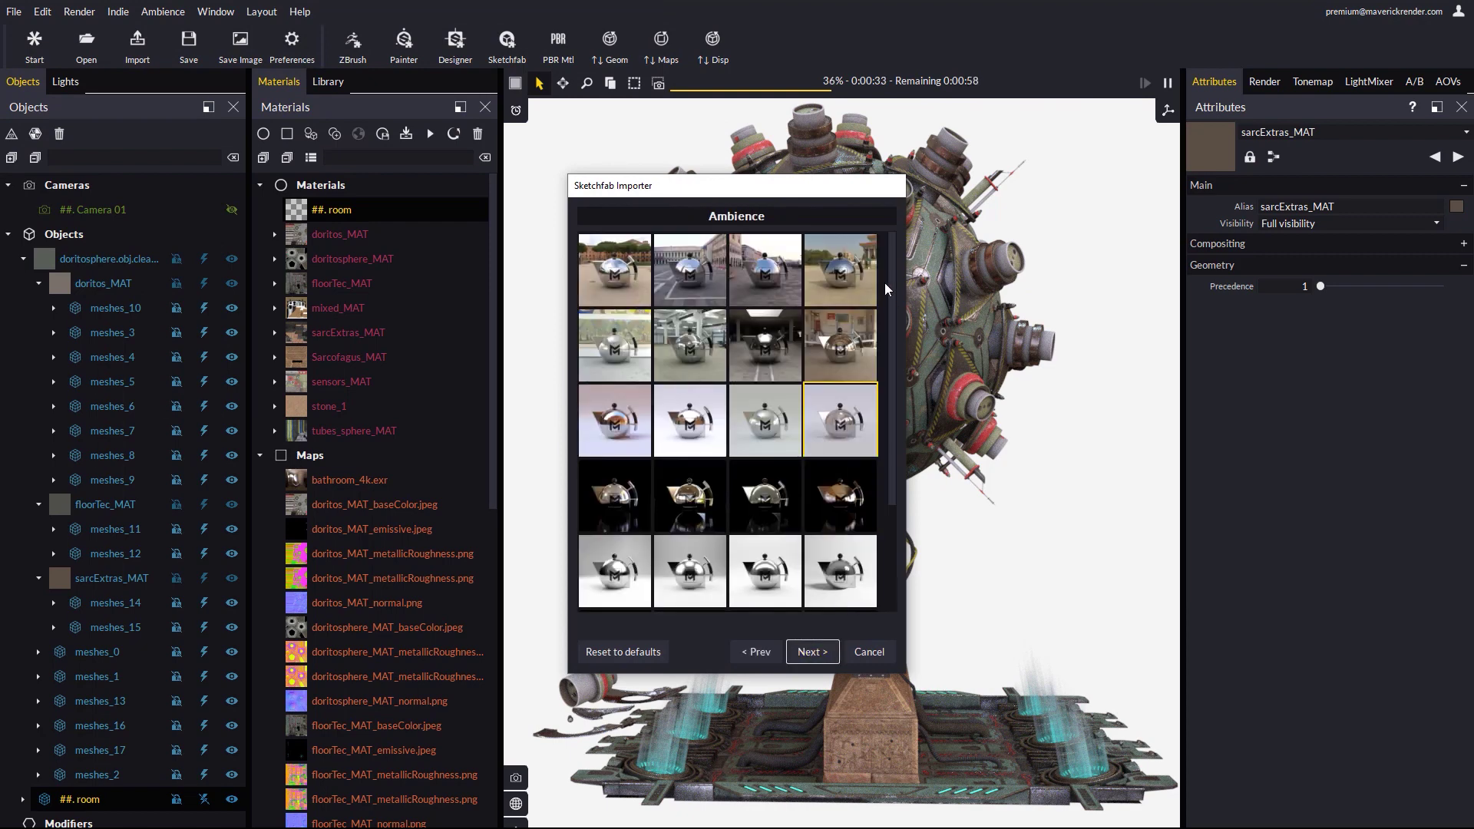
left_click(815, 656)
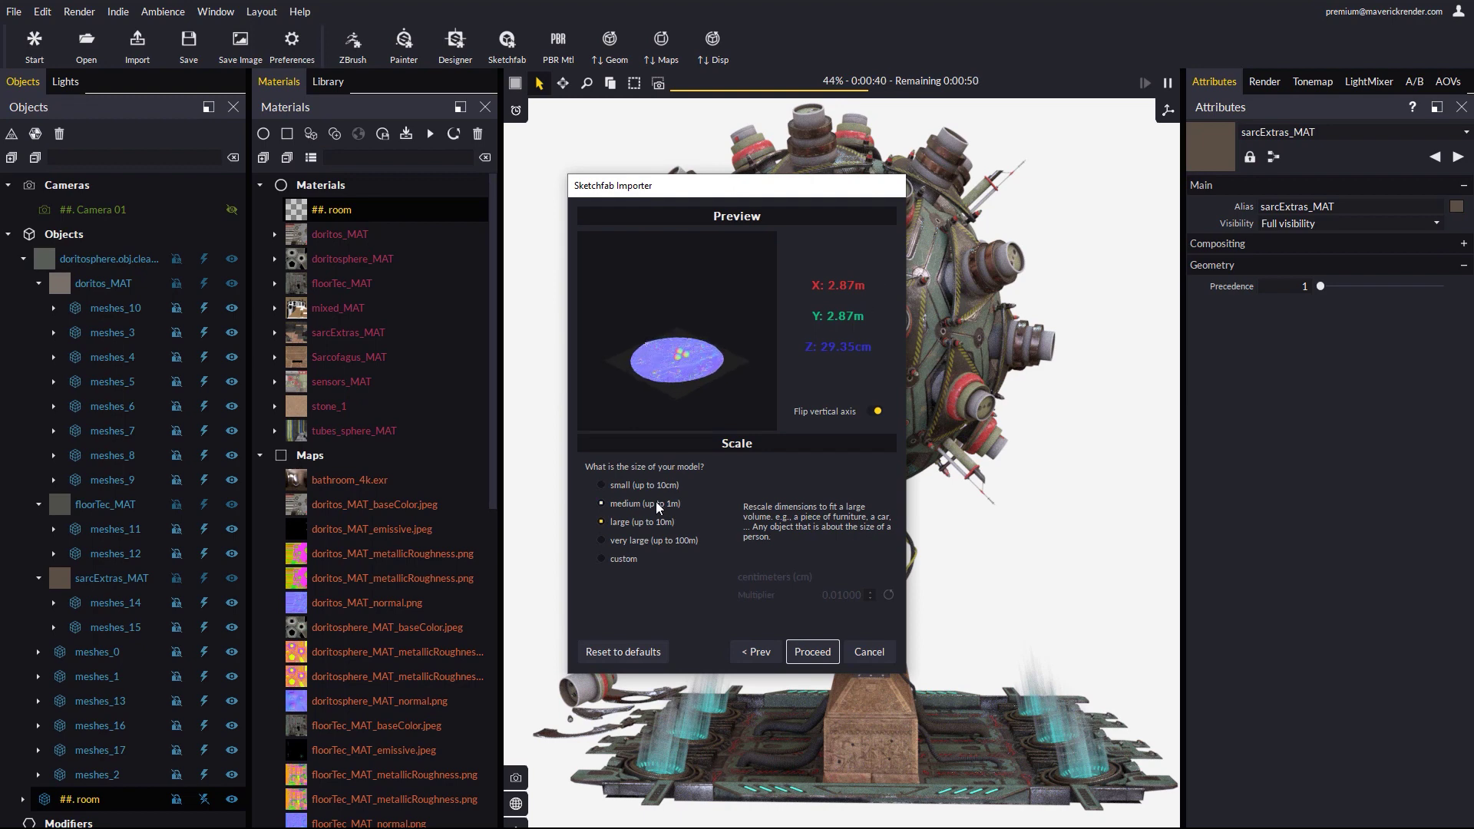
left_click(656, 503)
left_click(809, 650)
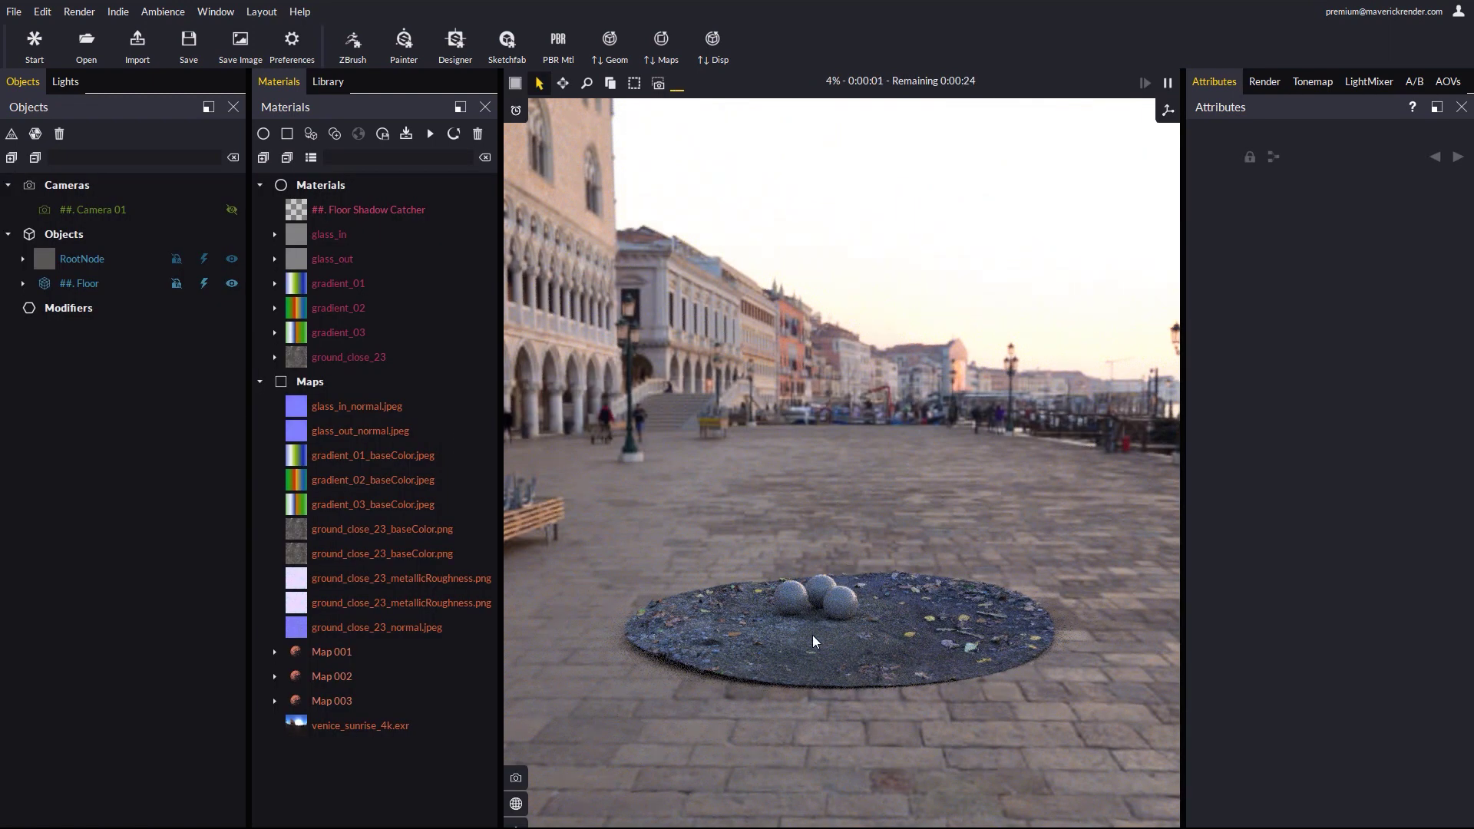
Frame the three balls in a close-up from above and select a glass_out sphere
left_click_drag(813, 634, 815, 685)
middle_click_drag(812, 679, 810, 584)
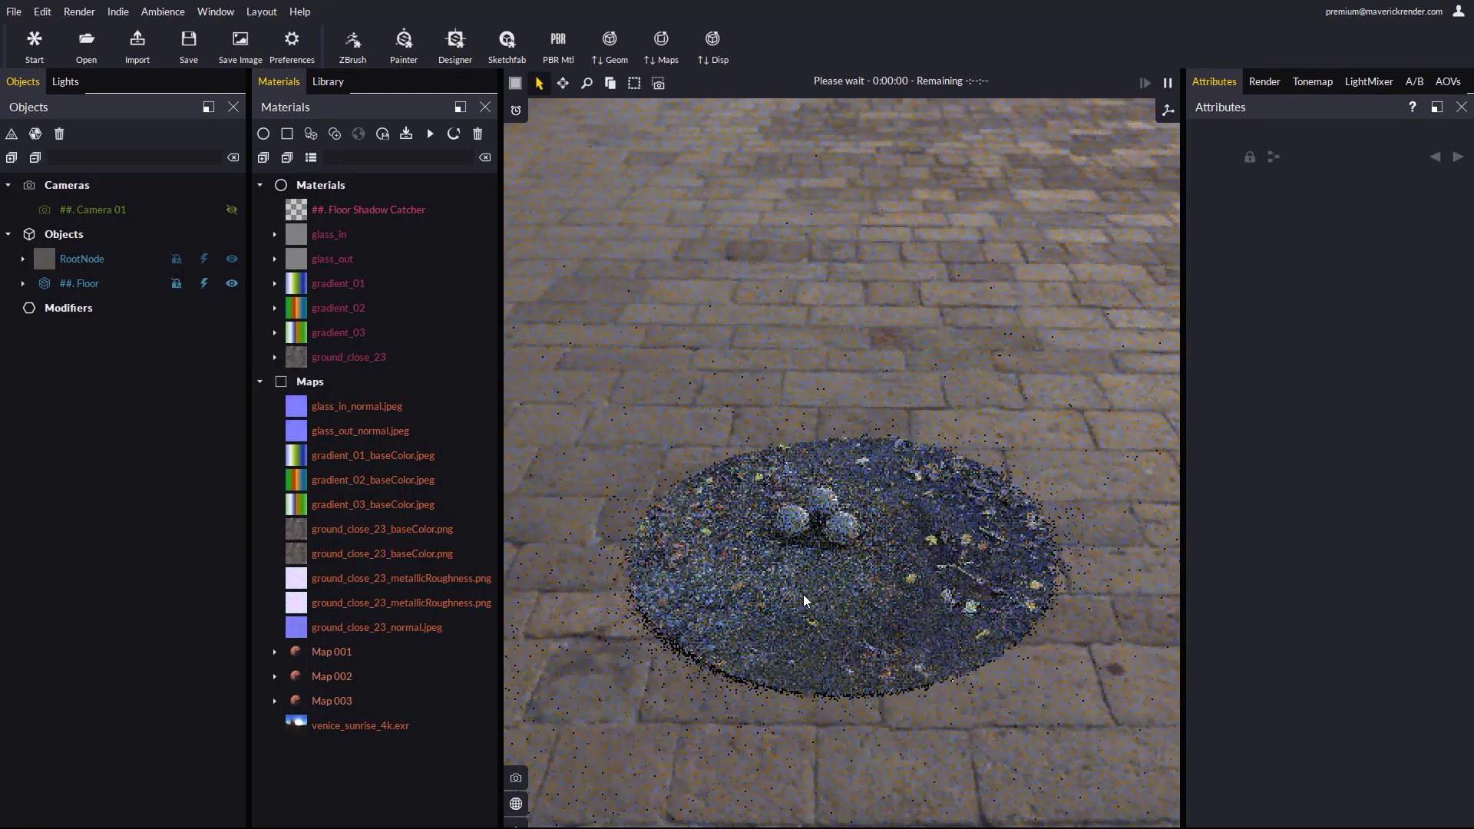
mouse_move(810, 584)
right_mouse_down()
mouse_move(813, 523)
mouse_move(807, 587)
right_mouse_up()
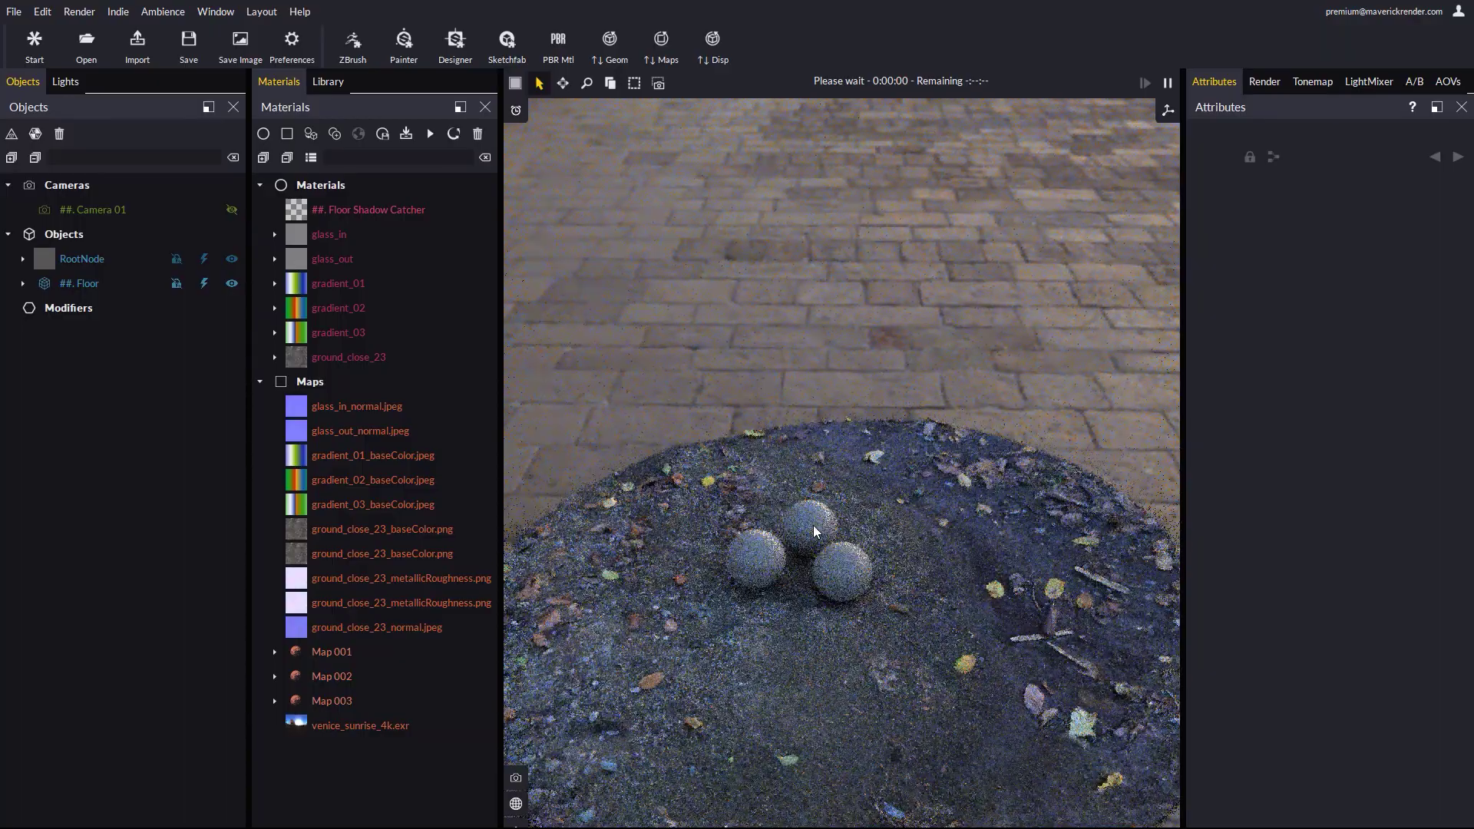
double_click(813, 525)
left_click_drag(808, 586, 895, 552)
middle_click_drag(894, 553, 833, 453)
left_click_drag(833, 453, 858, 602)
right_click_drag(858, 601, 892, 624)
left_click_drag(891, 623, 875, 651)
middle_click_drag(876, 616, 878, 632)
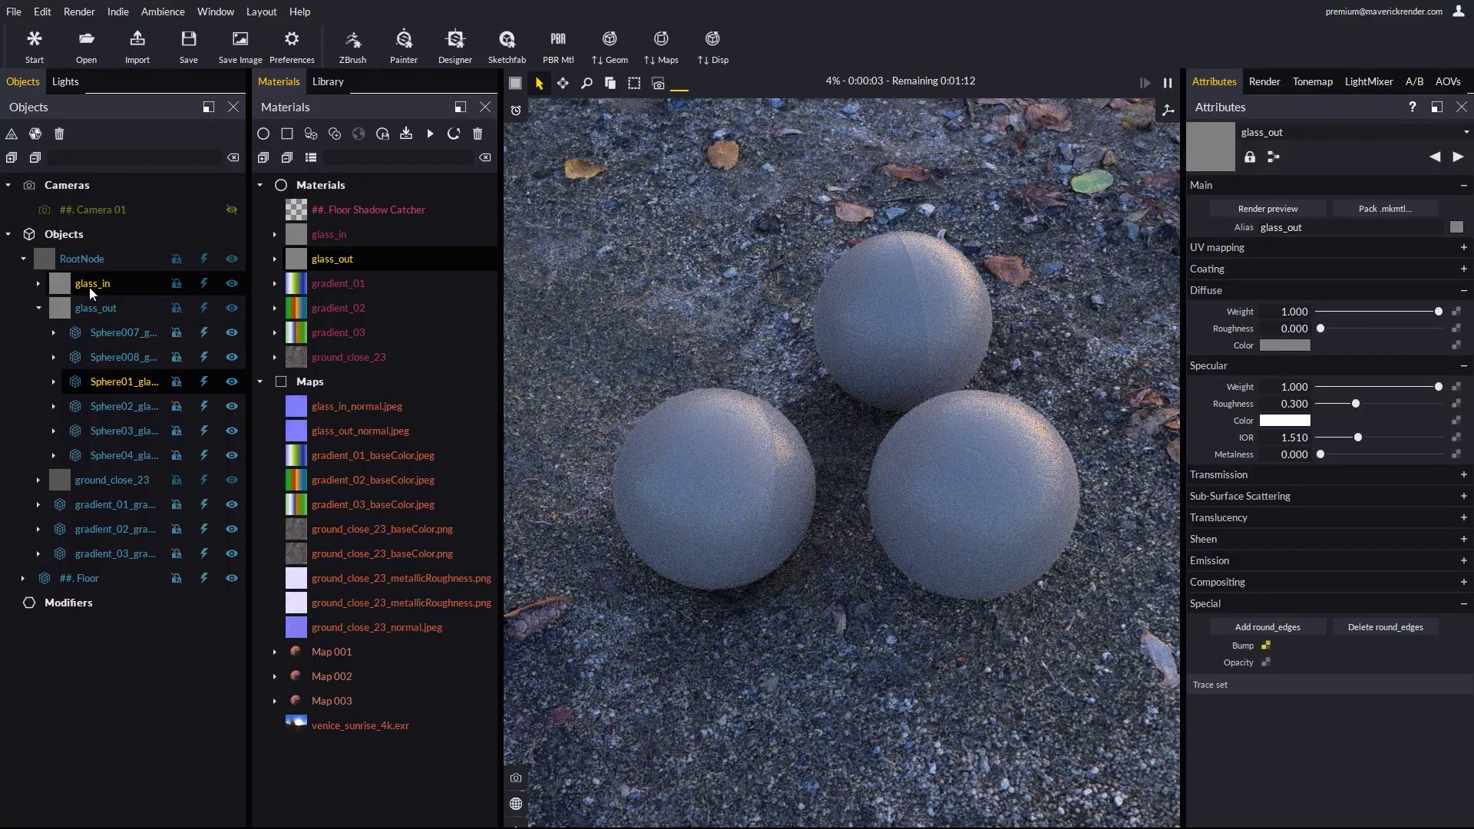
Apply the library materials Glass Clear 03 Iron grey to the glass_out group and Glass Clear 09 Light Gray to glass_in
left_click(327, 82)
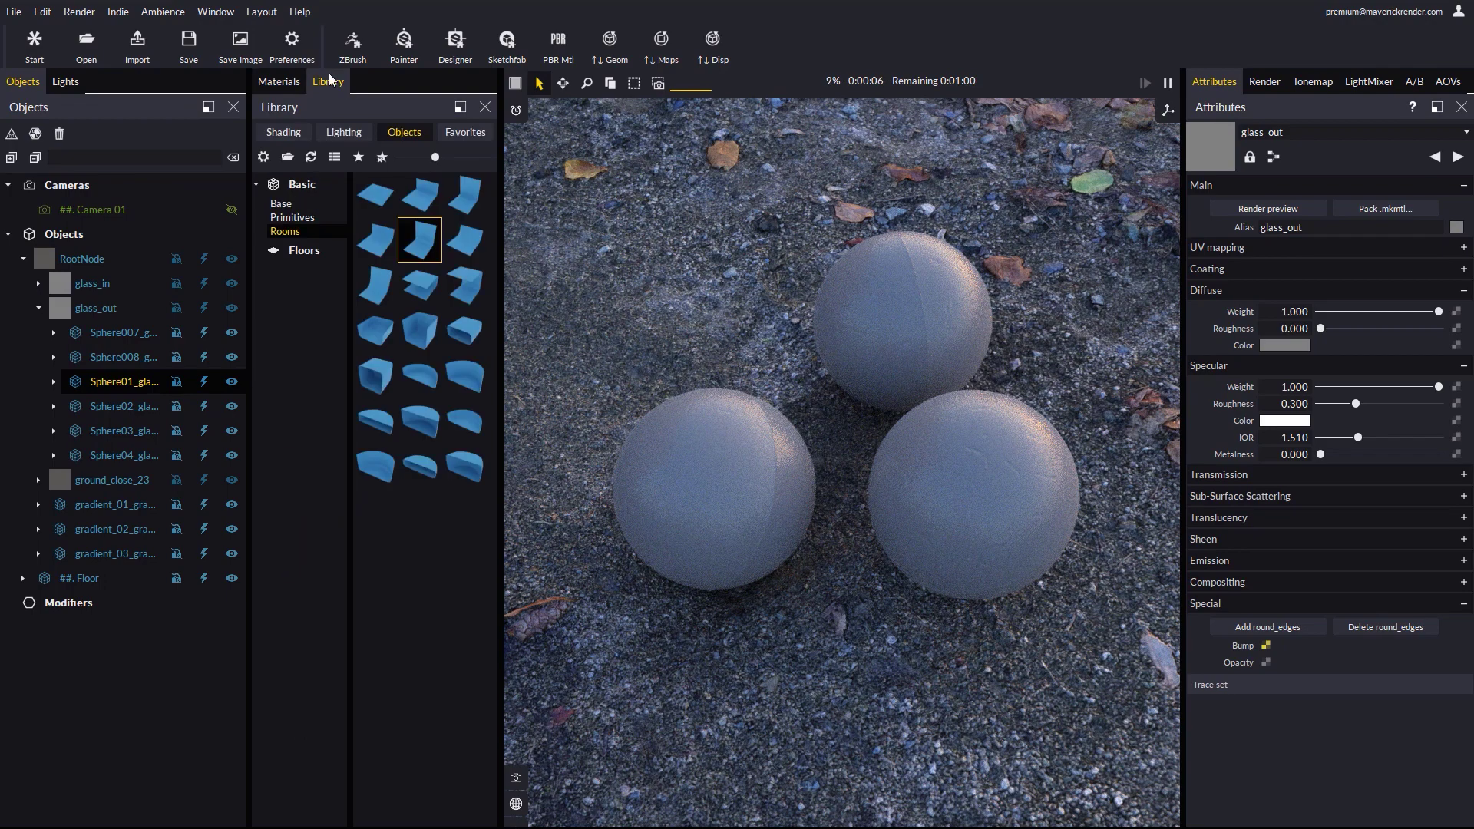
left_click(283, 132)
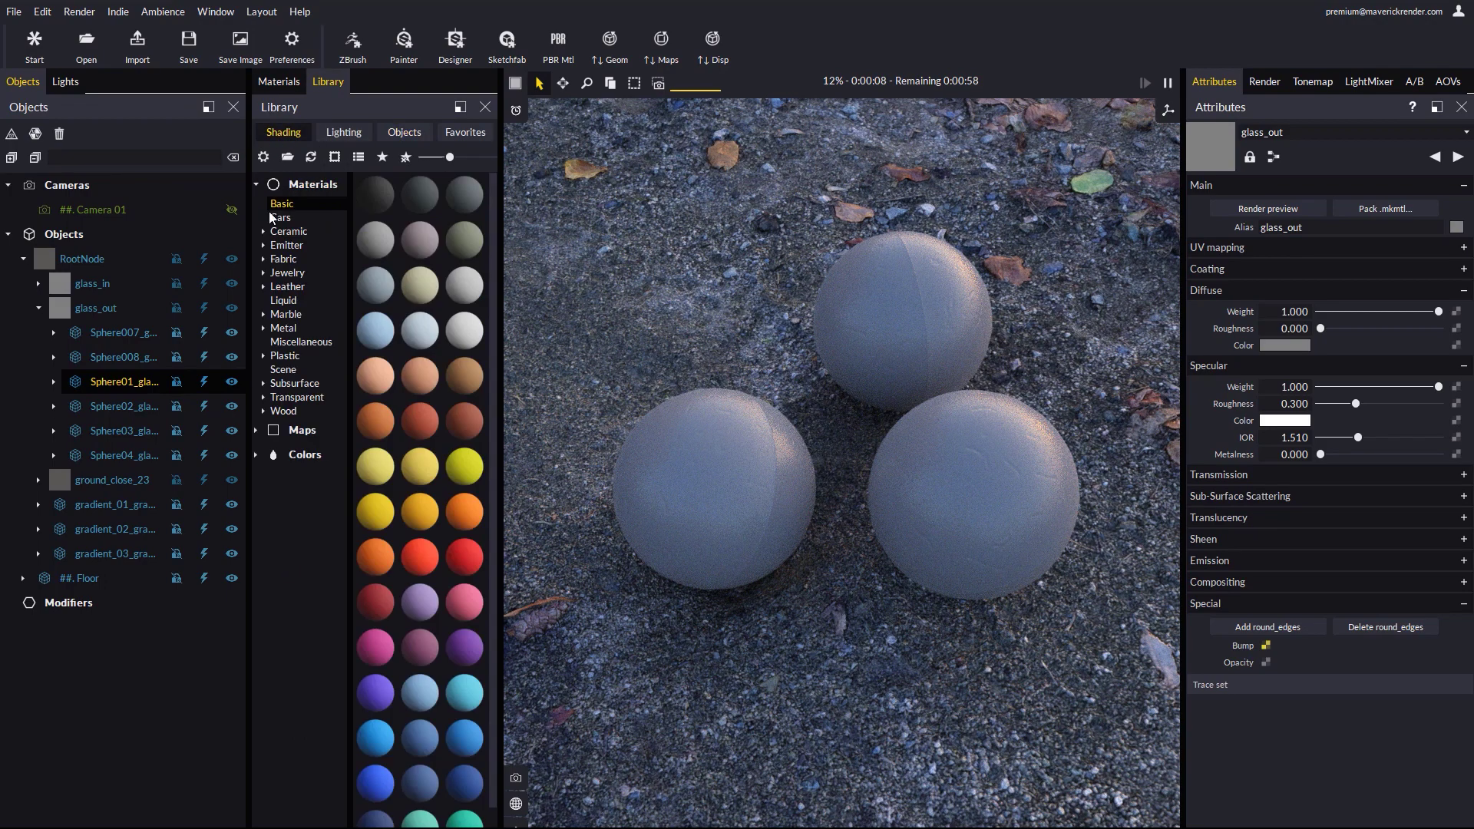
left_click(263, 397)
left_click(291, 411)
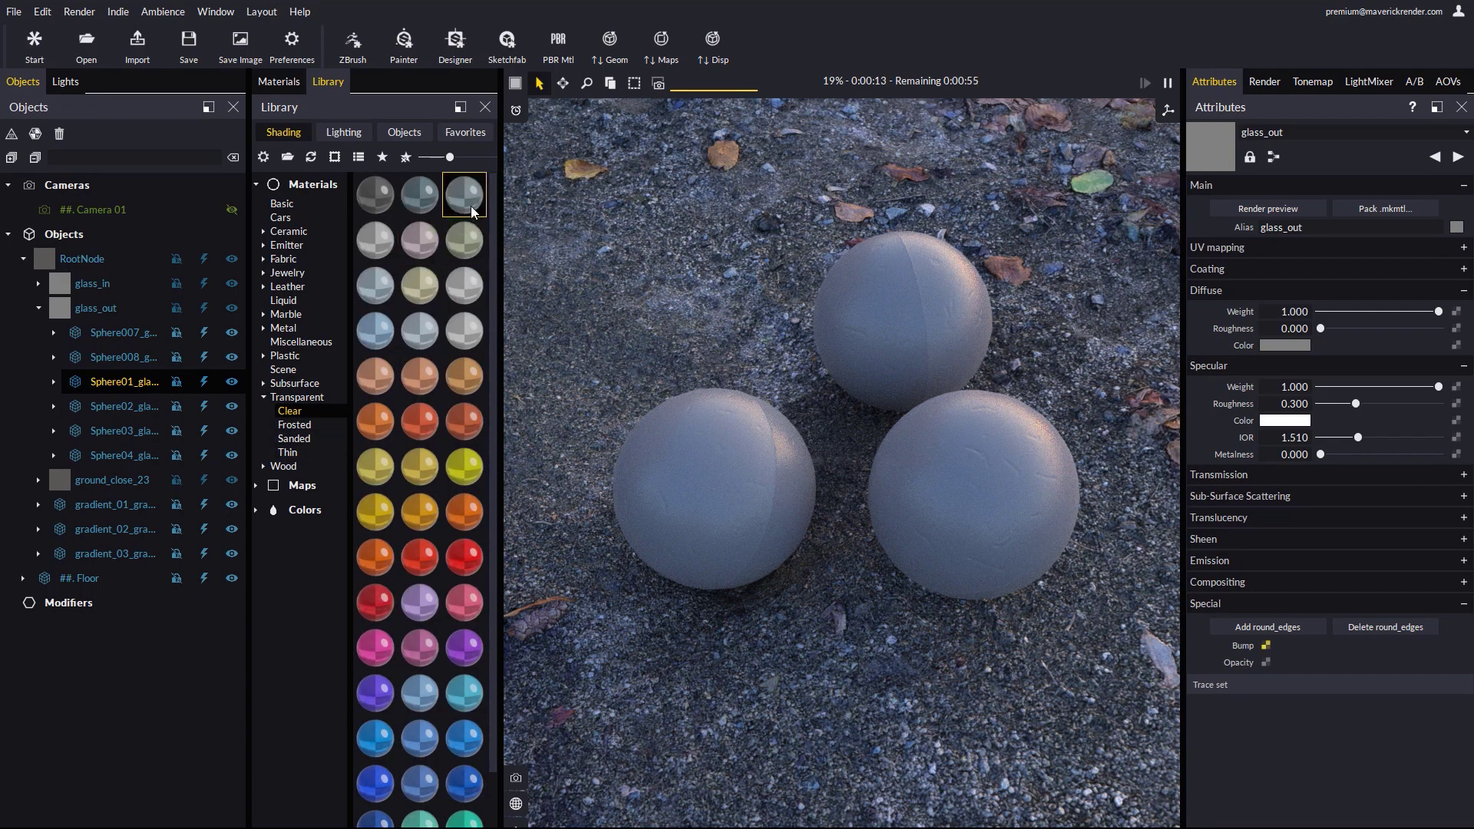
left_click_drag(470, 207, 108, 317)
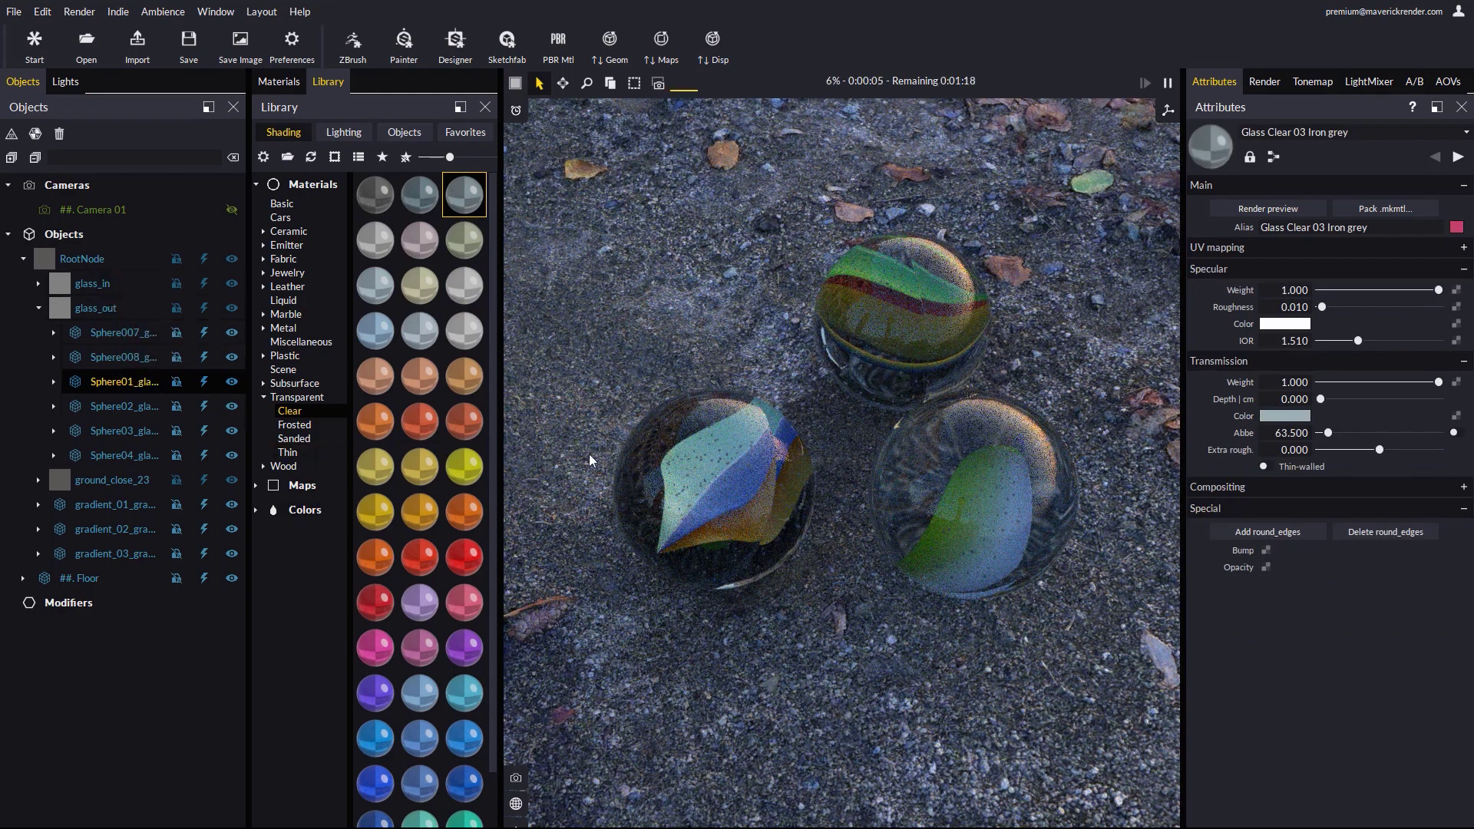
left_click_drag(466, 290, 102, 288)
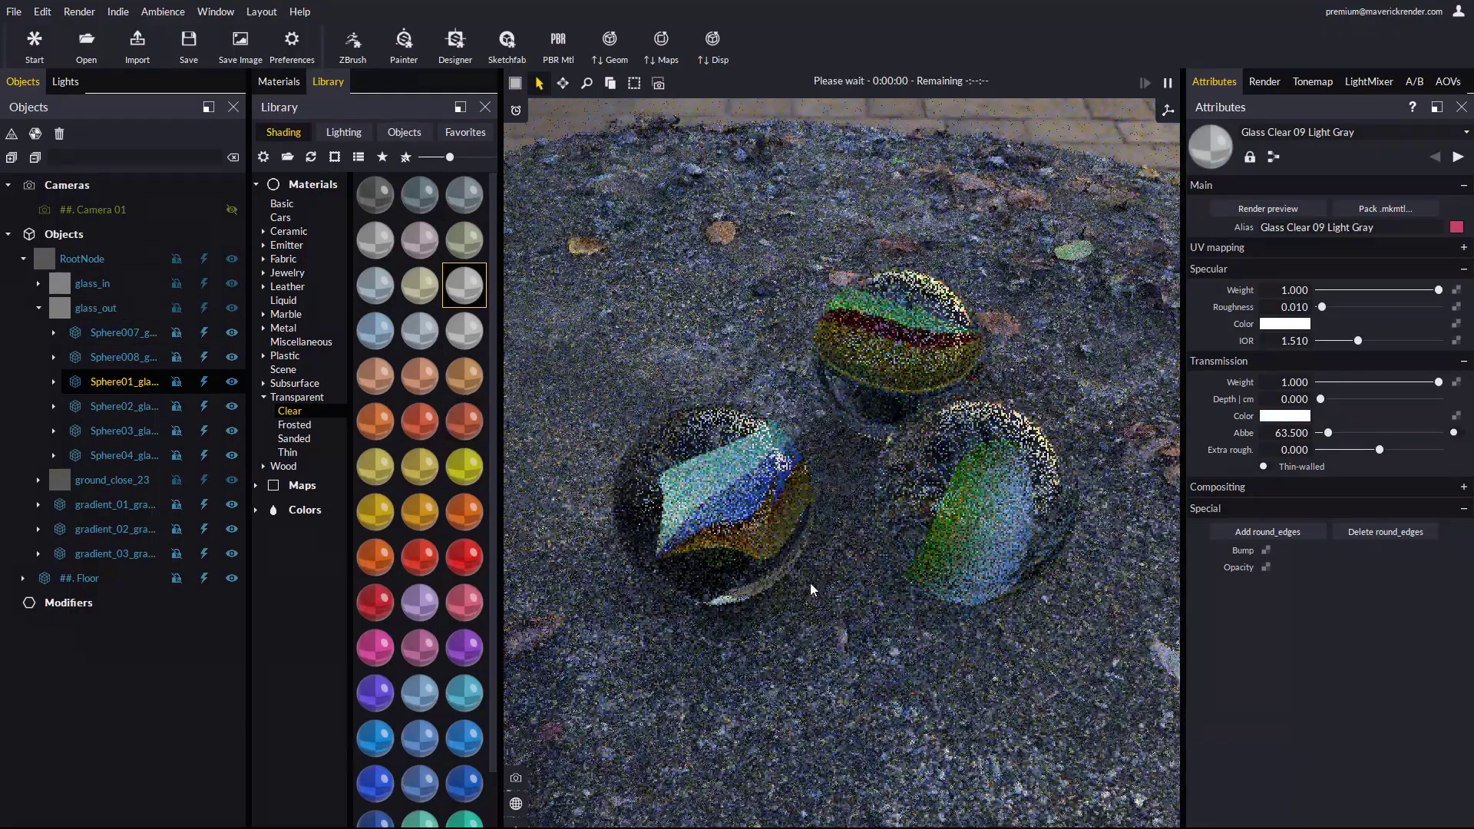
Reframe the glass balls from above and add camera depth of field focused on the area beside them
left_click_drag(808, 579, 791, 592)
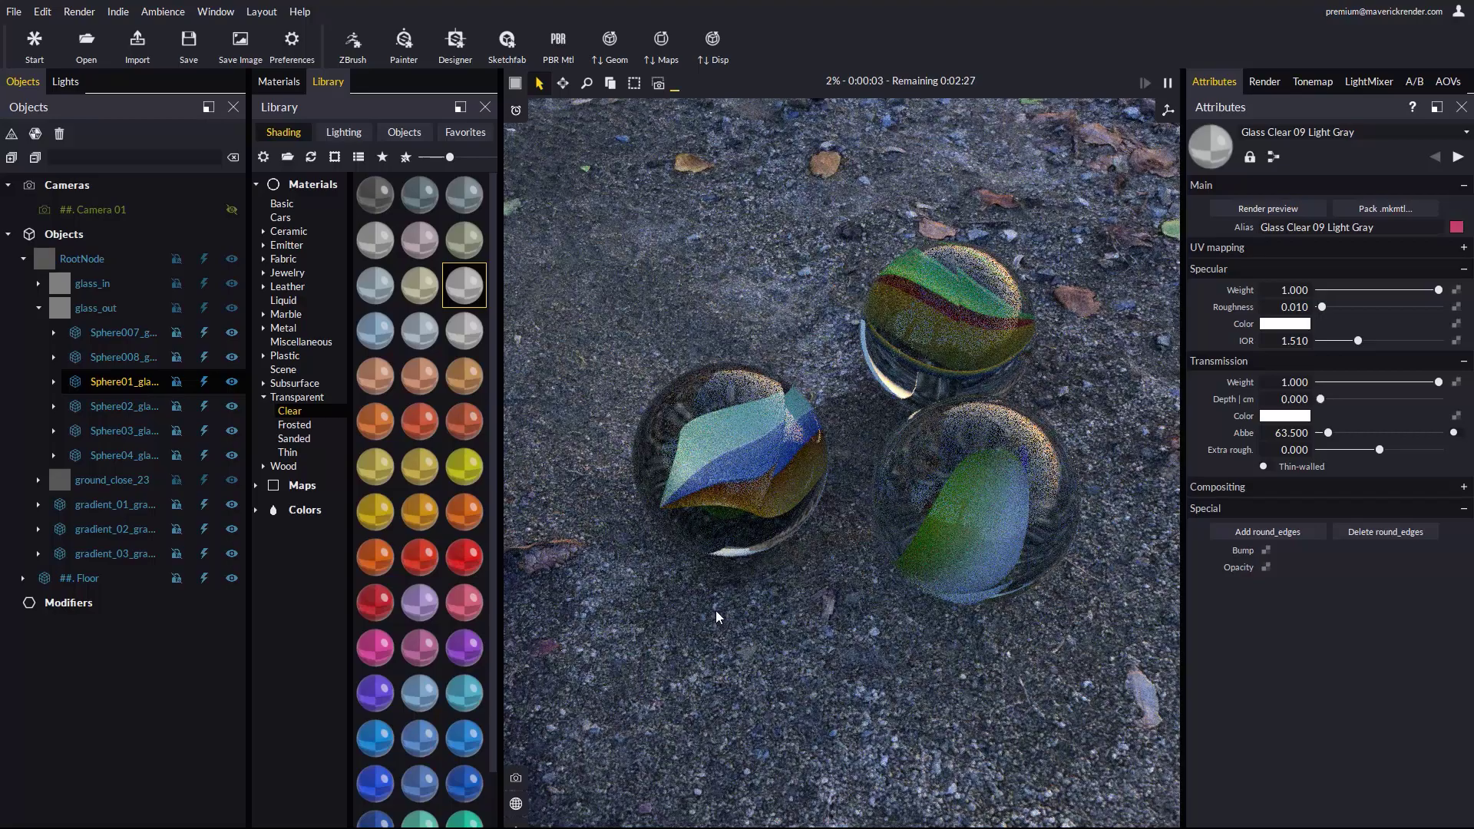
right_click(716, 617)
left_click(789, 724)
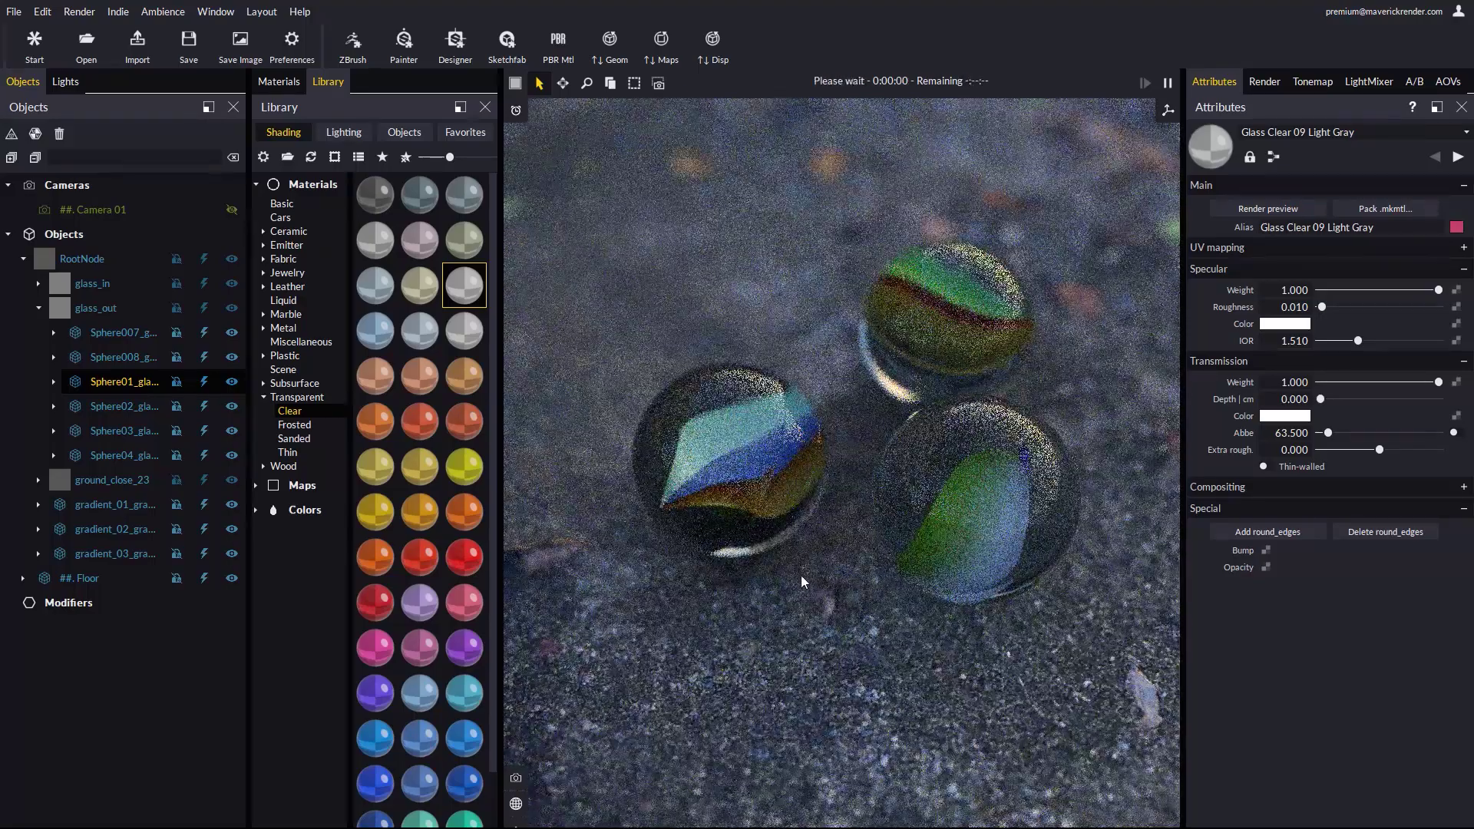
Toggle two entries in the scene's lights list and orbit around the glass balls
left_click(66, 82)
left_click(205, 259)
left_click(204, 283)
left_click_drag(763, 515, 920, 528)
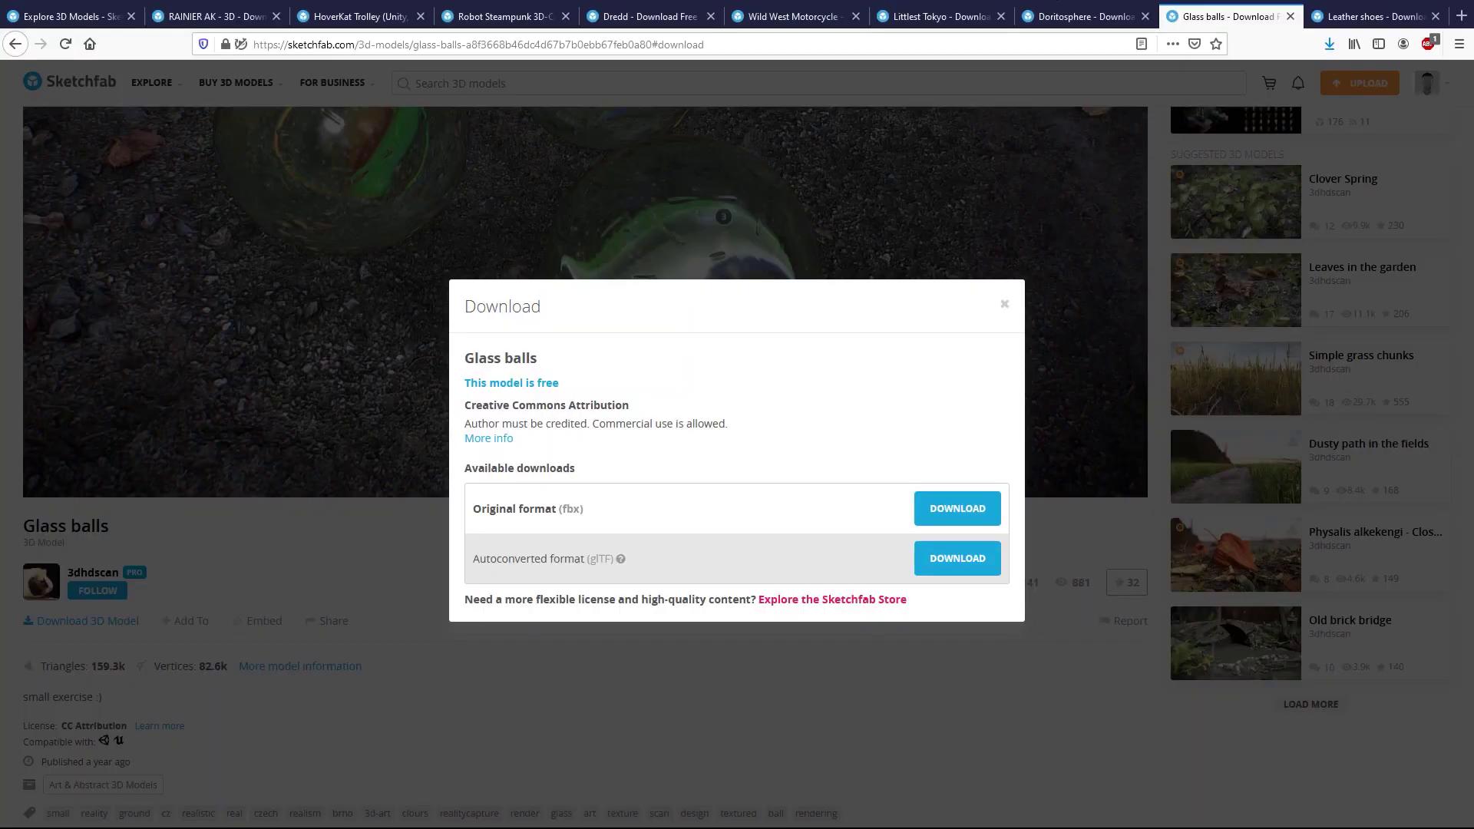
Switch to Sketchfab in the browser and examine the Leather shoes model and its page details
left_click(1374, 17)
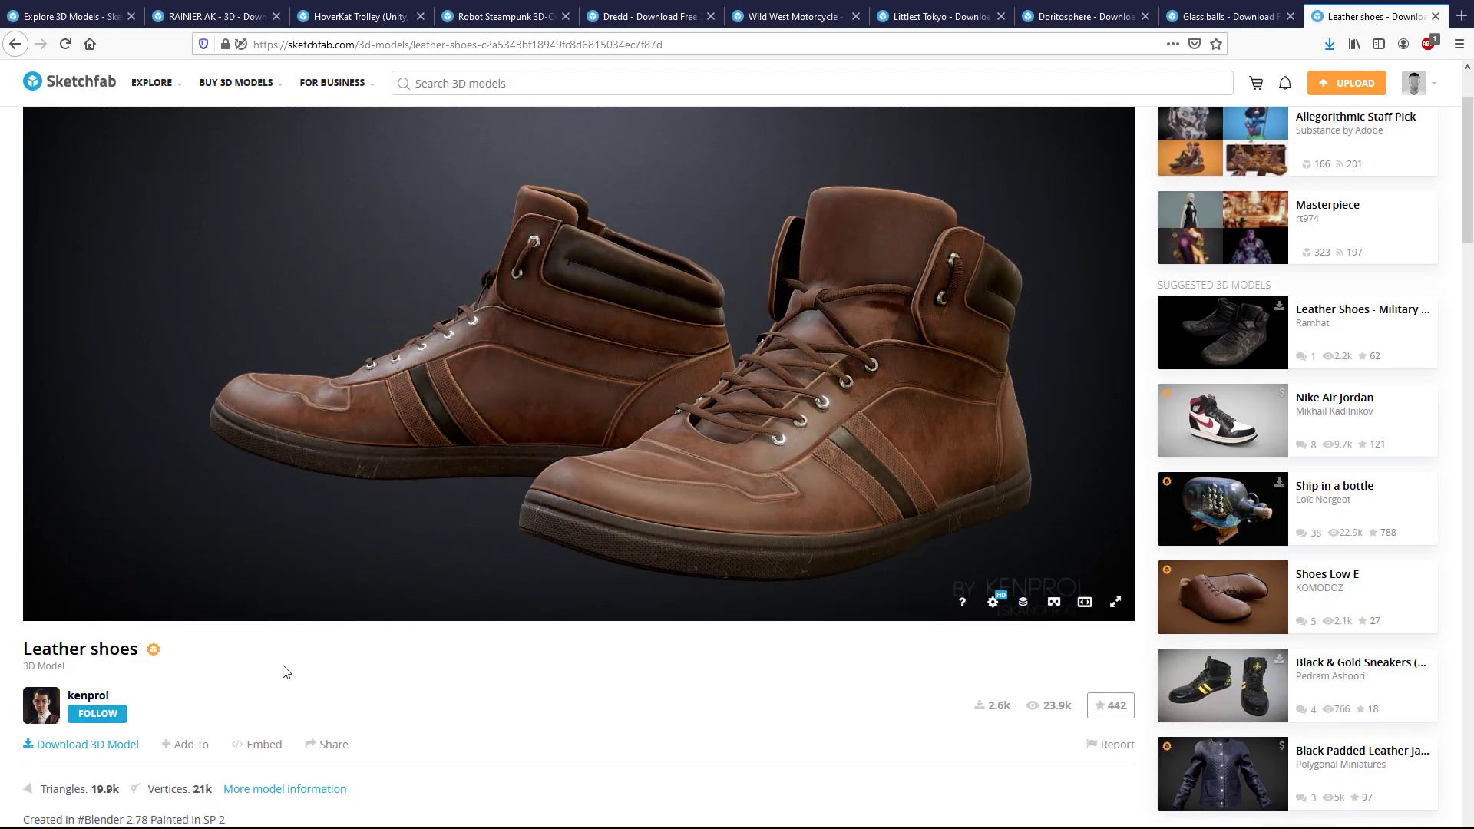
scroll(286, 668, "down", 1)
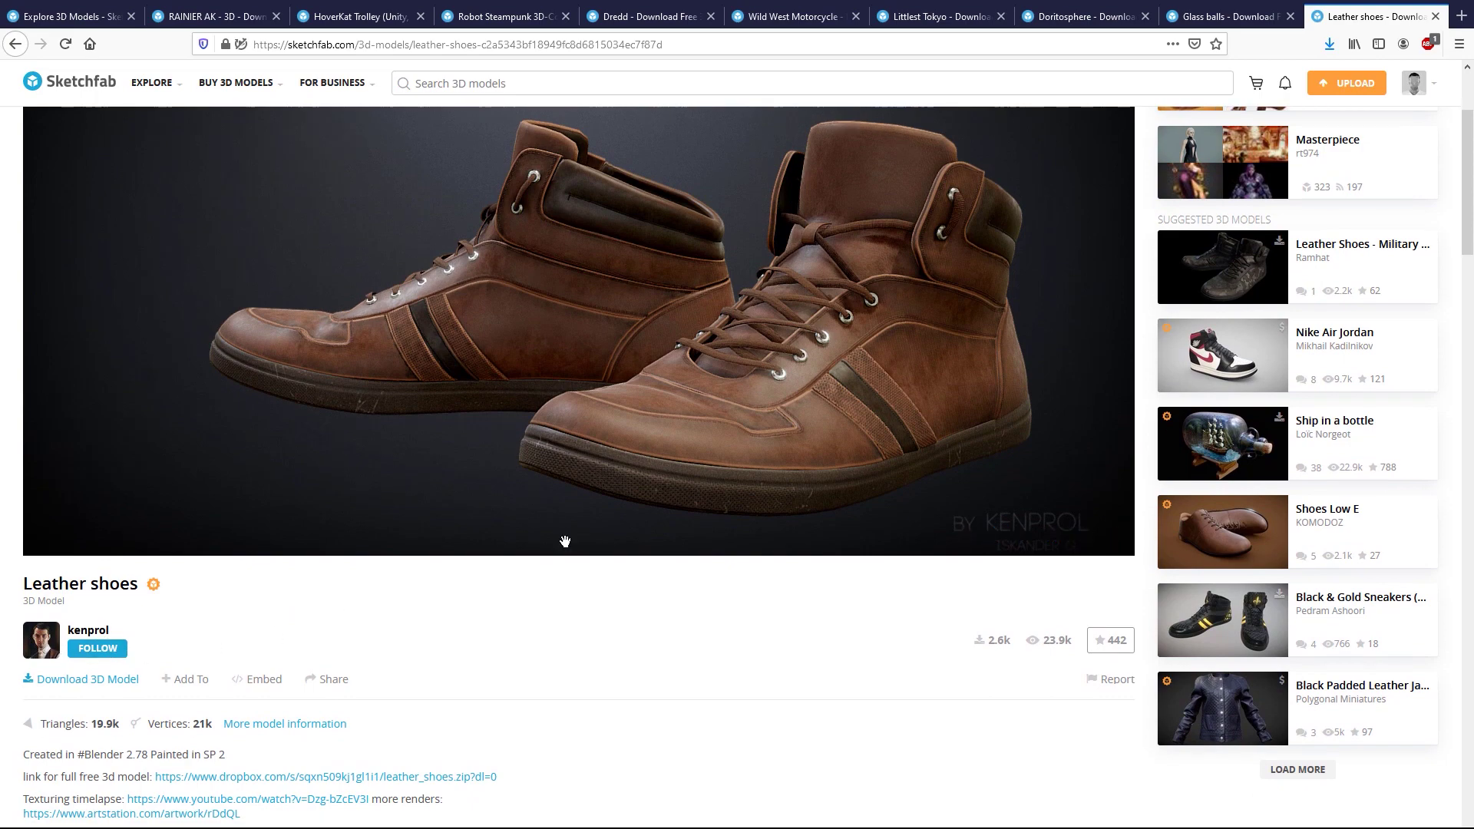
scroll(706, 373, "down", 3)
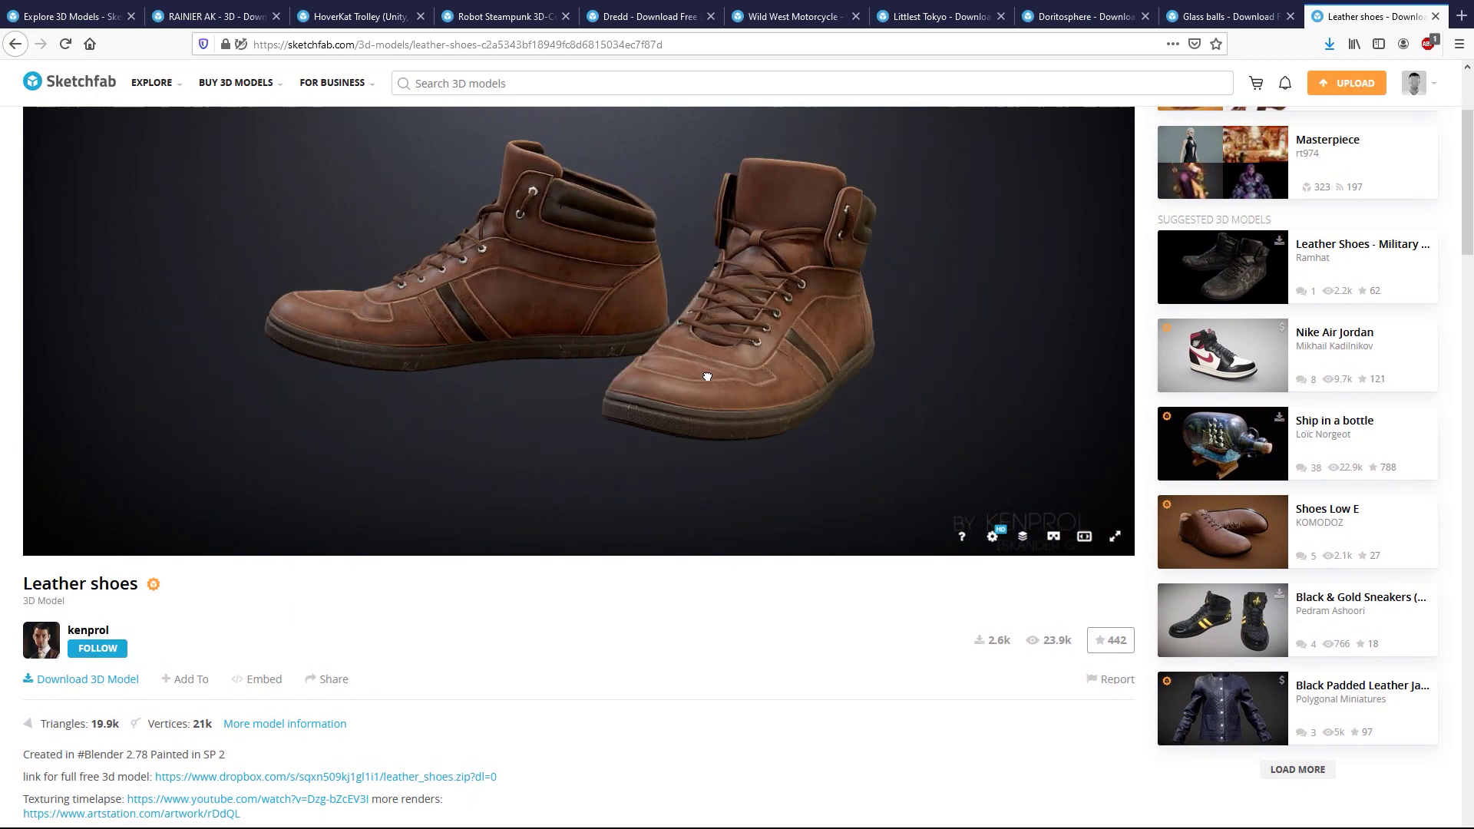
scroll(685, 374, "up", 3)
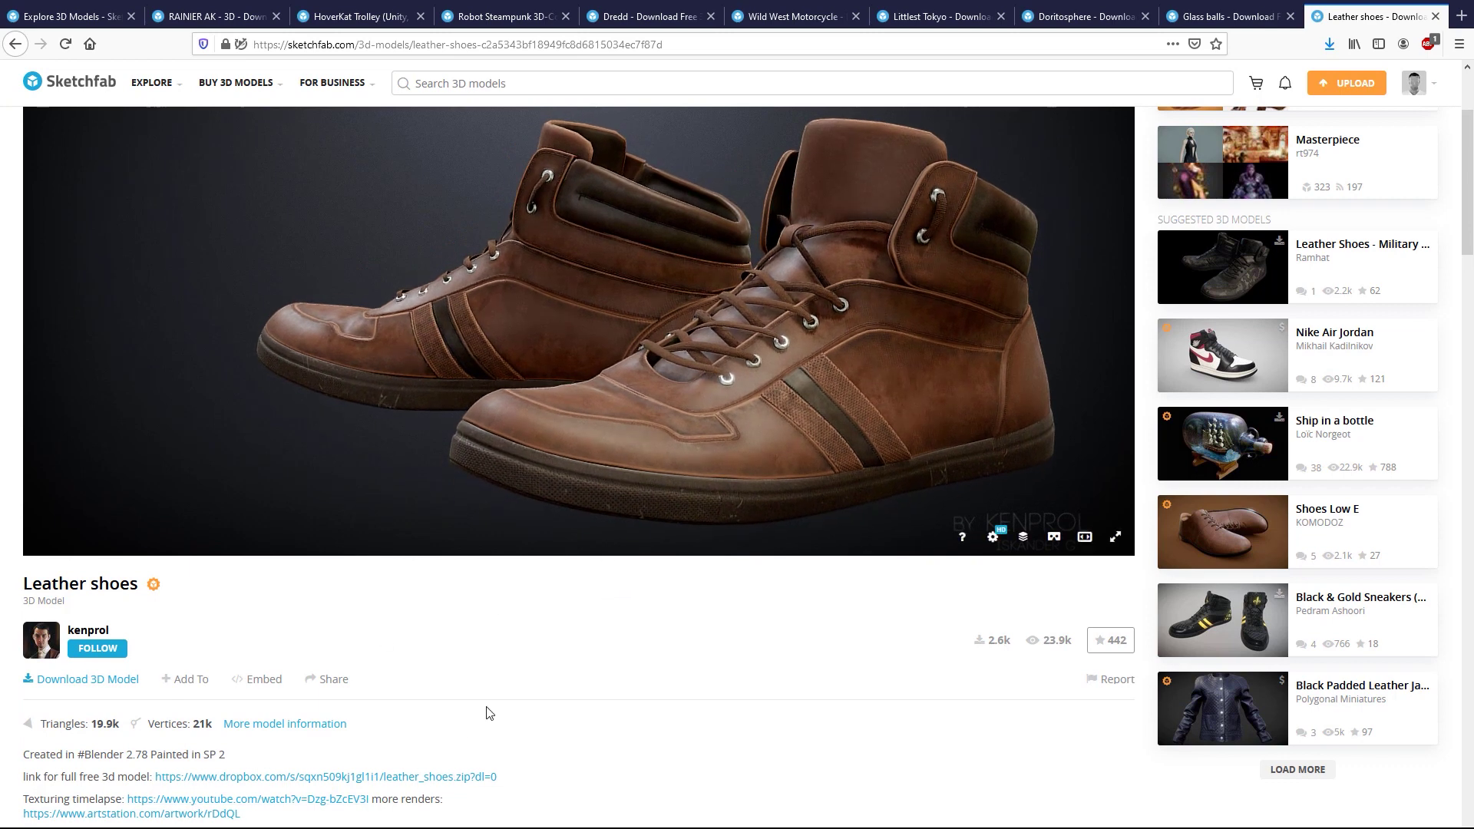
scroll(487, 711, "down", 1)
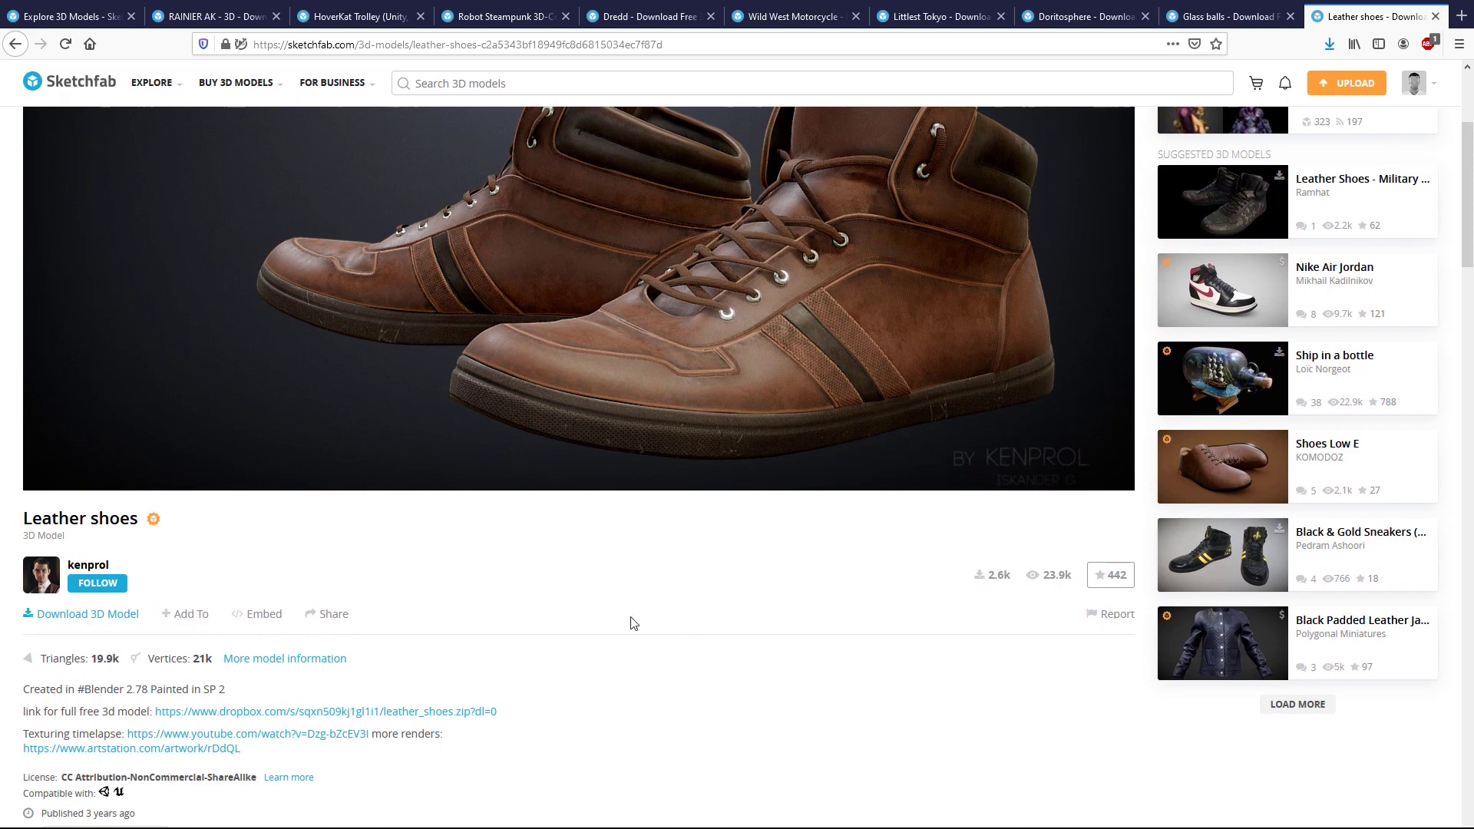
scroll(1451, 184, "up", 2)
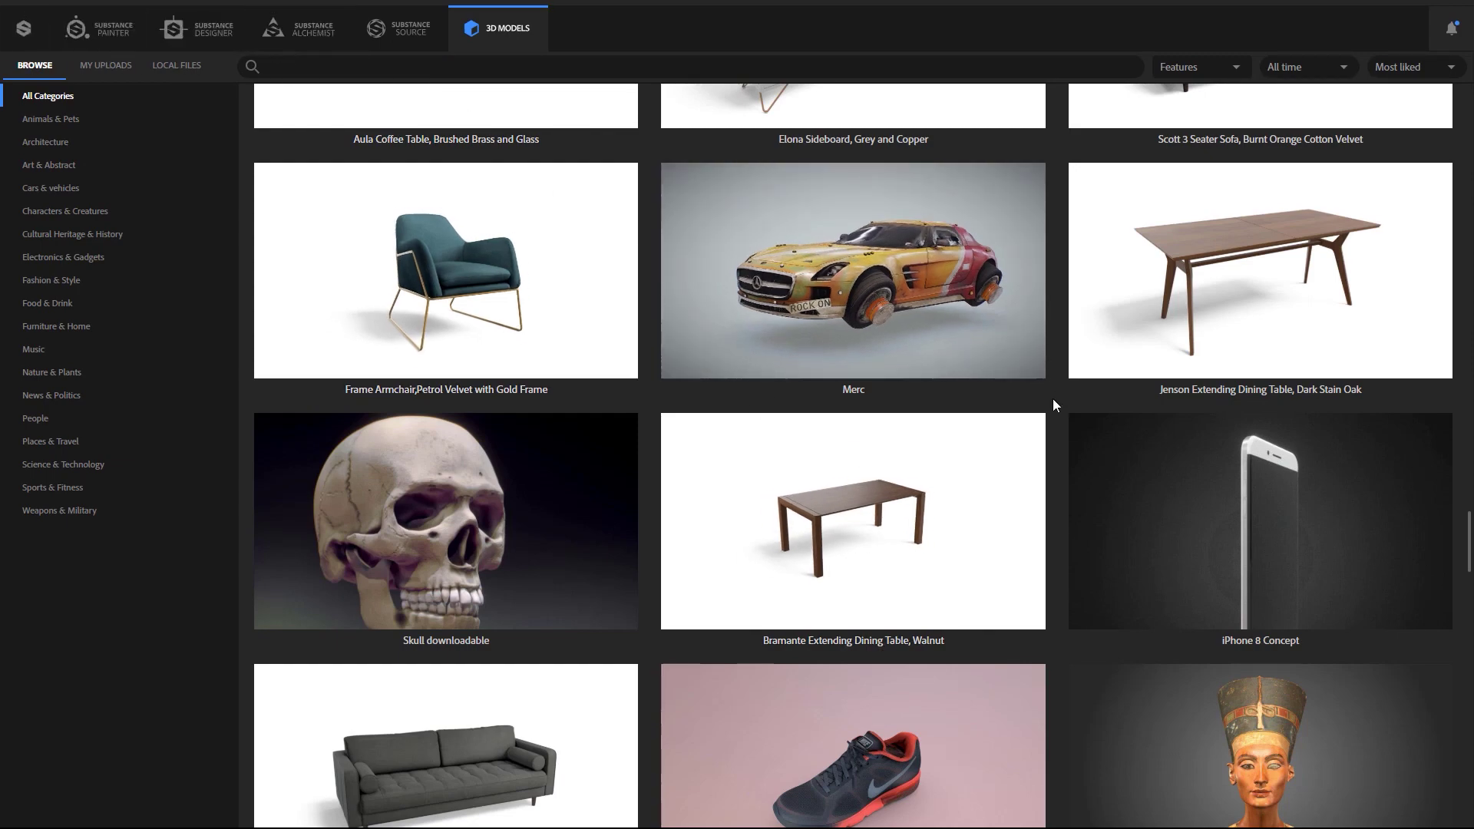
Switch to Substance Launcher and browse its Sketchfab 3D models, including the Animals & Pets and Cars & vehicles categories
scroll(1052, 399, "up", 5)
scroll(1052, 398, "up", 10)
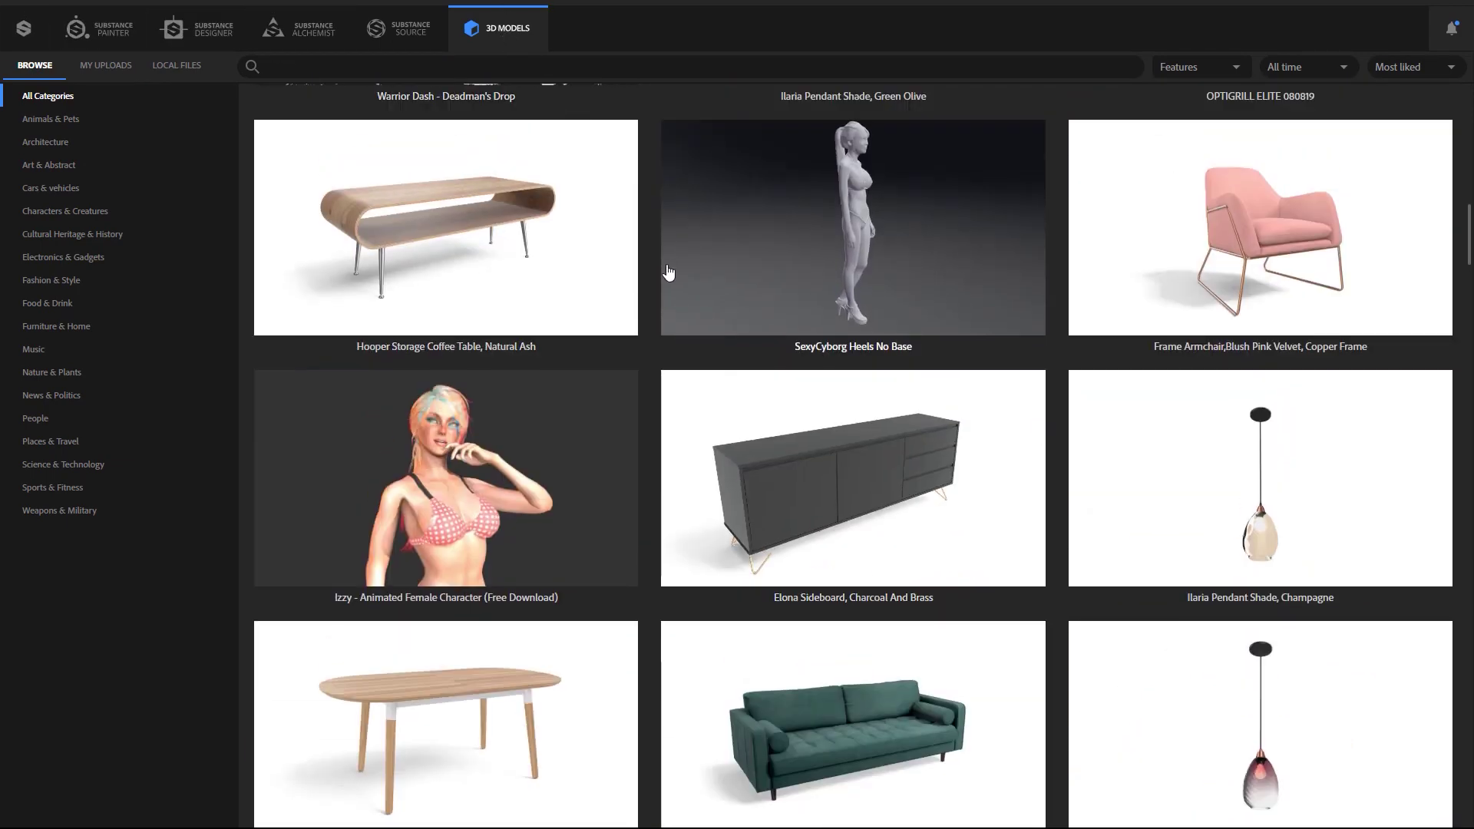
scroll(763, 270, "up", 10)
left_click(48, 119)
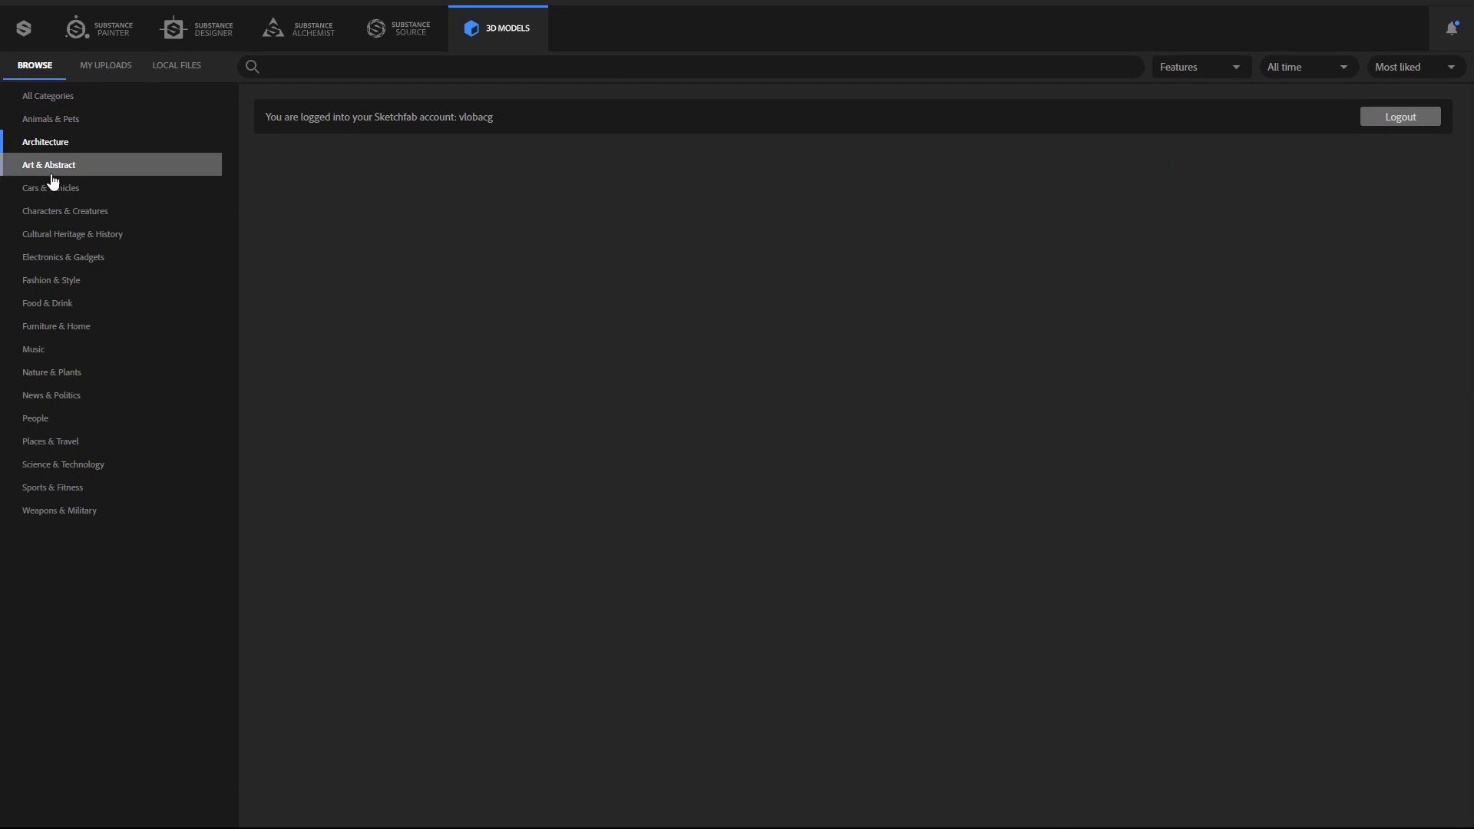
left_click(51, 188)
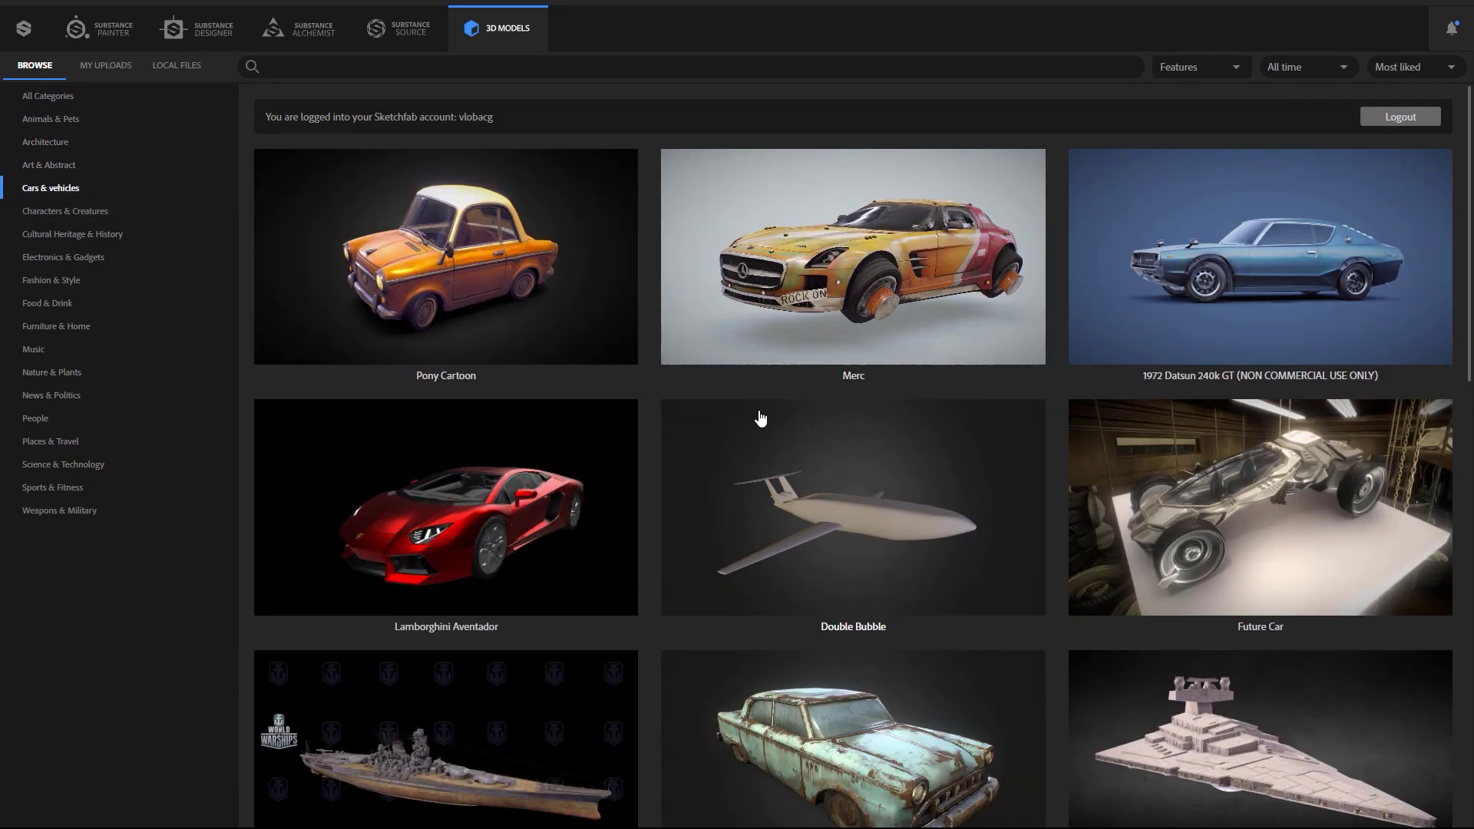
scroll(758, 418, "down", 6)
scroll(761, 417, "up", 6)
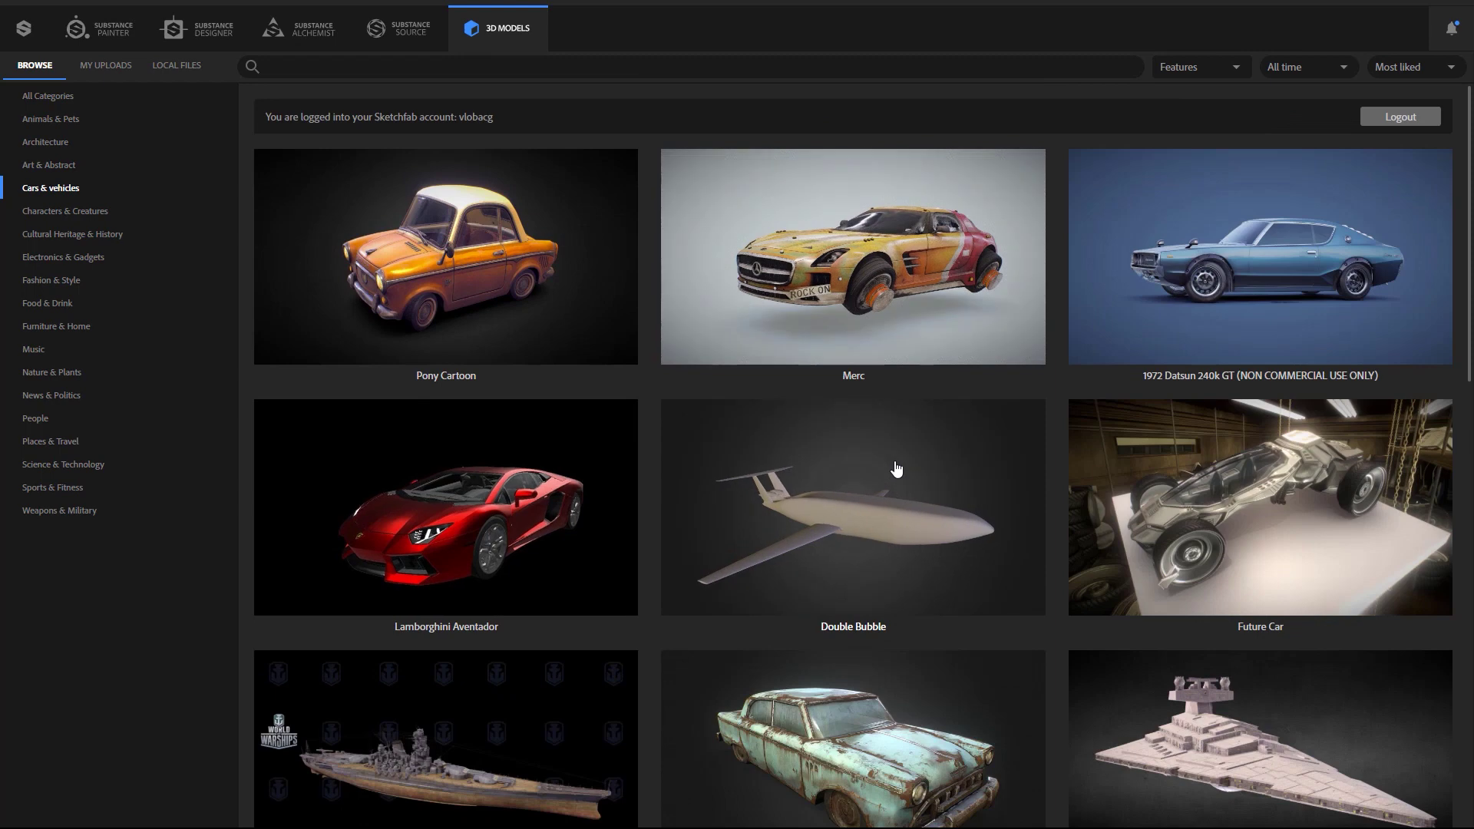
Search all categories for "shoe" and preview the leather shoes model in 3D
left_click(333, 69)
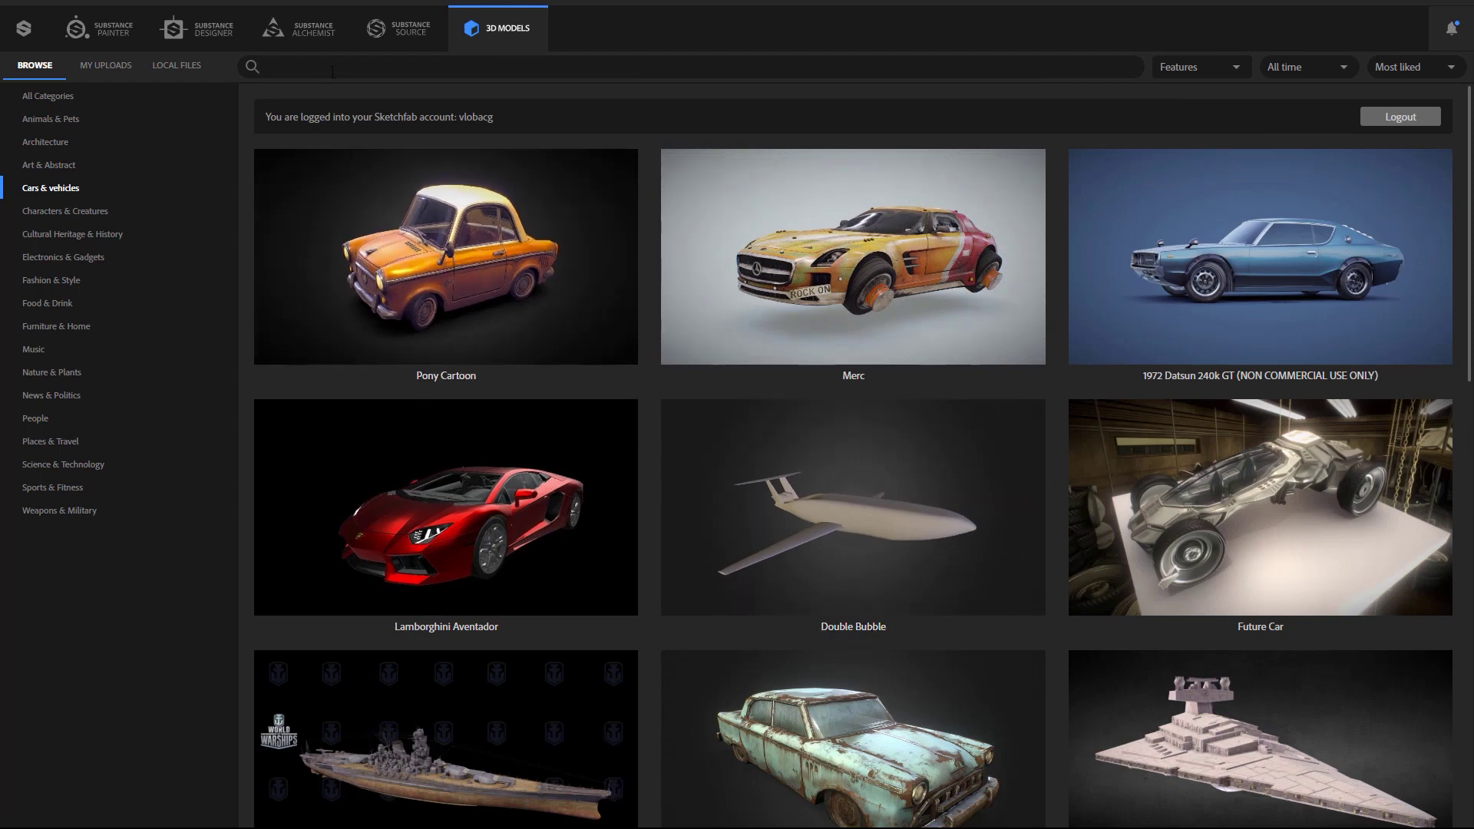
left_click(138, 95)
left_click(305, 72)
type("shoe")
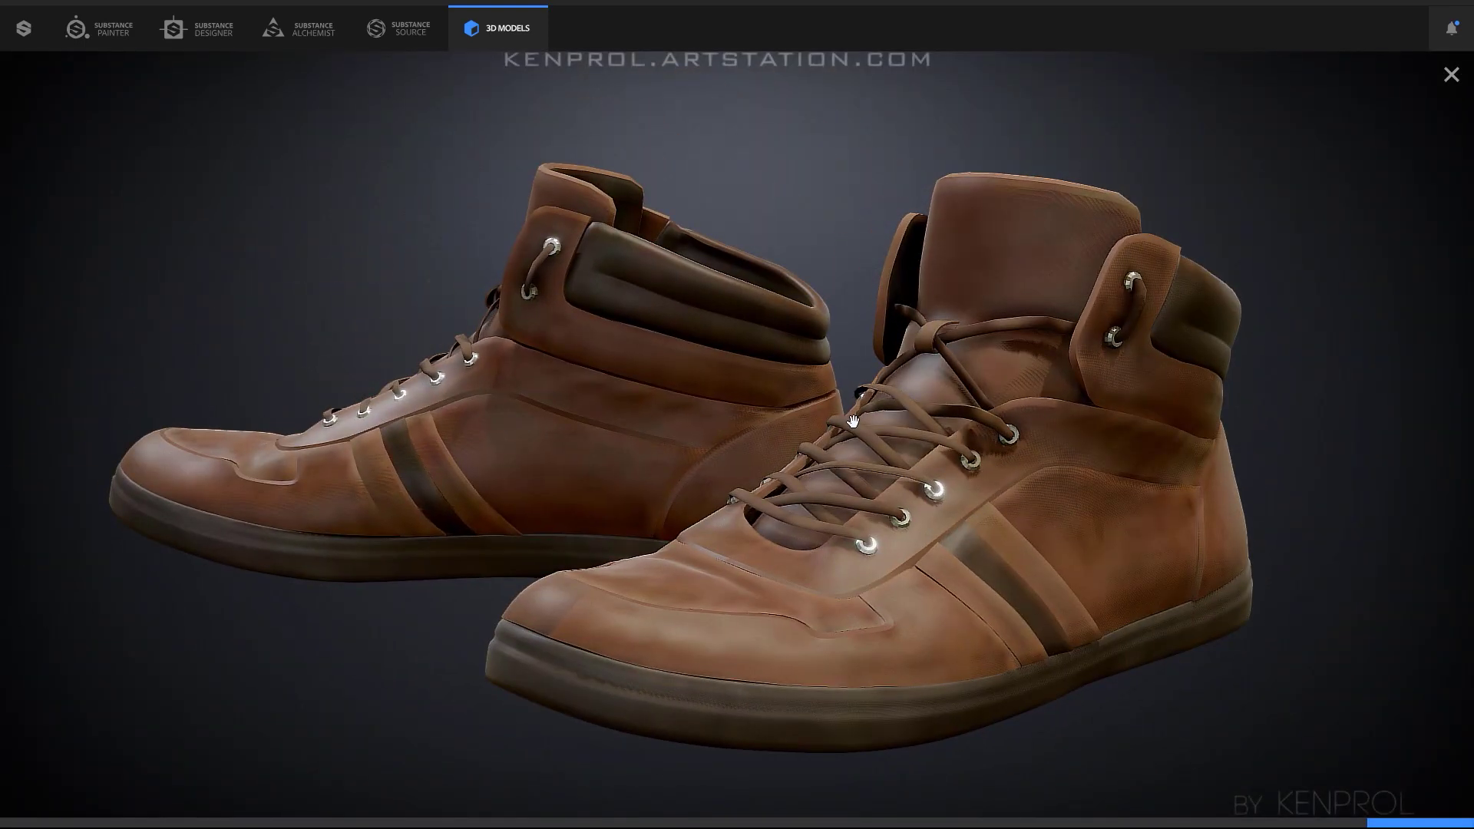
mouse_move(931, 471)
left_mouse_down()
mouse_move(691, 467)
mouse_move(940, 468)
left_mouse_up()
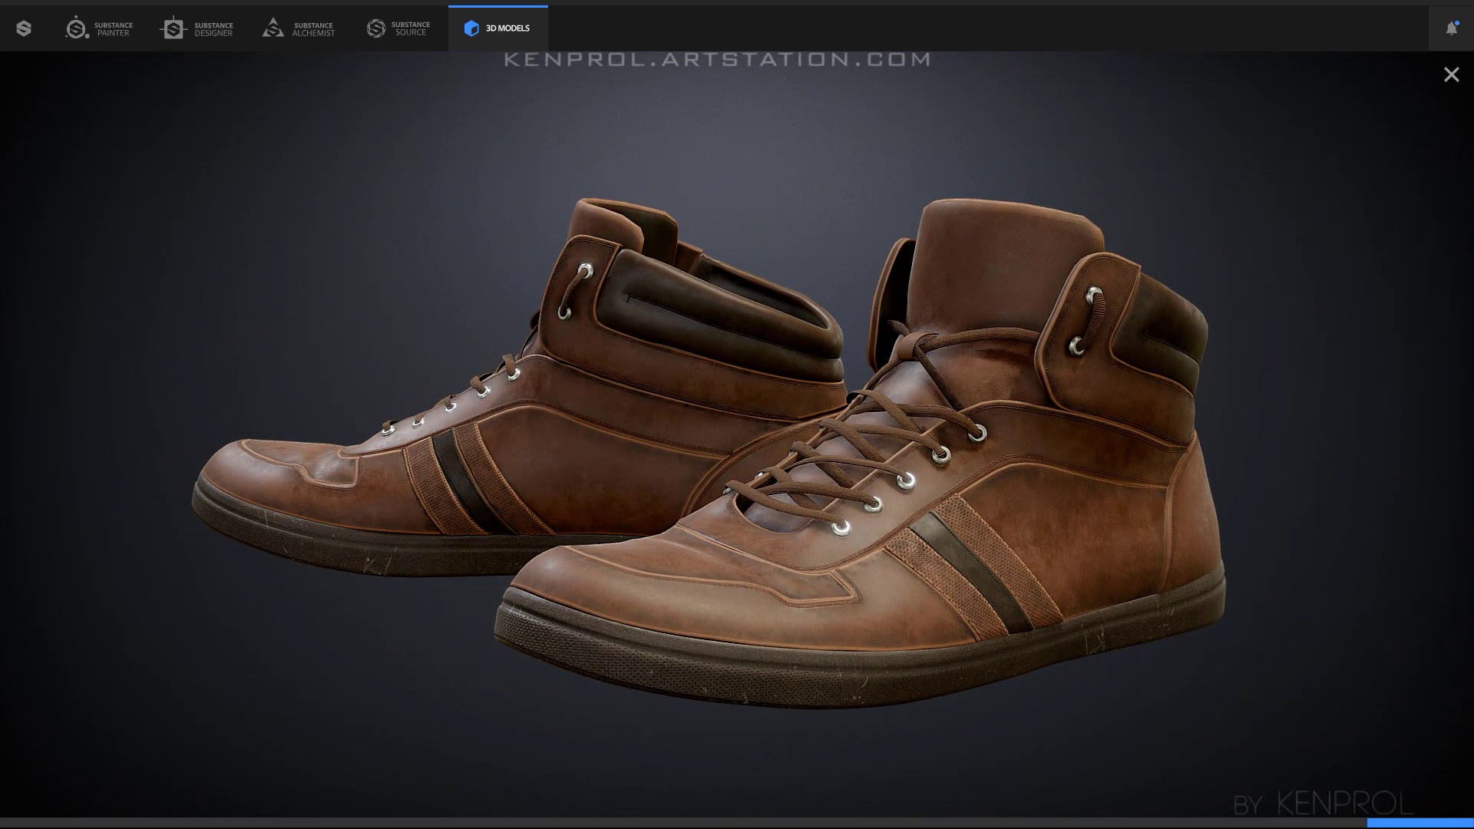
Send the glTF leather shoes to Substance Painter and orbit the loaded model to a side view
left_click(1420, 822)
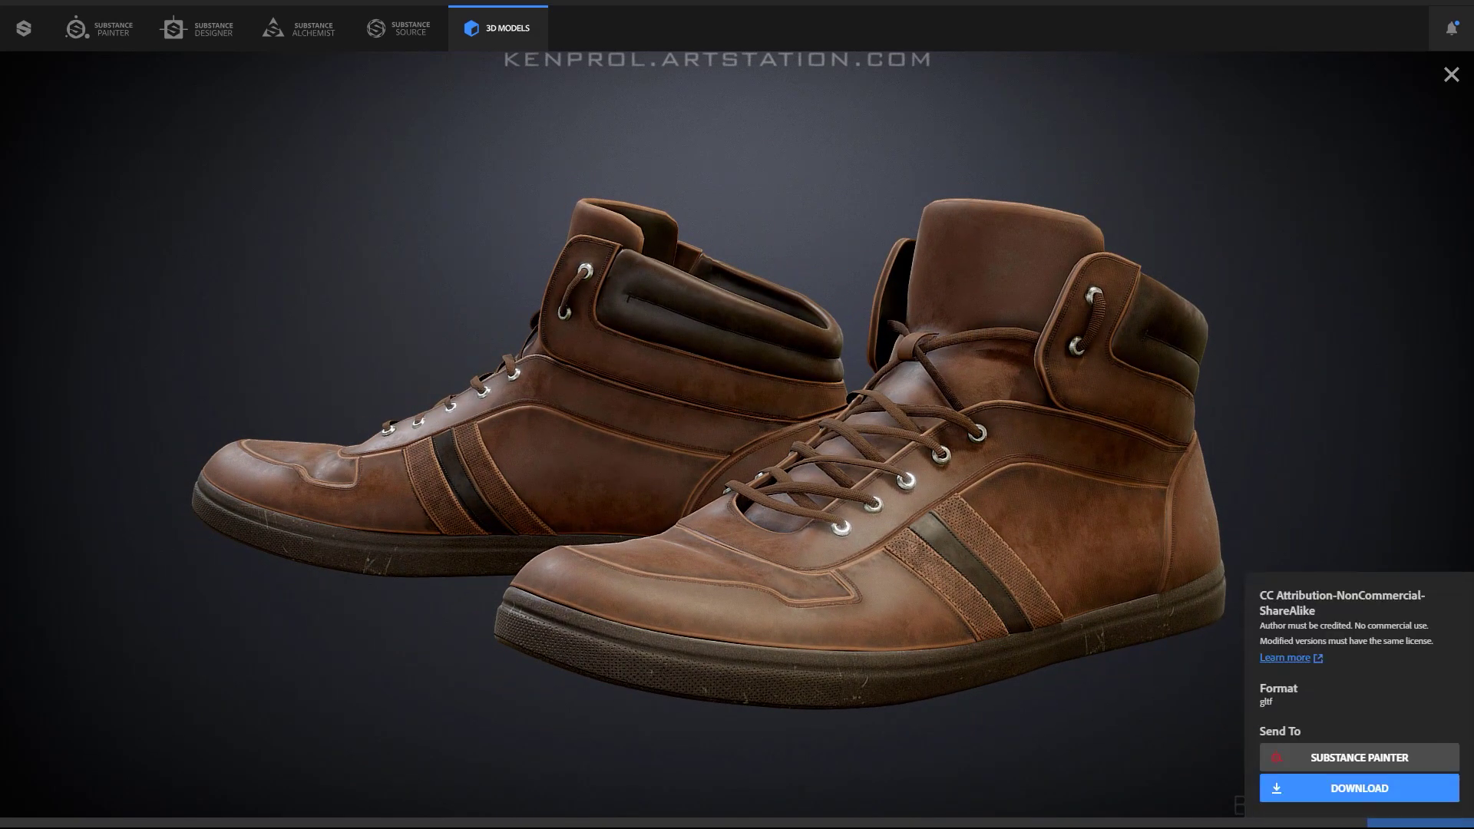
left_click(1371, 758)
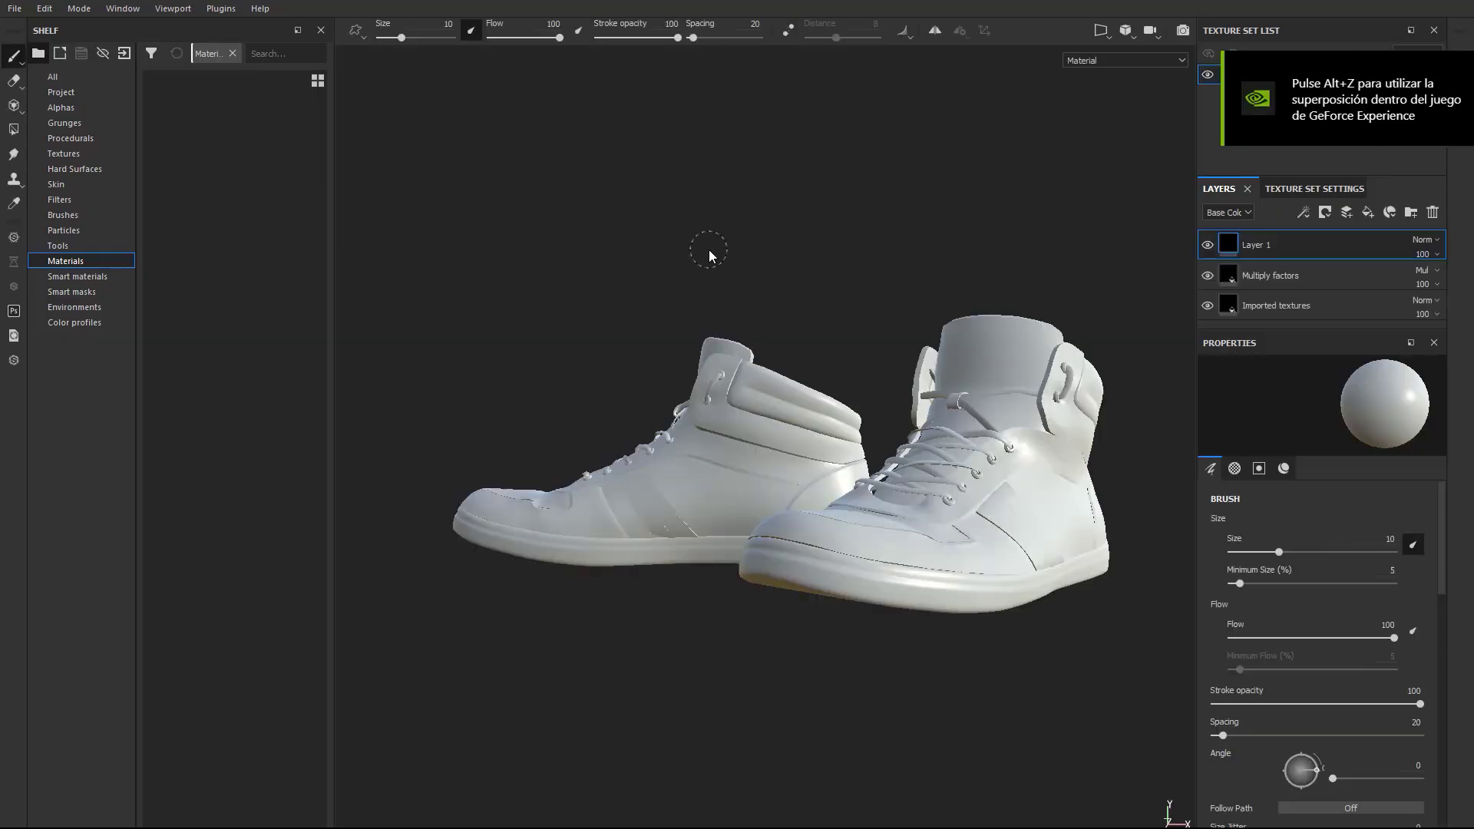
left_click_drag(804, 345, 718, 346, "alt")
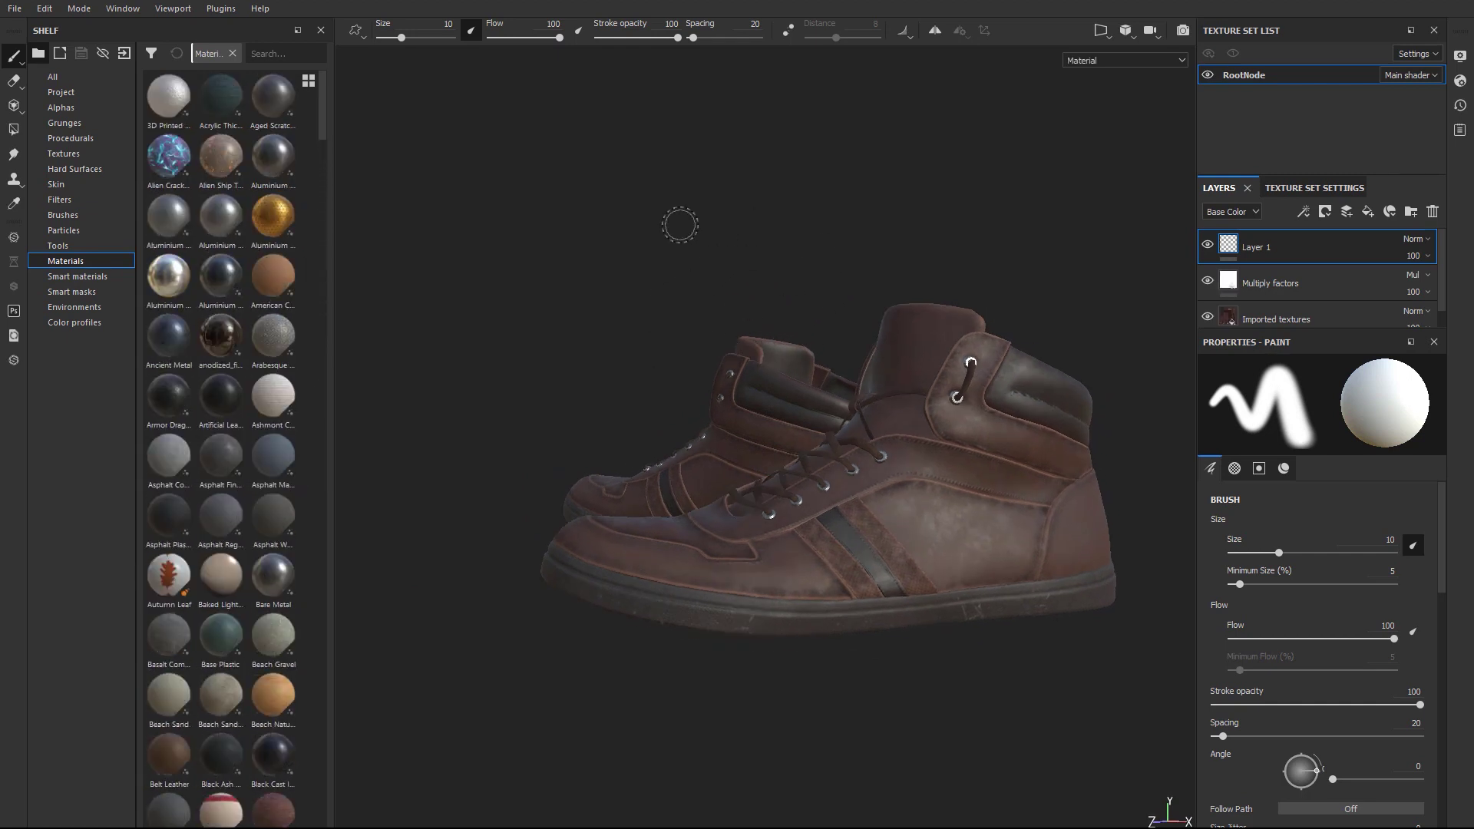
Export the mesh as Leather_shoes.obj into the Sp folder inside leather_shoes, replacing the existing file
left_click(15, 9)
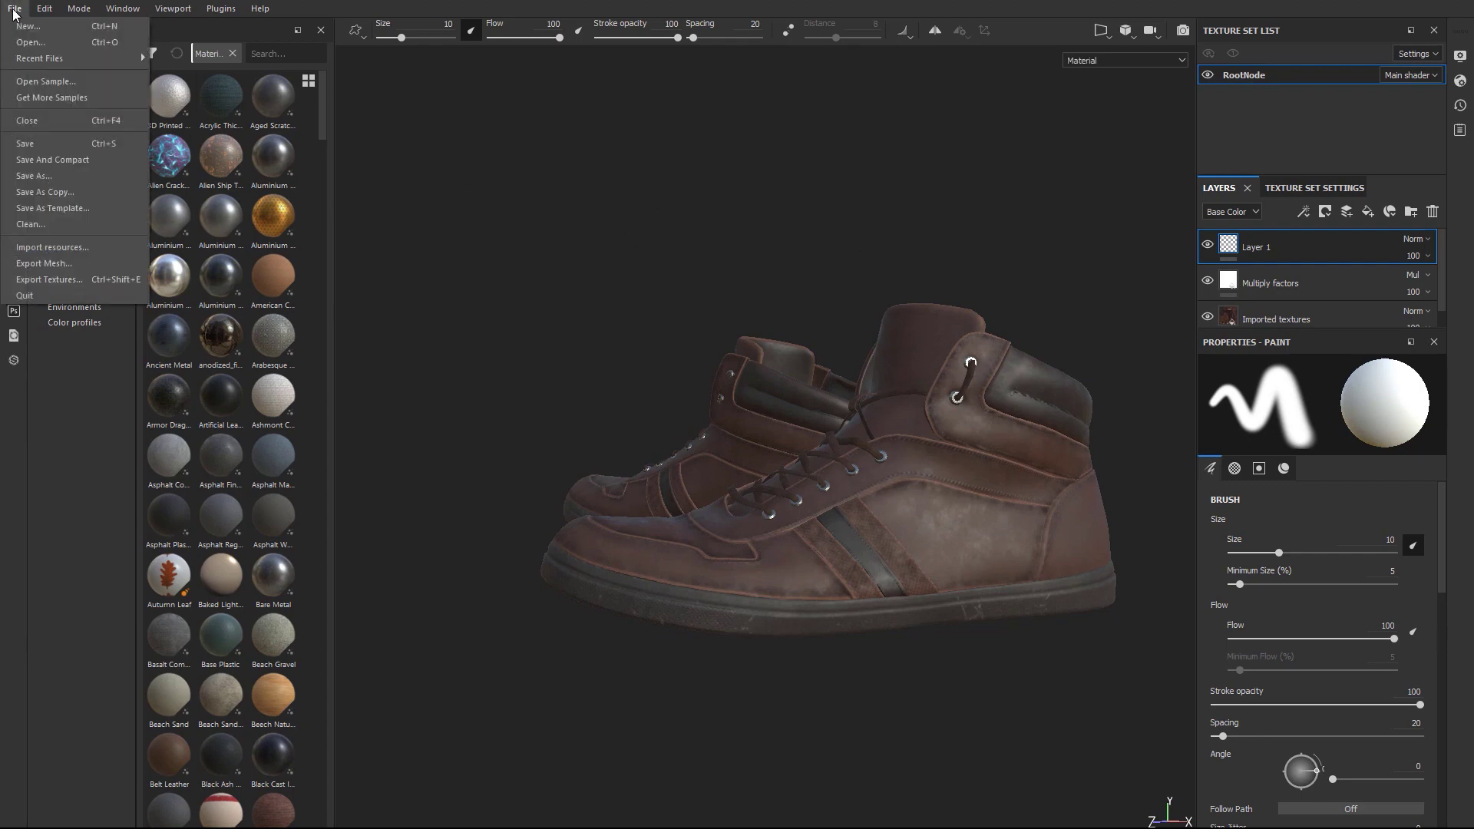
left_click(43, 263)
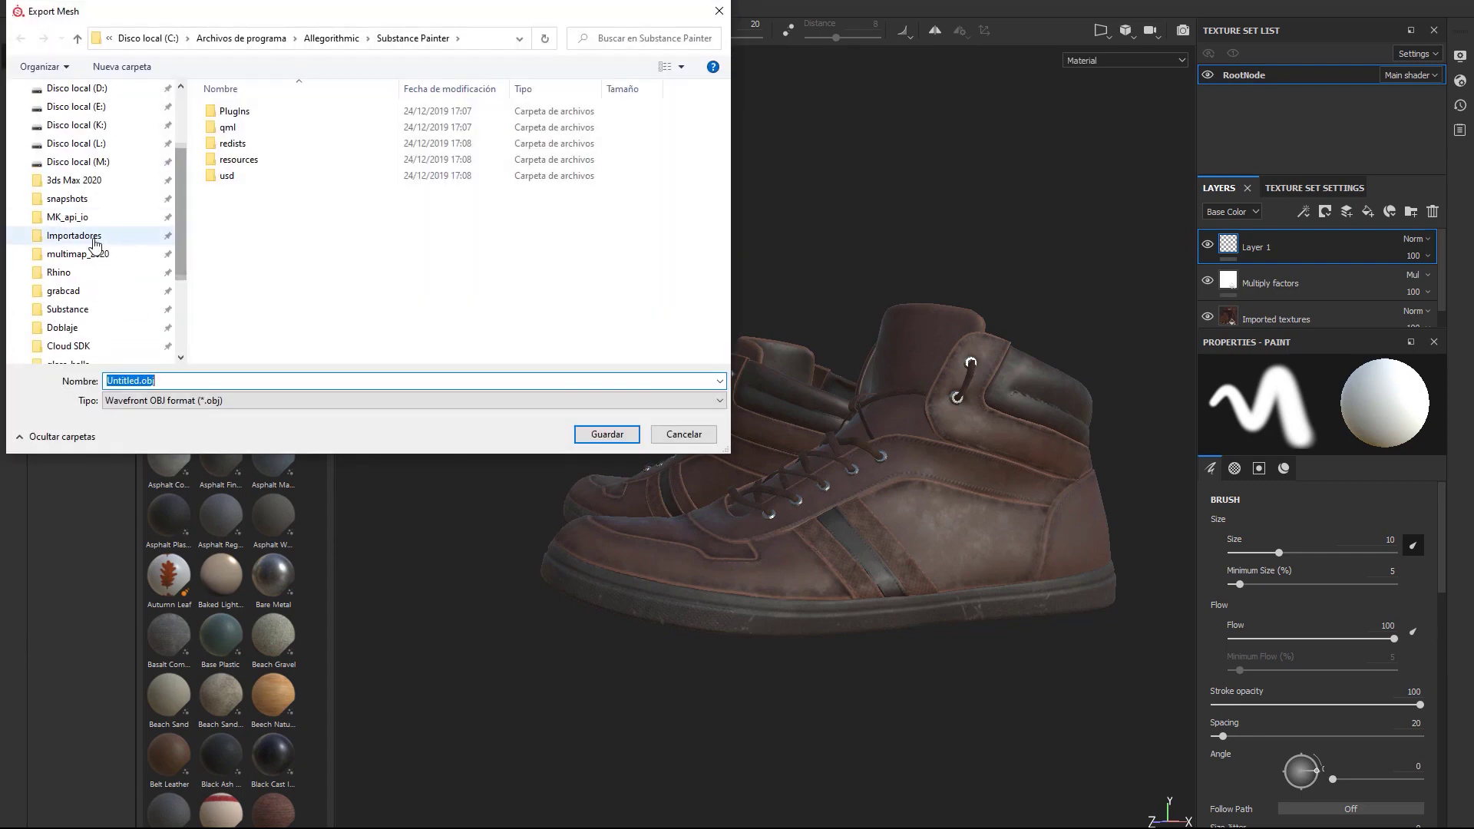
double_click(247, 175)
double_click(227, 111)
double_click(241, 130)
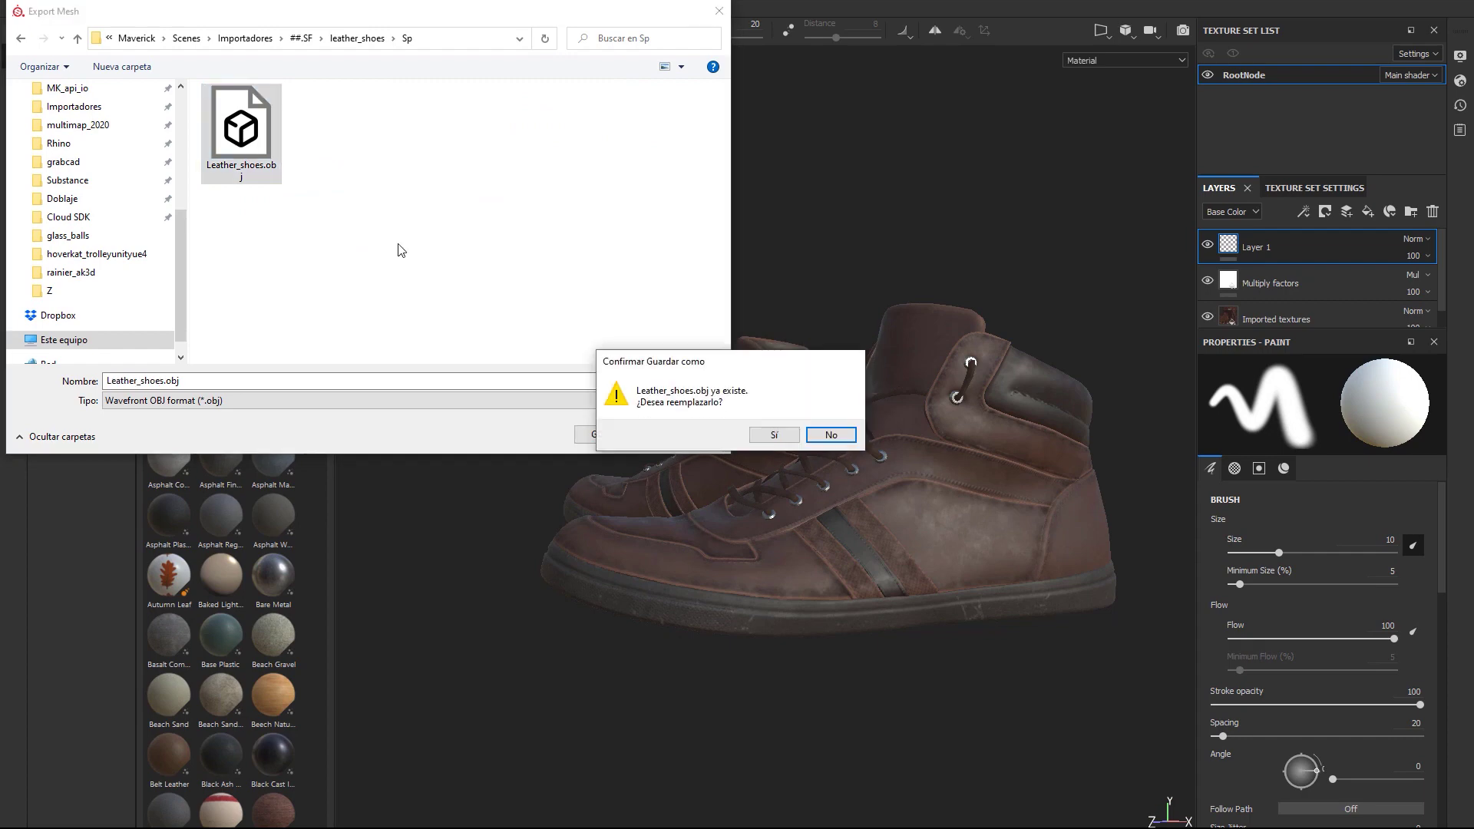
left_click(773, 436)
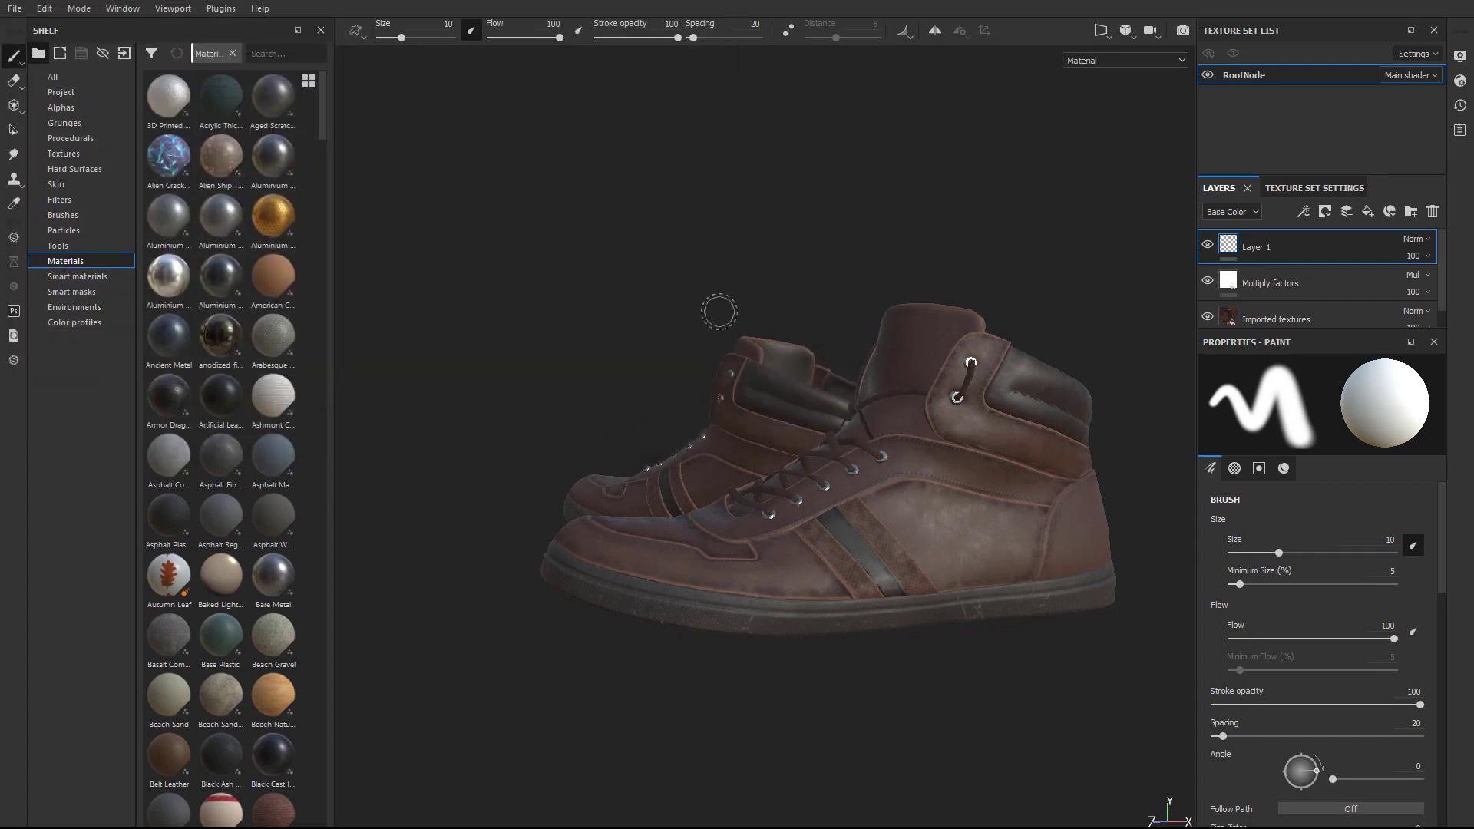
Start a texture export and set its output folder to Sp inside leather_shoes
left_click(15, 8)
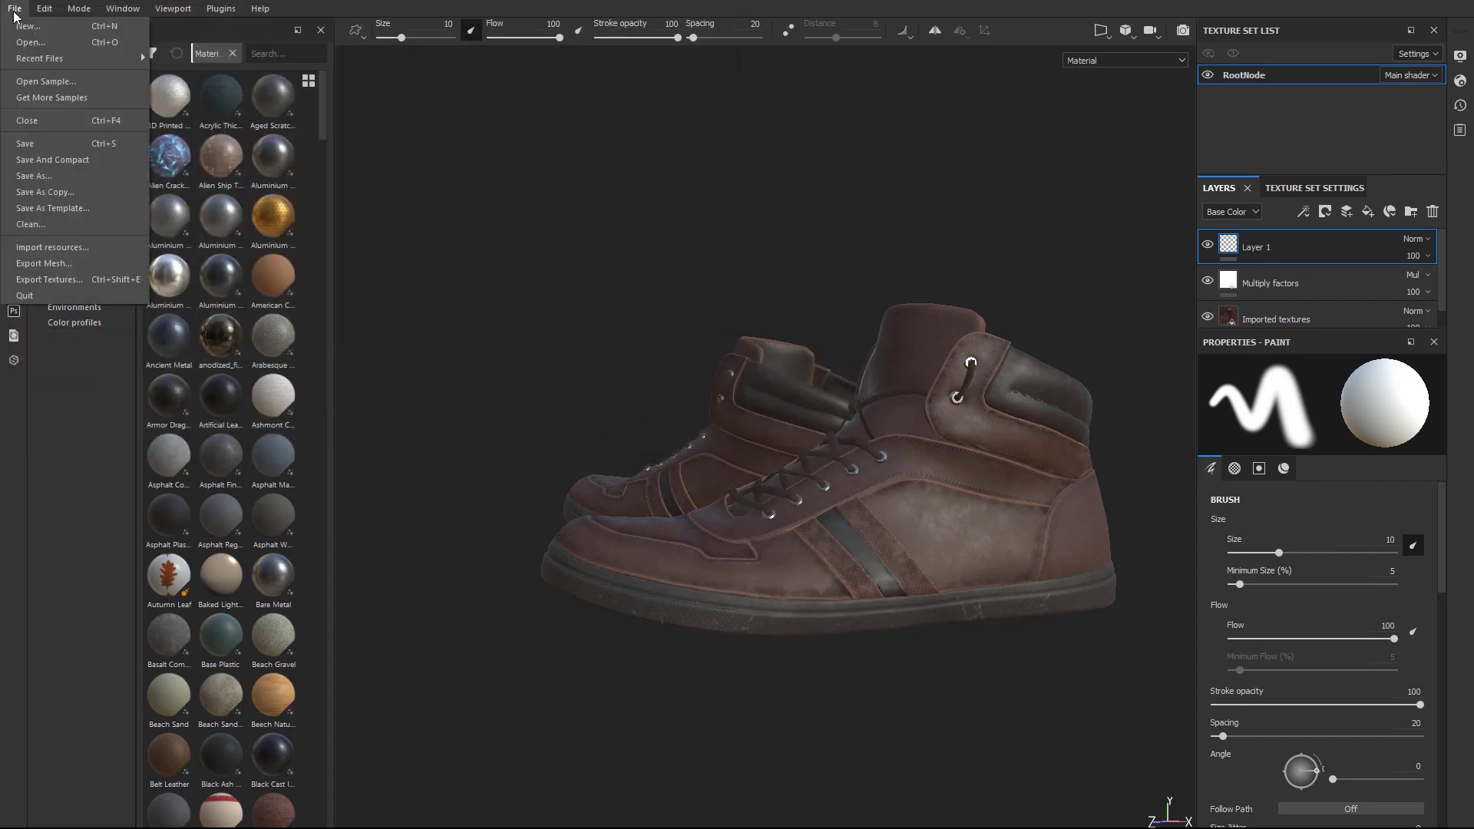
left_click(62, 278)
left_click(676, 214)
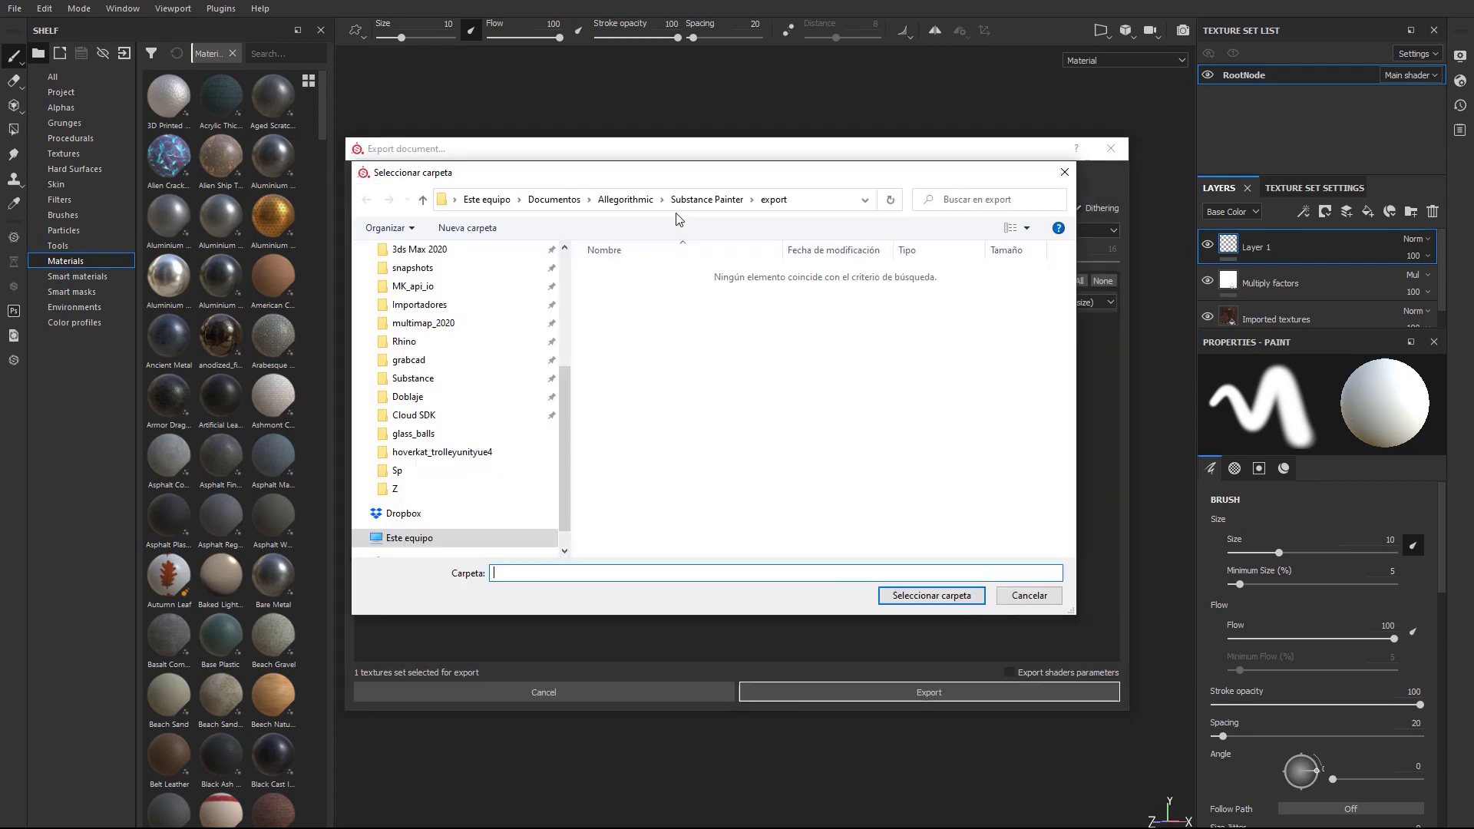
scroll(567, 338, "up", 2)
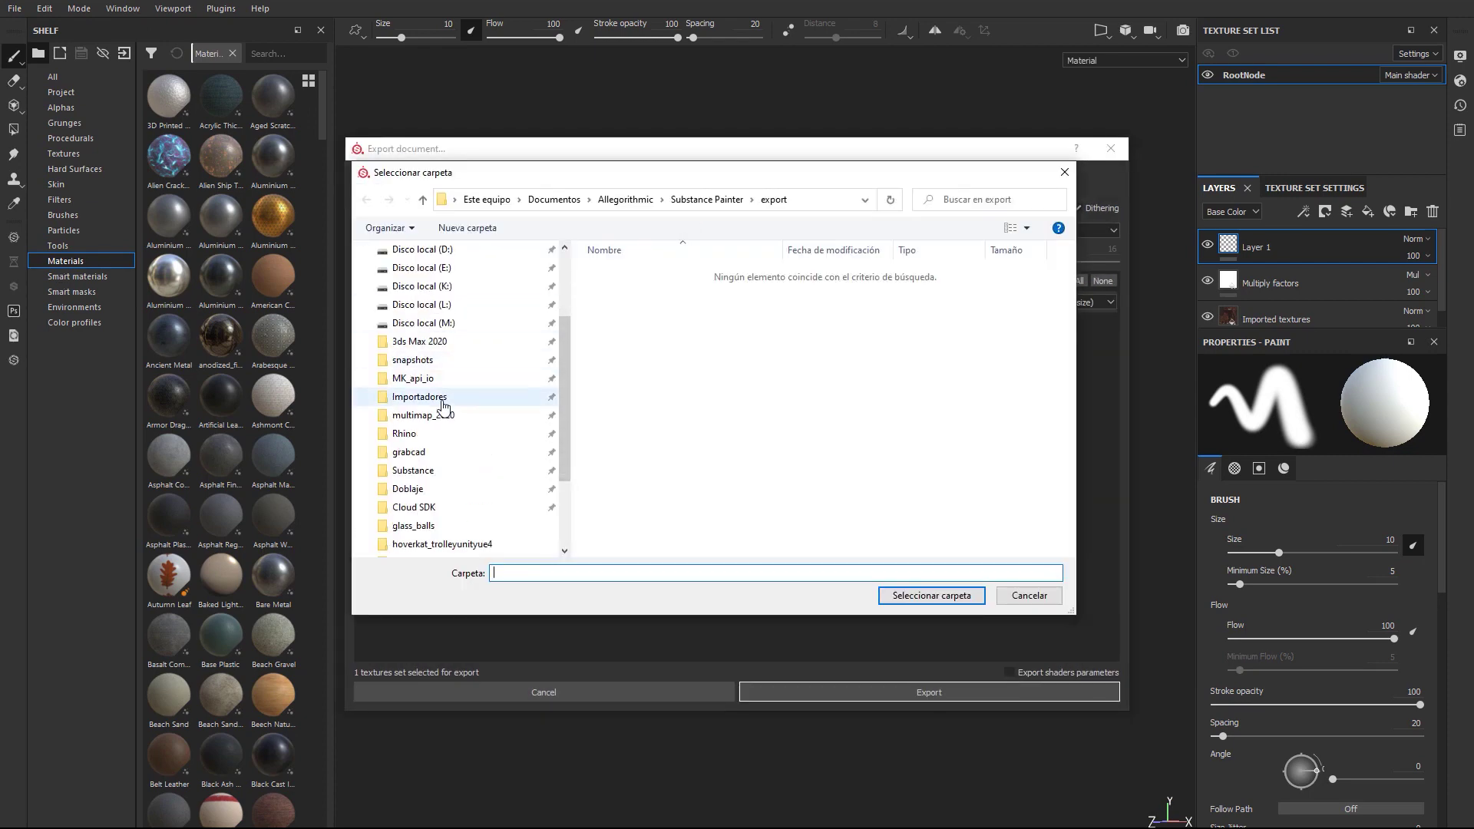
left_click(537, 396)
double_click(756, 272)
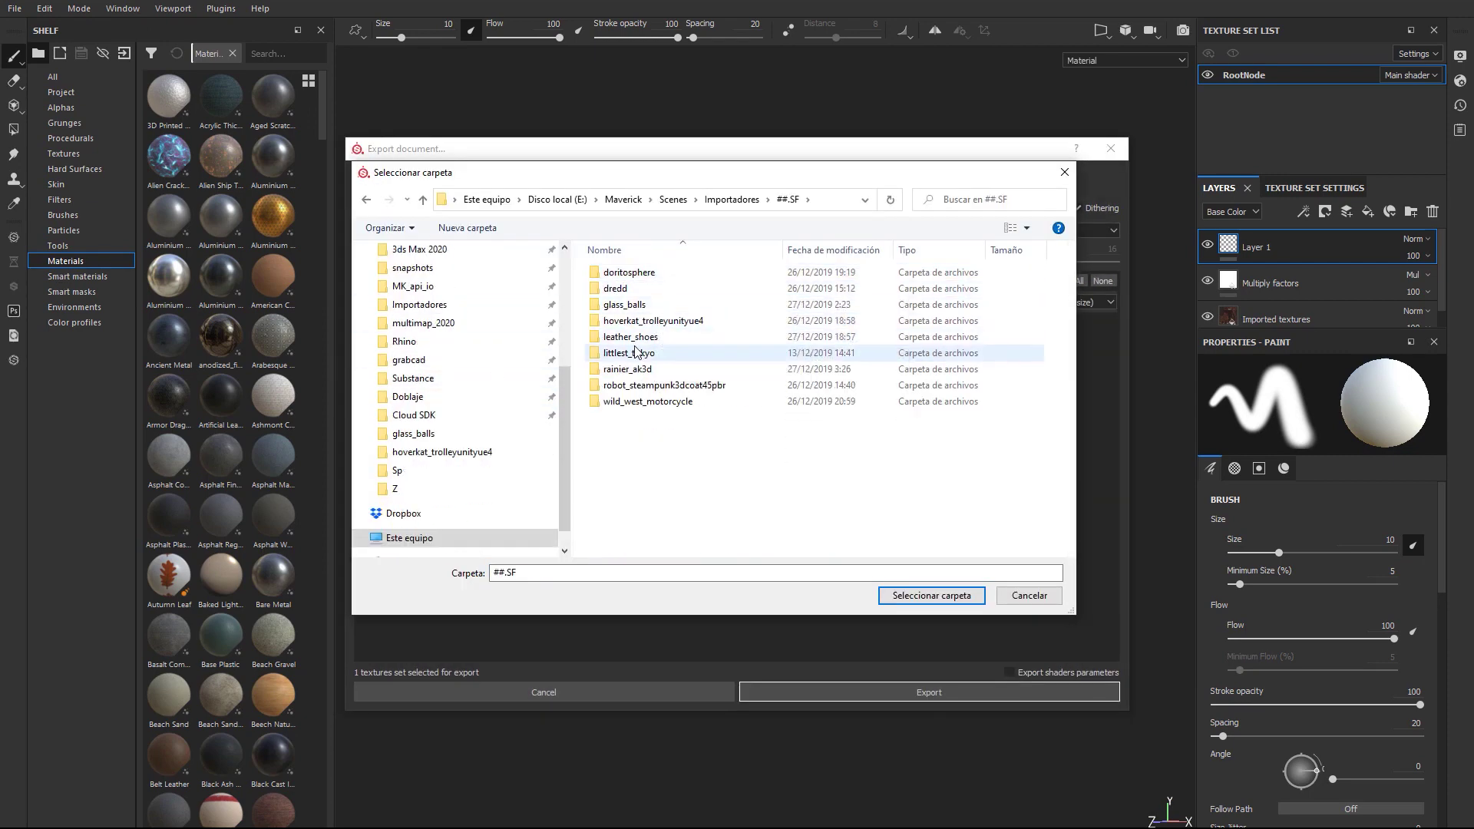
double_click(628, 337)
double_click(613, 324)
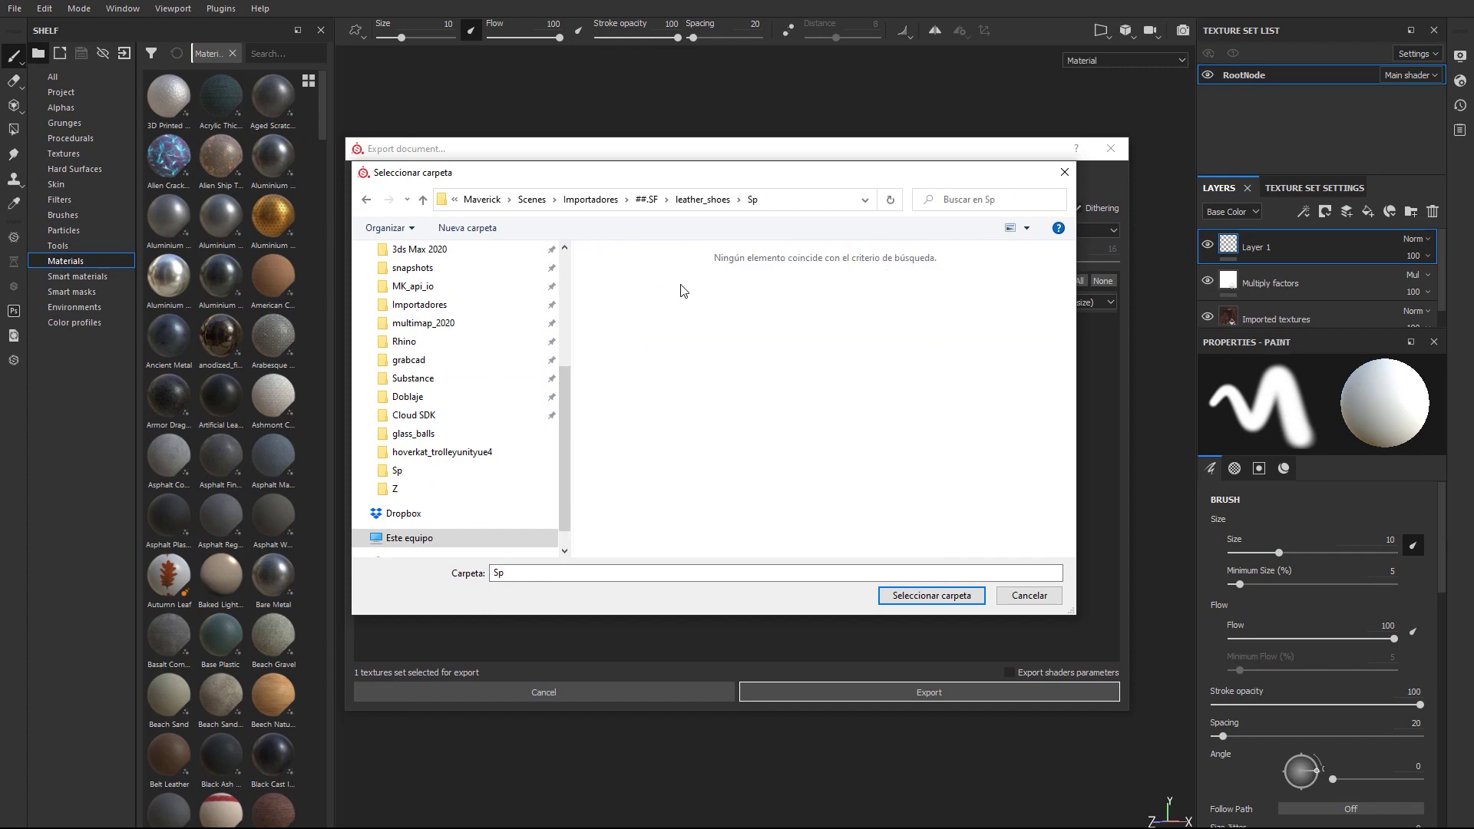
left_click(919, 596)
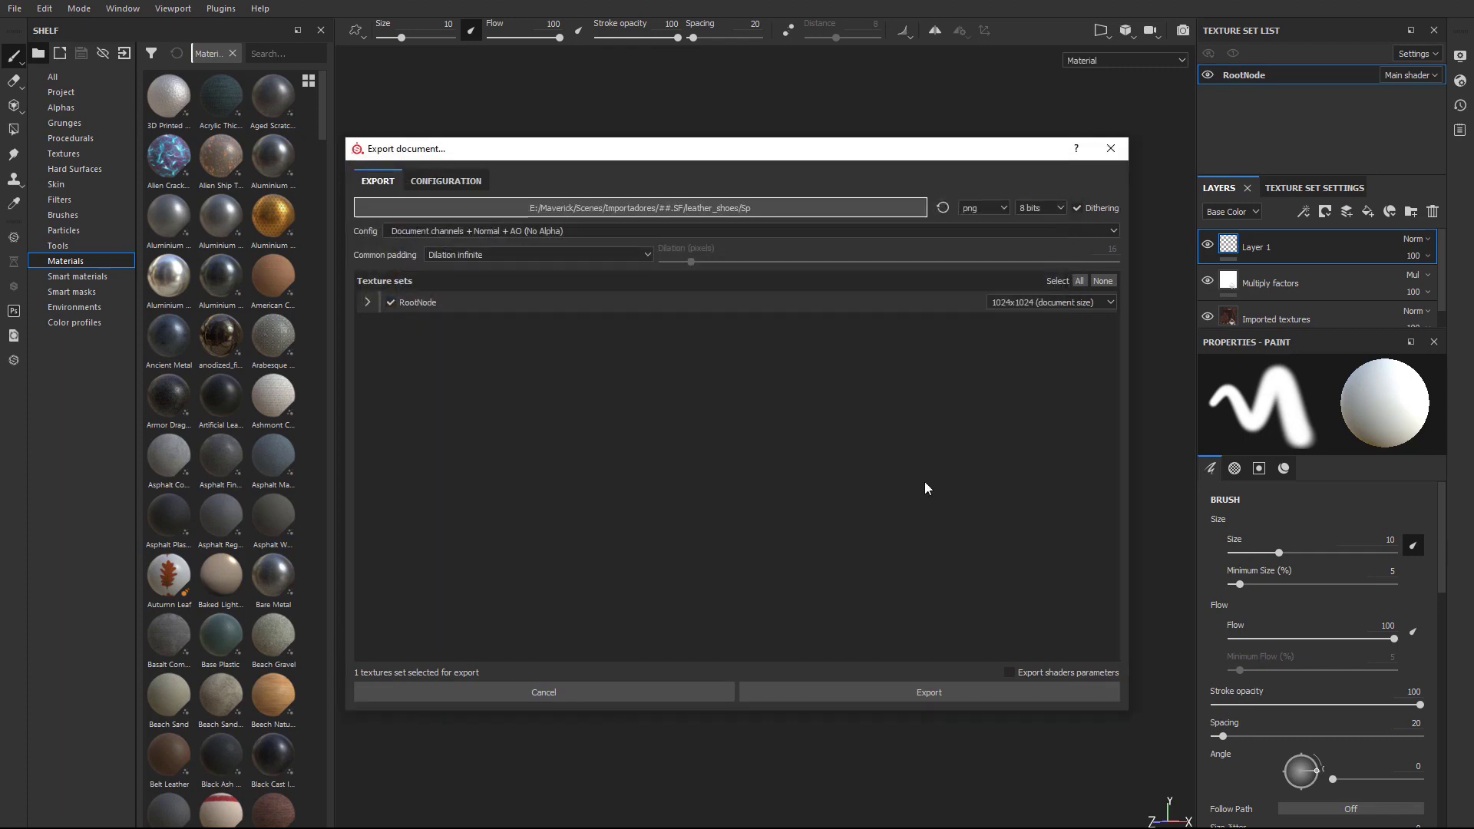
Export the RootNode textures with the Maverick config at 2048x2048, including the shaders parameters
left_click(497, 230)
scroll(493, 264, "down", 3)
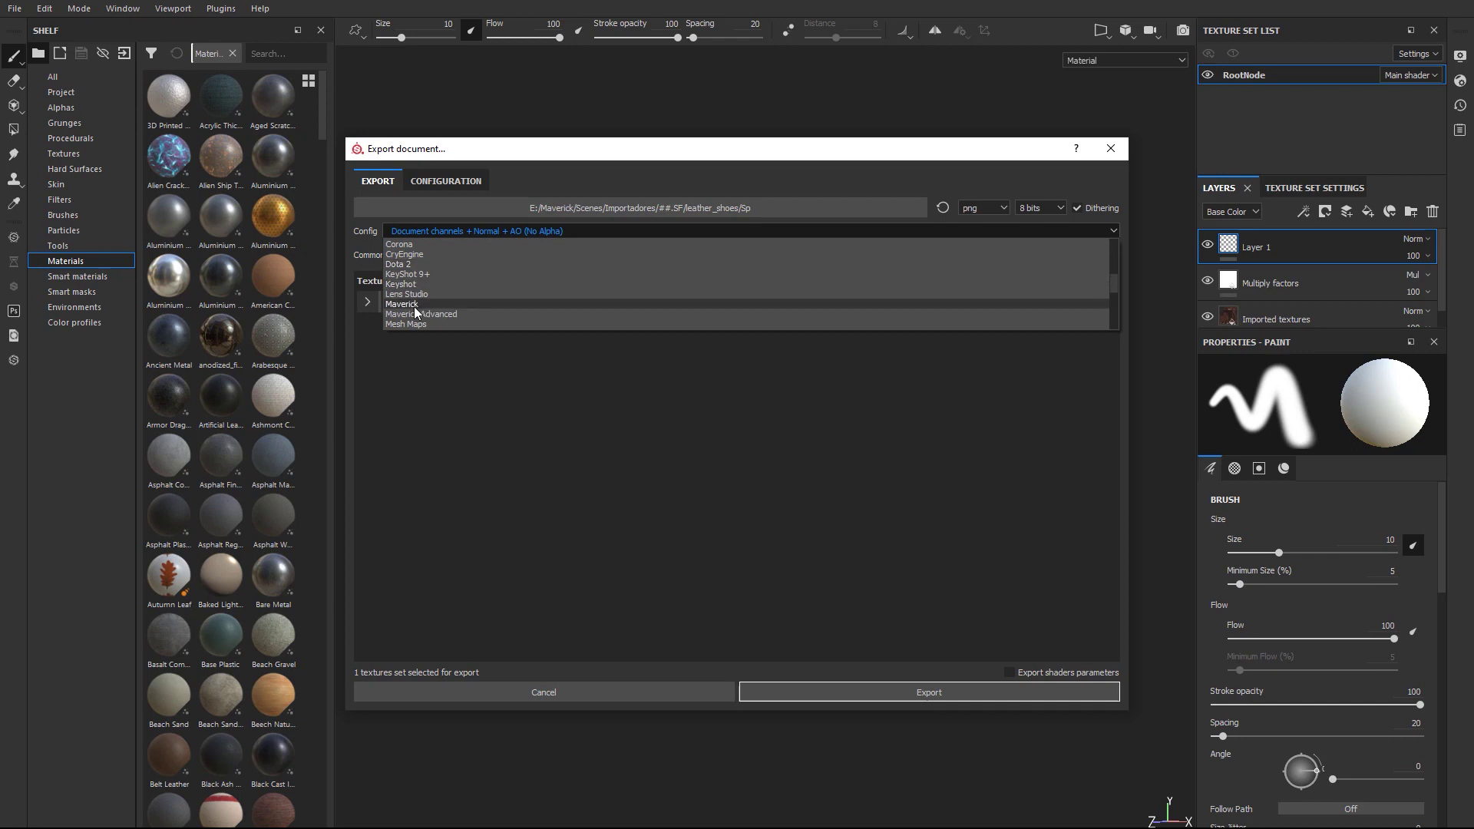
left_click(414, 305)
left_click(1033, 303)
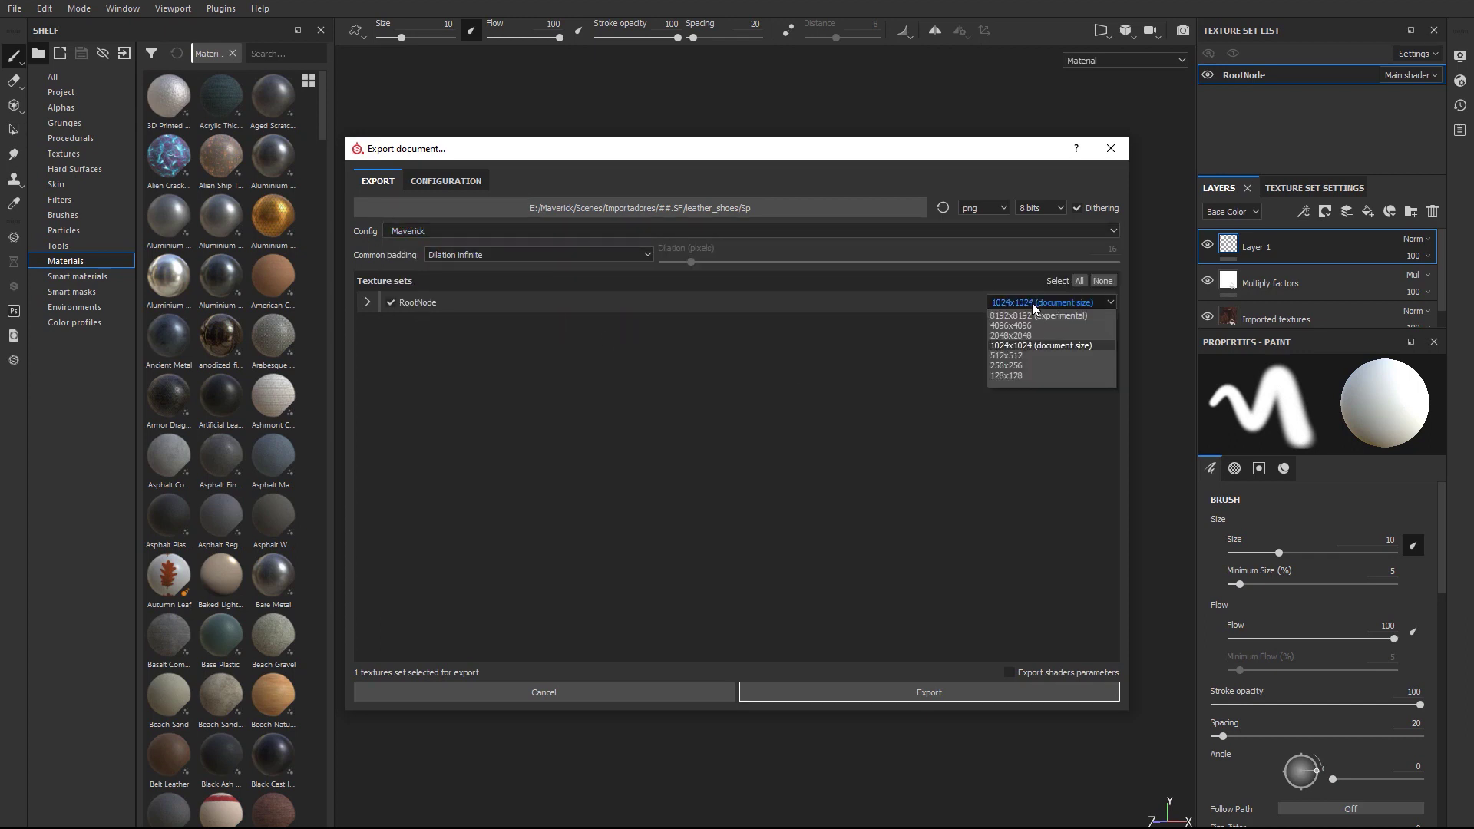
left_click(1020, 338)
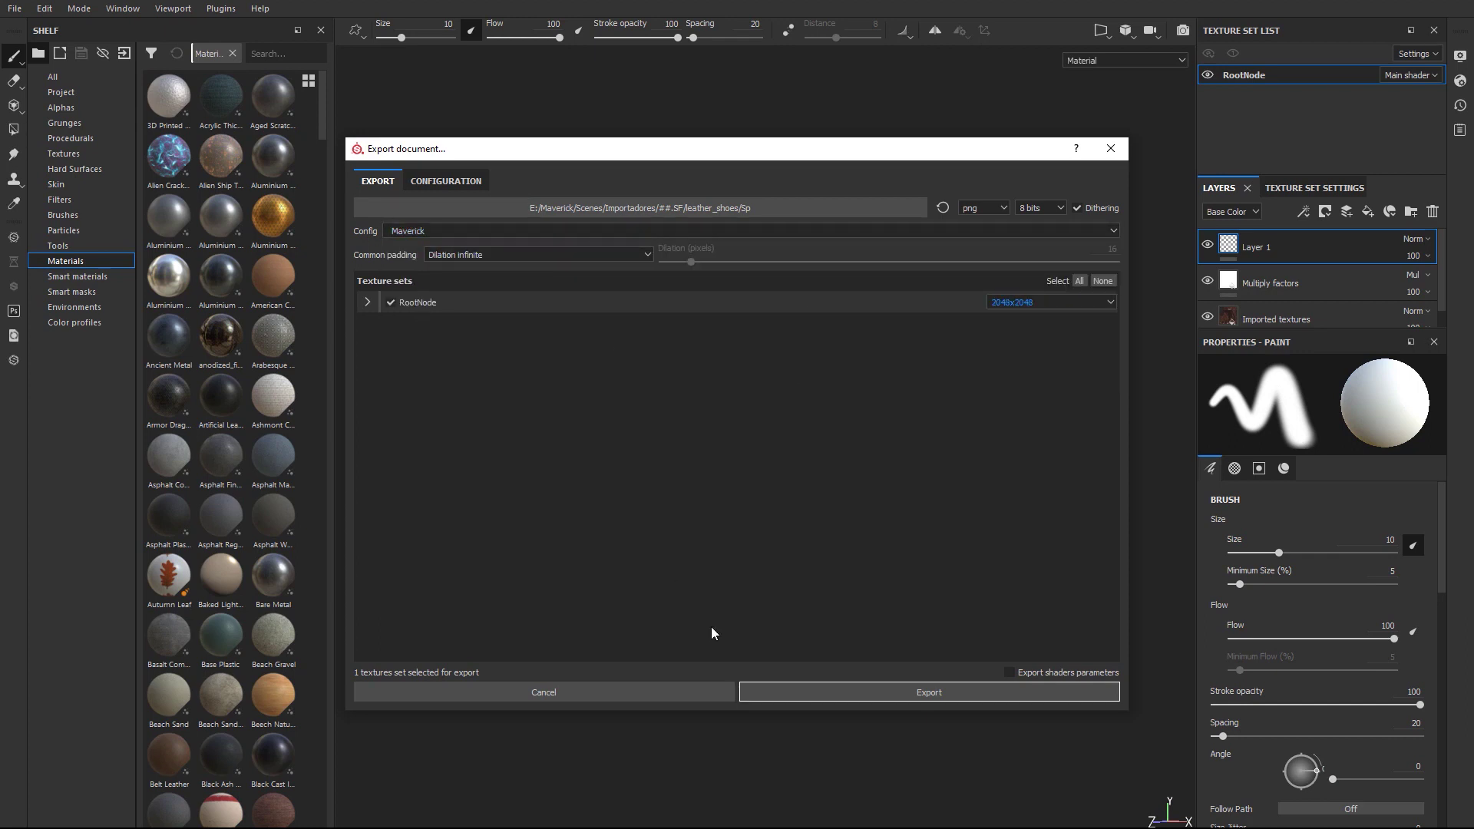
left_click(1009, 672)
left_click(929, 692)
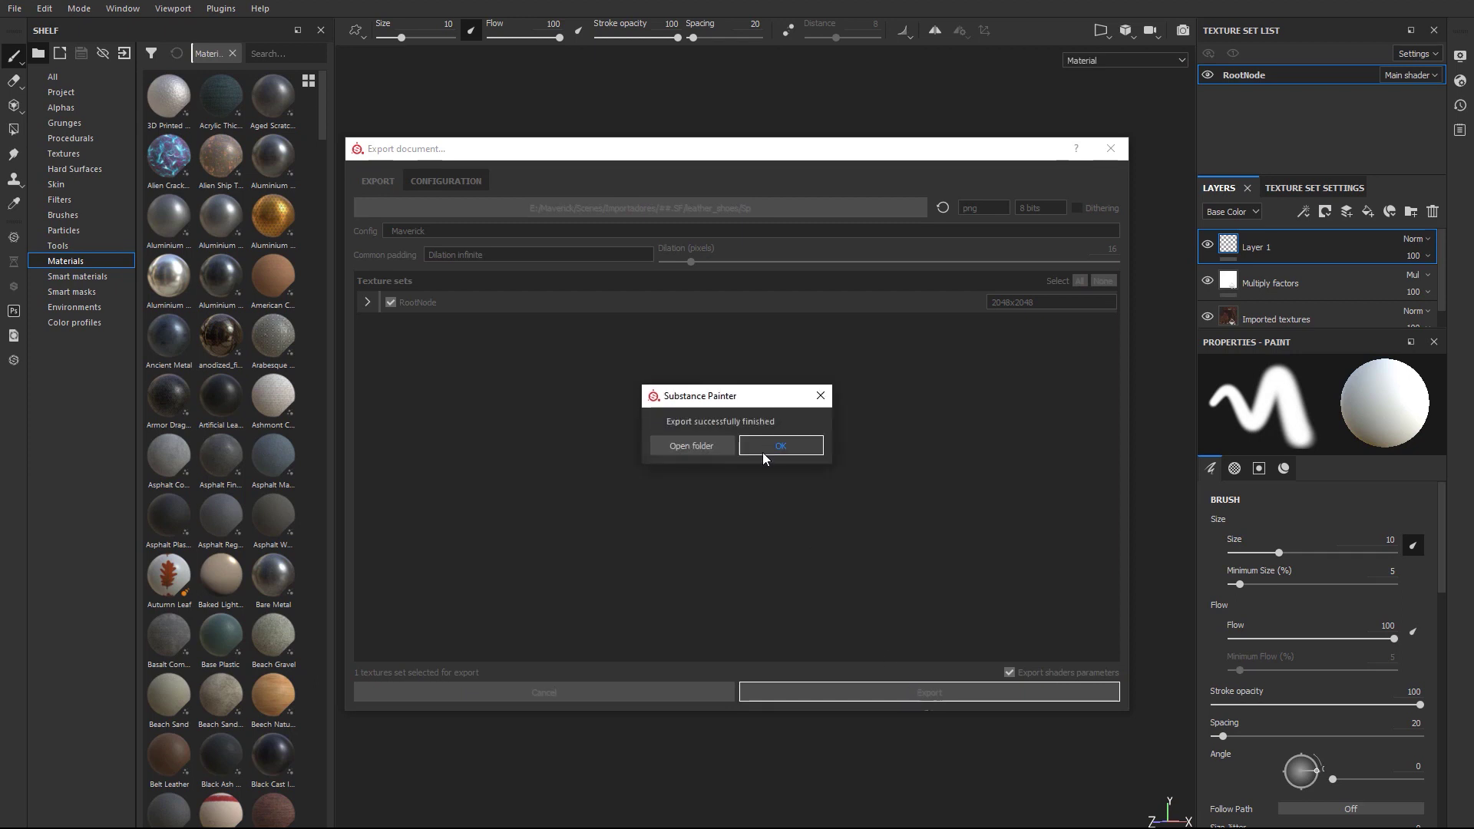
left_click(775, 448)
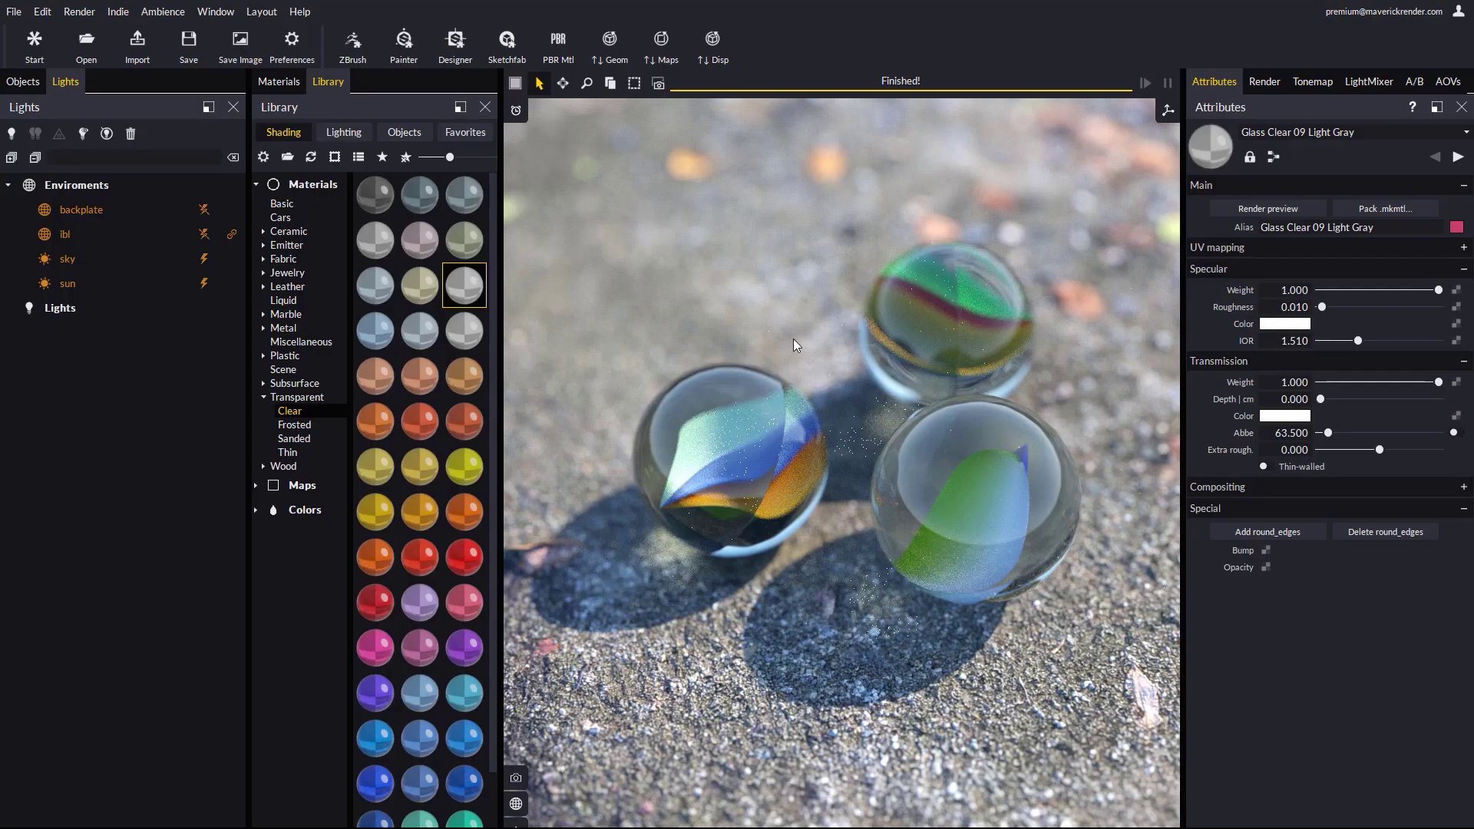
Switch to Maverick and load the exported leather shoes from the Sp folder into the Substance Painter importer
left_click(405, 44)
left_click(739, 479)
left_click(379, 41)
double_click(297, 179)
double_click(269, 163)
double_click(269, 165)
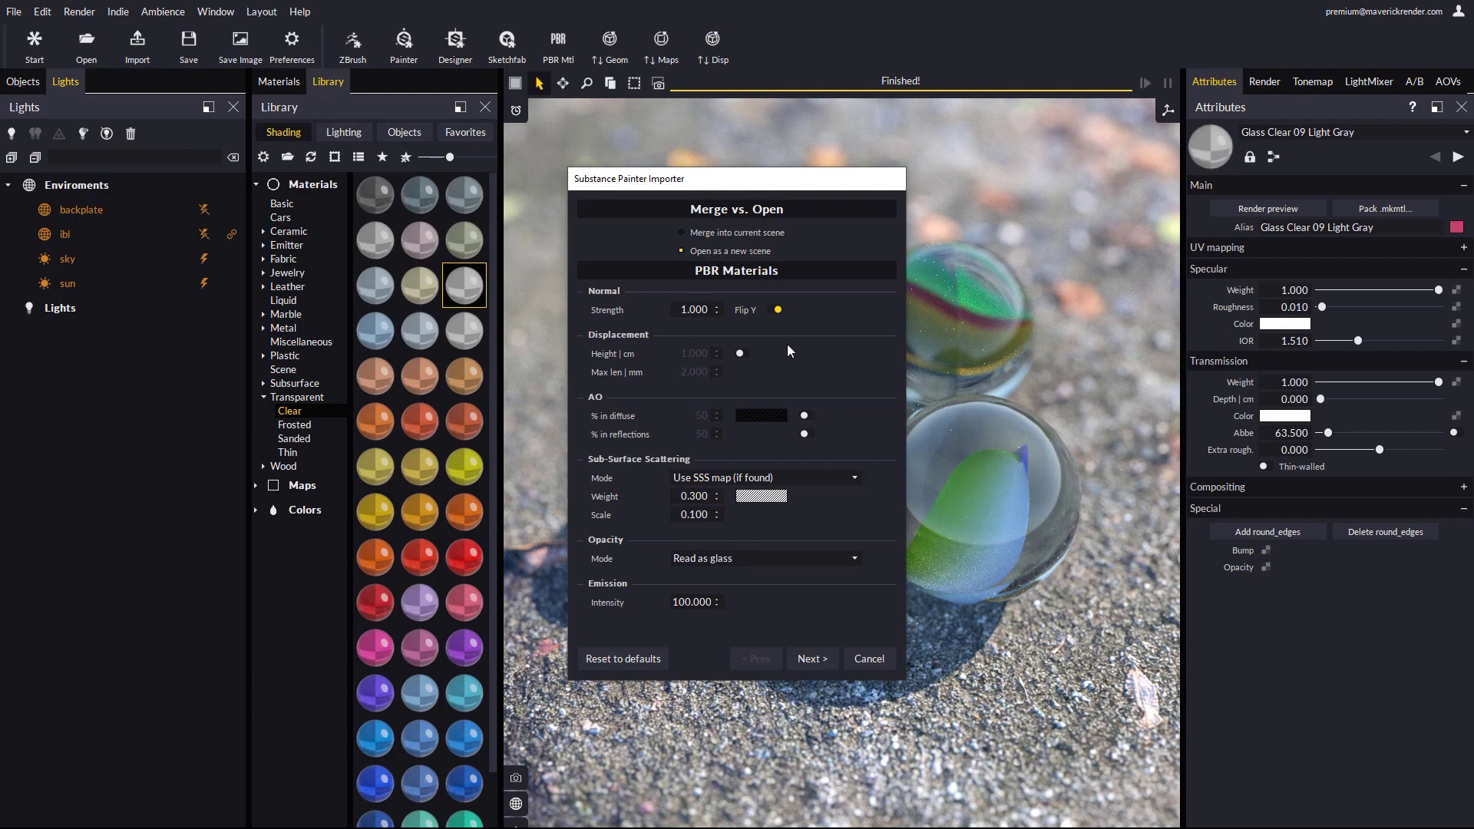
Import the shoes as a new scene with the selected dark studio ambience and medium scale (up to 1m)
left_click(812, 658)
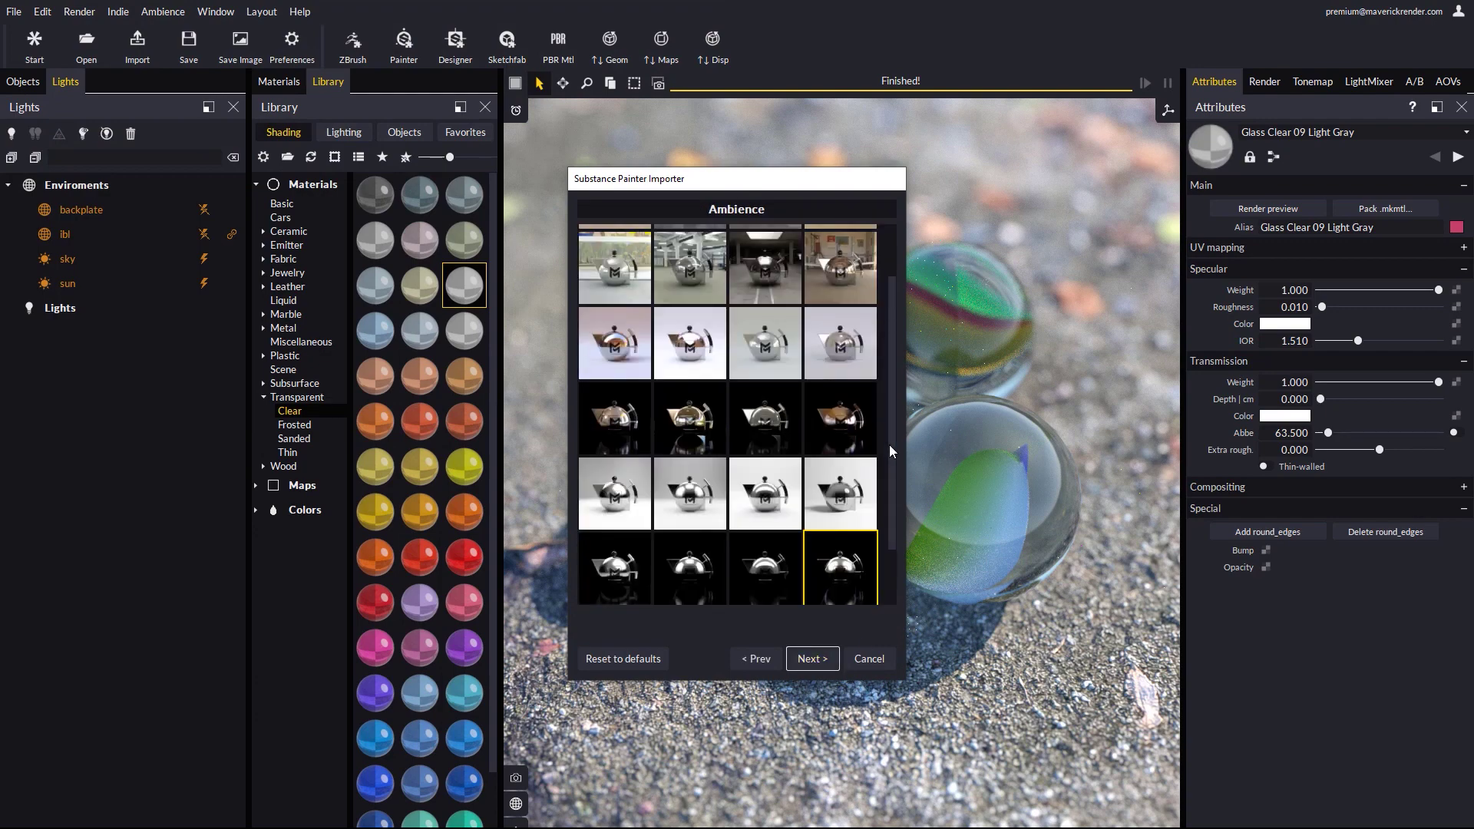
scroll(855, 588, "down", 1)
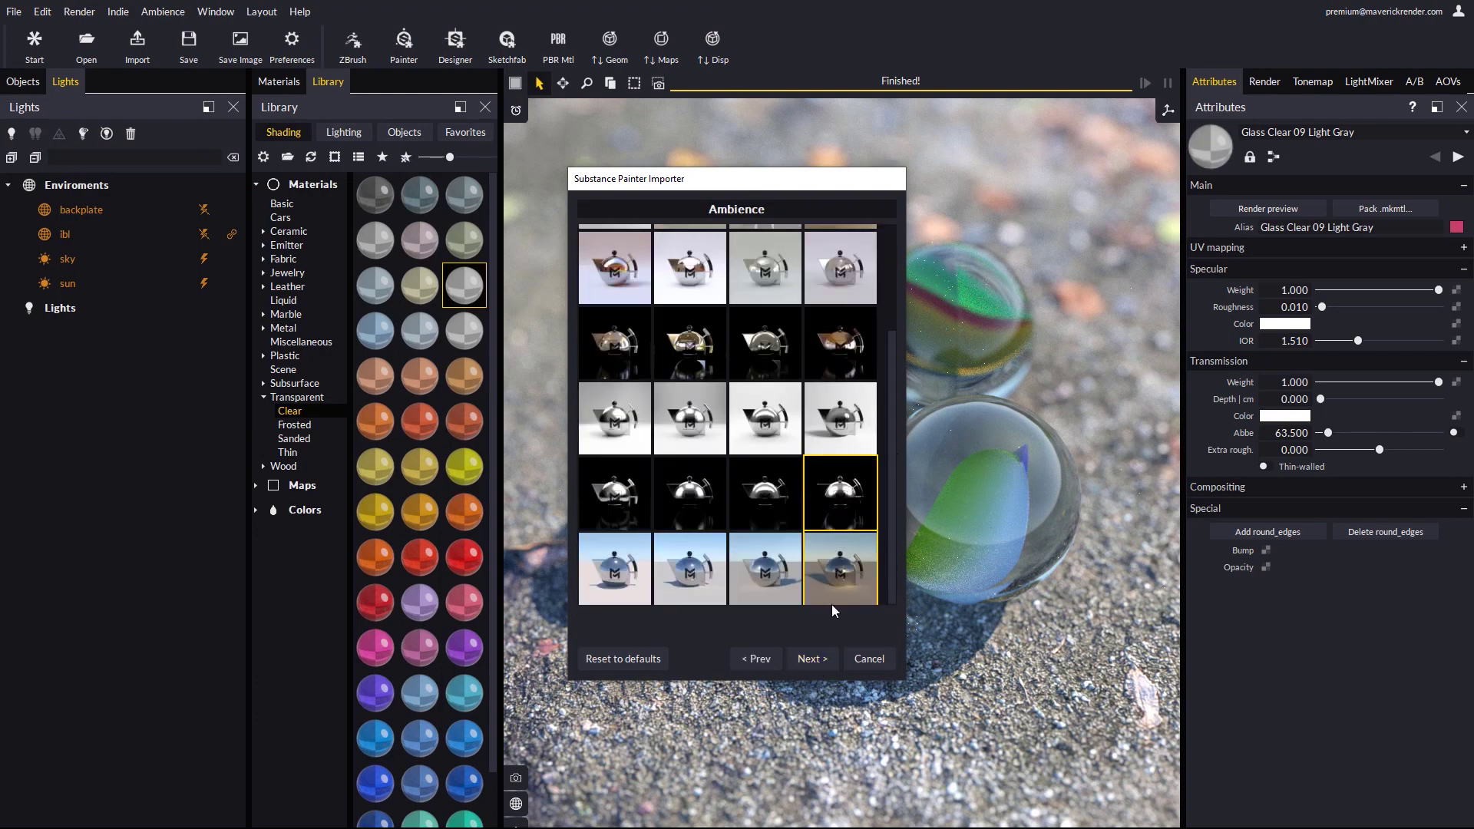
left_click(815, 659)
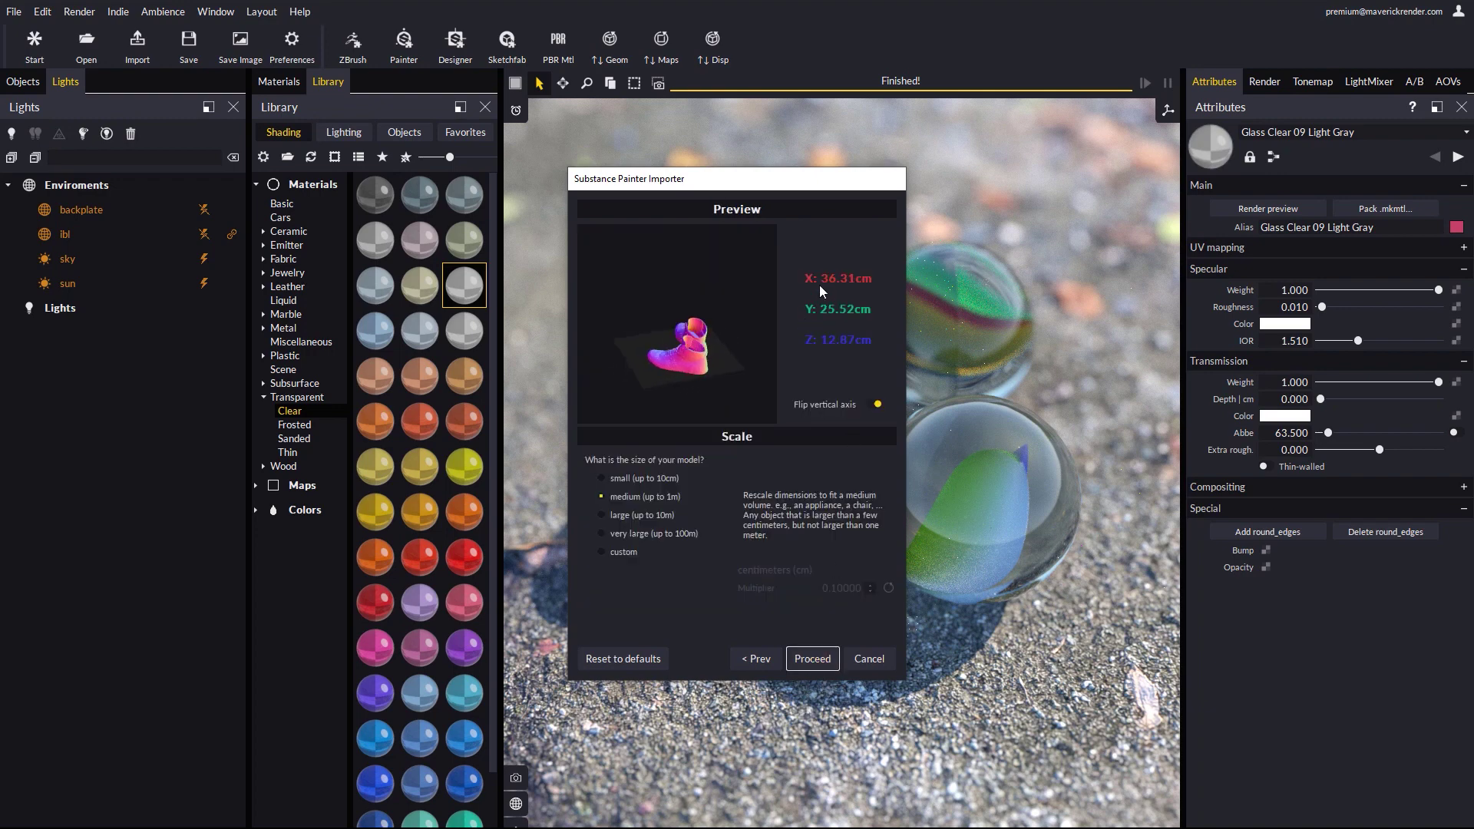
left_click(802, 660)
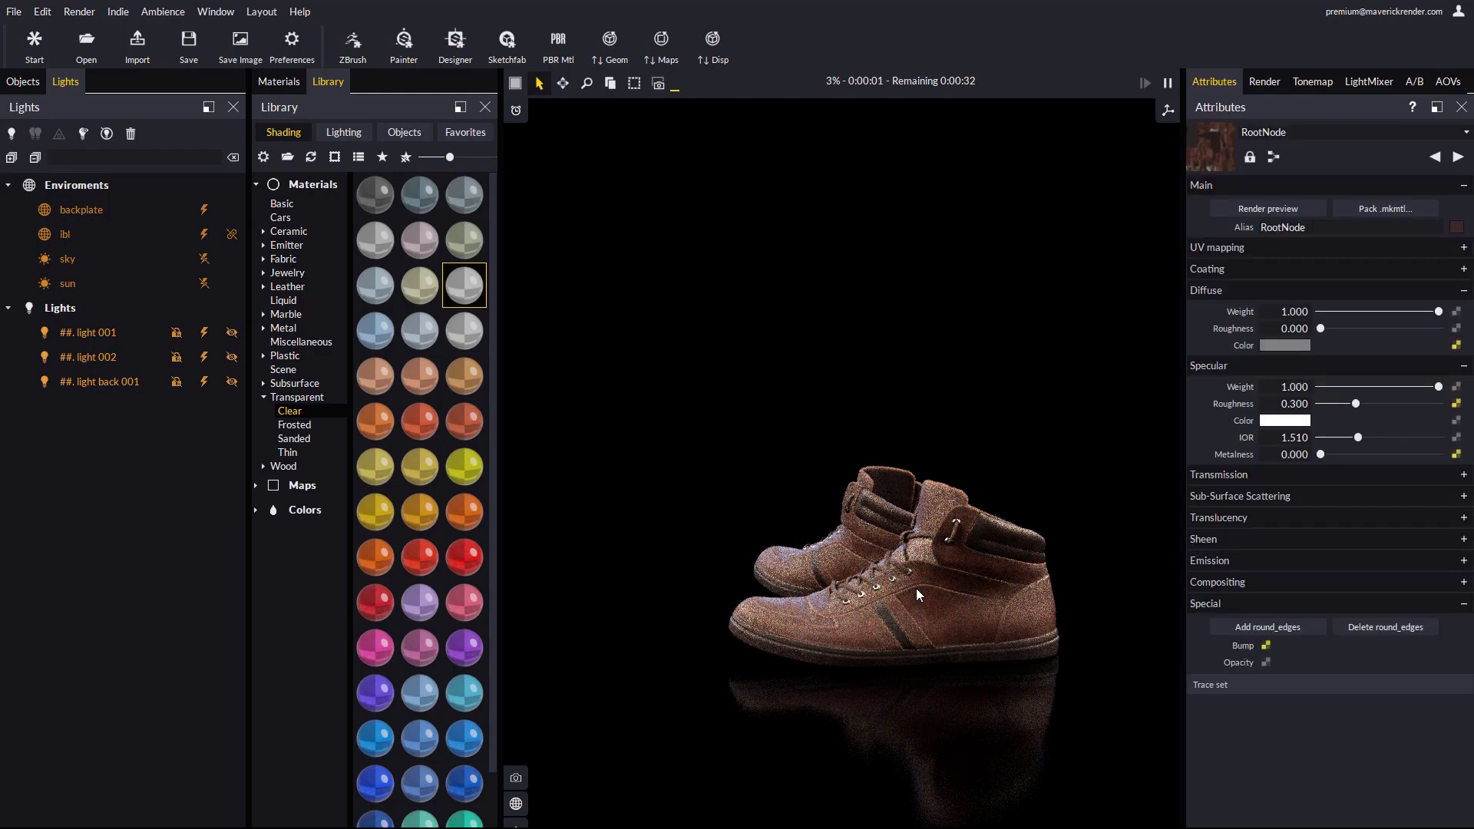
Frame the shoes in a closer side view and add a spotlight to the scene
scroll(917, 588, "up", 3)
middle_click_drag(917, 588, 819, 477)
left_click_drag(819, 477, 868, 525)
scroll(852, 510, "up", 2)
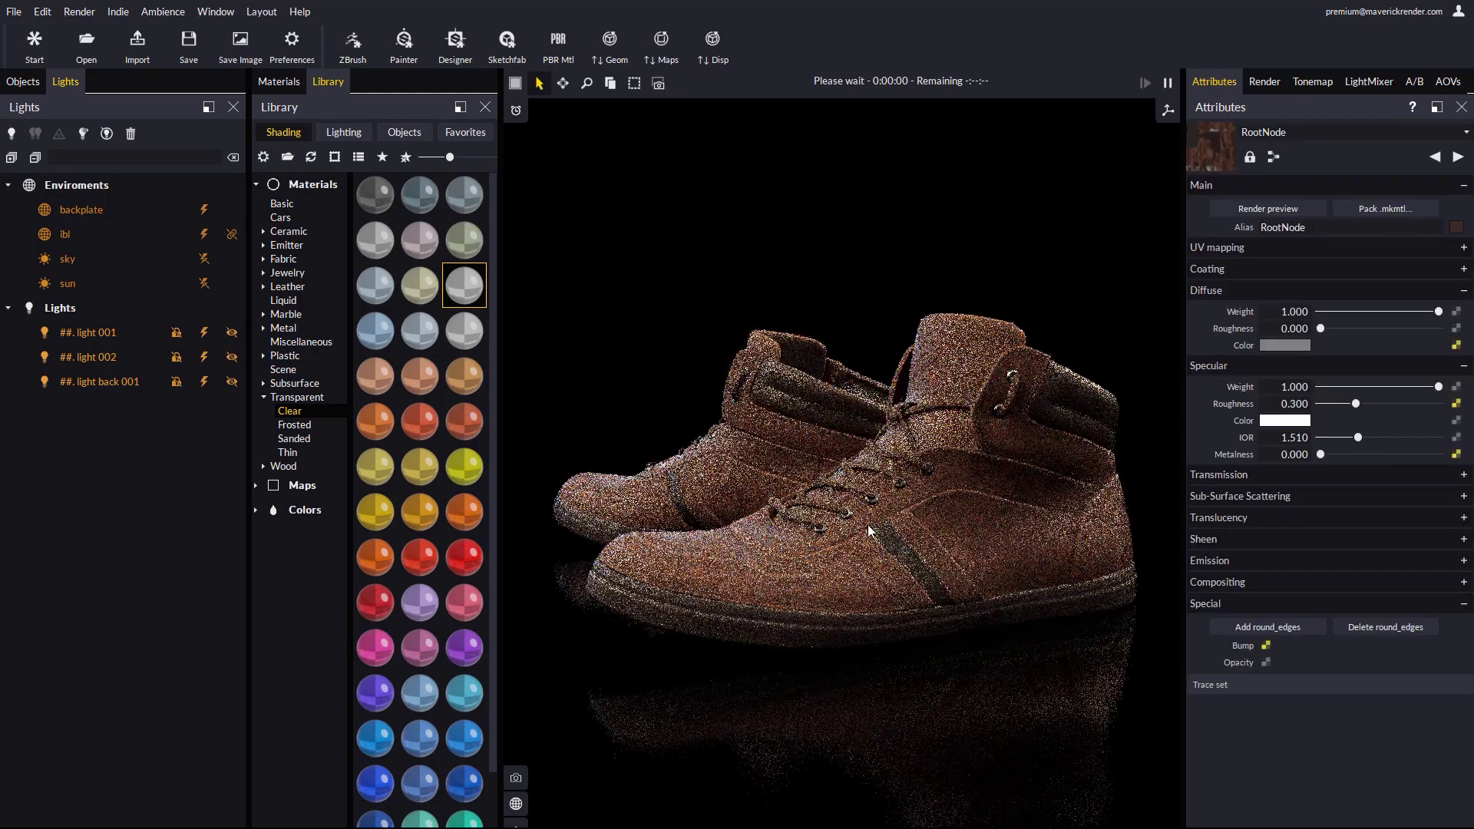
right_click(799, 526)
left_click(815, 637)
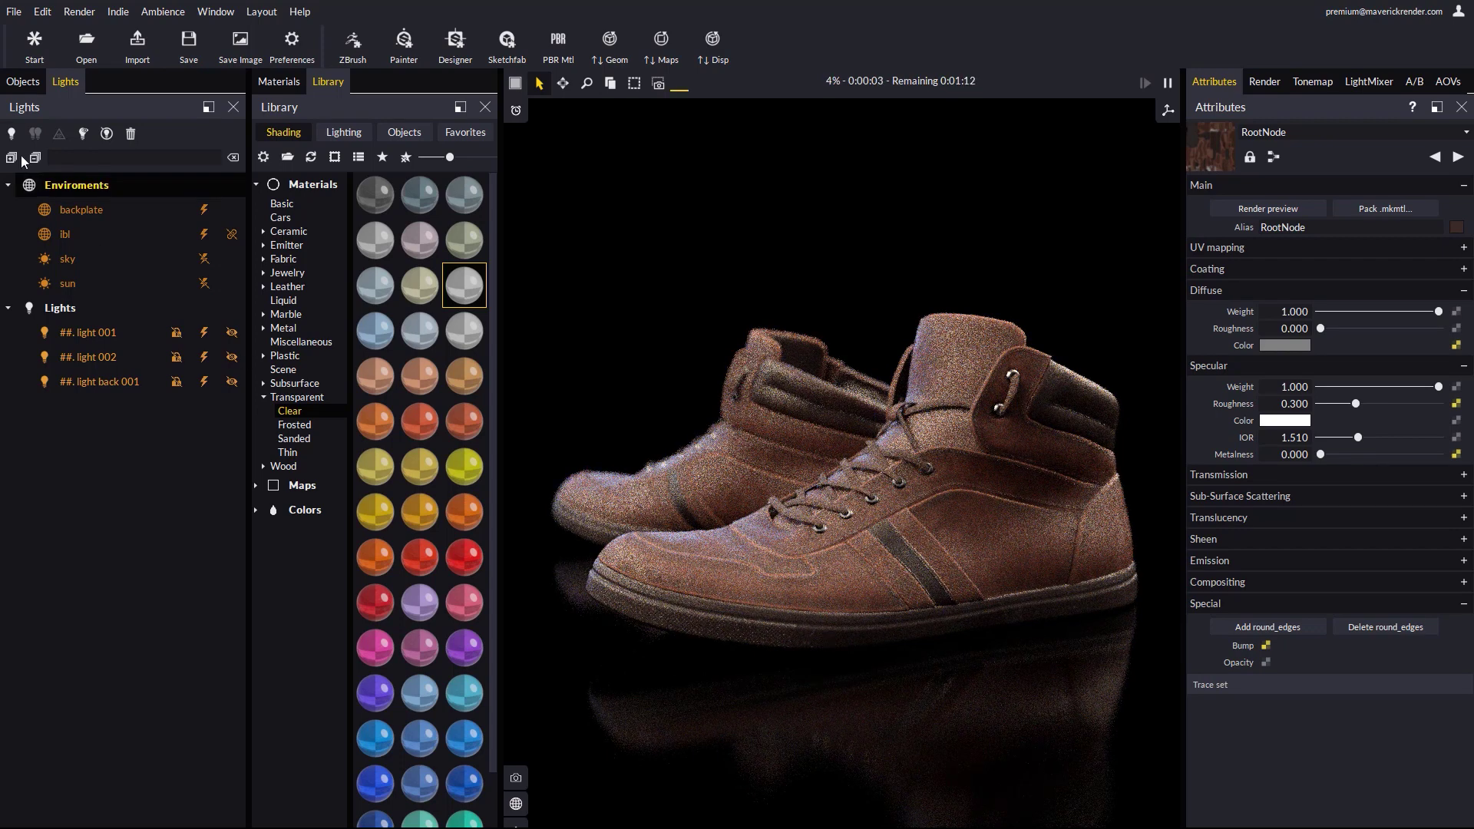
left_click(11, 133)
left_click(81, 256)
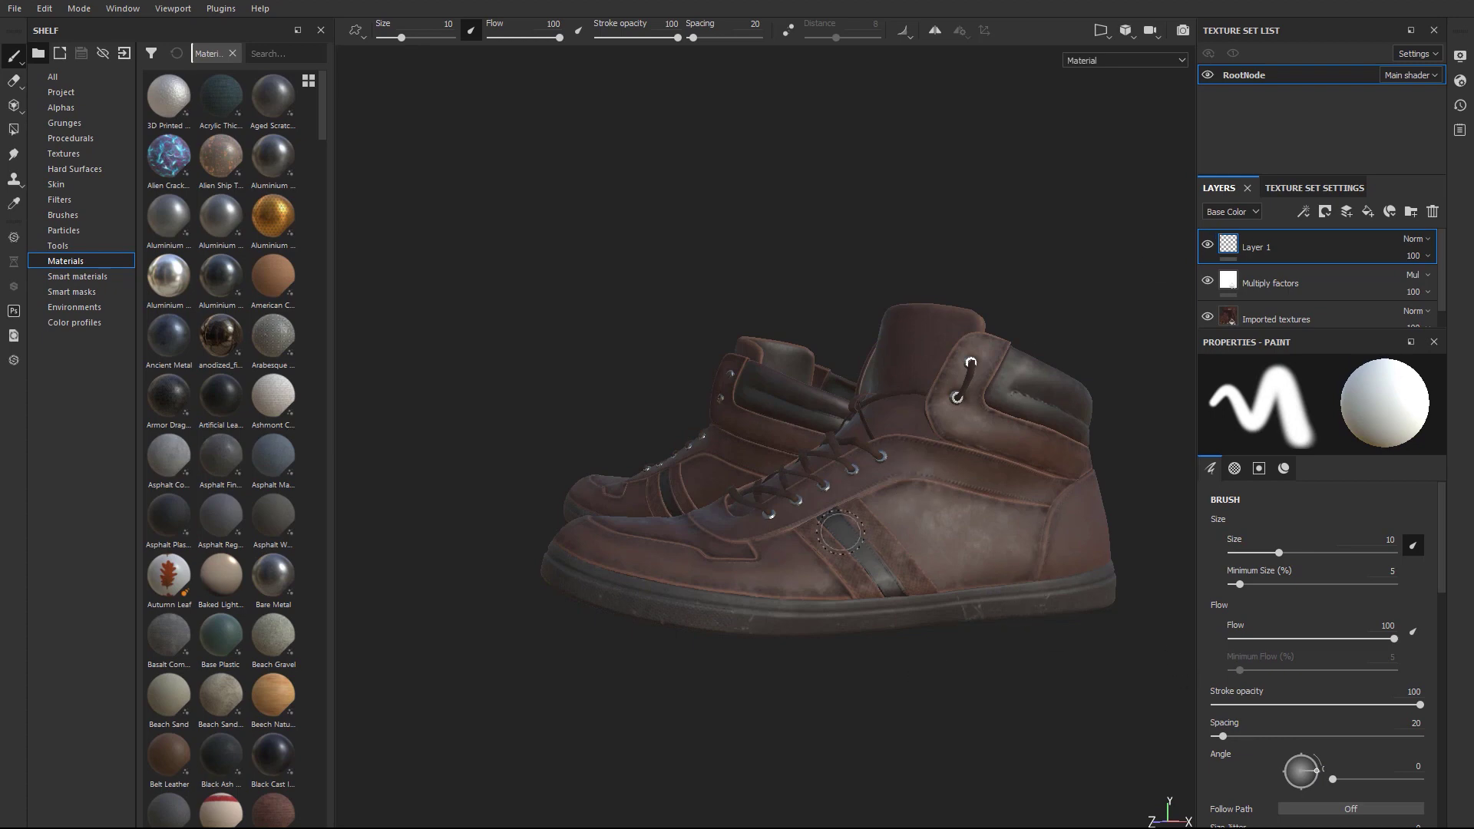
Switch to Substance Painter, frame the front shoe's outer side, and set the brush's base color to red
right_click_drag(834, 523, 1010, 691, "alt")
middle_click_drag(1017, 608, 845, 569, "alt")
right_click_drag(855, 565, 999, 819, "alt")
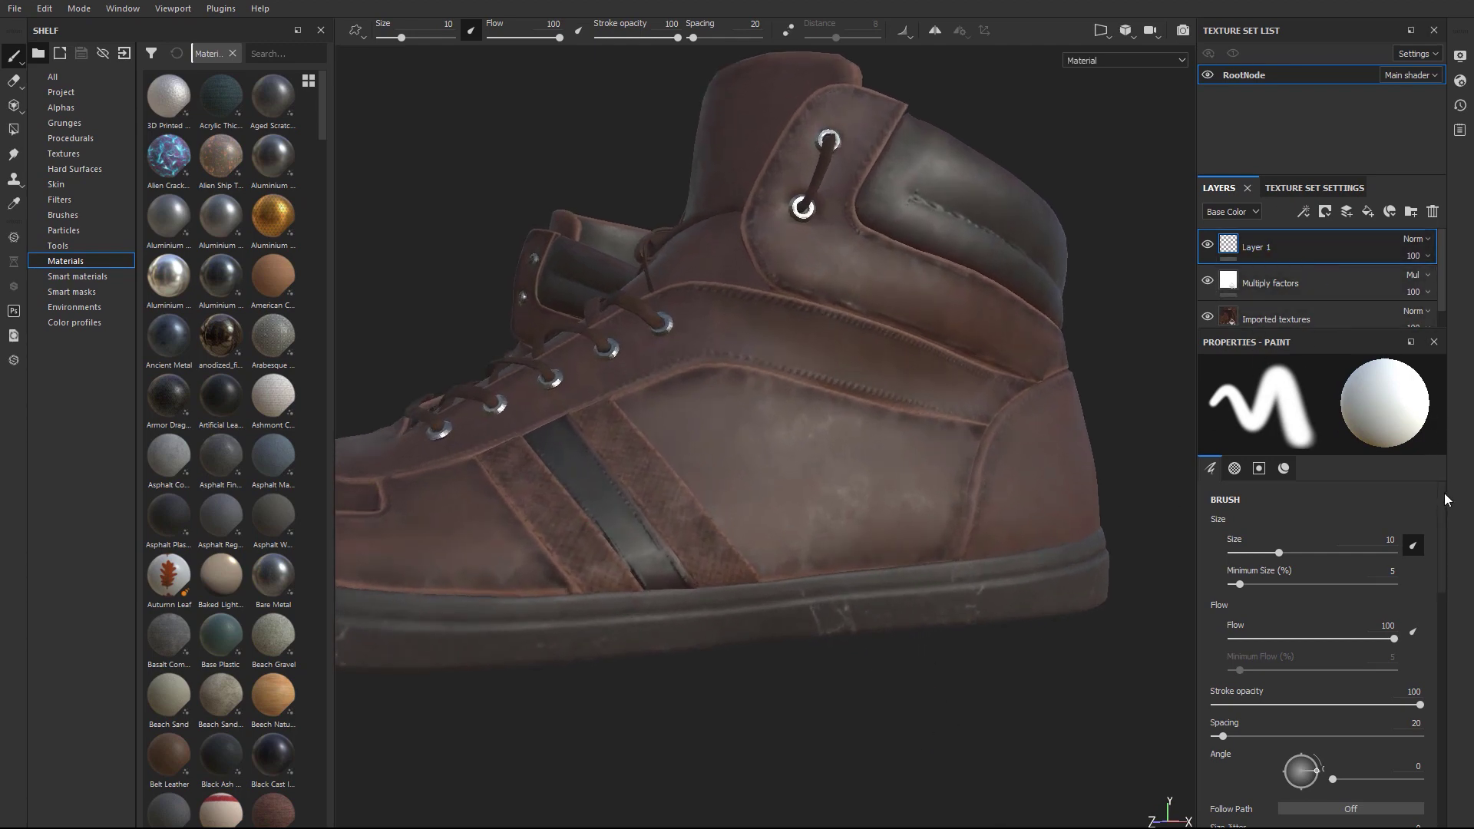
left_click_drag(1444, 493, 1455, 707)
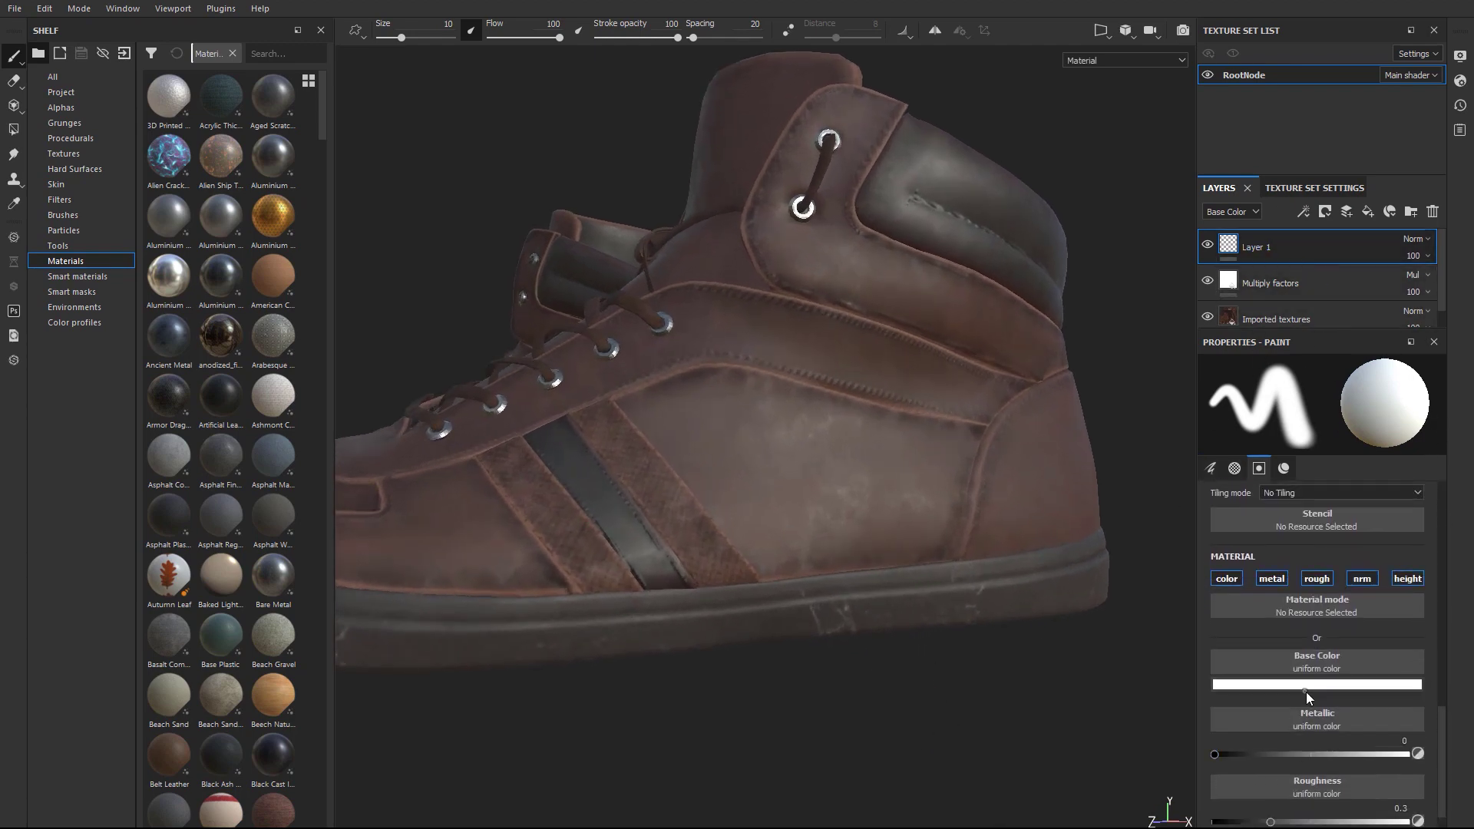
left_click(1306, 691)
left_click(1351, 762)
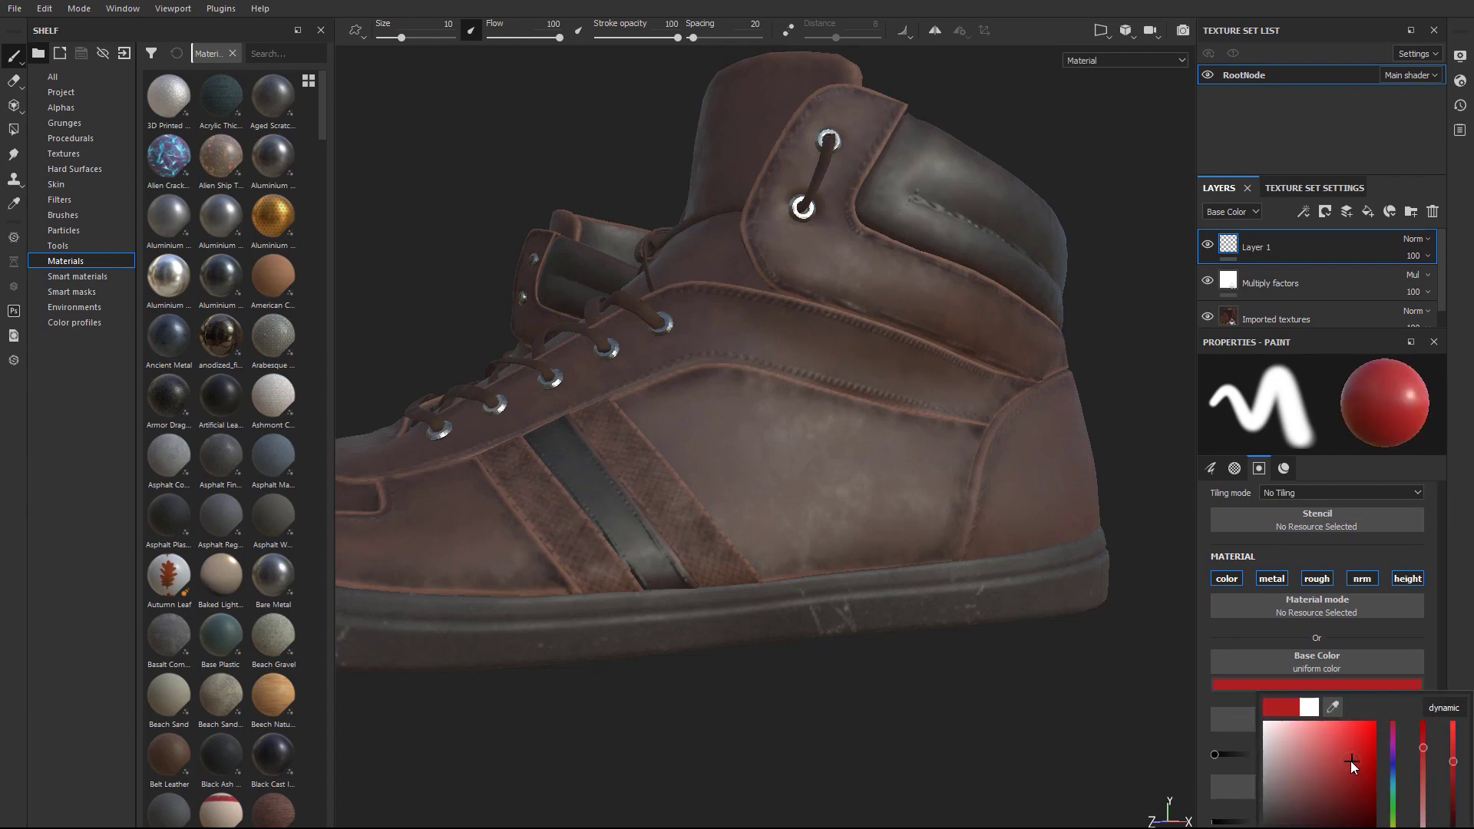
left_click(1441, 615)
left_click_drag(1441, 665, 1447, 826)
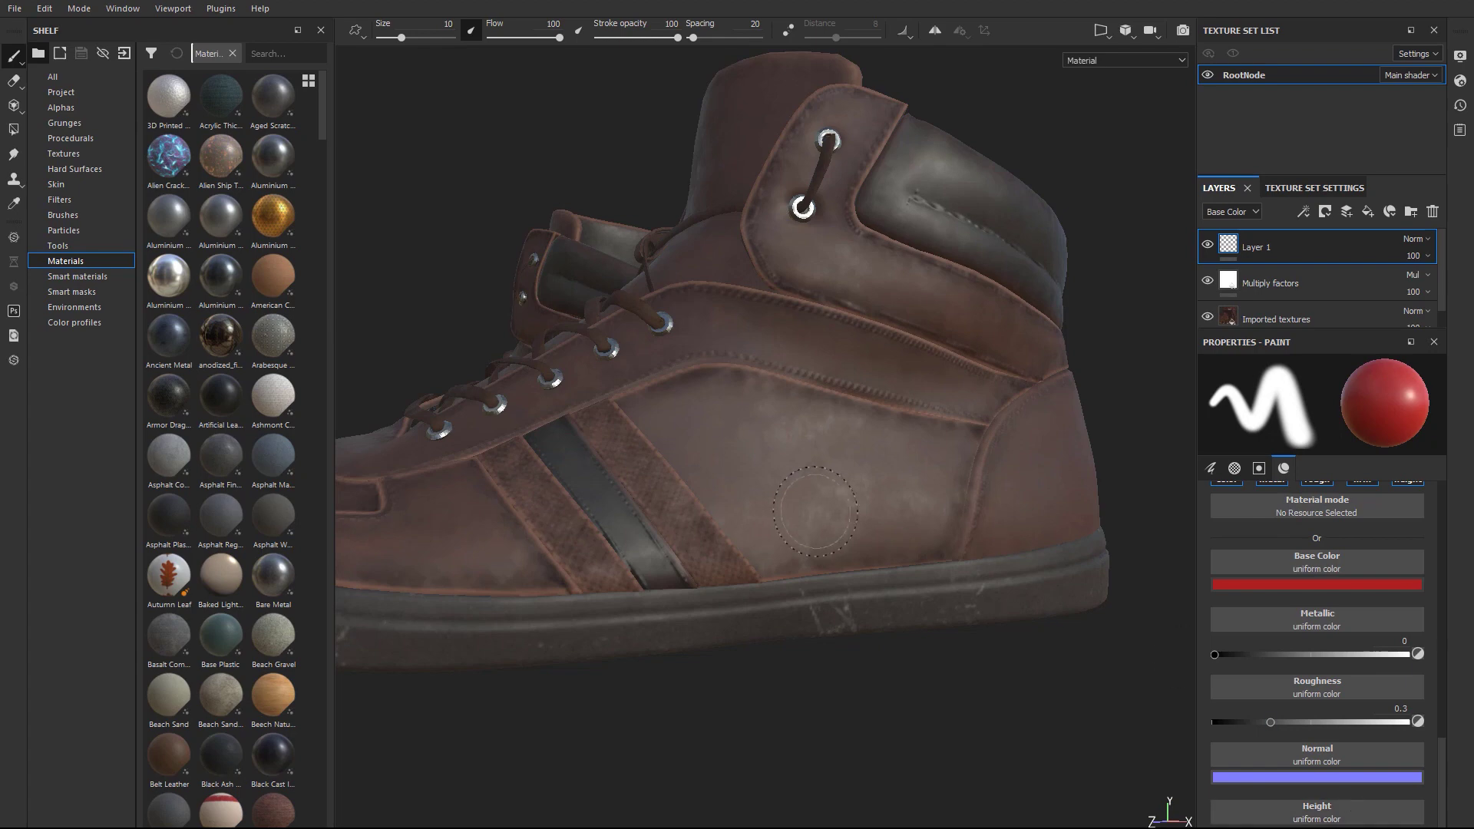
Reduce the brush size to 0.37 and handwrite "Maverick" with a zigzag underline on the shoe's side panel
right_click(762, 482)
left_click(809, 599)
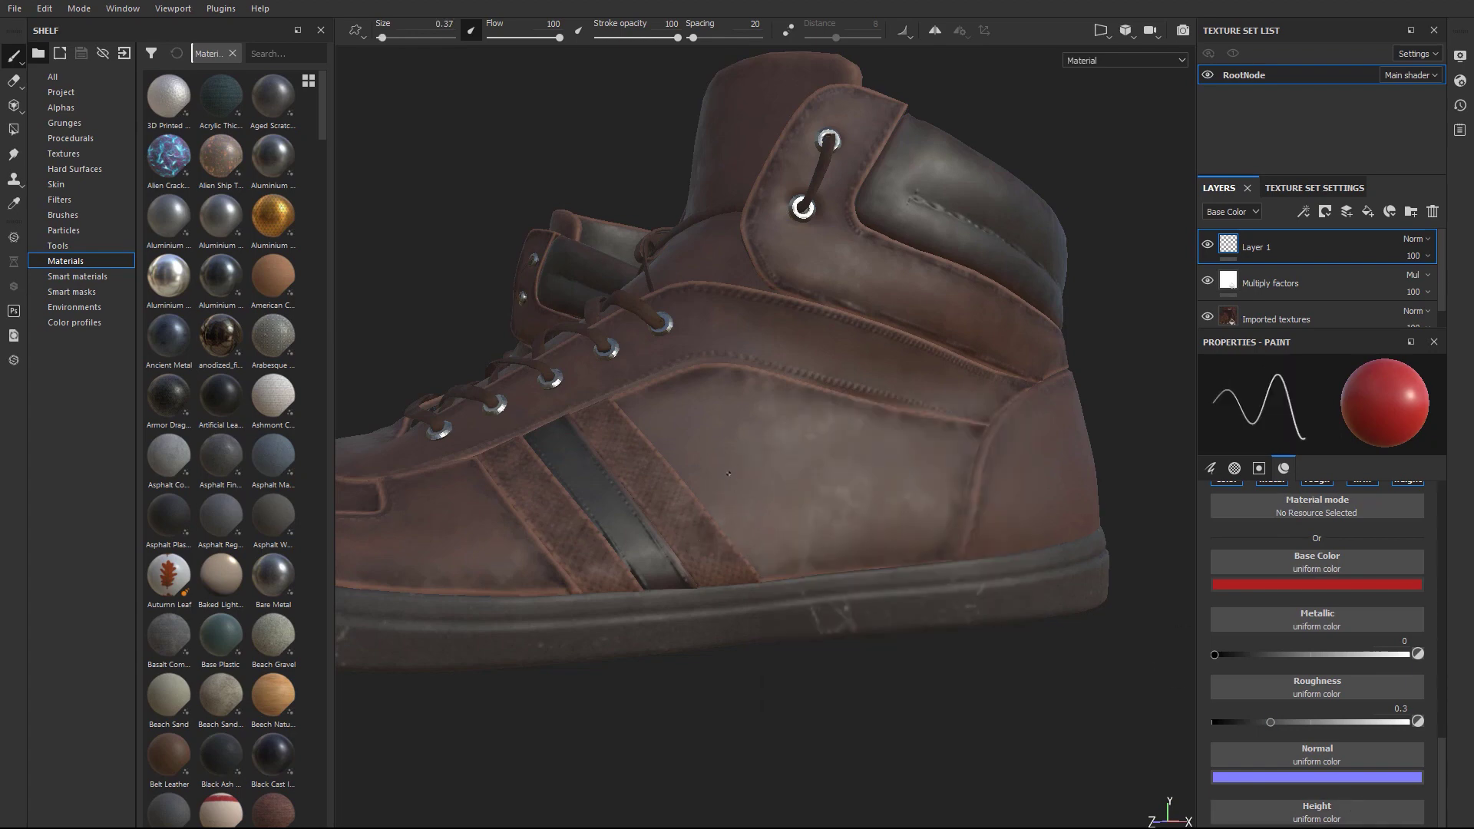
left_click_drag(736, 507, 846, 474)
mouse_move(856, 472)
left_mouse_down()
mouse_move(858, 500)
mouse_move(893, 512)
mouse_move(885, 546)
left_mouse_up()
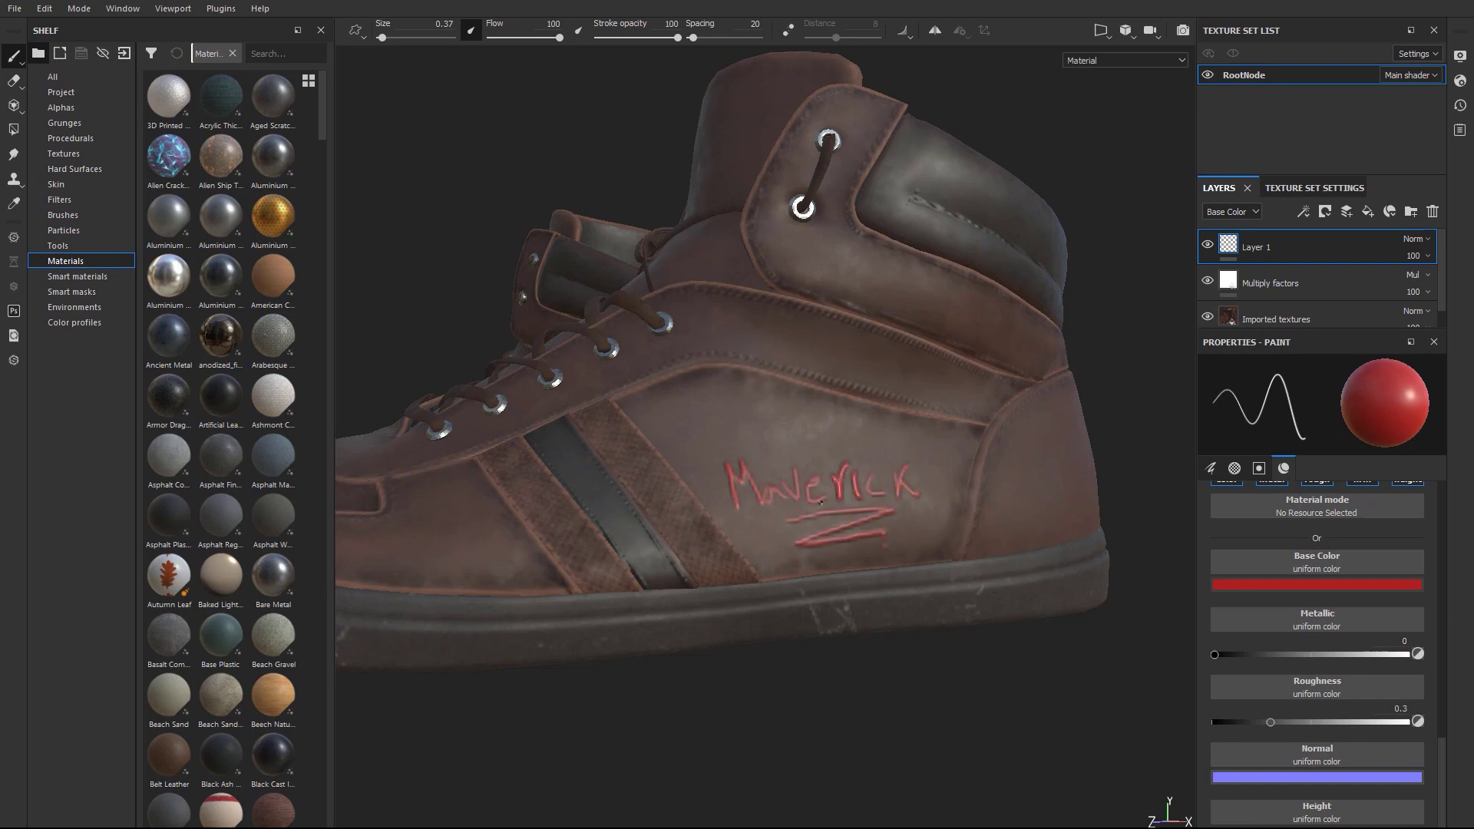
Re-export the painted textures to the Sp folder with the Maverick config at 2048x2048
left_click(14, 8)
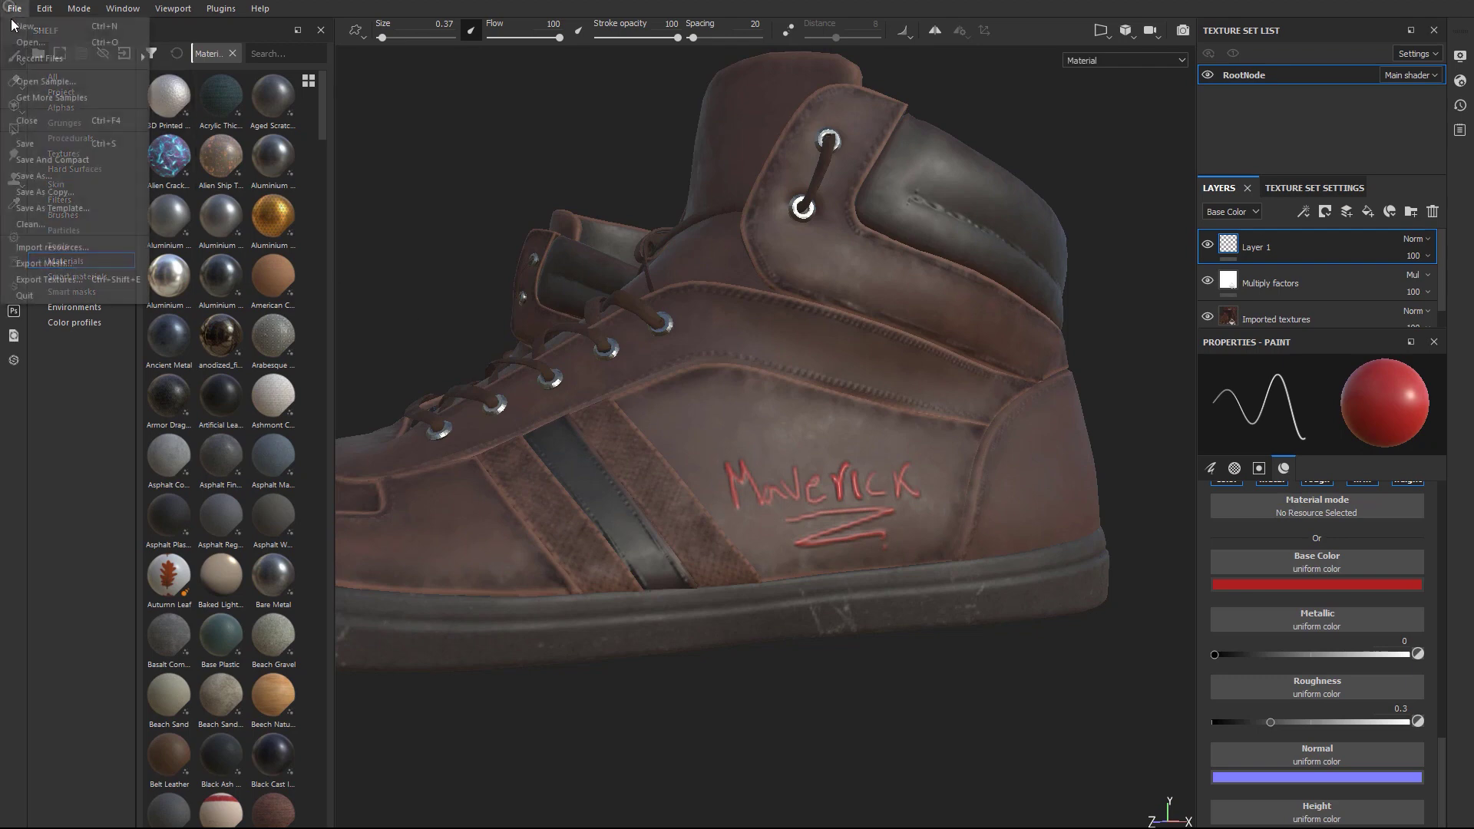
left_click(50, 279)
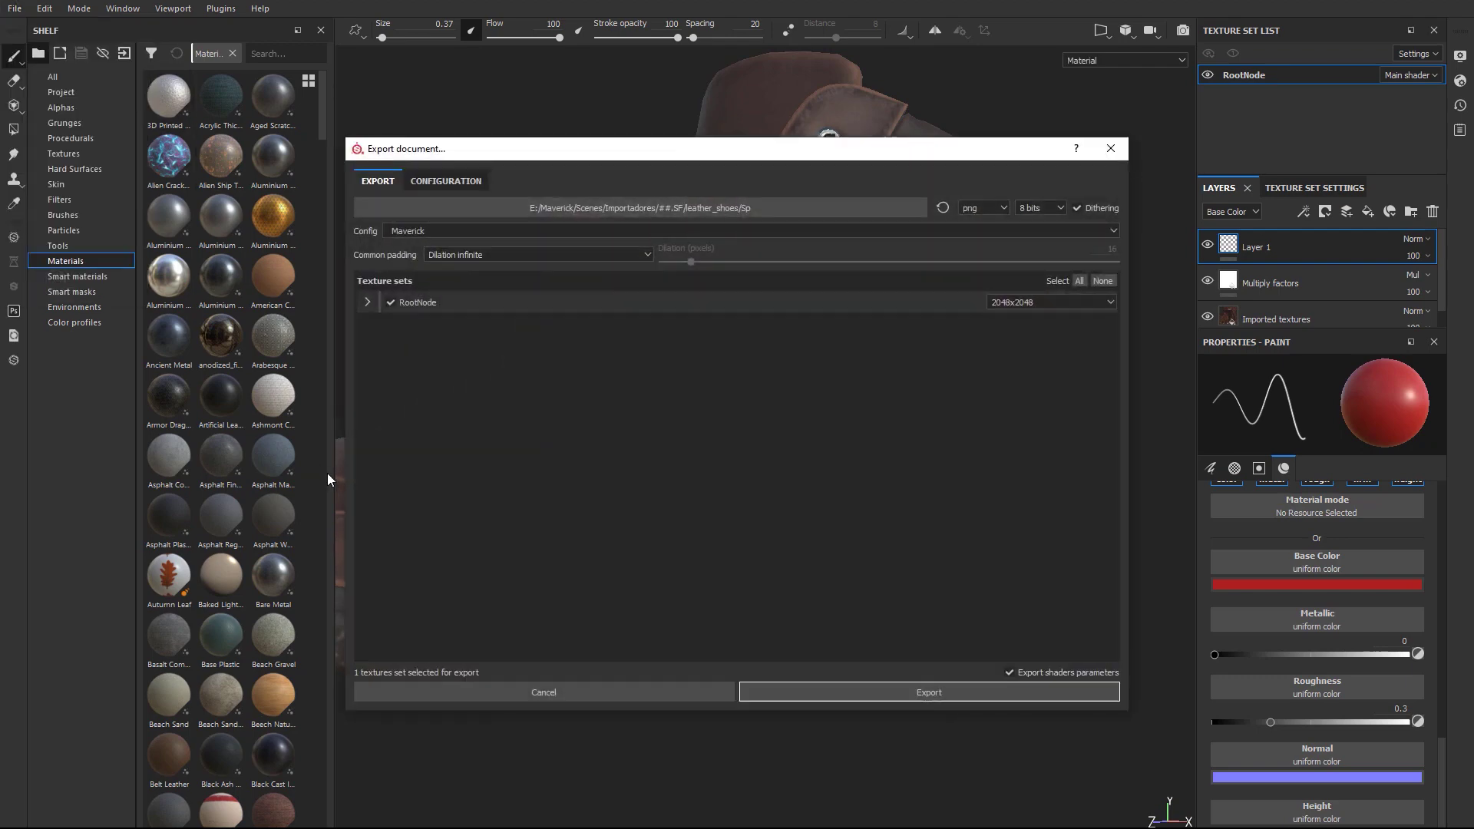
left_click(932, 699)
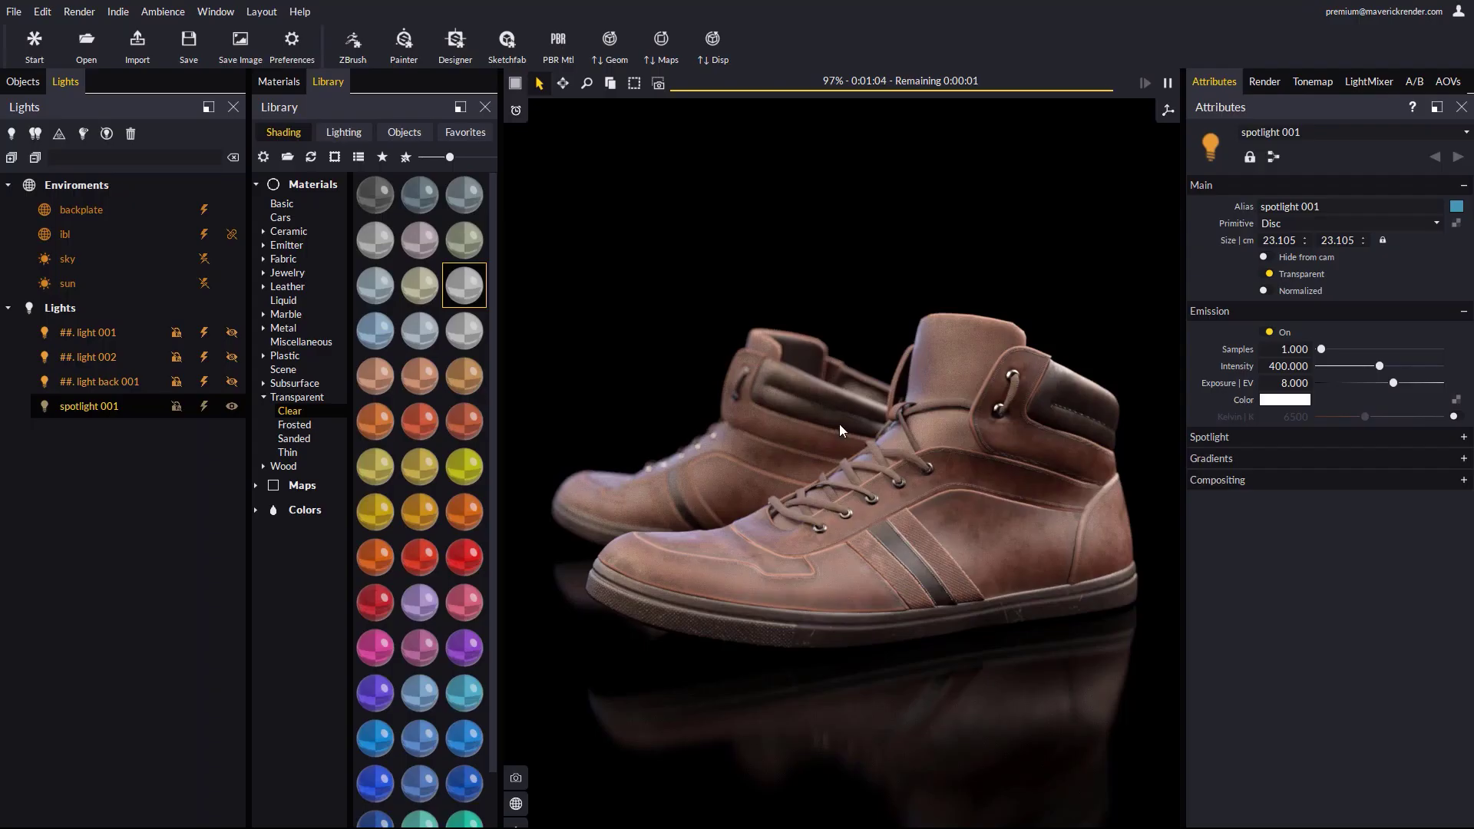
Switch to Maverick, update all maps, and frame the painted lettering on the shoe's side
left_click(665, 48)
scroll(975, 568, "up", 2)
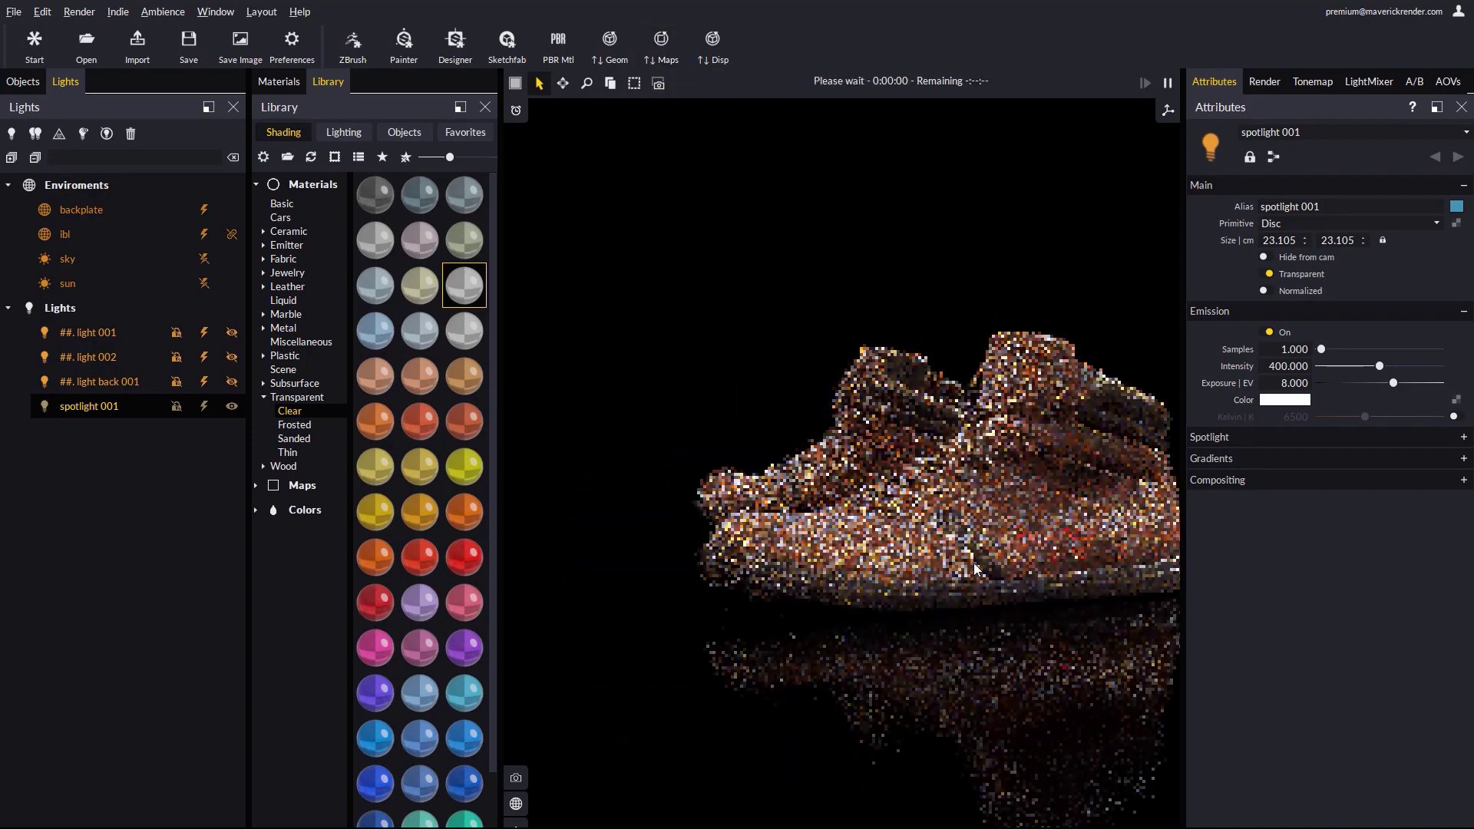
scroll(975, 568, "down", 3)
left_click(888, 560)
scroll(888, 560, "up", 5)
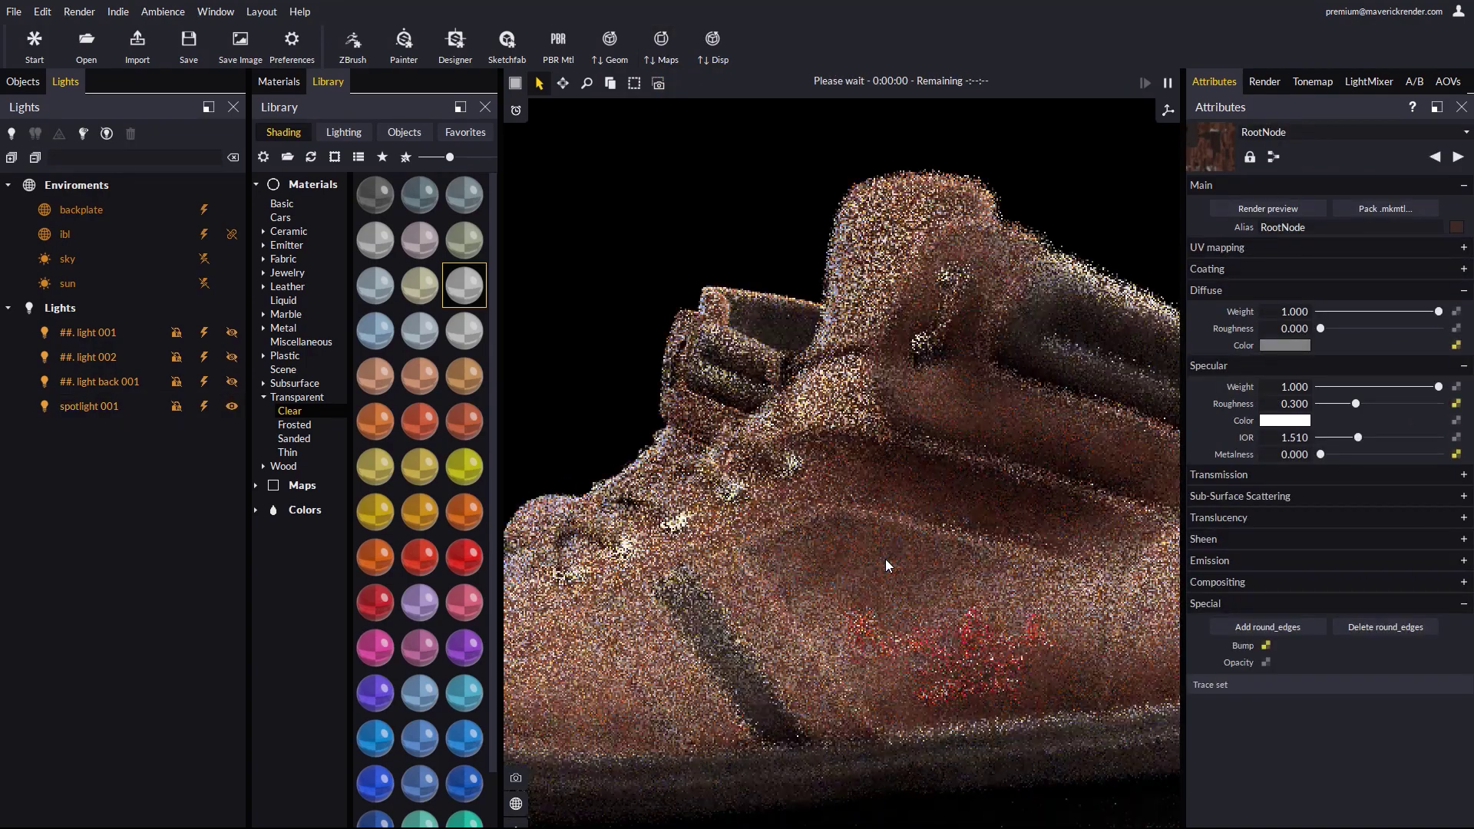
scroll(886, 554, "down", 2)
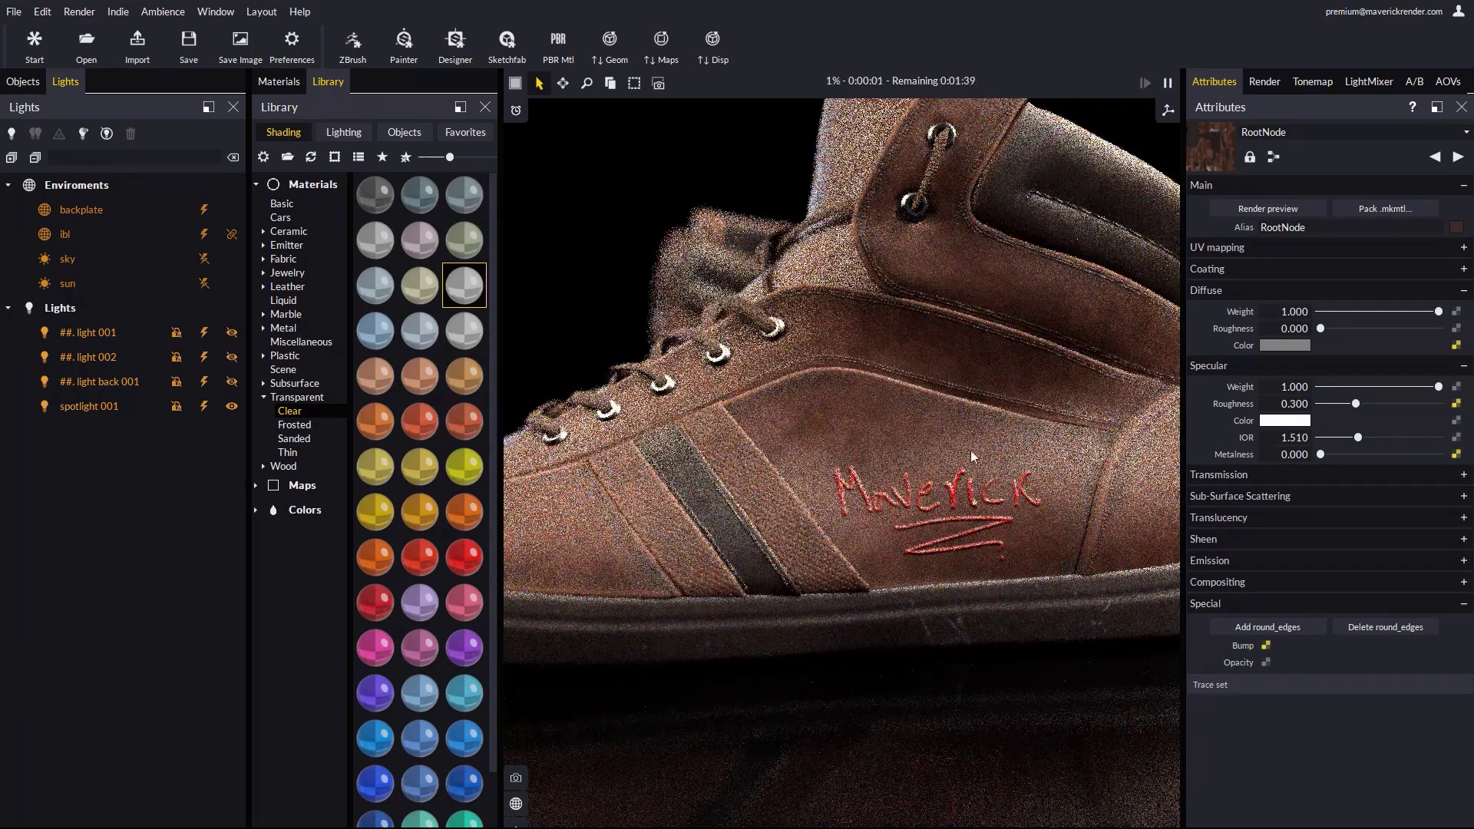